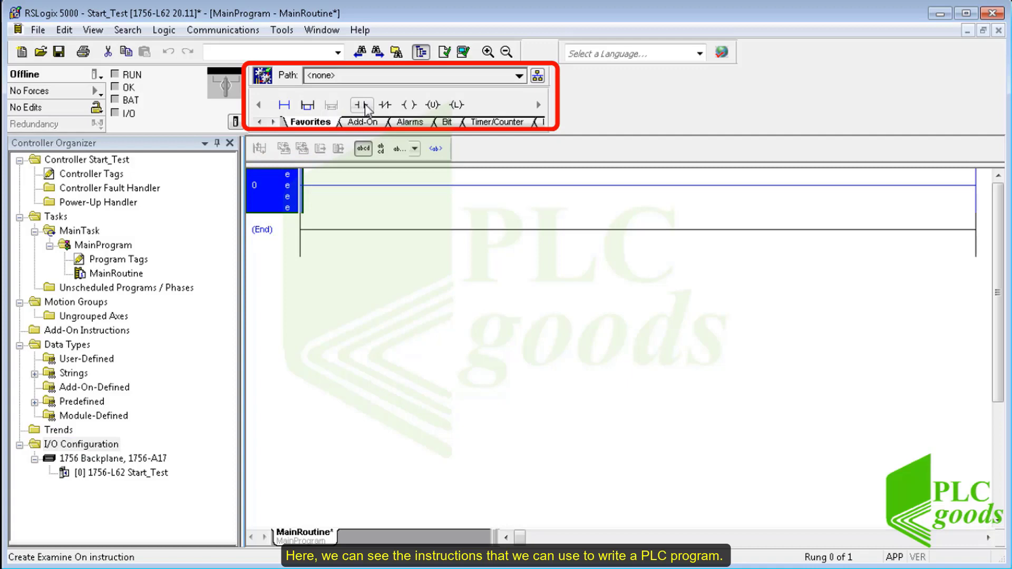
# Add an Examine On contact and an Output Energize coil to rung 0 of MainRoutine, and view the Timer/Counter instructions.
pyautogui.click(362, 106)
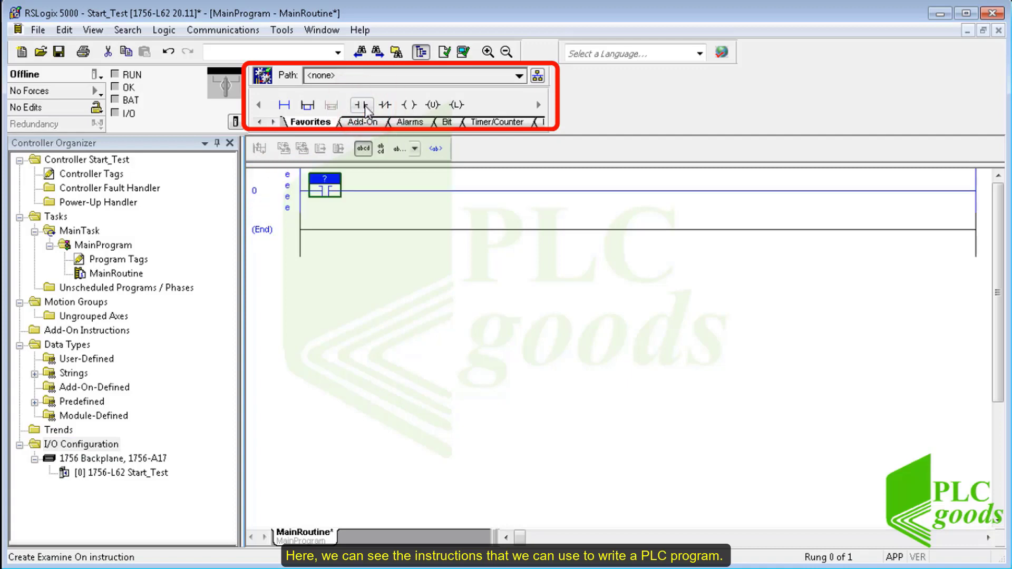
pyautogui.click(410, 107)
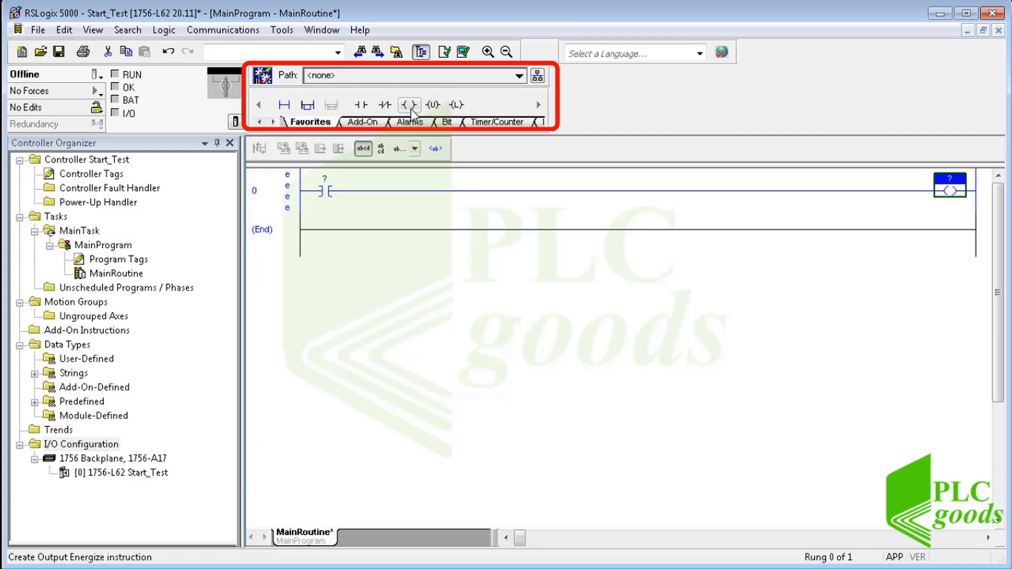
pyautogui.click(489, 122)
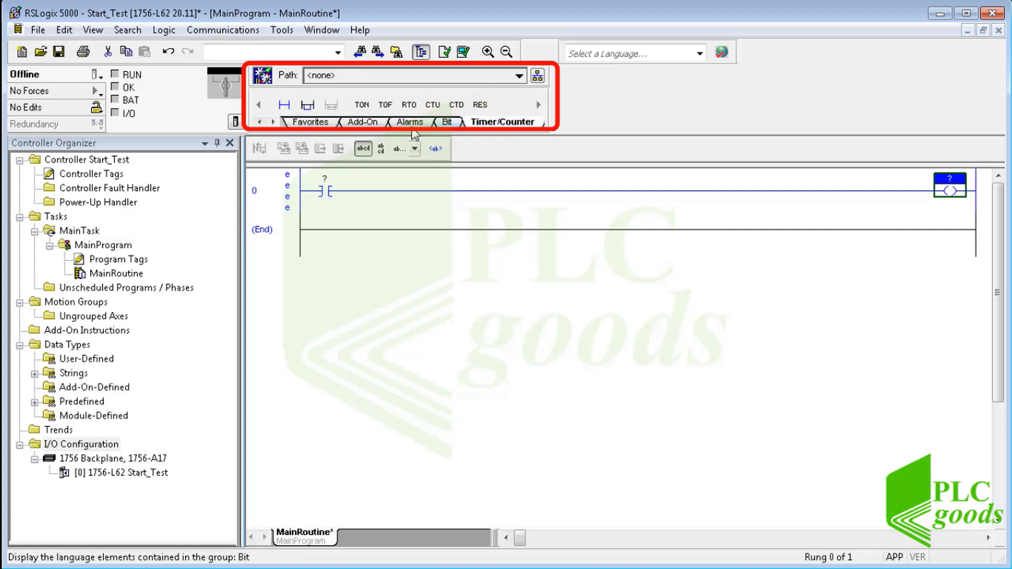
pyautogui.click(360, 126)
pyautogui.click(318, 124)
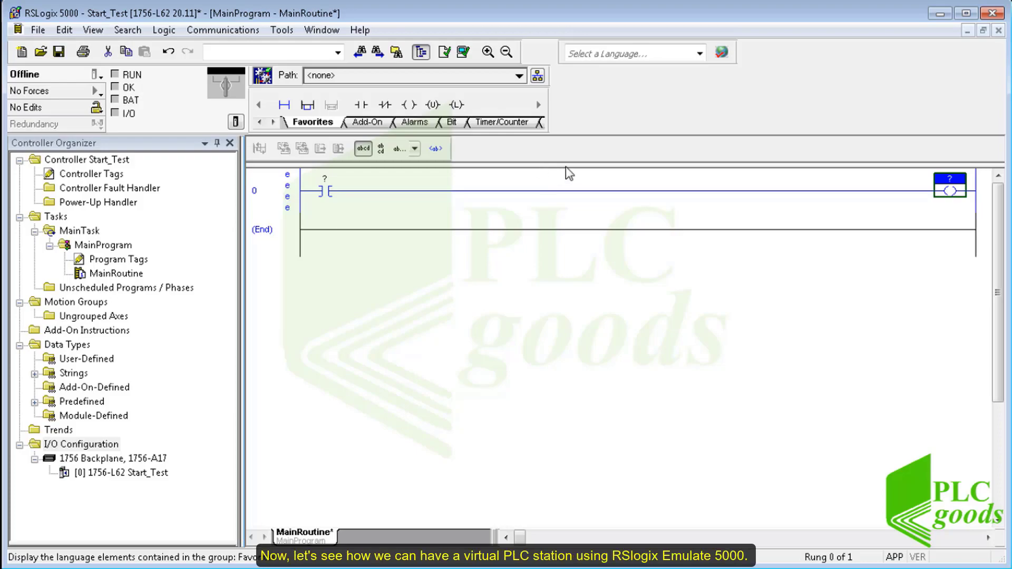
# Minimize the ladder project, launch RSLogix Emulate 5000 from the desktop and allow it to make changes.
pyautogui.click(943, 16)
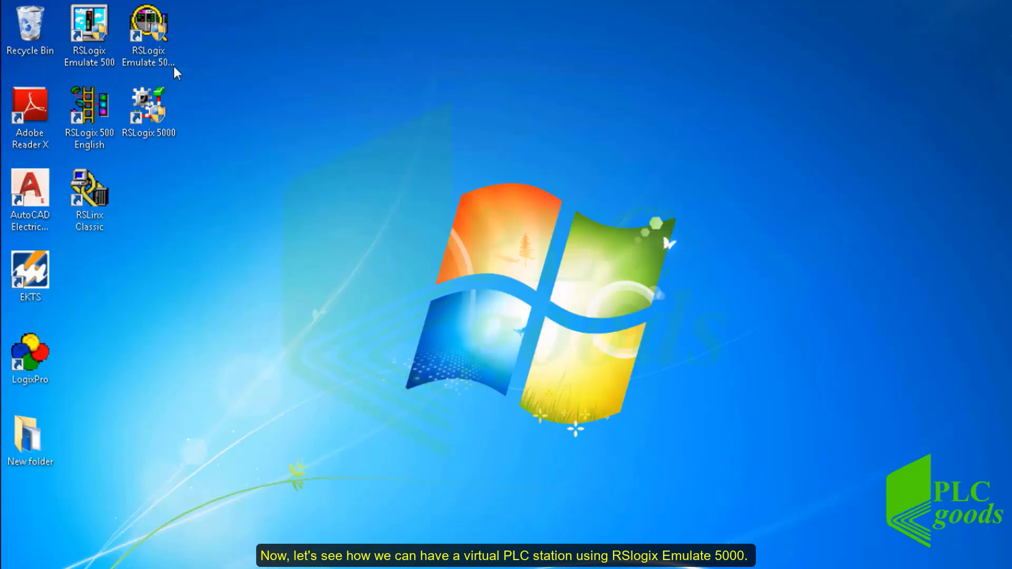
pyautogui.doubleClick(159, 43)
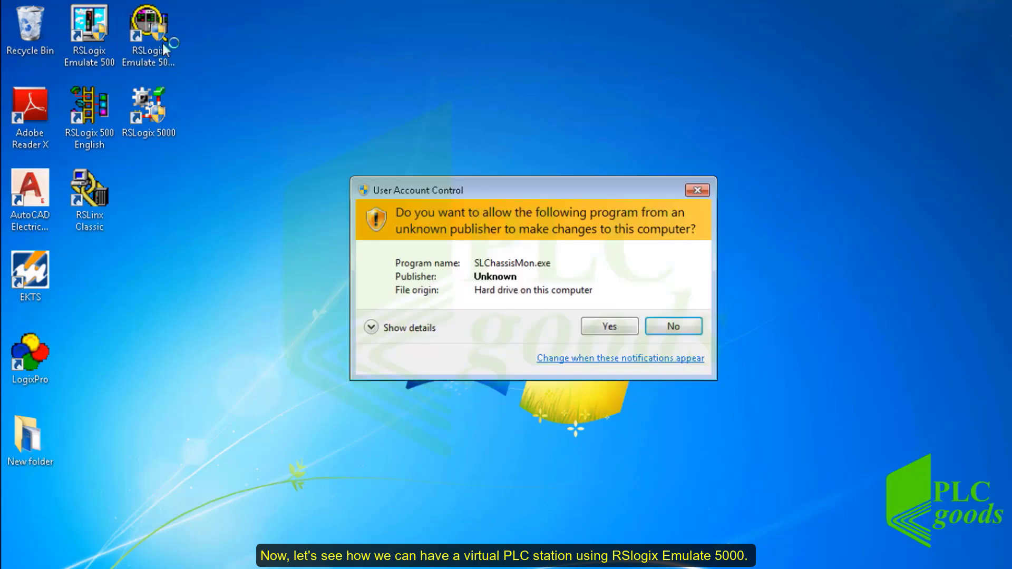
pyautogui.click(597, 327)
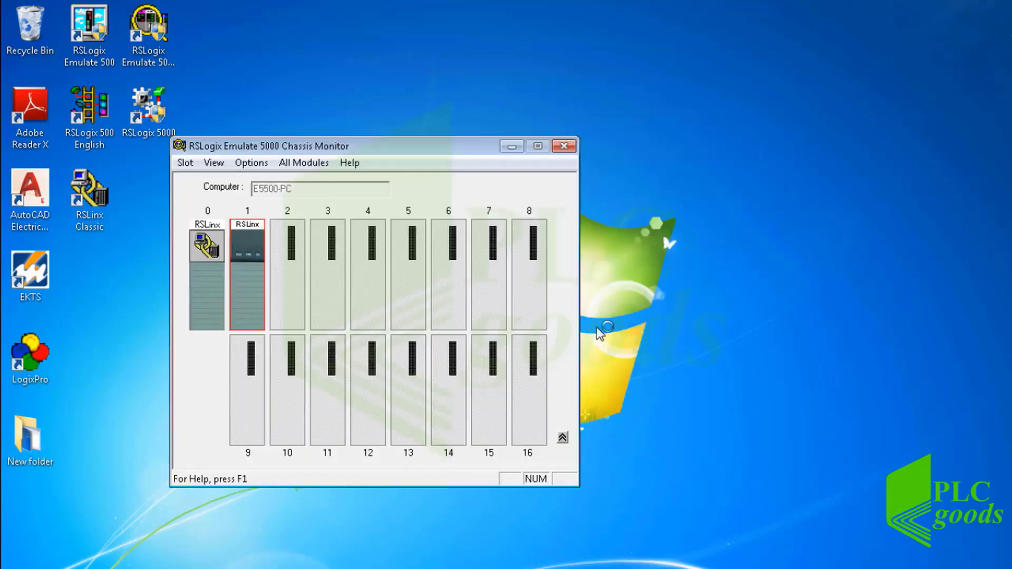
# Create an Emulator RSLogix Emulate 5000 Controller in chassis slot 2 and reset its configuration to default values.
pyautogui.click(293, 269)
pyautogui.rightClick(297, 273)
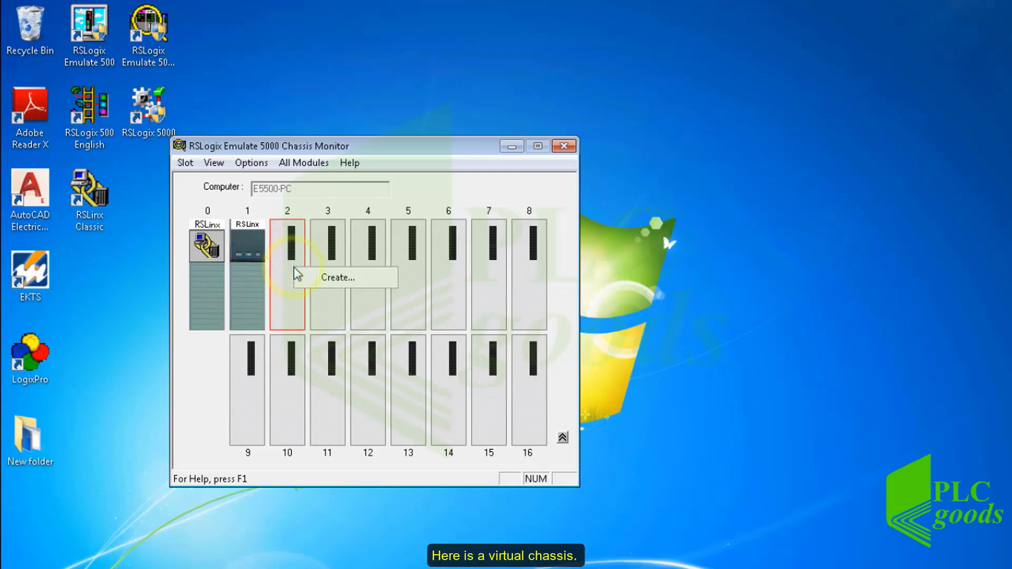
pyautogui.click(311, 278)
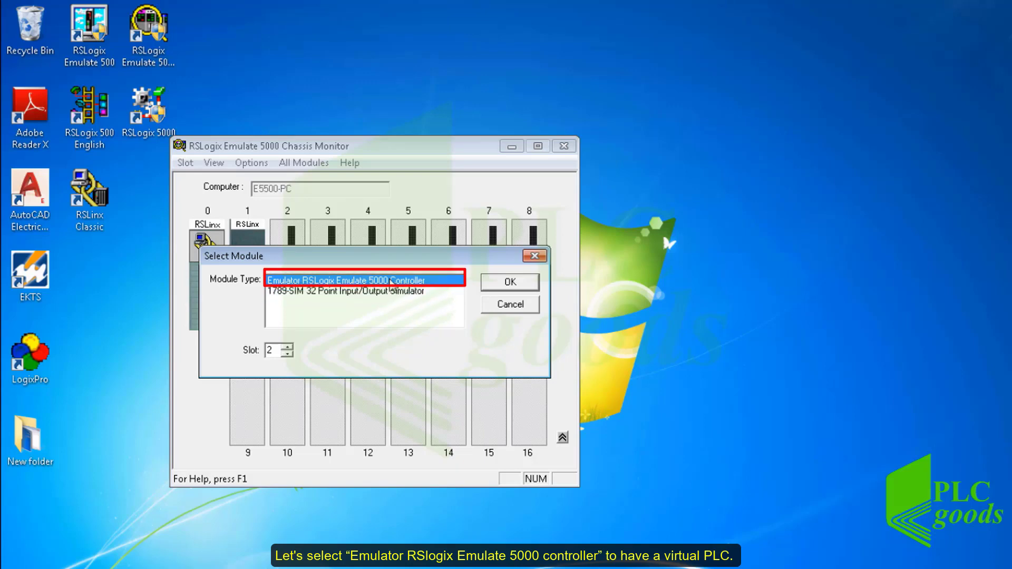
pyautogui.click(499, 286)
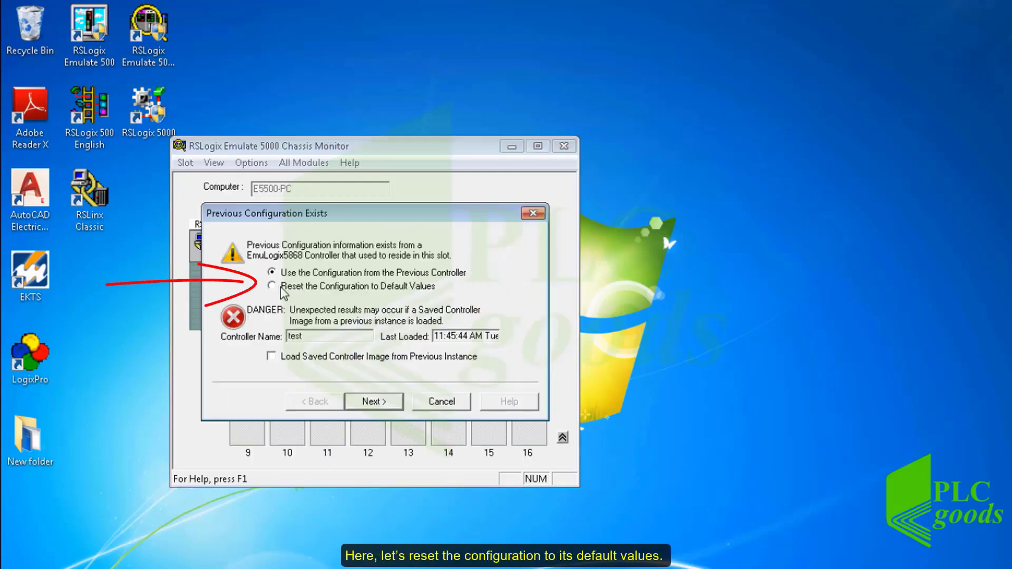
pyautogui.click(272, 286)
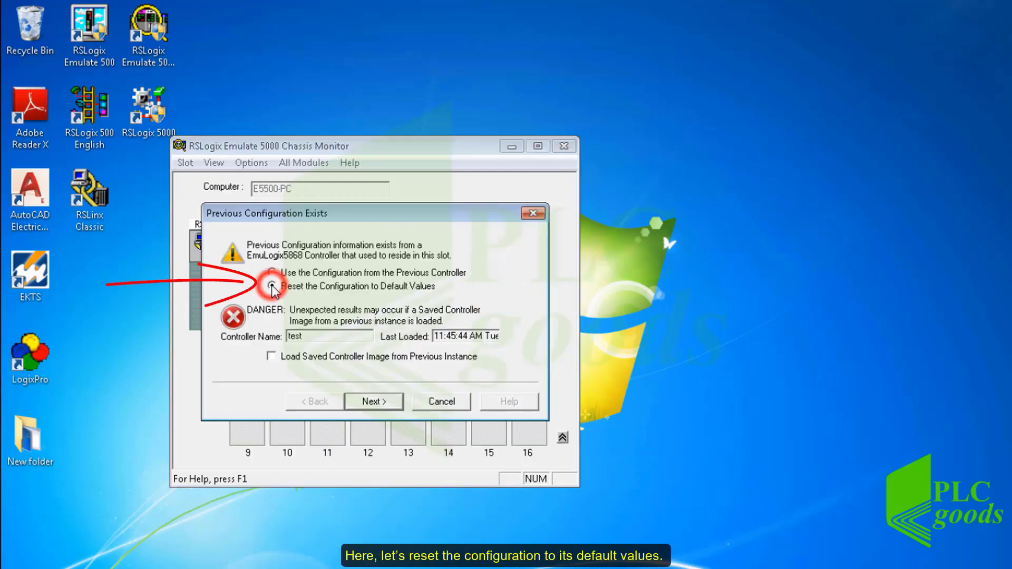
pyautogui.click(374, 403)
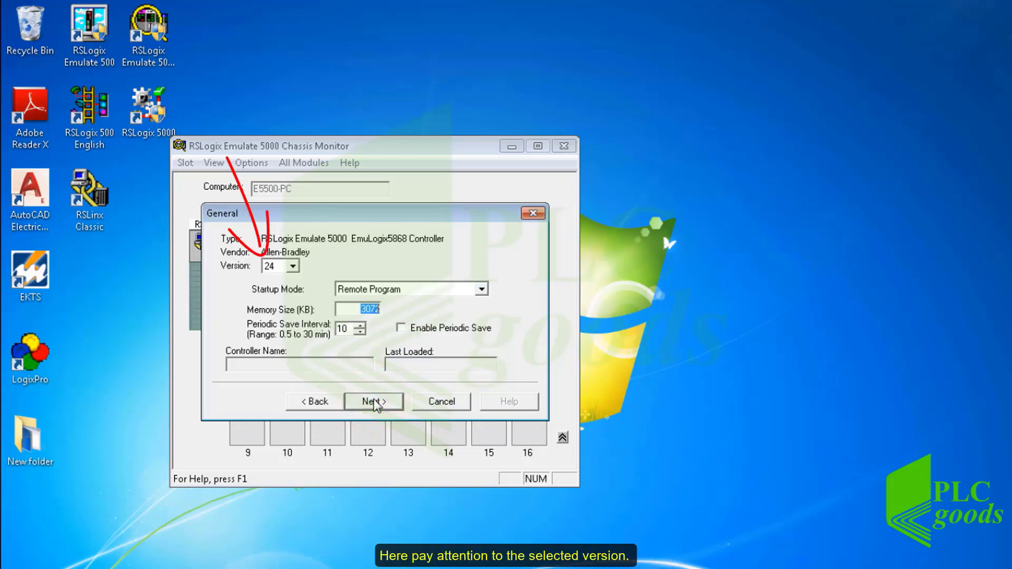
# Set the emulated controller's version to 20 and finish its setup with the remaining default parameters.
pyautogui.click(294, 268)
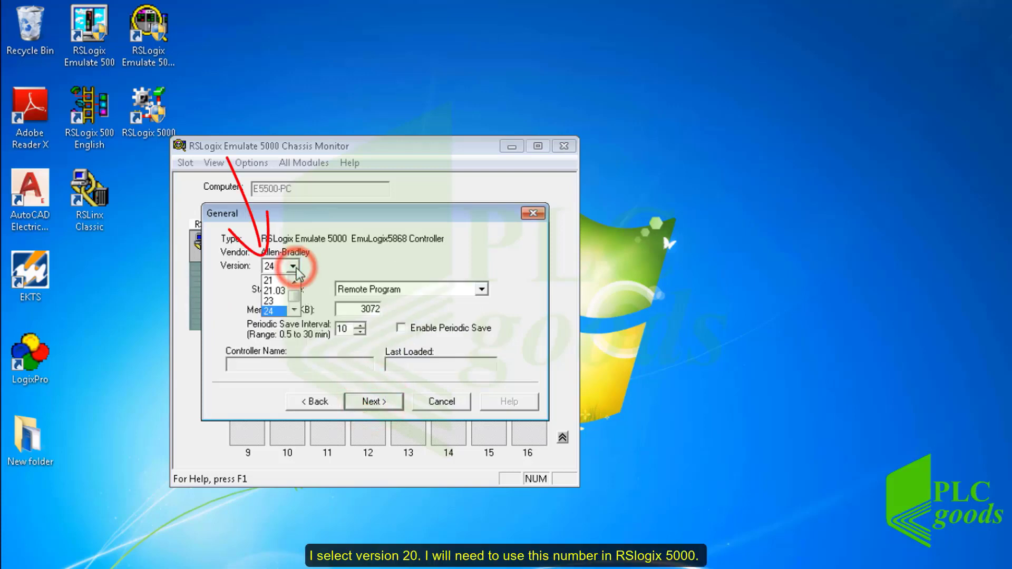
pyautogui.click(294, 282)
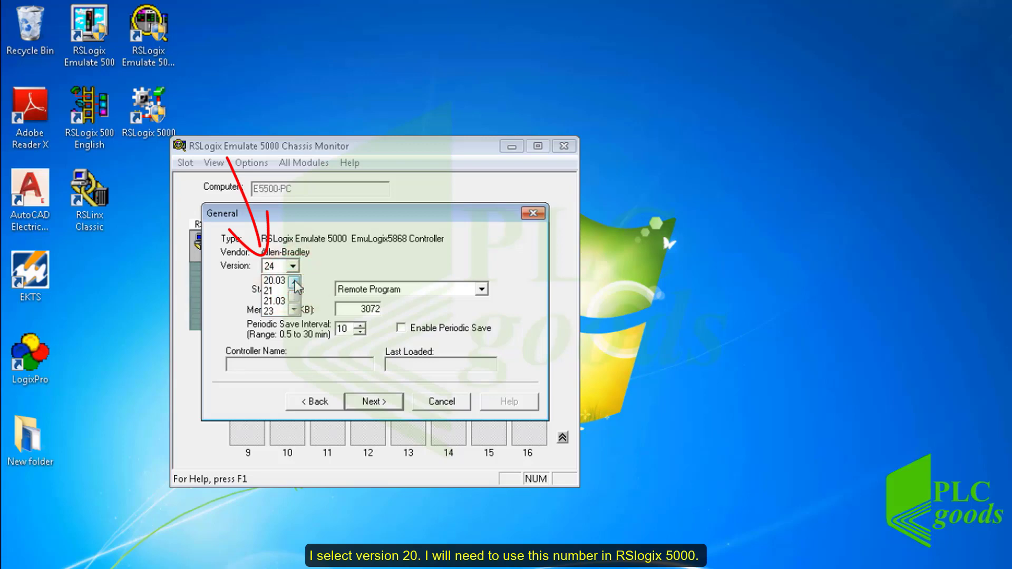
pyautogui.click(294, 280)
pyautogui.click(272, 281)
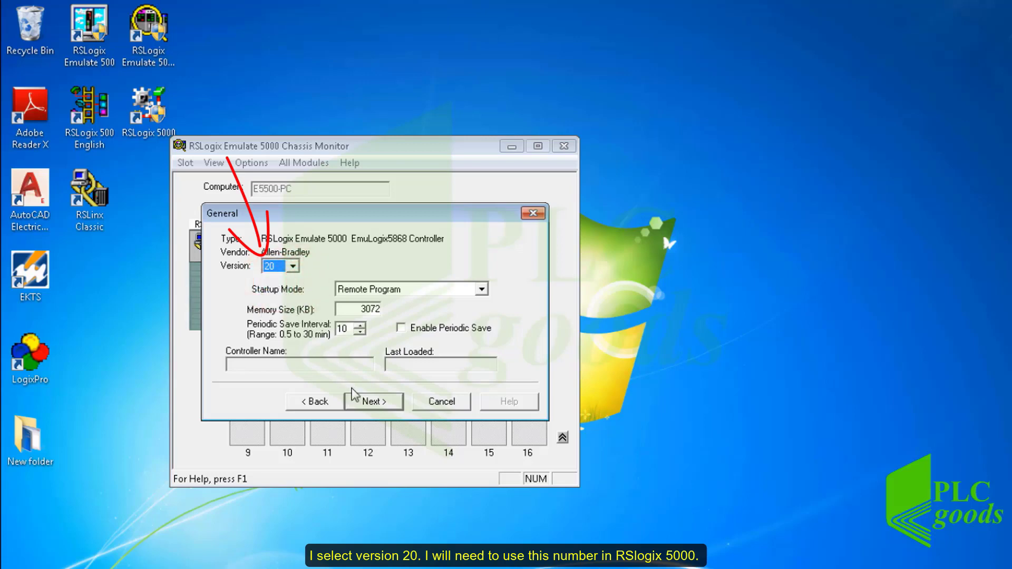
pyautogui.click(369, 403)
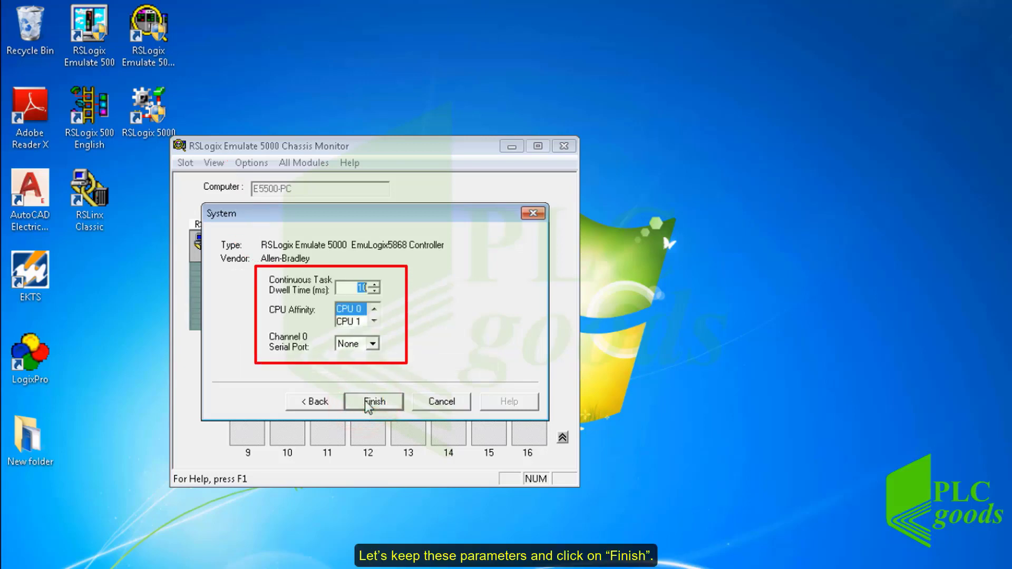
pyautogui.click(372, 402)
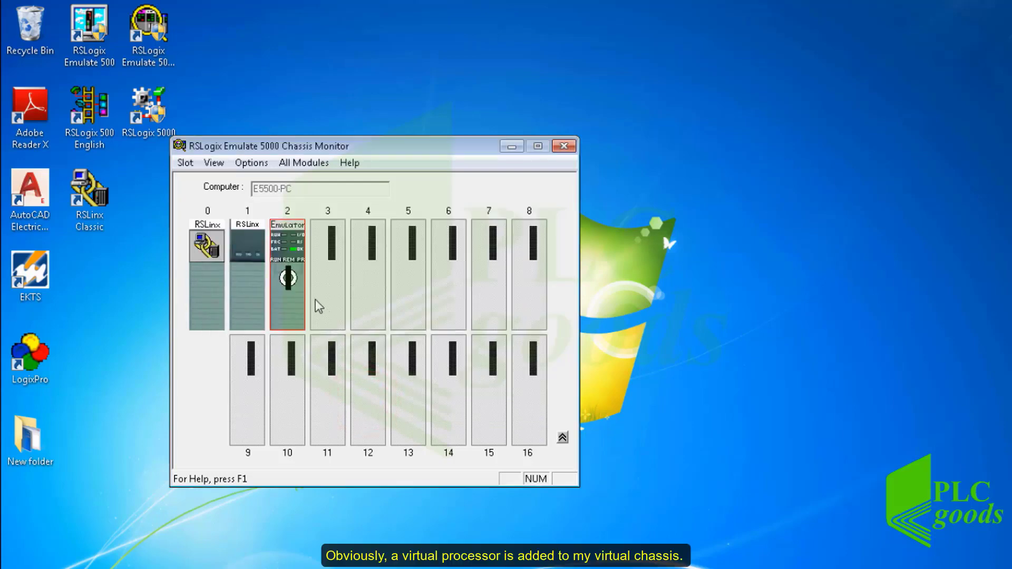
# Start creating a 1789-SIM 32 Point Input/Output Simulator module in chassis slot 3.
pyautogui.moveTo(297, 299)
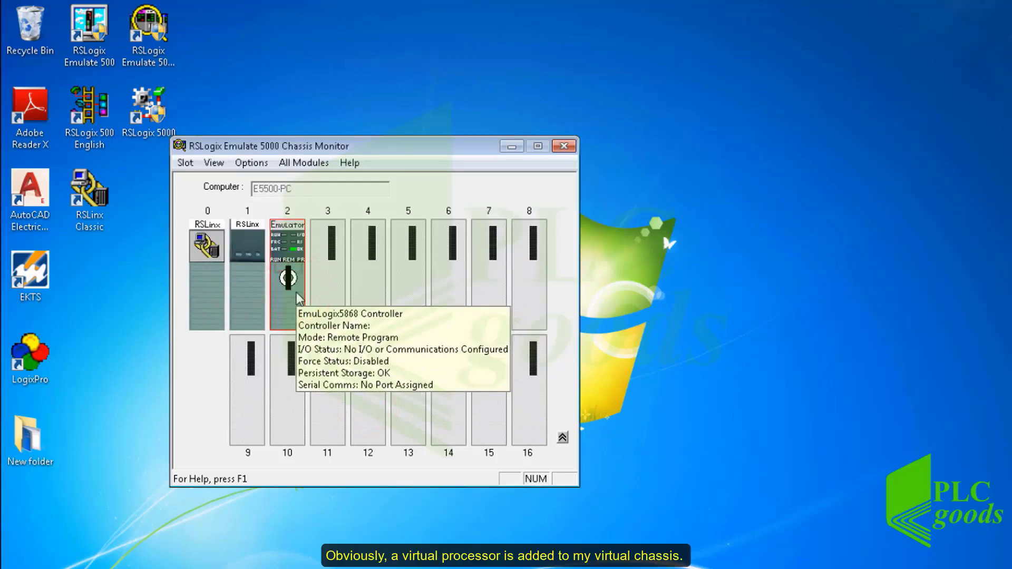
pyautogui.rightClick(327, 292)
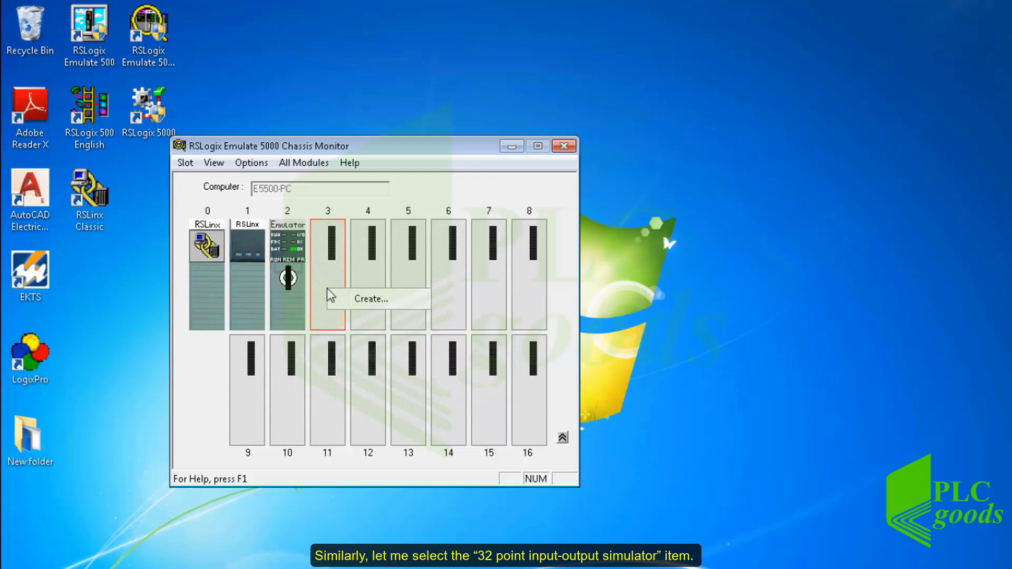
pyautogui.click(342, 297)
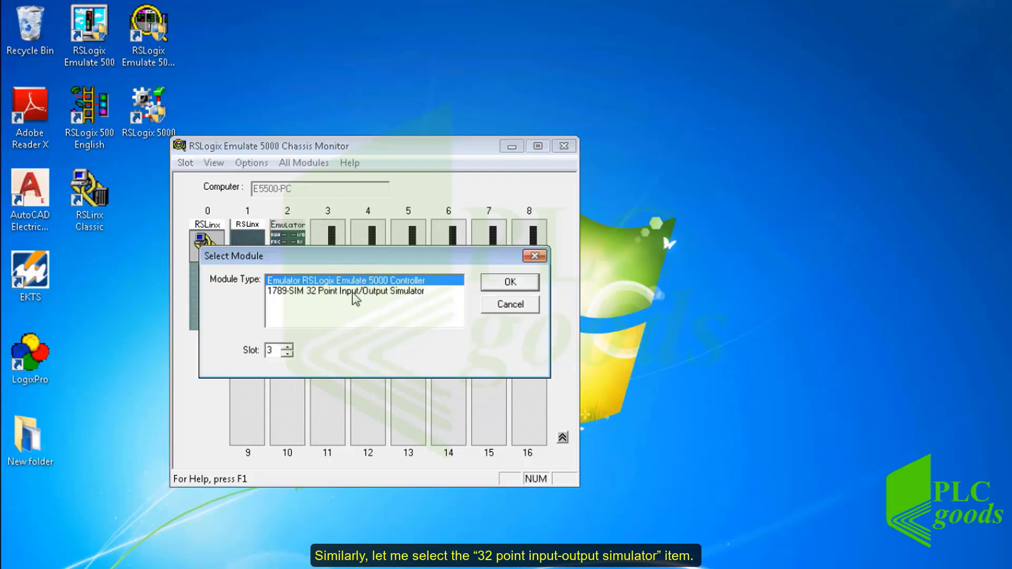
pyautogui.click(354, 293)
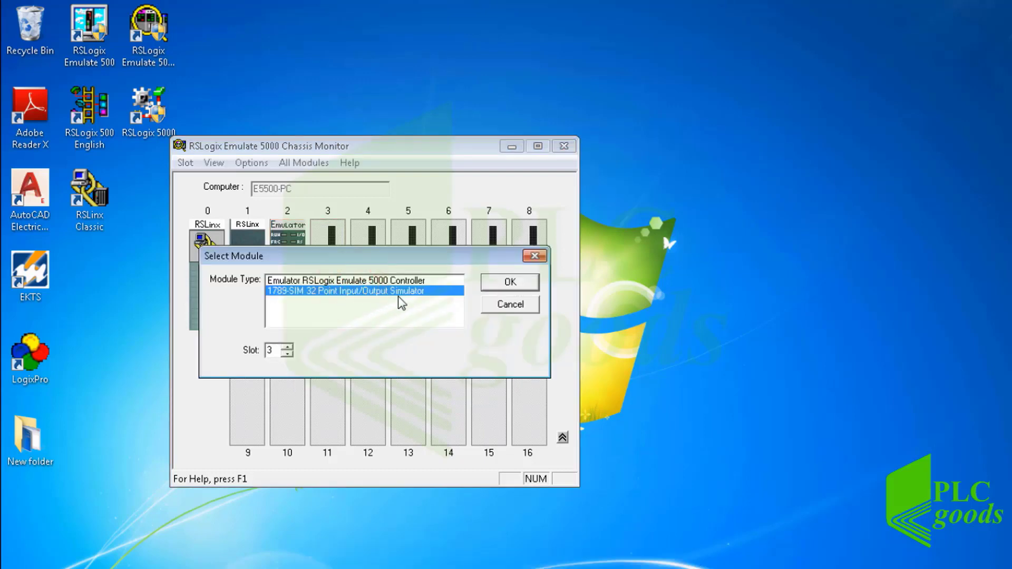
pyautogui.click(501, 288)
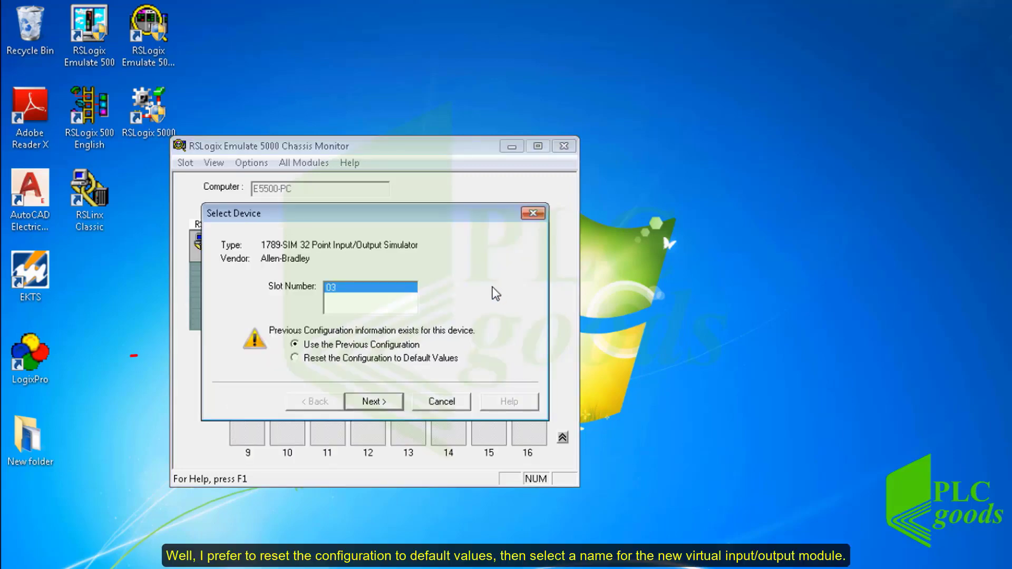
# Reset the slot 3 simulator module to default values, label it IN_OUT and finish its setup.
pyautogui.click(366, 361)
pyautogui.click(373, 404)
pyautogui.click(340, 340)
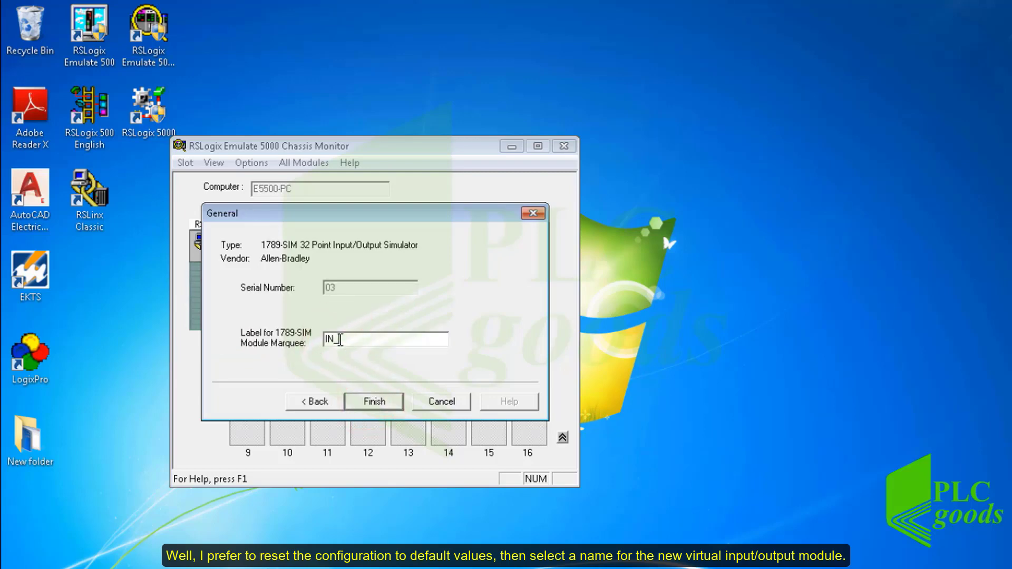
pyautogui.click(368, 401)
# Add a second 1789-SIM 32 Point Input/Output Simulator module in chassis slot 12 with its default settings.
pyautogui.rightClick(368, 403)
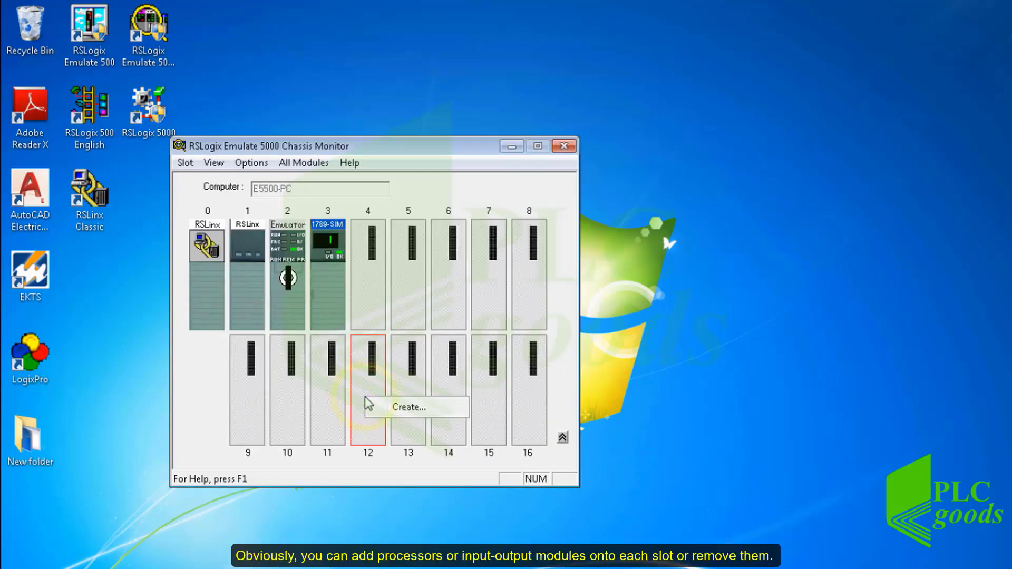
pyautogui.click(383, 408)
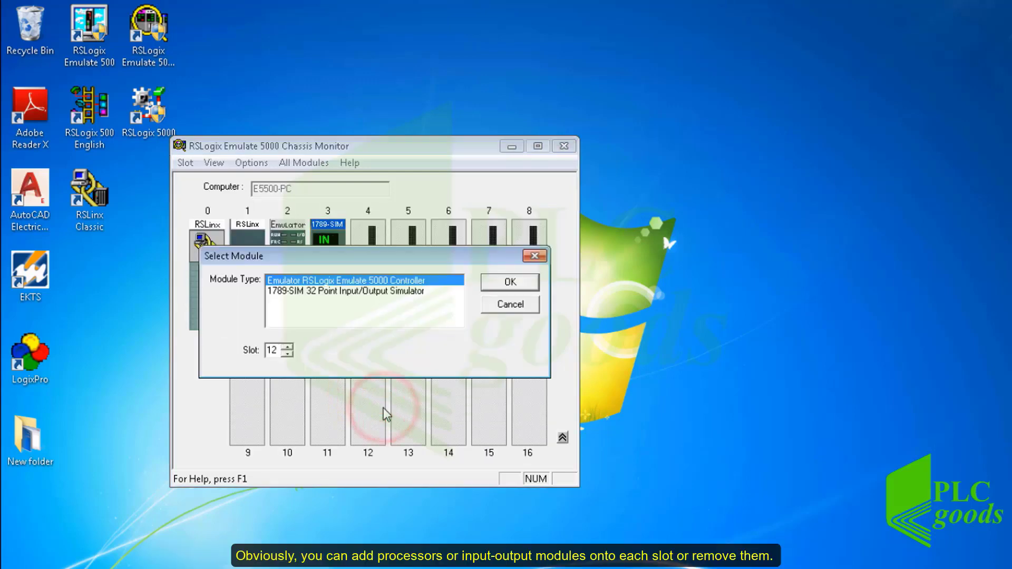
pyautogui.click(346, 293)
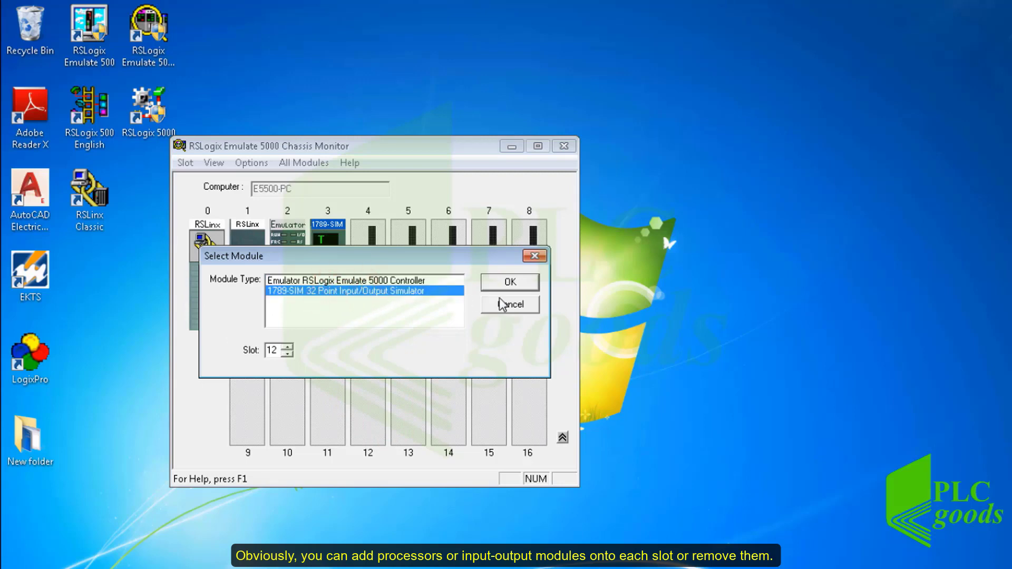
pyautogui.click(510, 282)
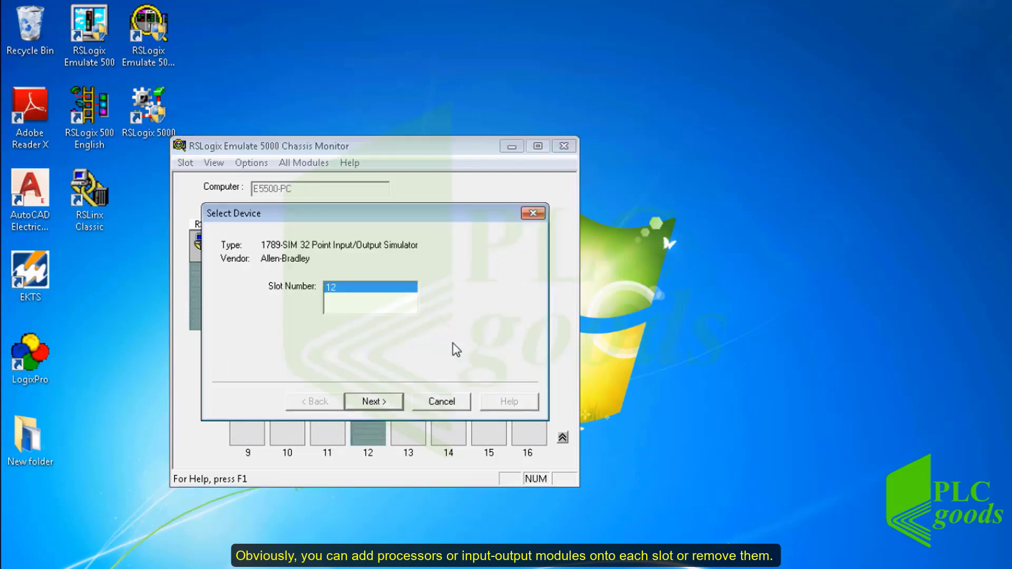
pyautogui.click(383, 401)
pyautogui.click(381, 404)
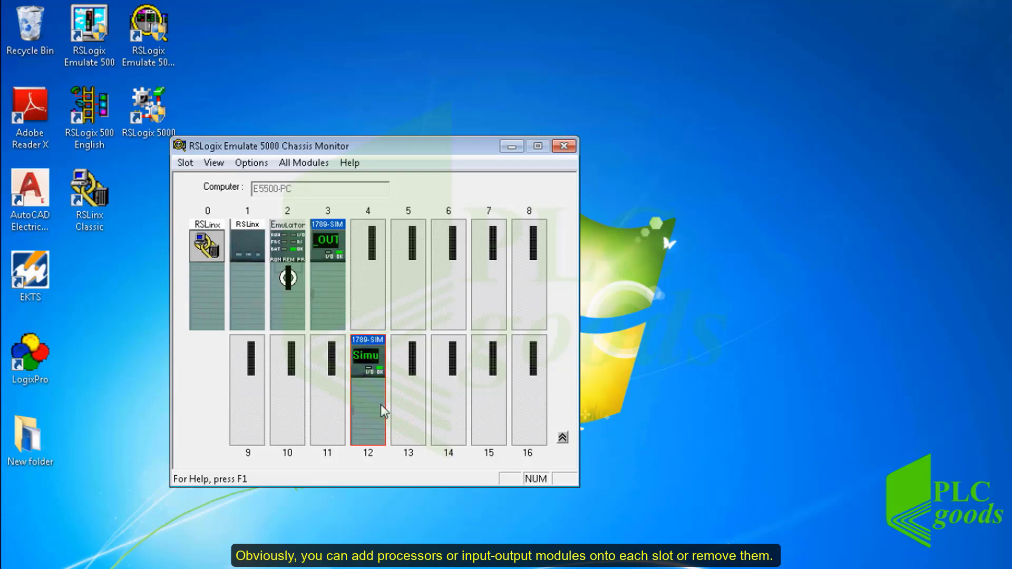
# Remove the 1789-SIM module from chassis slot 12.
pyautogui.rightClick(368, 375)
pyautogui.click(411, 408)
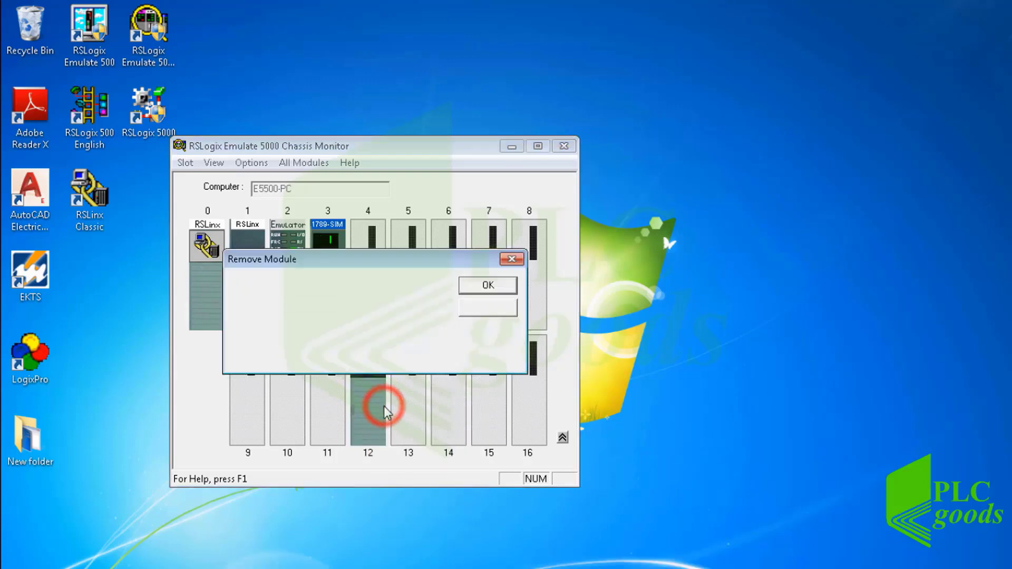
pyautogui.click(468, 294)
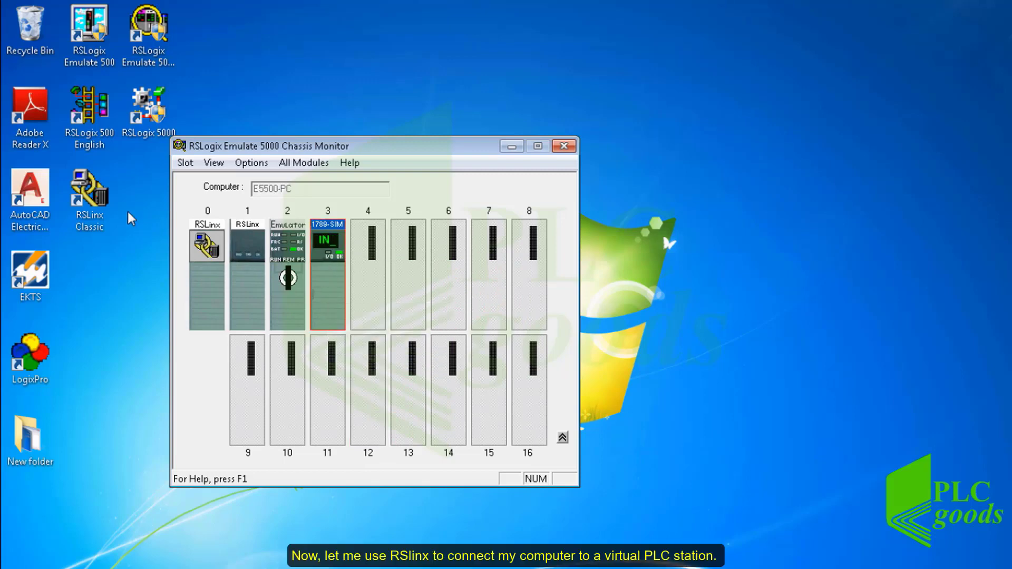
# Switch to RSLinx Classic and add a Virtual Backplane (SoftLogix58xx, USB) driver with the default name AB_VBP-1.
pyautogui.doubleClick(89, 199)
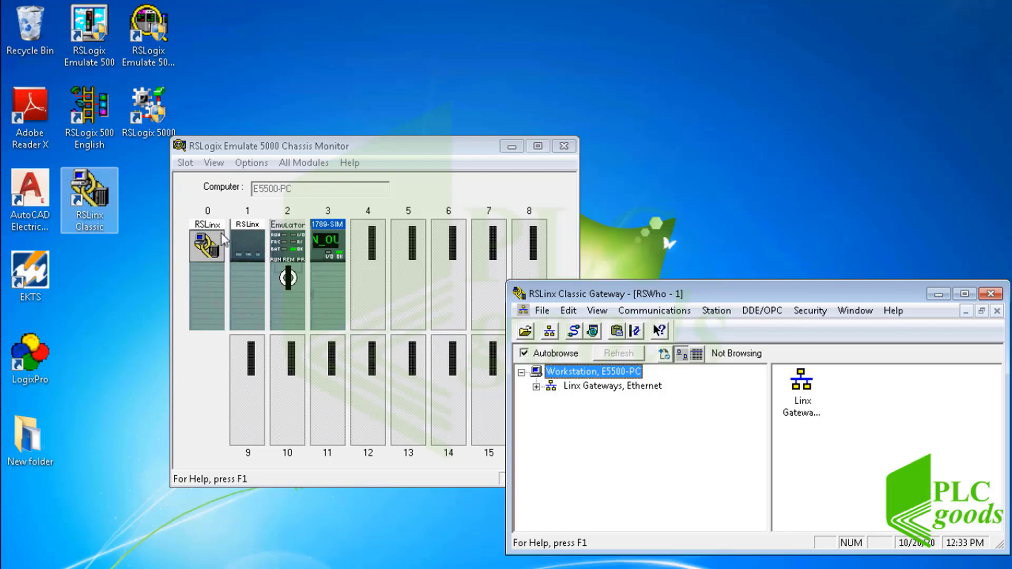
pyautogui.moveTo(576, 283); pyautogui.dragTo(565, 145)
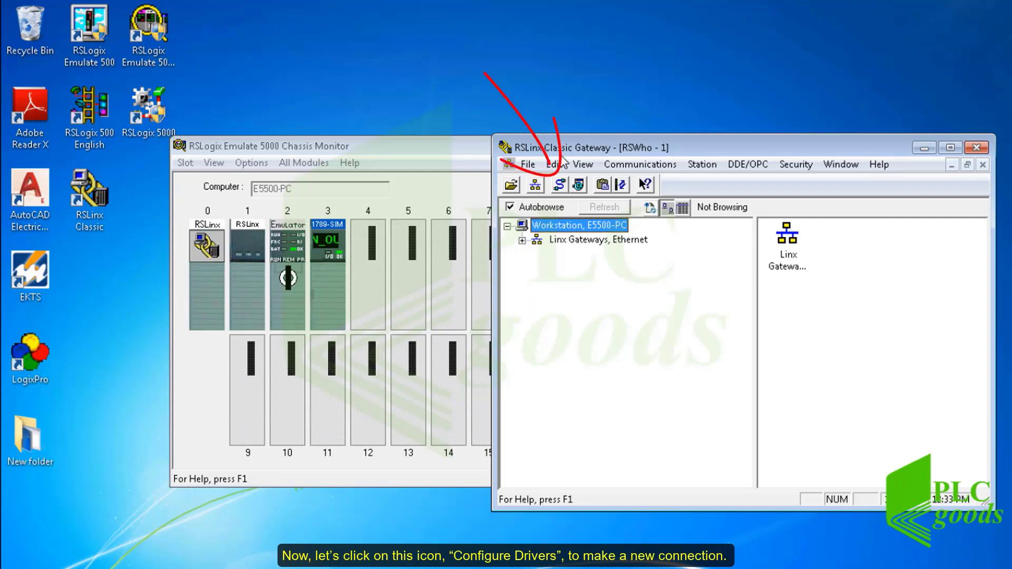
pyautogui.click(560, 185)
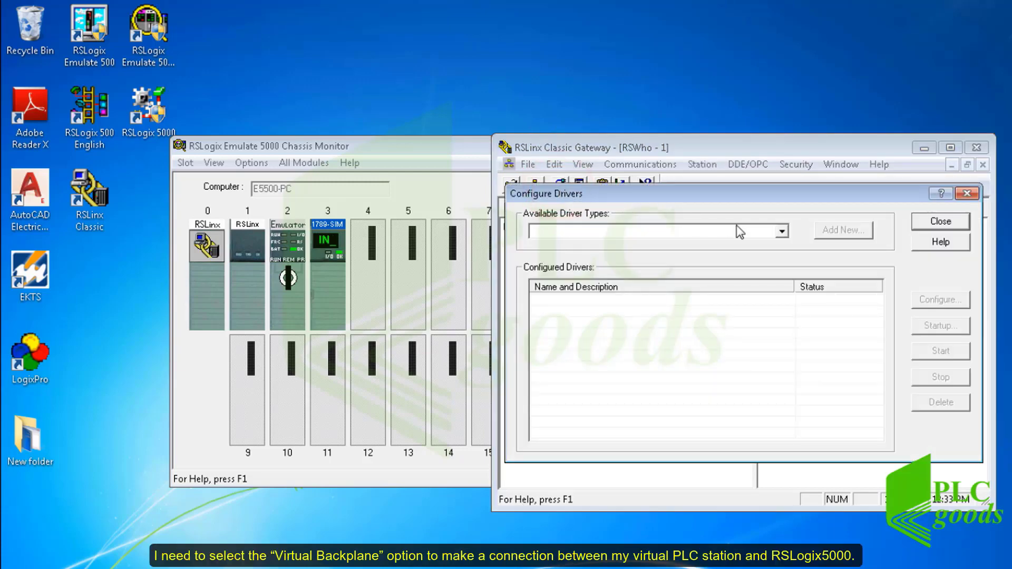
pyautogui.click(782, 232)
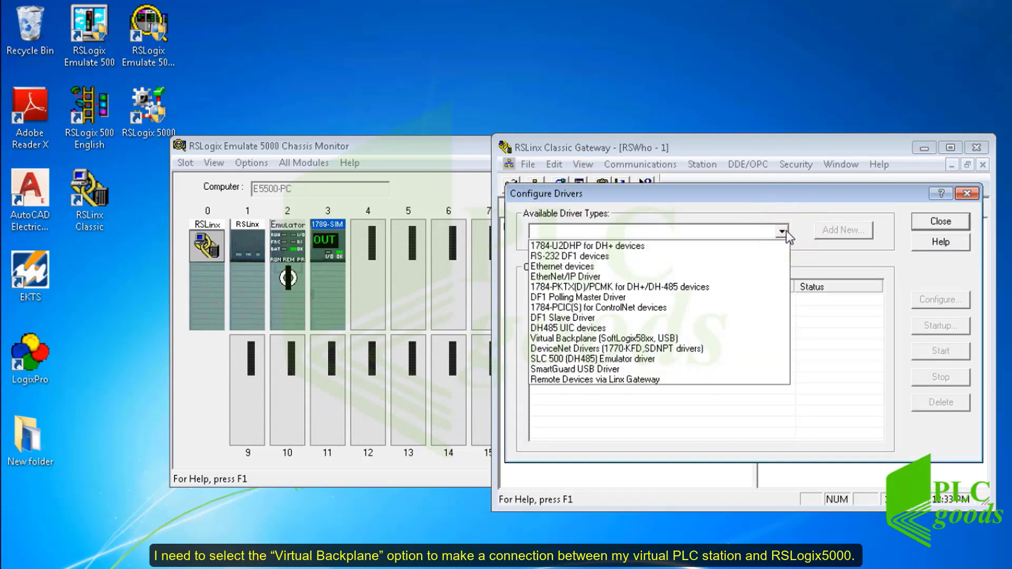
pyautogui.click(591, 340)
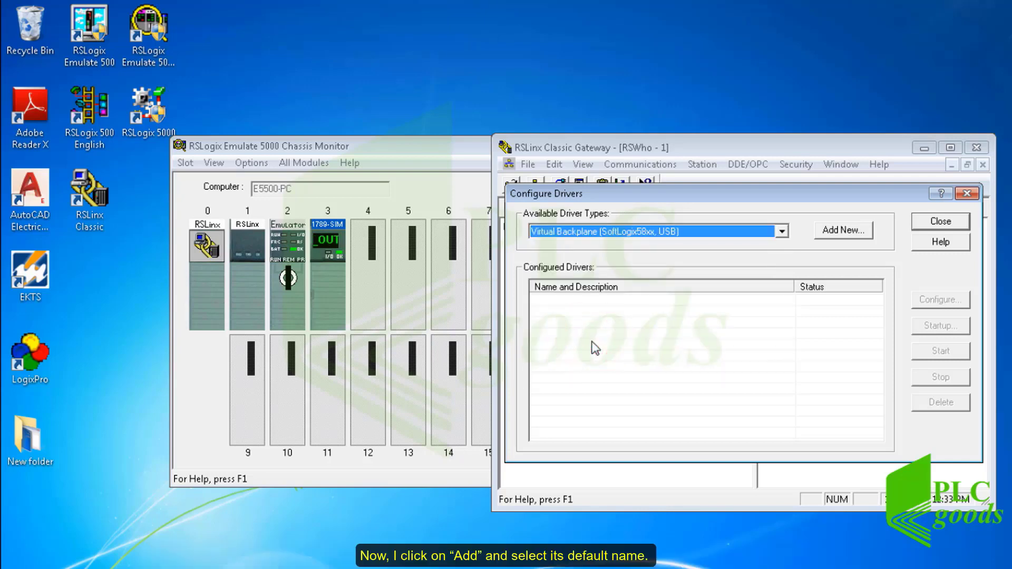
pyautogui.click(827, 232)
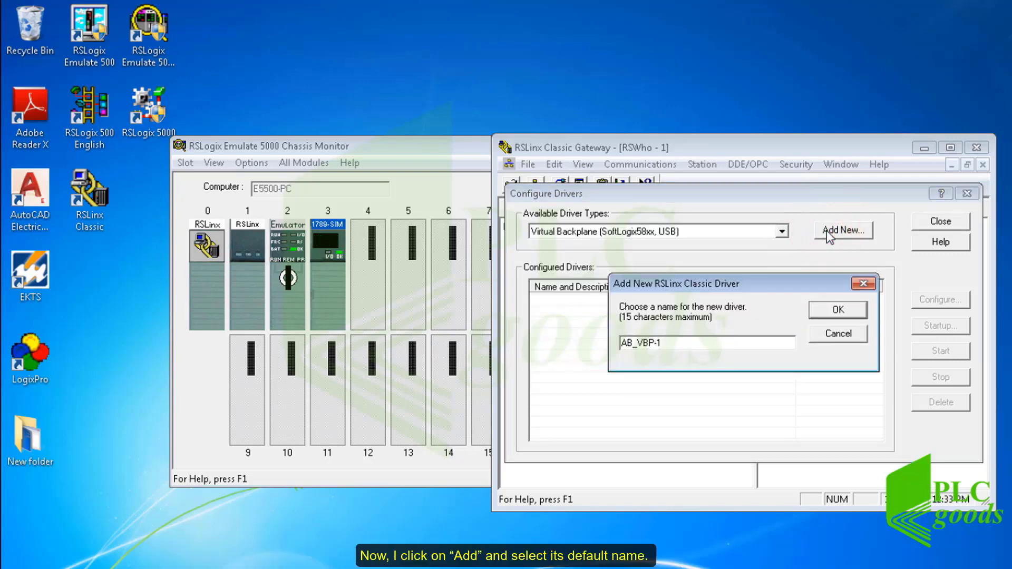
pyautogui.click(822, 315)
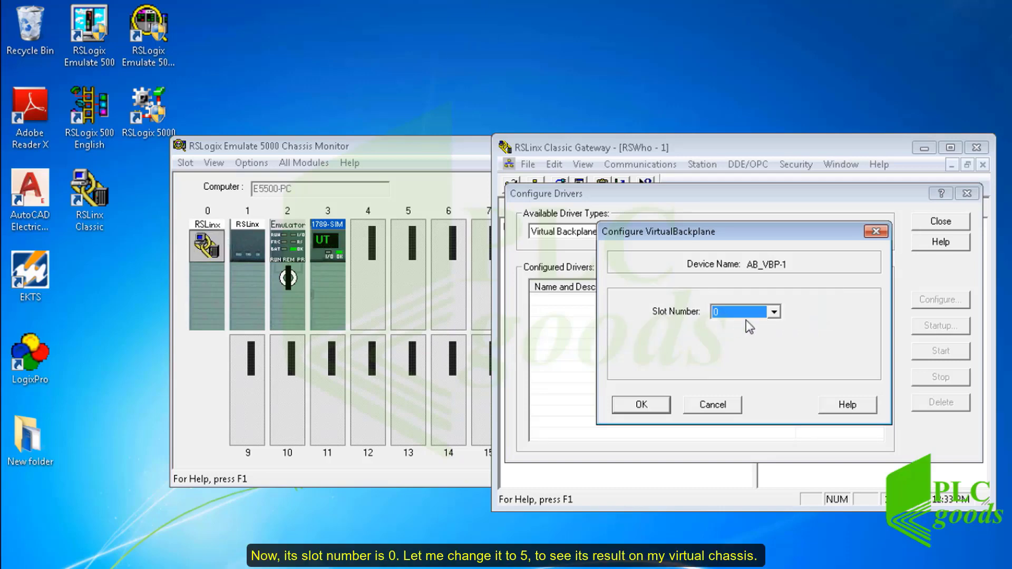
# Assign the new virtual backplane driver to slot 5 and finish creating it.
pyautogui.click(734, 314)
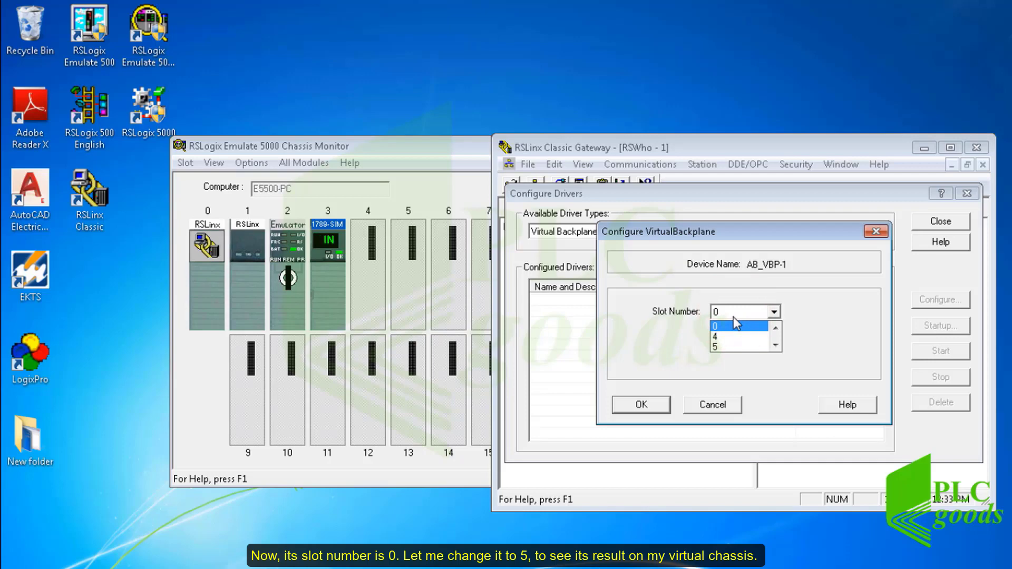
pyautogui.click(727, 345)
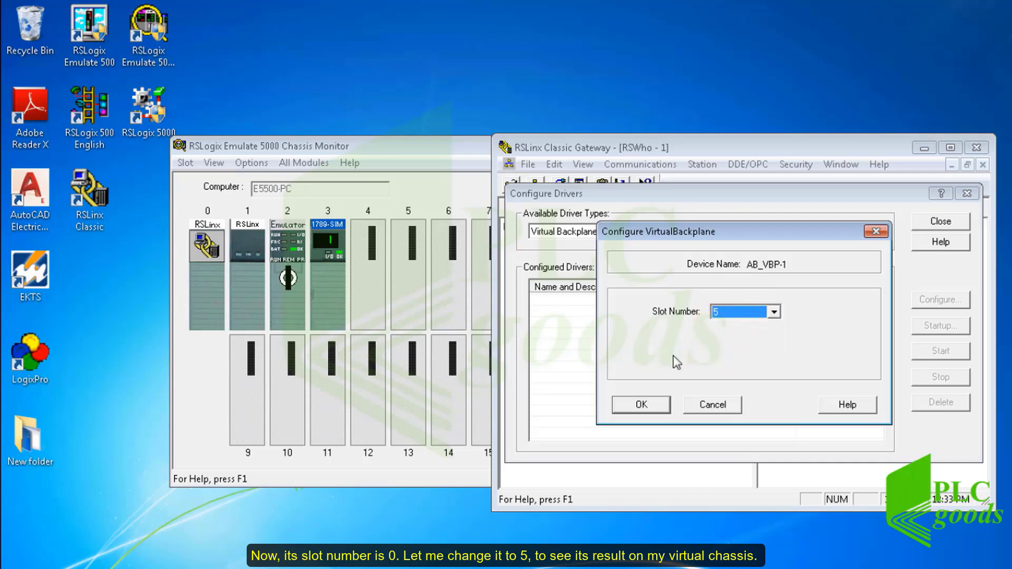
pyautogui.click(643, 408)
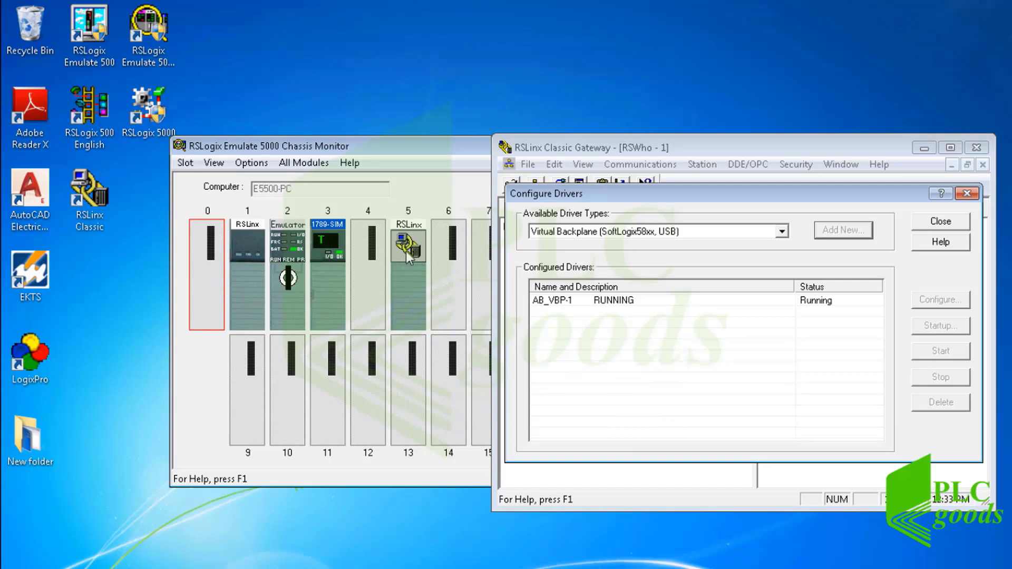
# Reconfigure the AB_VBP-1 driver to use slot 0 and close the driver configuration.
pyautogui.click(578, 298)
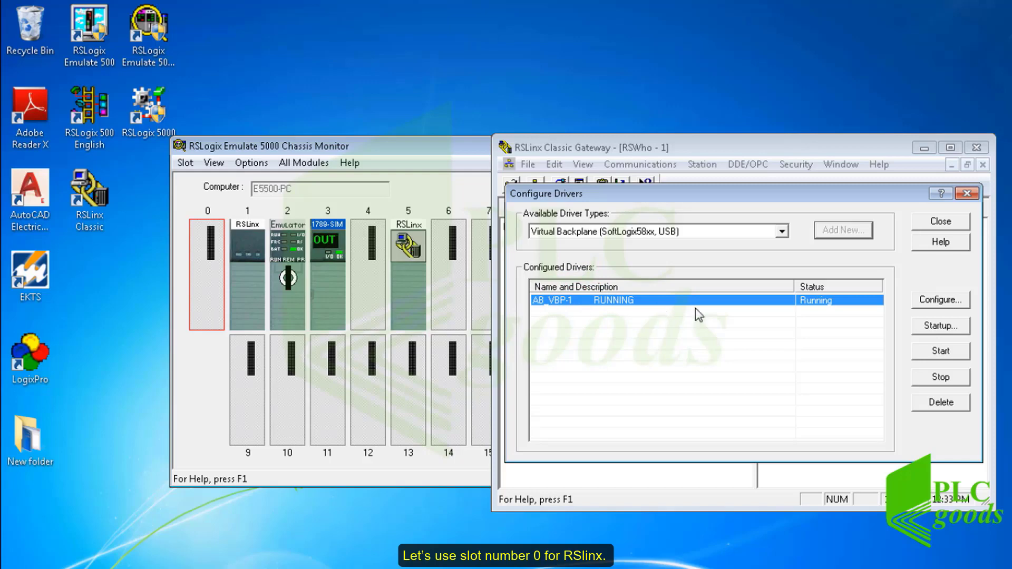
pyautogui.click(940, 299)
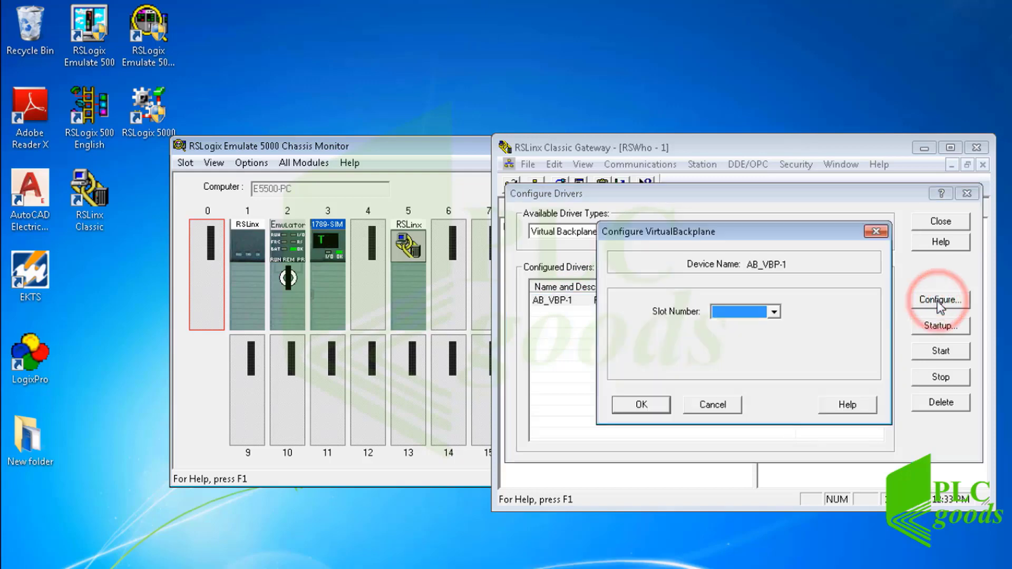
pyautogui.click(777, 315)
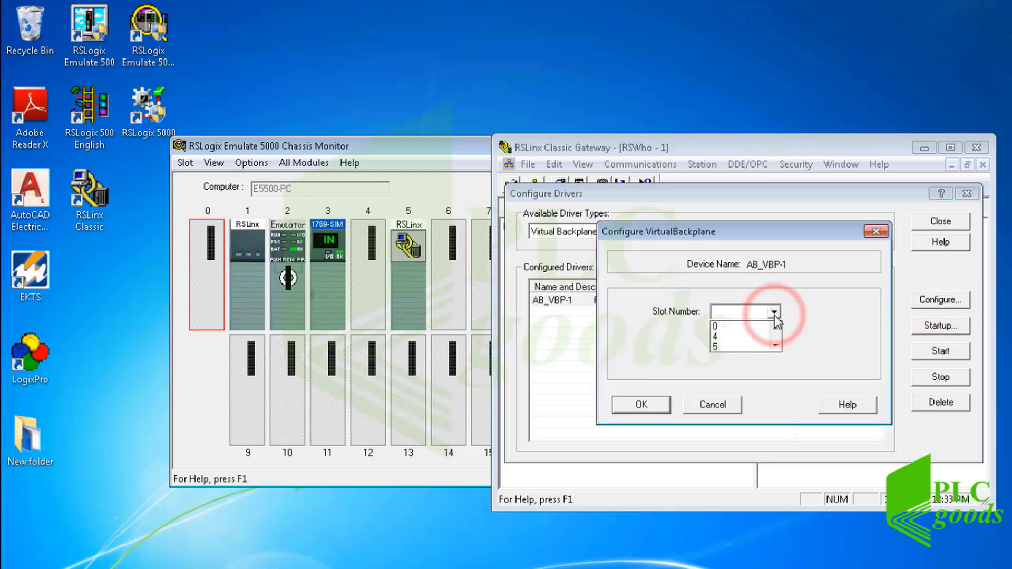
pyautogui.click(721, 327)
pyautogui.click(643, 405)
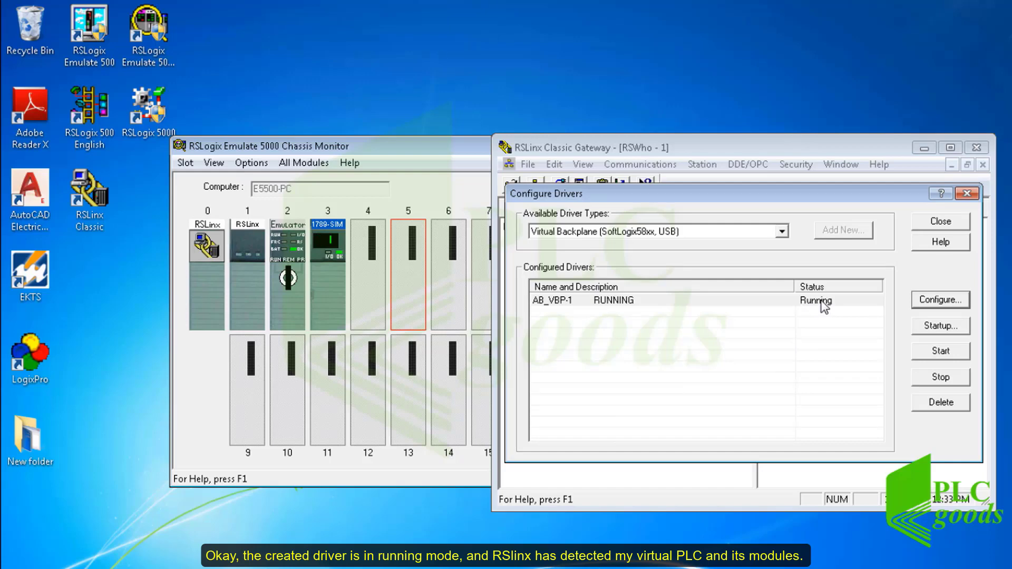
pyautogui.click(937, 222)
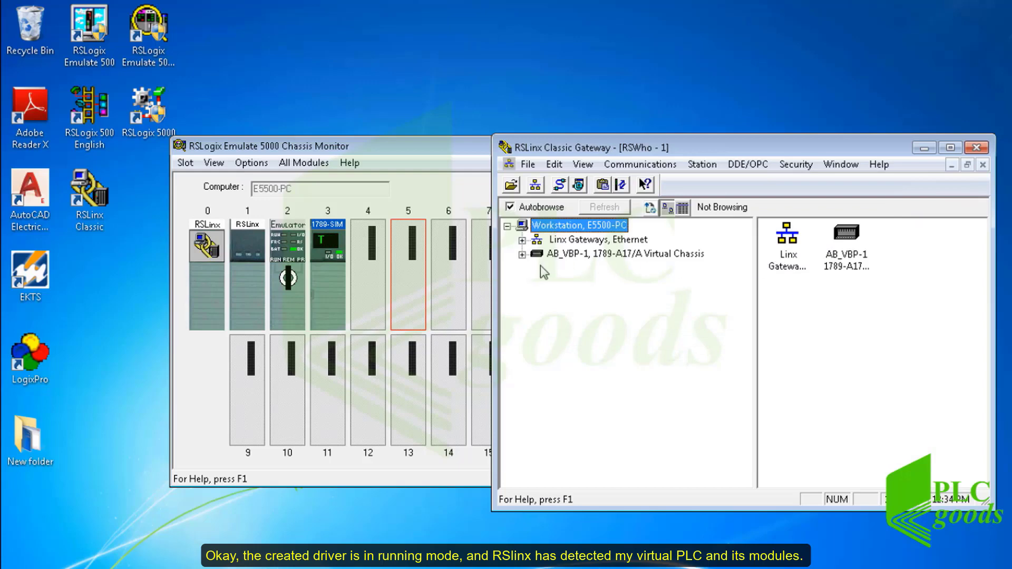
# Examine the modules that RSLinx lists in slots 00 to 03 of the AB_VBP-1 virtual chassis.
pyautogui.click(528, 254)
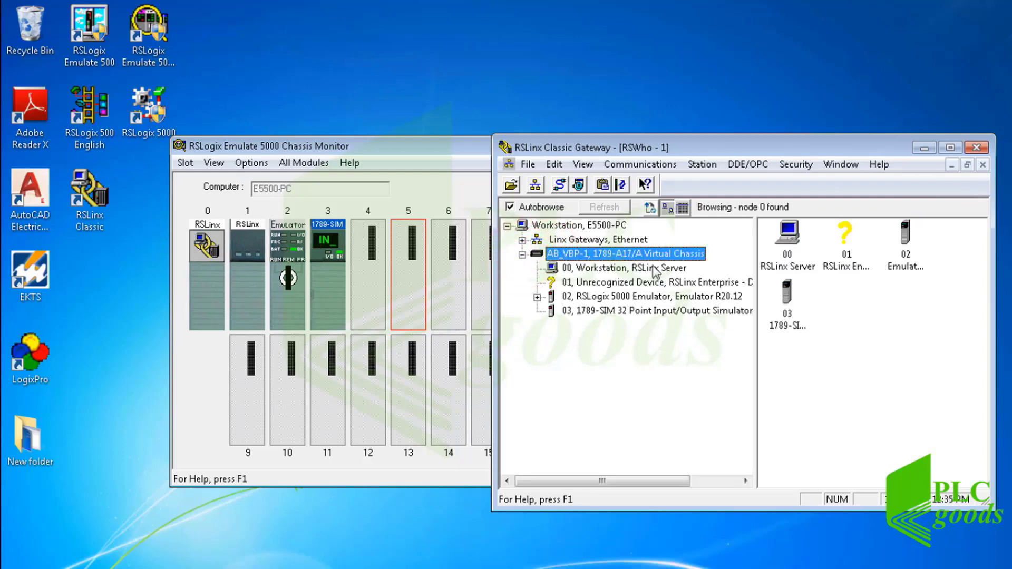
pyautogui.click(786, 264)
pyautogui.click(842, 265)
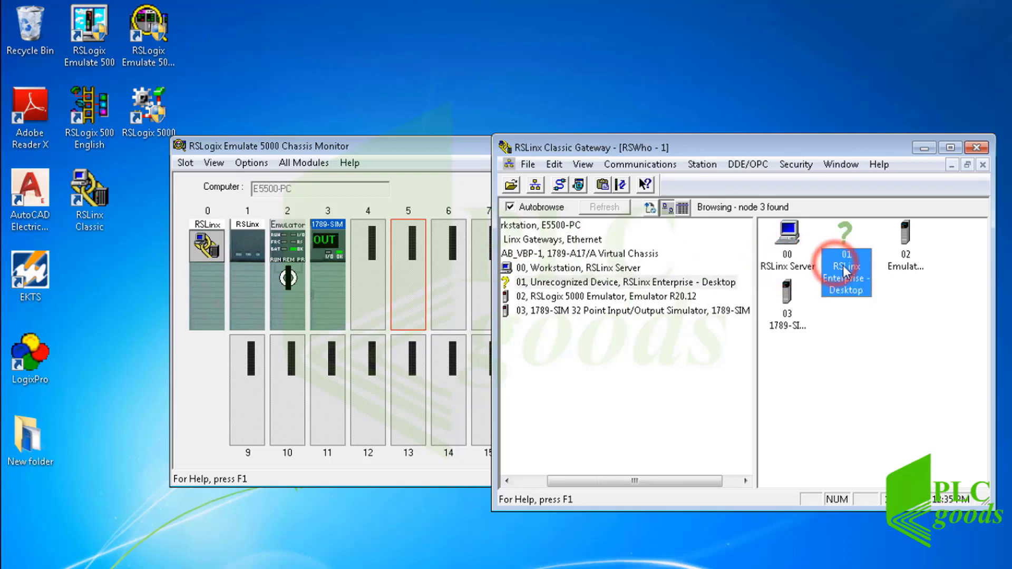
pyautogui.click(903, 264)
pyautogui.click(786, 324)
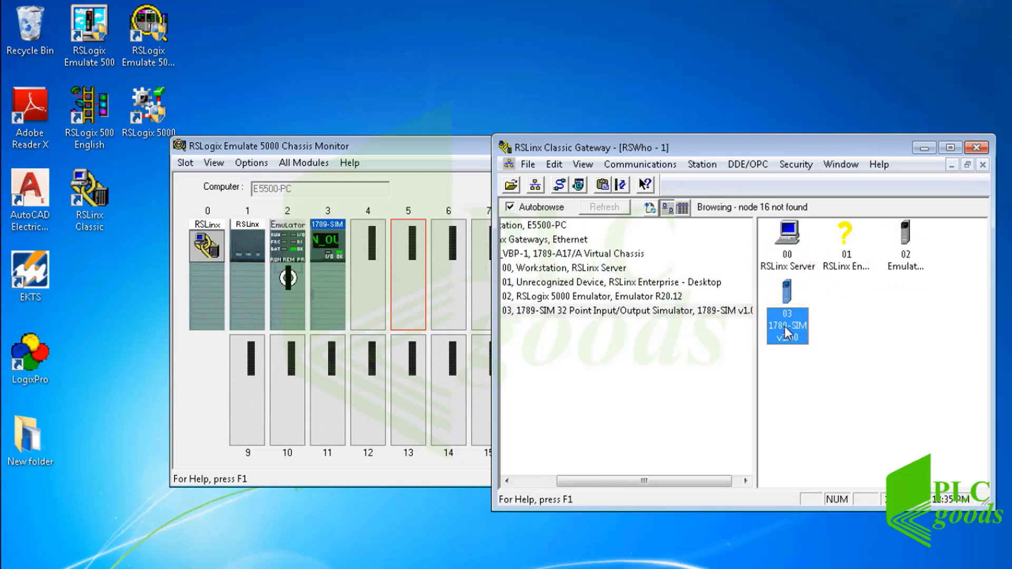
pyautogui.moveTo(656, 479); pyautogui.dragTo(624, 485)
# Switch to RSLogix 5000 and compare the project's controller under I/O Configuration with the modules in the Emulate 5000 Chassis Monitor.
pyautogui.hotkey('alt', 'Tab')
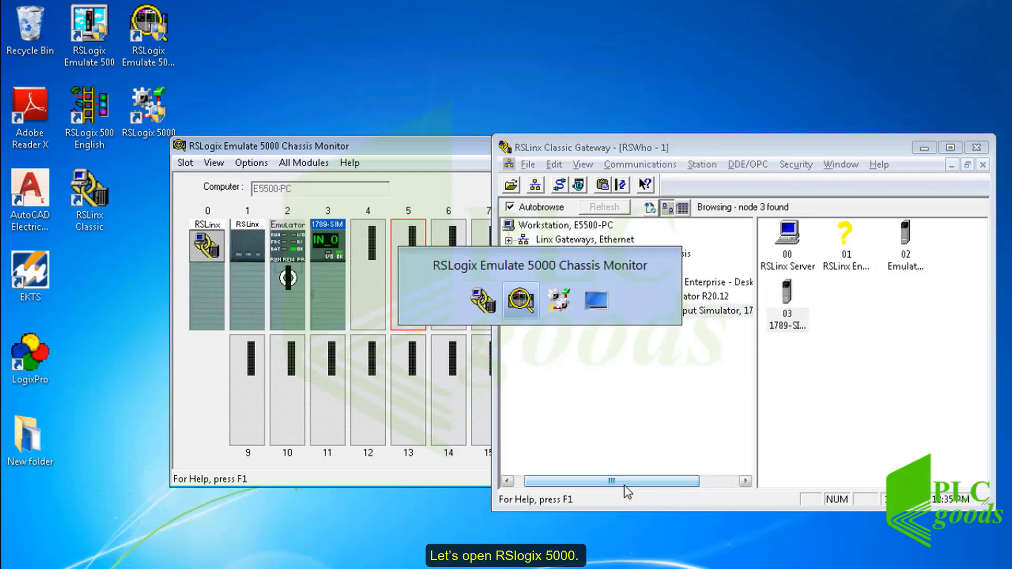
pyautogui.hotkey('alt', 'Tab')
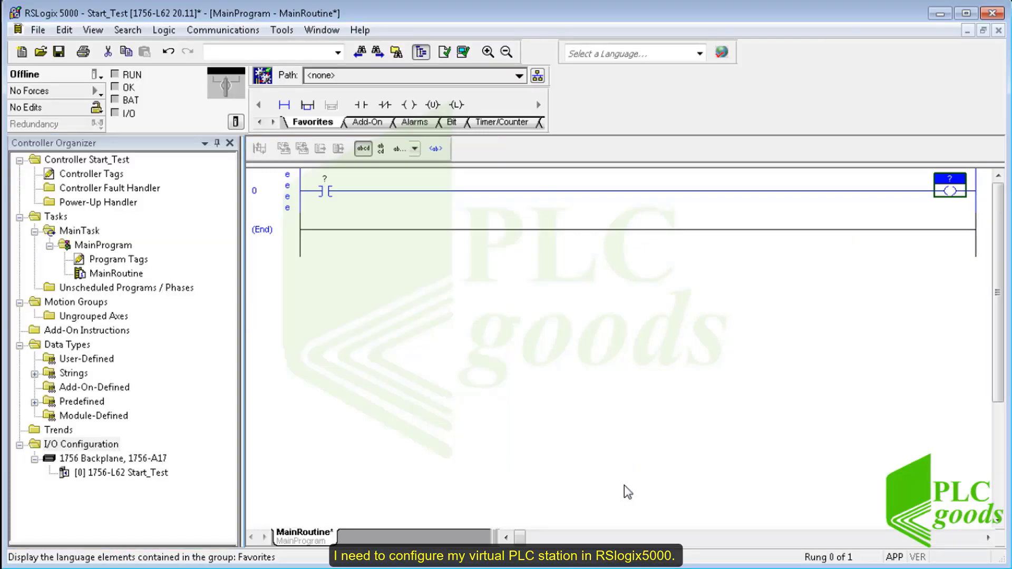
pyautogui.hotkey('alt', 'Tab')
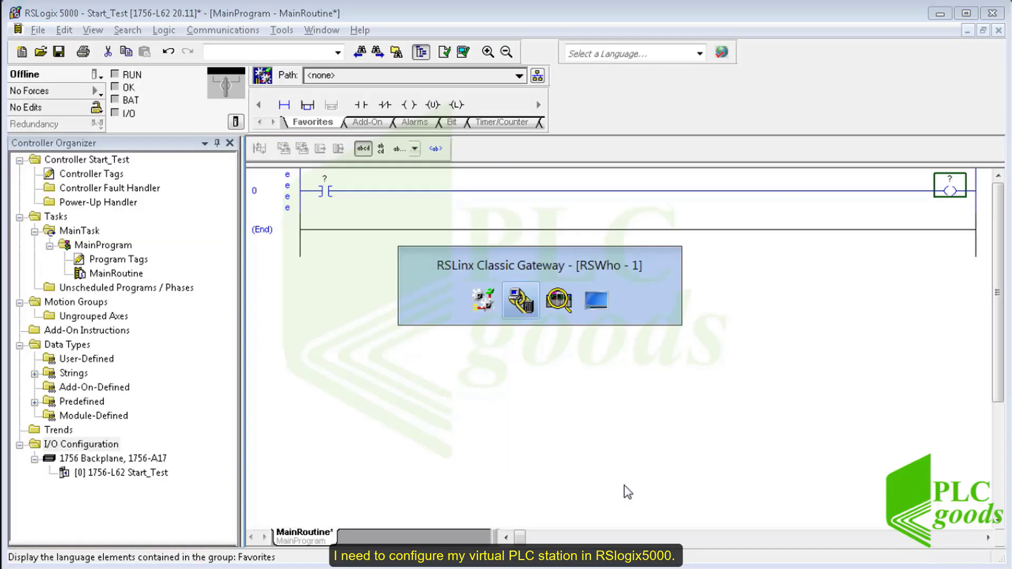
pyautogui.hotkey('alt', 'Tab')
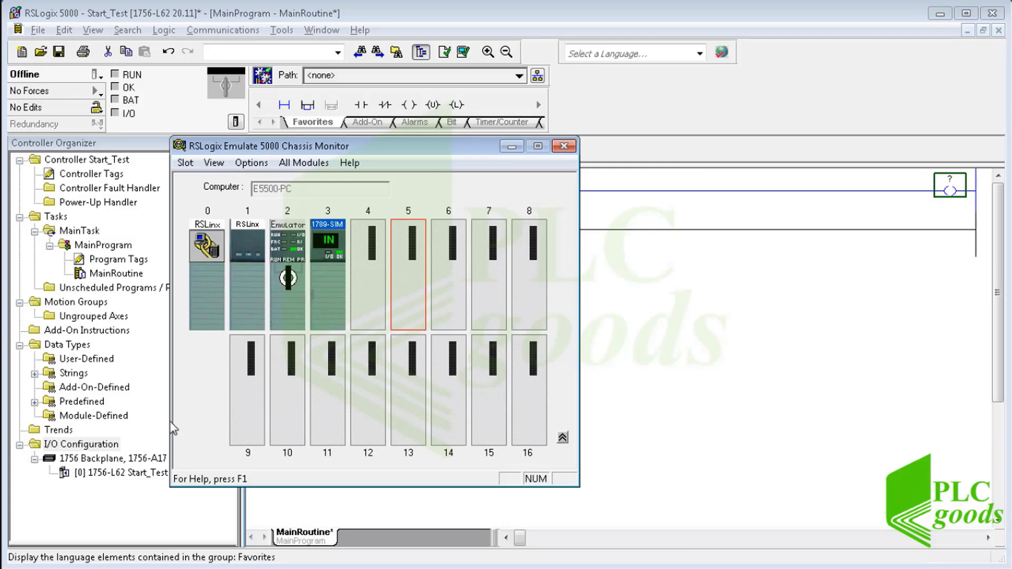
pyautogui.click(103, 472)
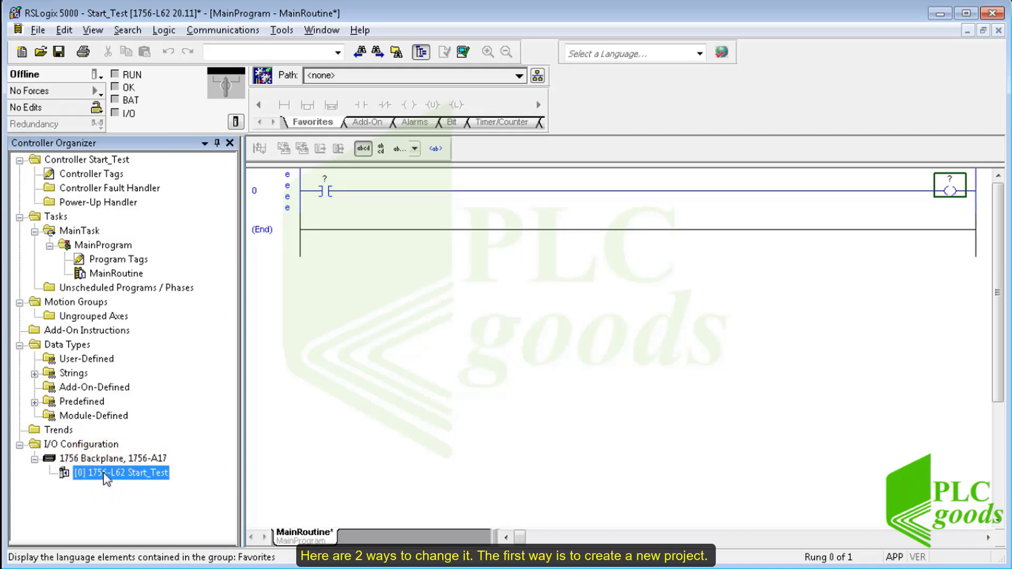
# Start a new controller project of type Emulator (RSLogix Emulate 5000 Controller), revision 20, named test_Emulator.
pyautogui.click(35, 32)
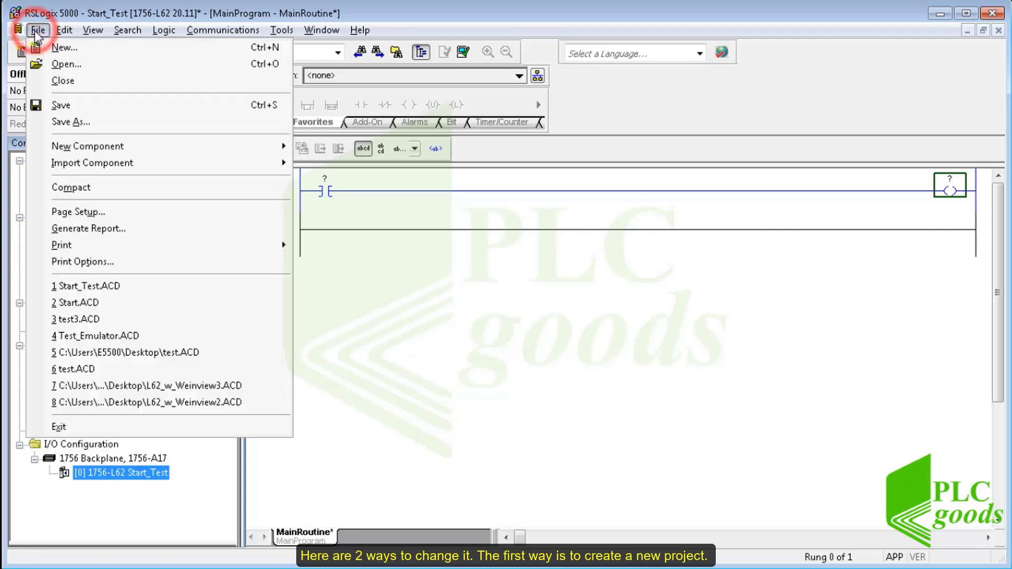
pyautogui.click(59, 48)
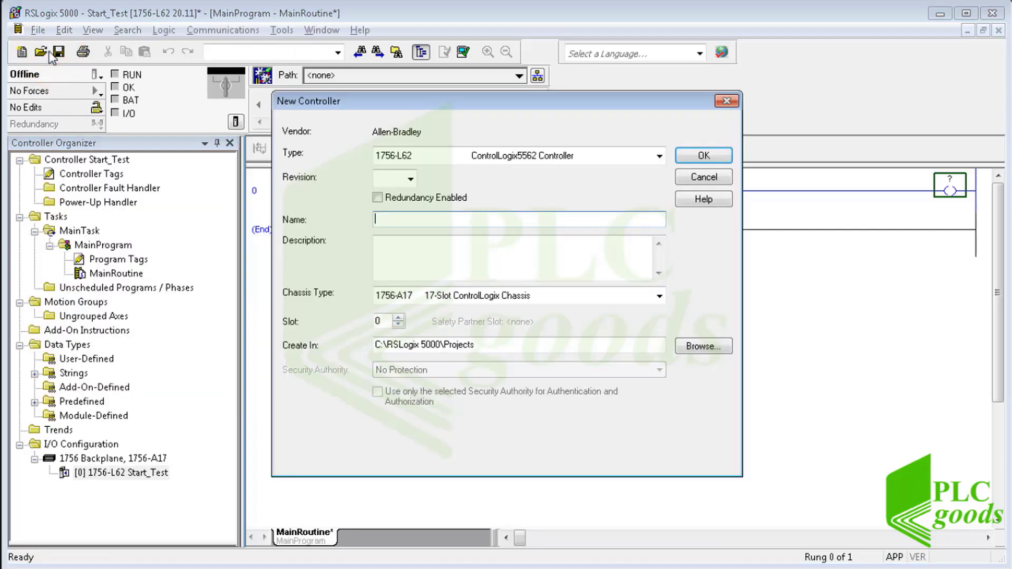
pyautogui.click(523, 156)
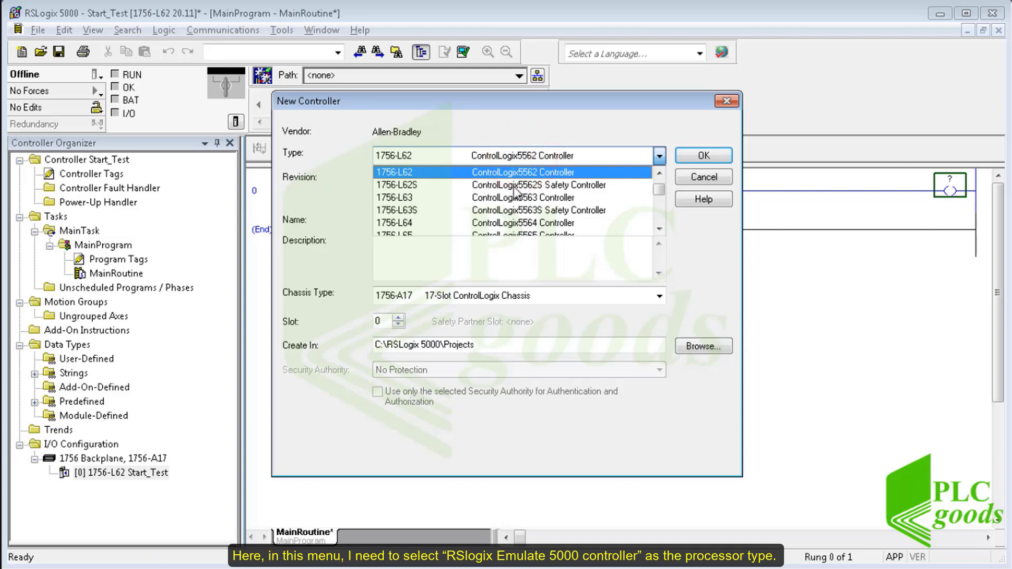
pyautogui.scroll(-8, 514, 188)
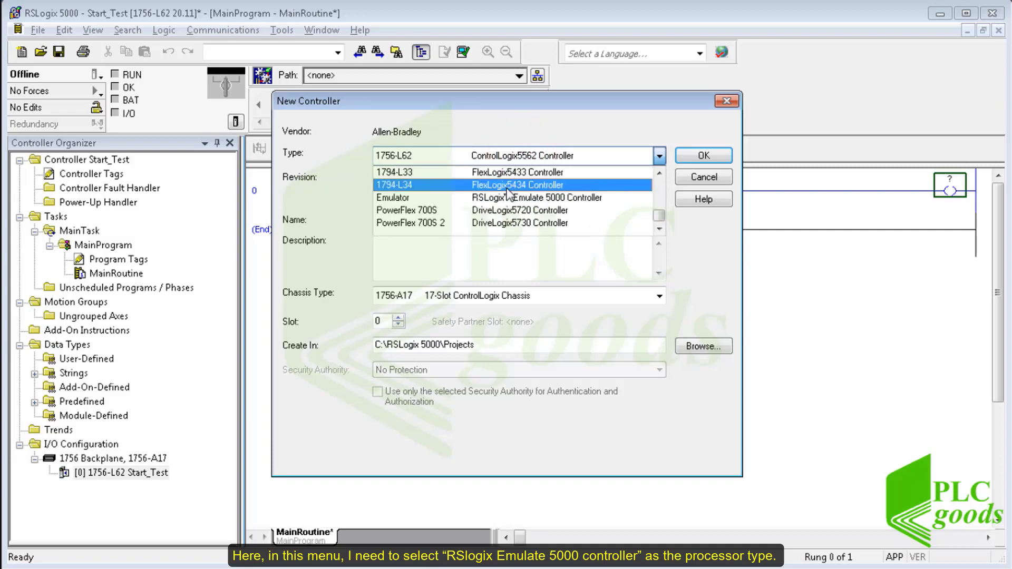
pyautogui.click(456, 195)
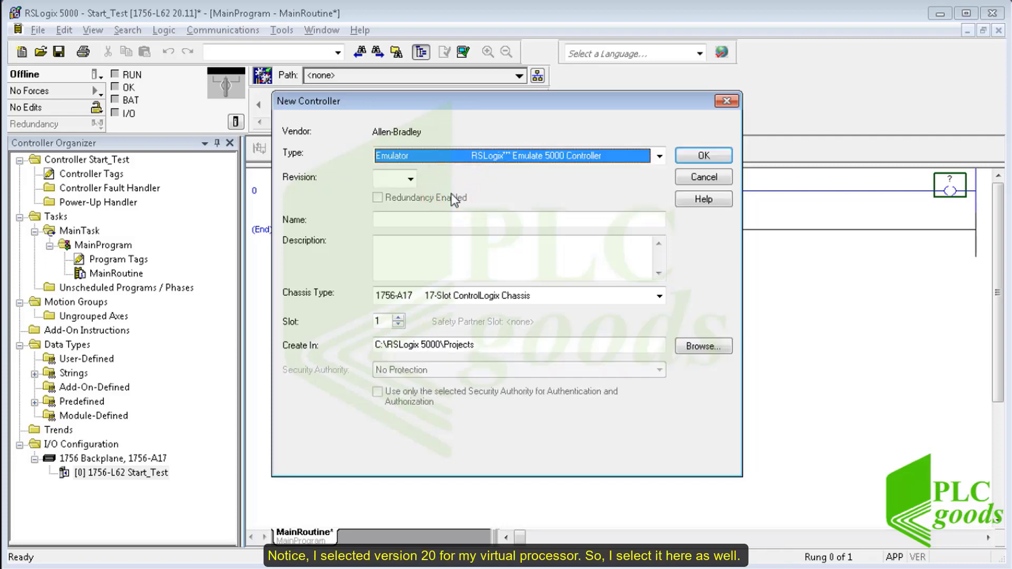
pyautogui.click(410, 180)
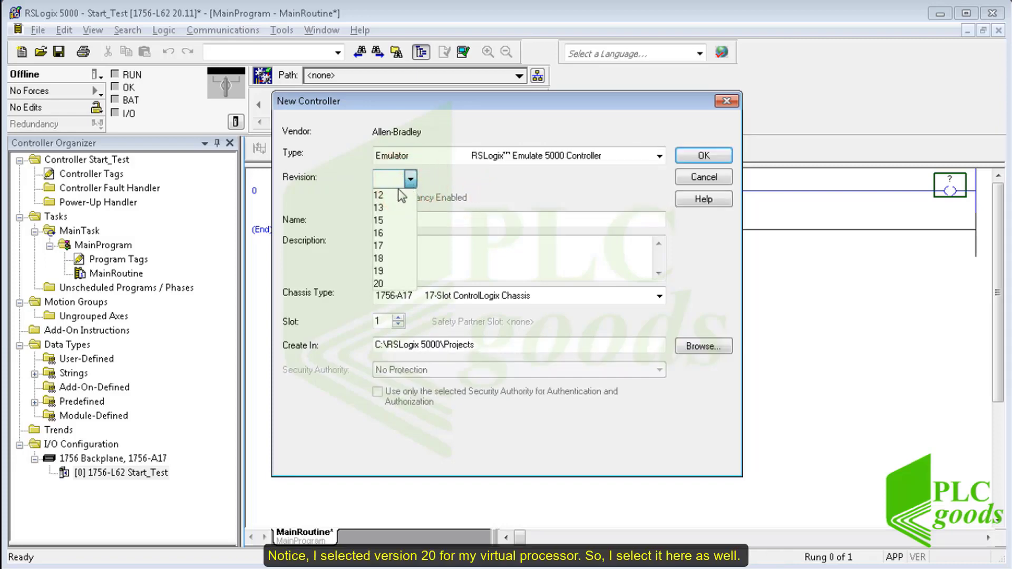
pyautogui.click(380, 283)
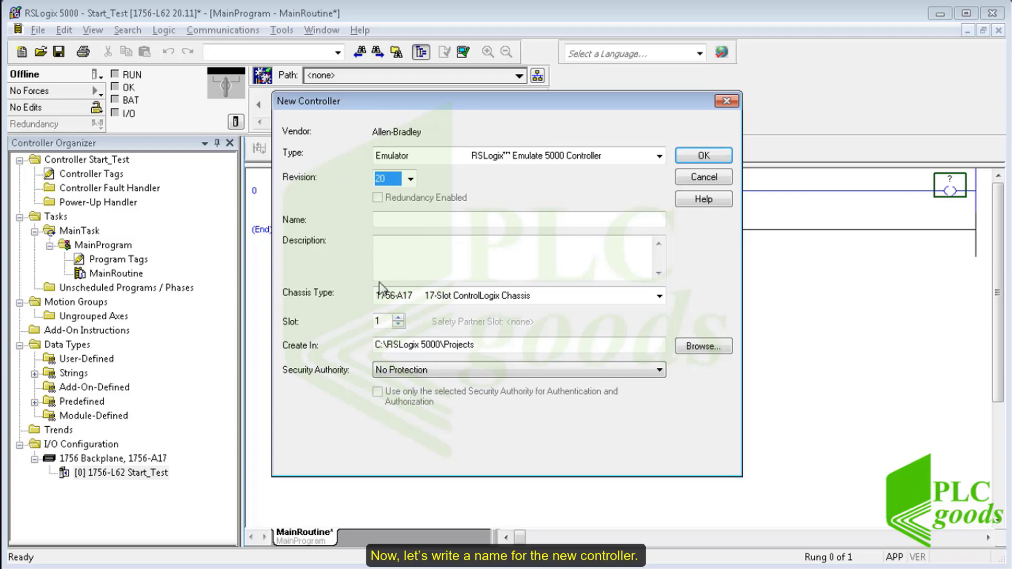
pyautogui.click(389, 220)
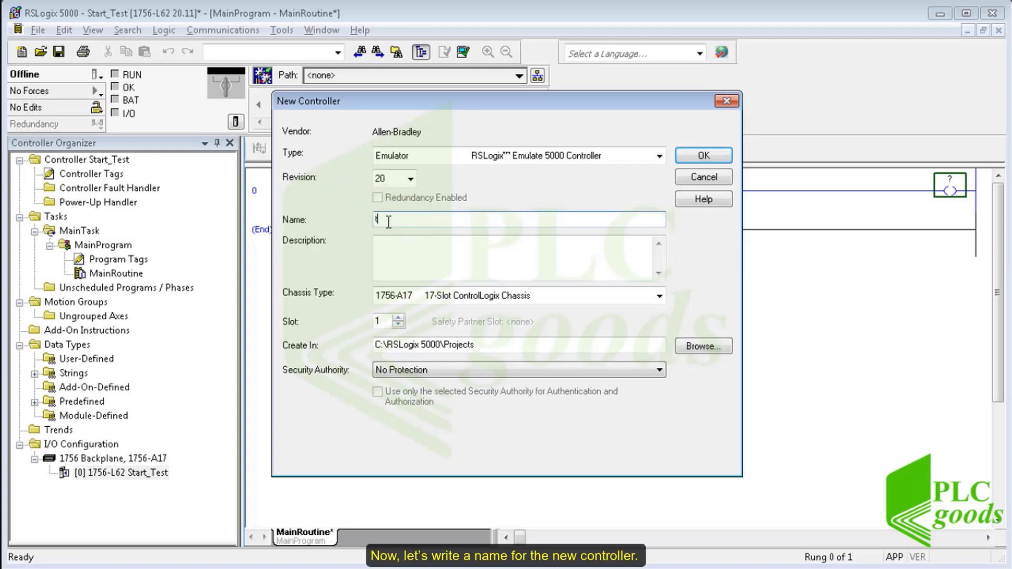
pyautogui.write('test_Emulator')
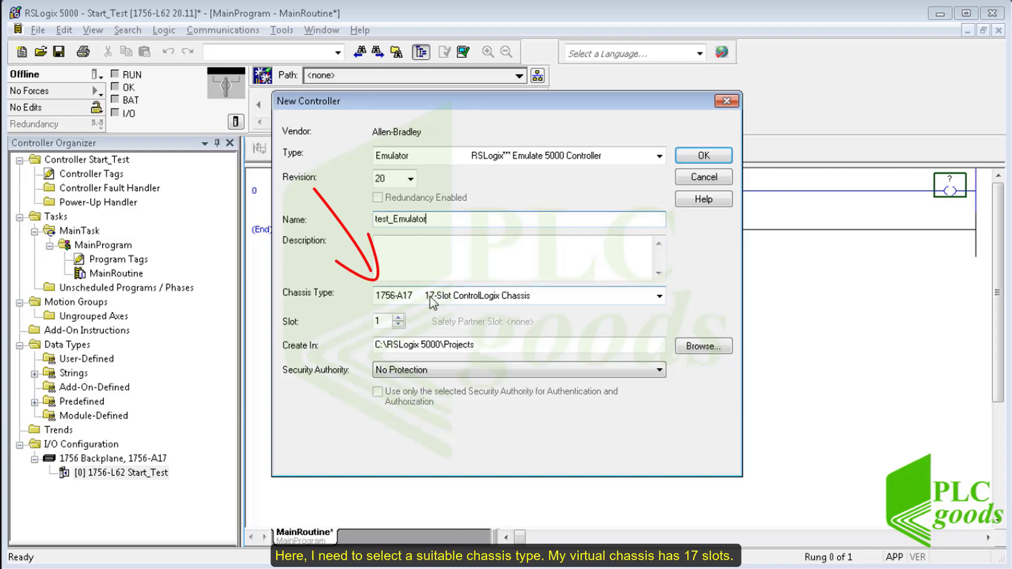
pyautogui.hotkey('alt', 'Tab')
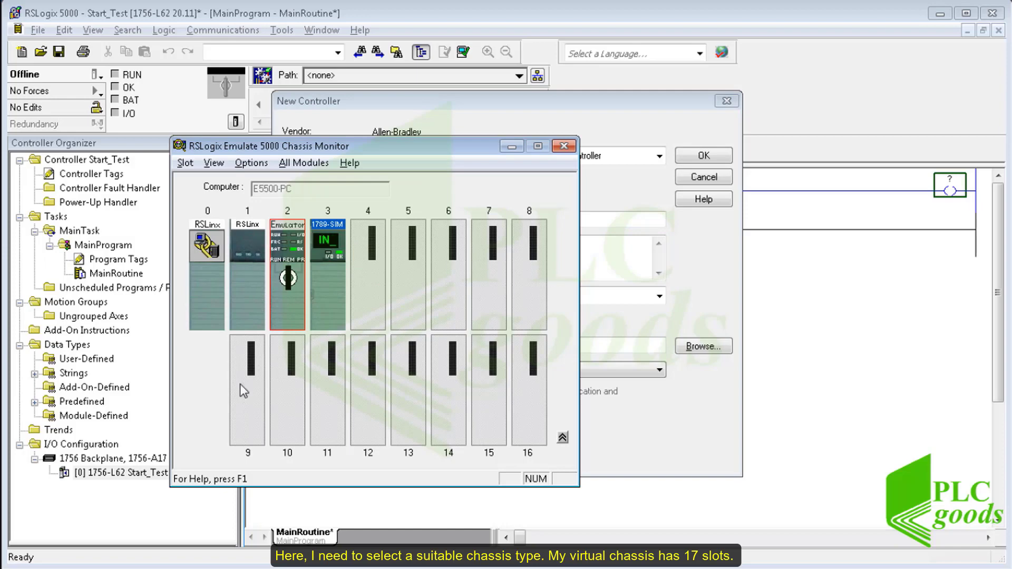
pyautogui.hotkey('alt', 'Tab')
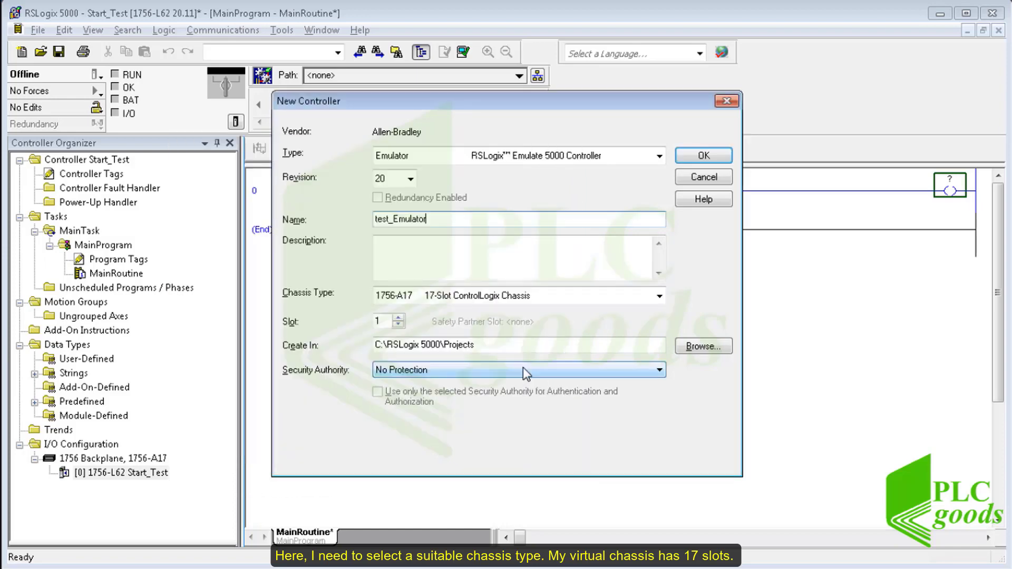
pyautogui.click(379, 322)
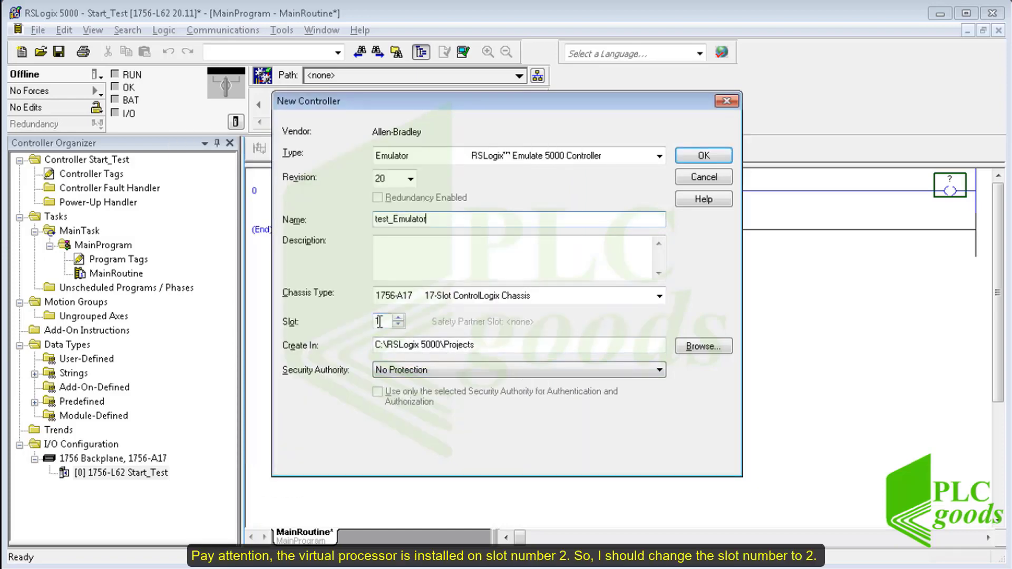
pyautogui.doubleClick(379, 322)
pyautogui.hotkey('alt', 'Tab')
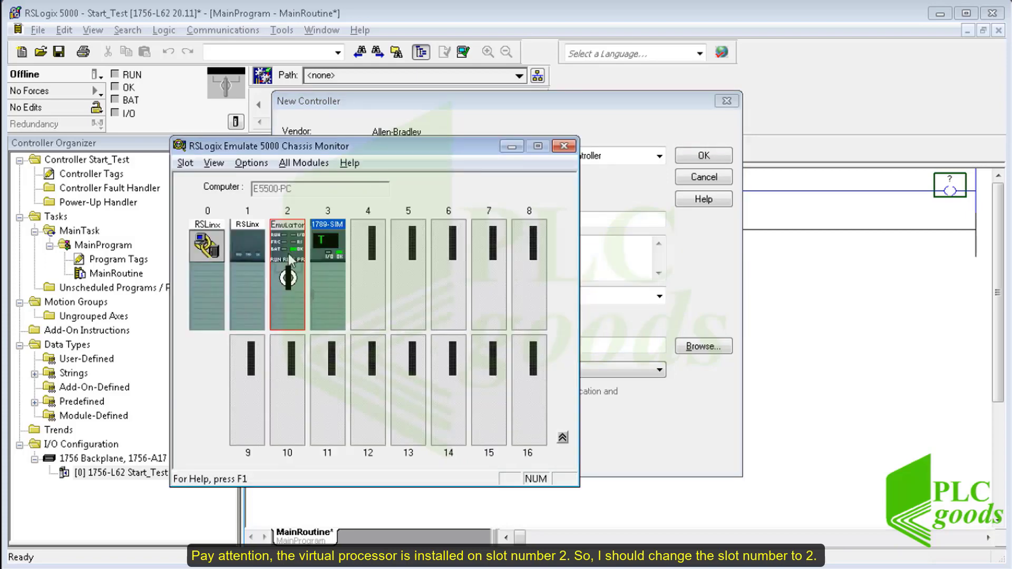
pyautogui.hotkey('alt', 'Tab')
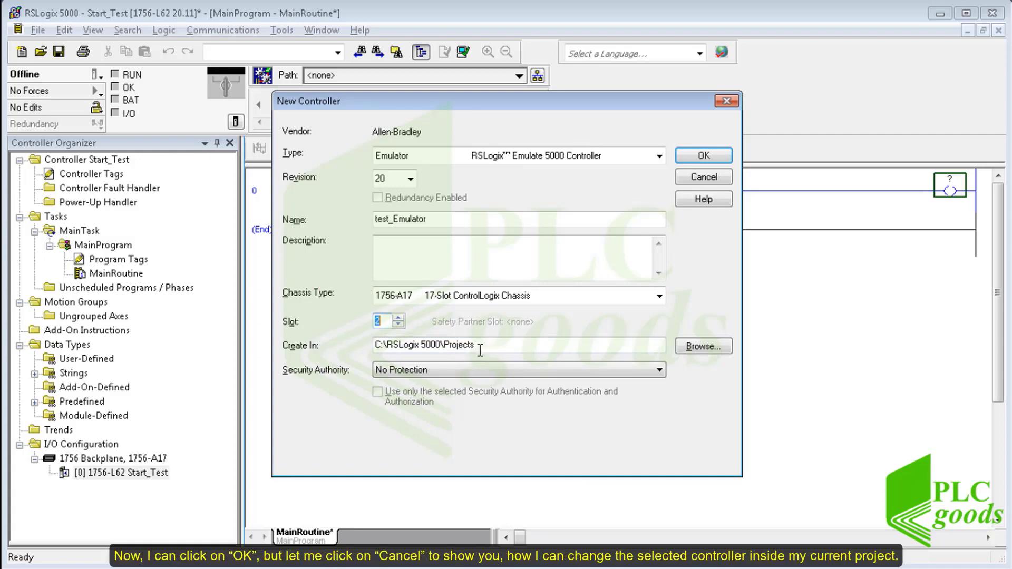
pyautogui.click(704, 179)
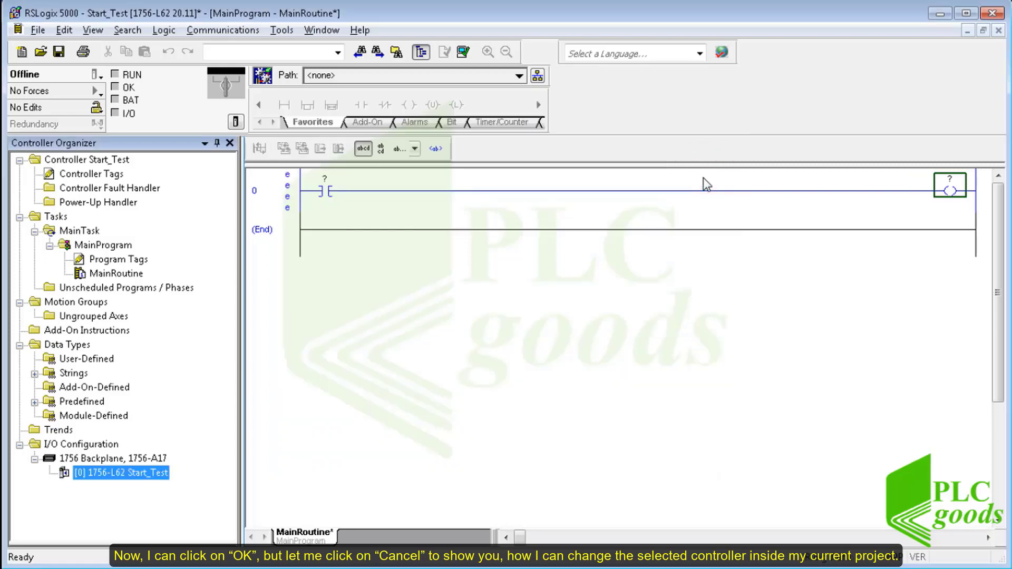
# Change the Start_Test project's controller type to Emulator (RSLogix Emulate 5000 Controller), software version 20, accepting the conversion.
pyautogui.rightClick(139, 474)
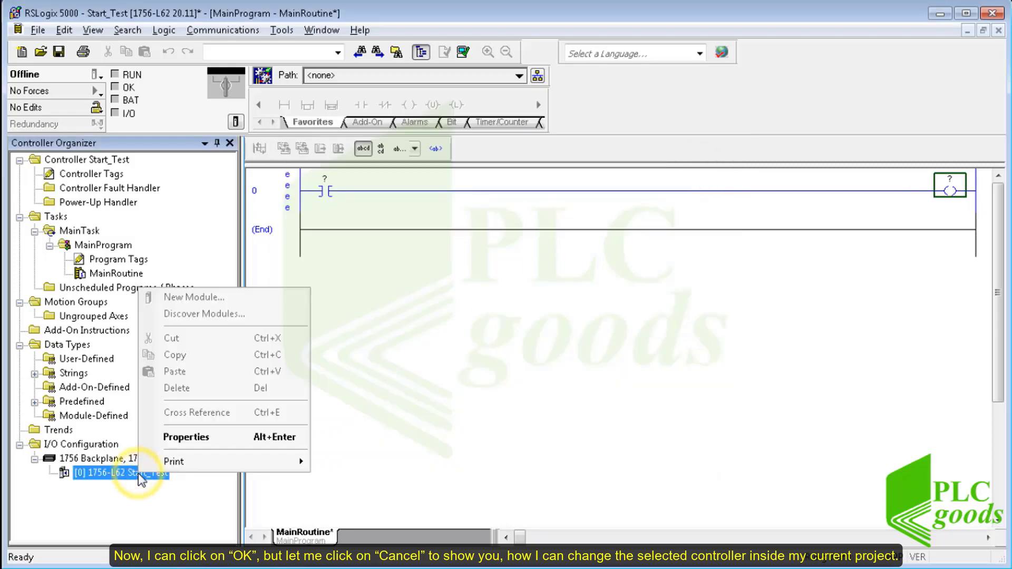
pyautogui.click(184, 441)
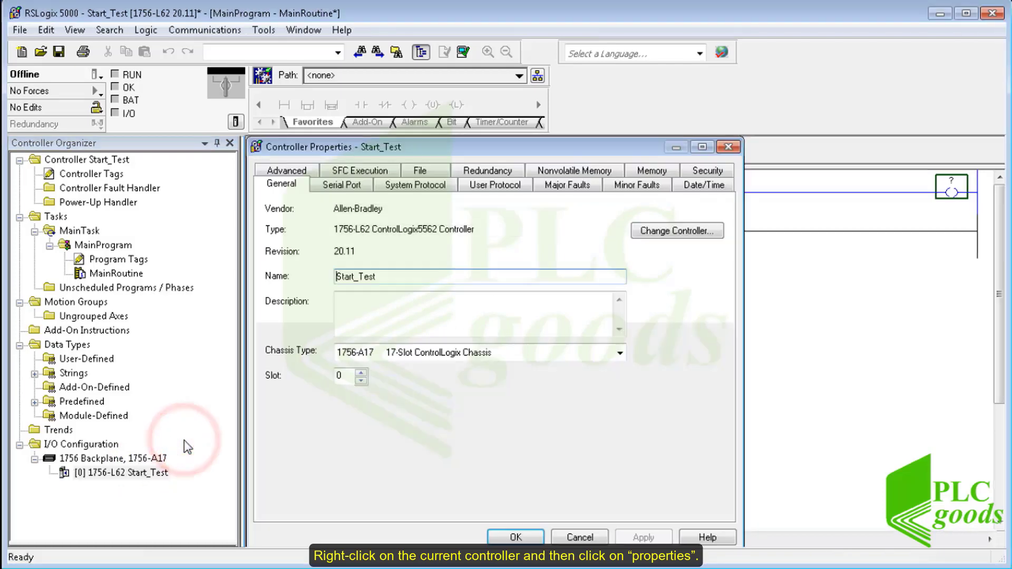
pyautogui.click(653, 232)
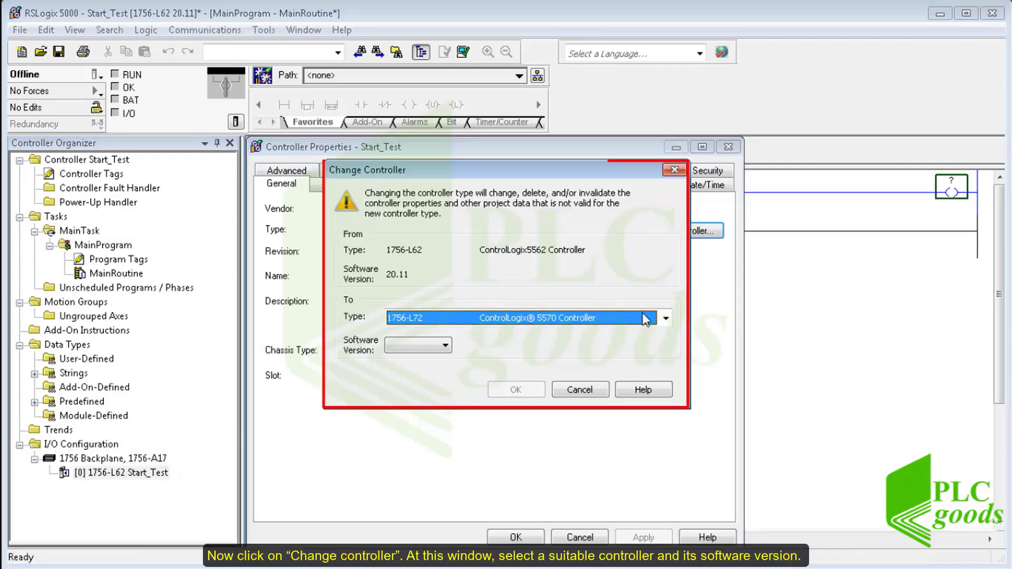
pyautogui.click(665, 318)
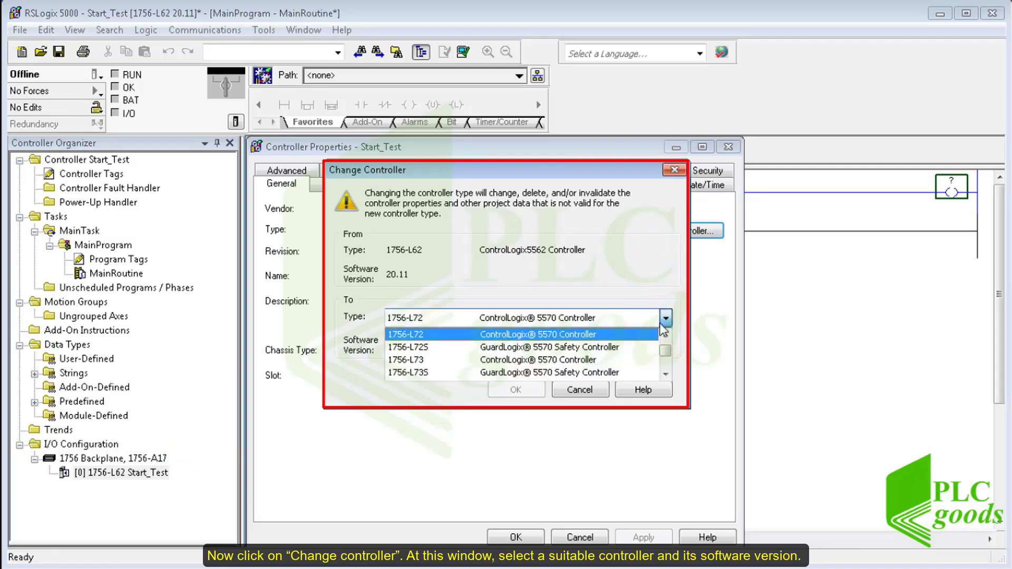
pyautogui.scroll(-10, 622, 340)
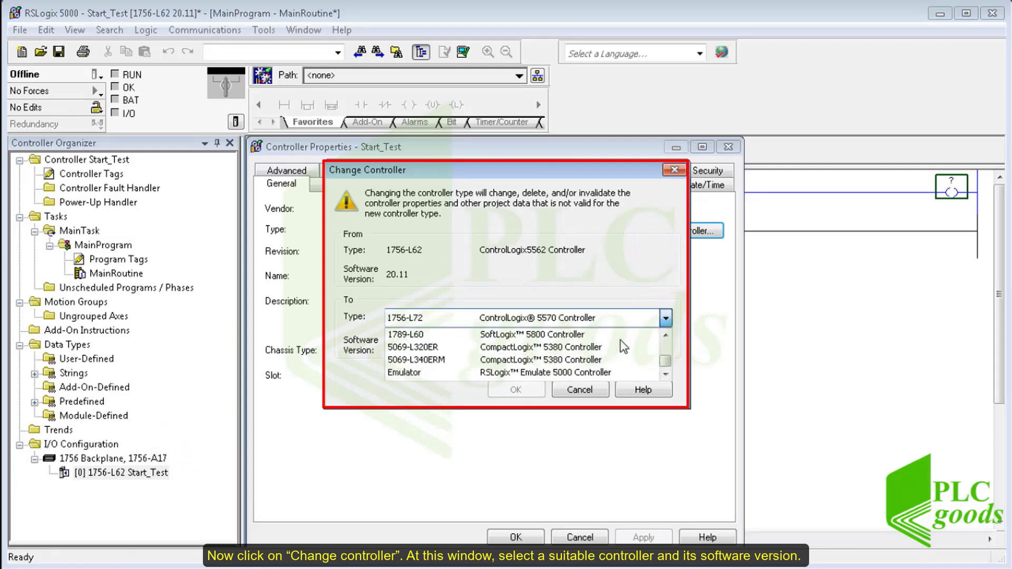
pyautogui.click(581, 372)
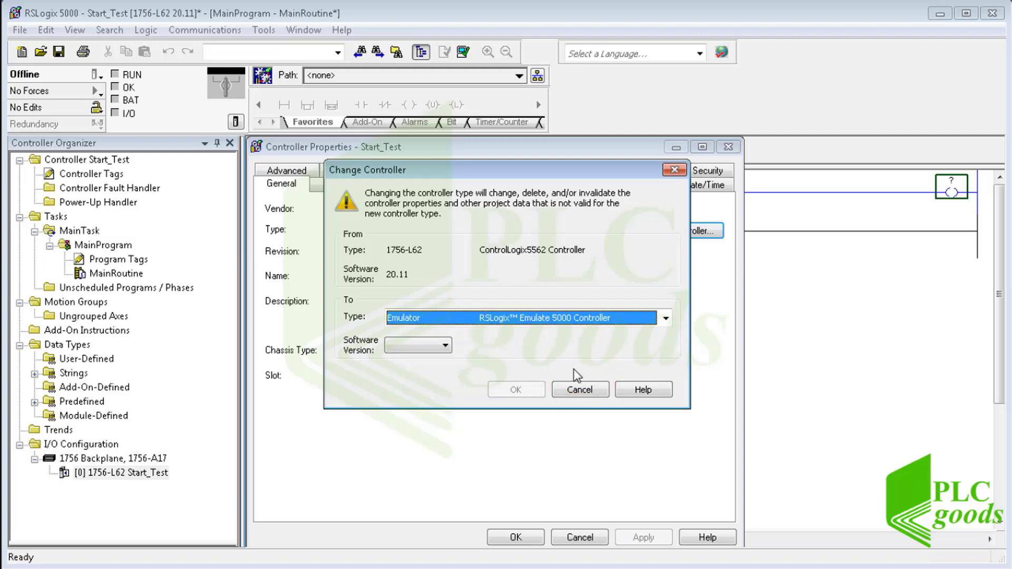
pyautogui.click(447, 347)
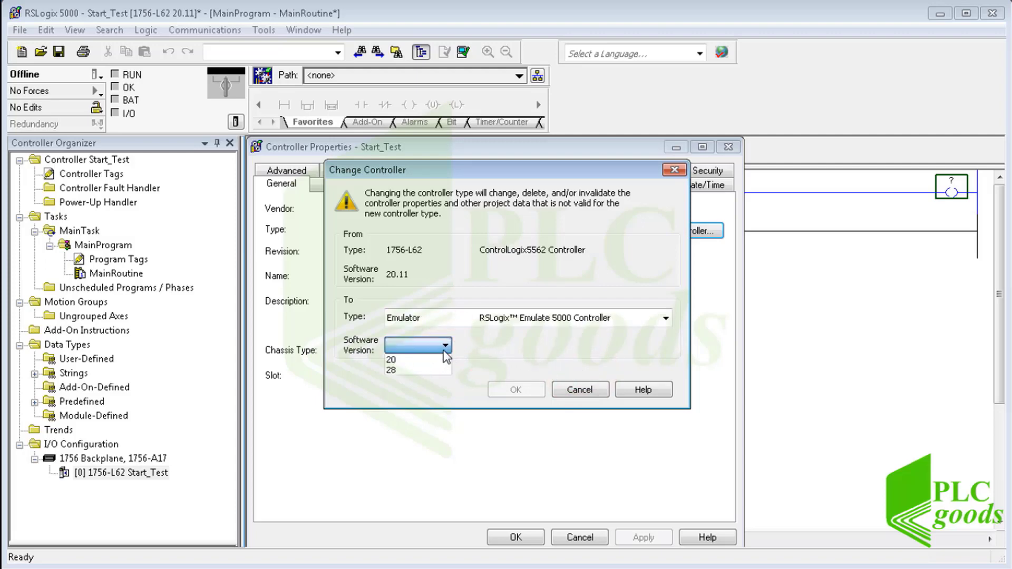
pyautogui.click(406, 361)
pyautogui.click(500, 390)
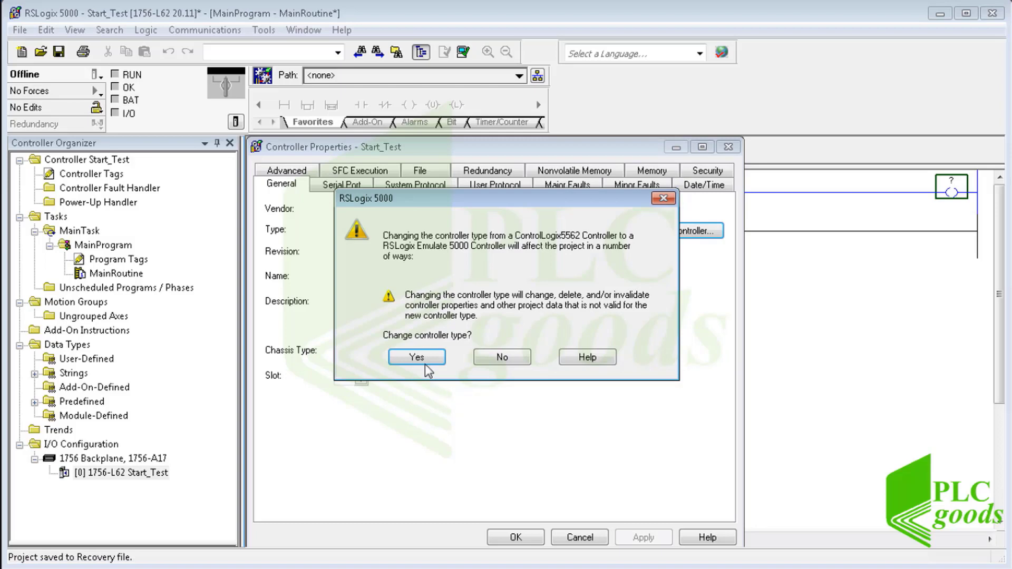
pyautogui.click(425, 363)
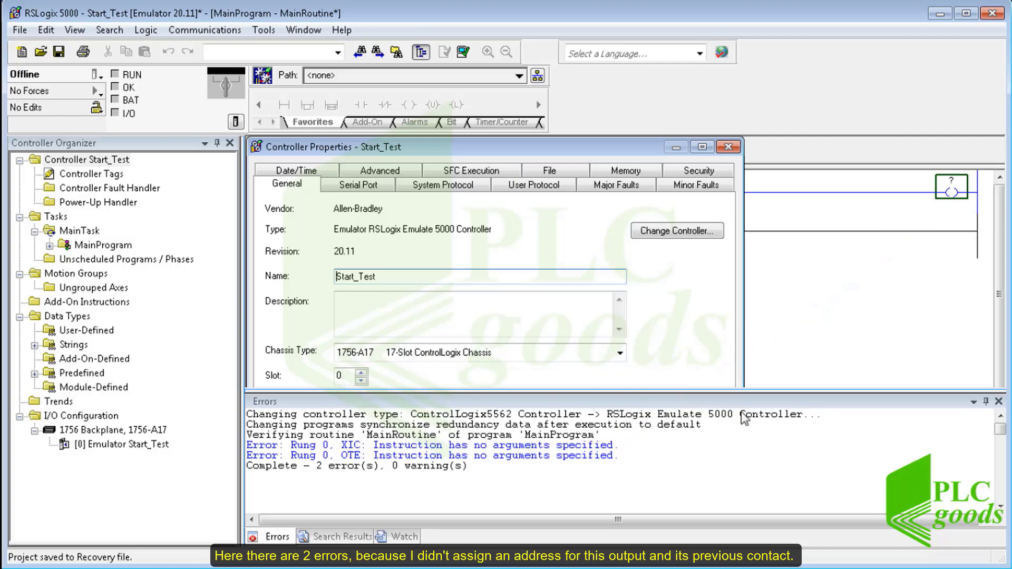
# Close the error list, set the Start_Test controller's slot to 2 and accept the controller properties.
pyautogui.click(998, 401)
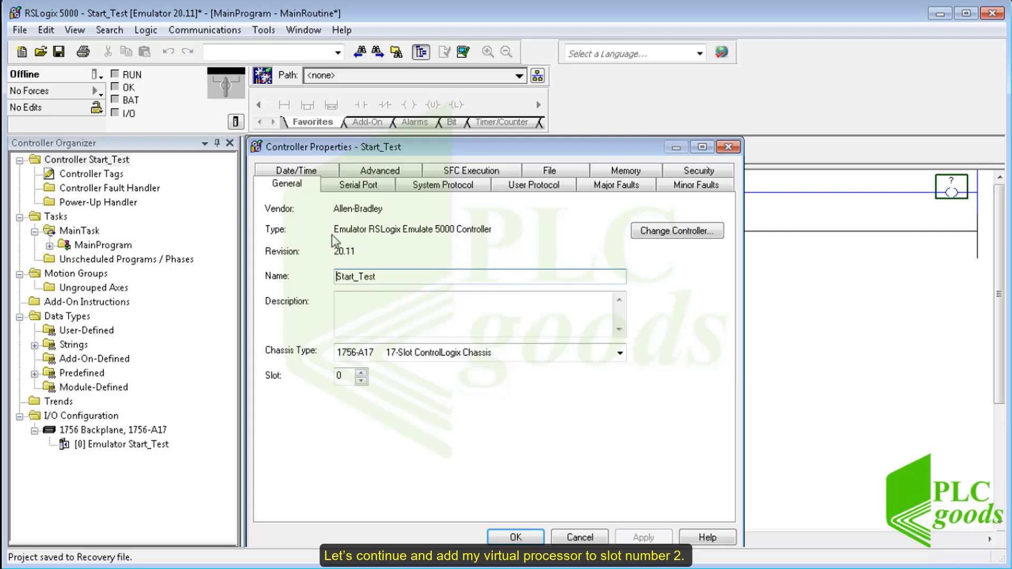
pyautogui.doubleClick(361, 373)
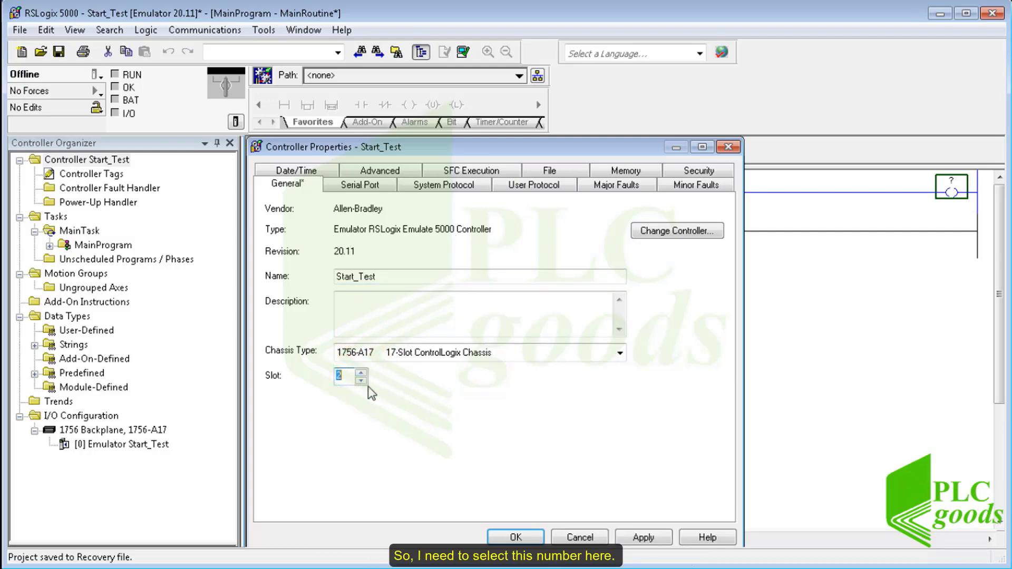
pyautogui.click(514, 537)
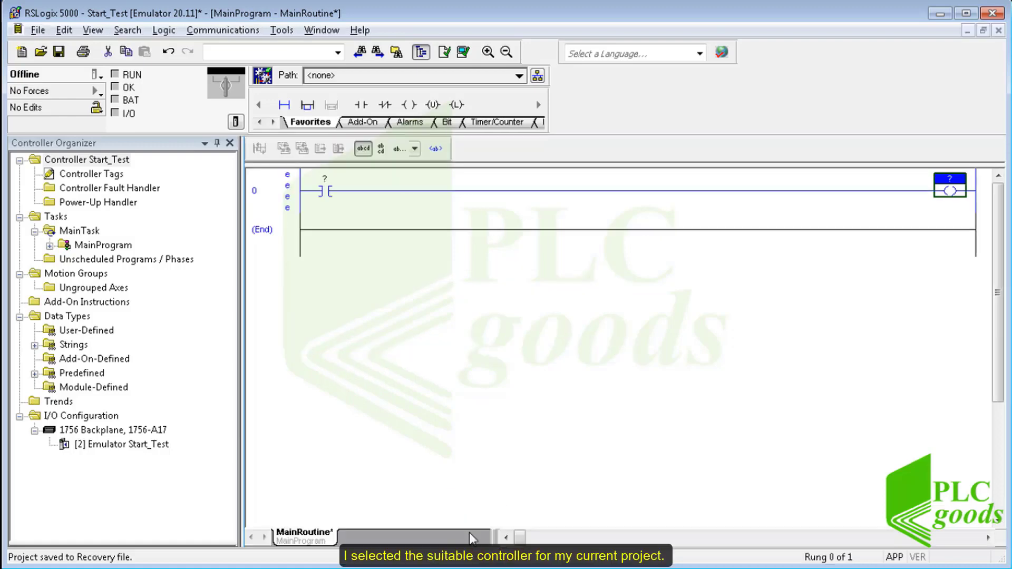
# Check the 1789-SIM module in the Emulate 5000 Chassis Monitor and create a generic 1756-MODULE from the Other category on the project's backplane.
pyautogui.hotkey('alt', 'Tab')
pyautogui.press('Tab')
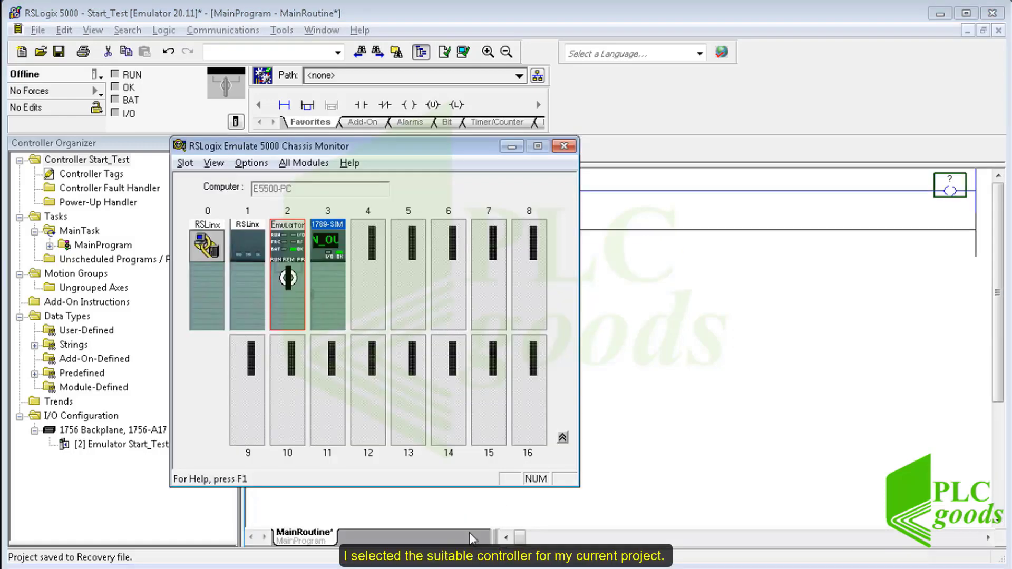
pyautogui.click(325, 269)
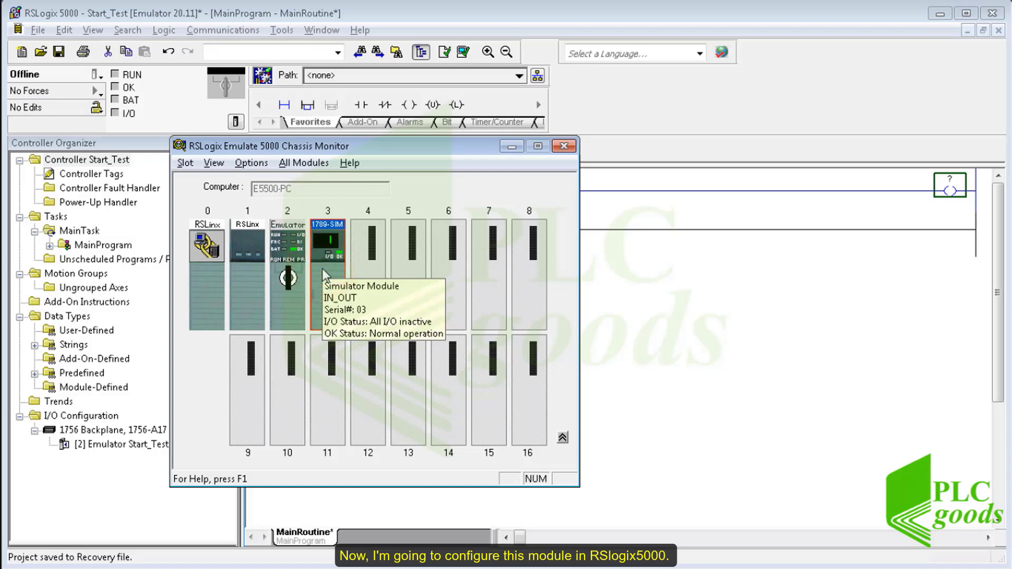
pyautogui.hotkey('alt', 'Tab')
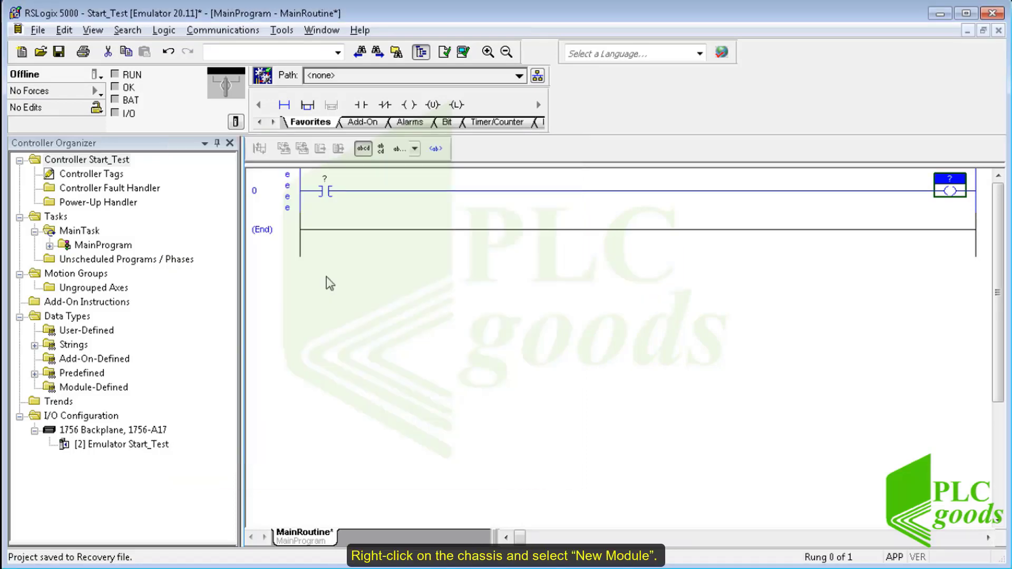
pyautogui.rightClick(105, 431)
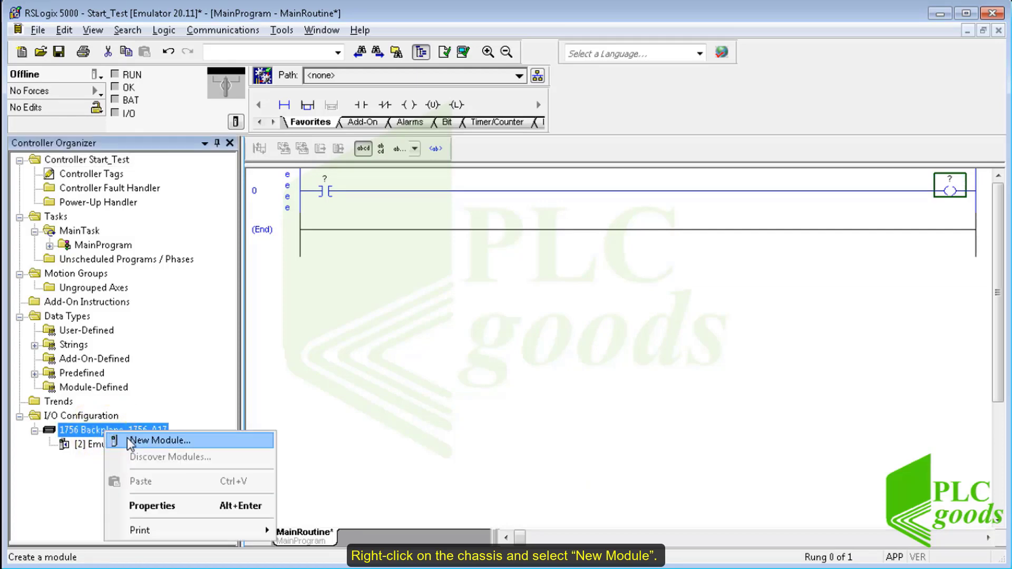
pyautogui.click(129, 441)
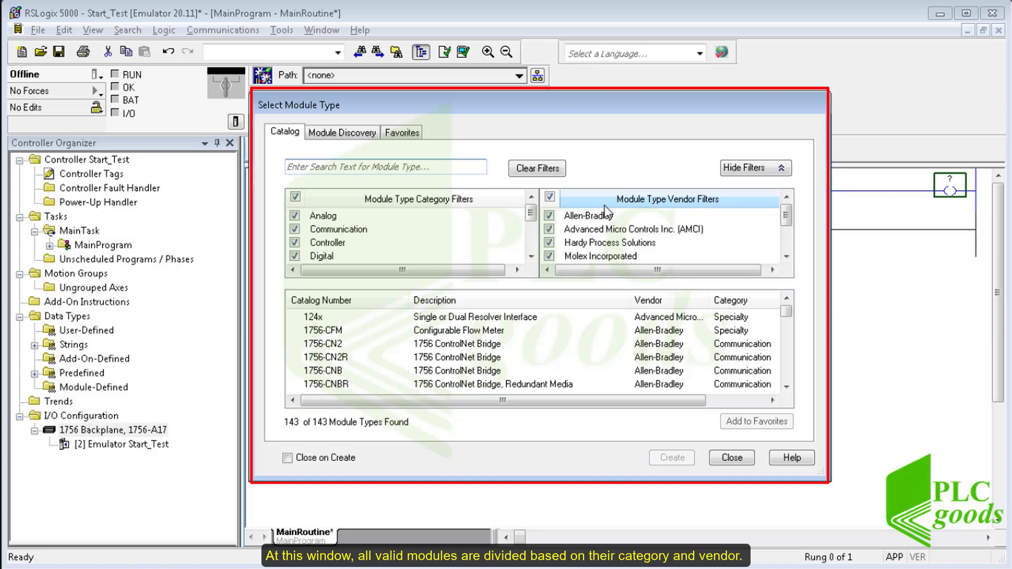
pyautogui.click(297, 197)
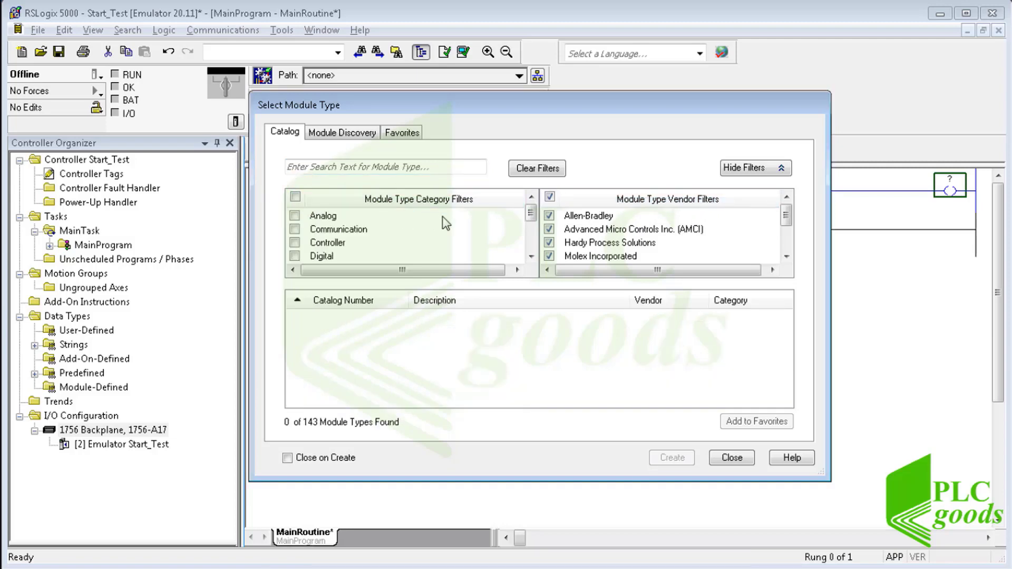
pyautogui.moveTo(528, 217); pyautogui.dragTo(531, 237)
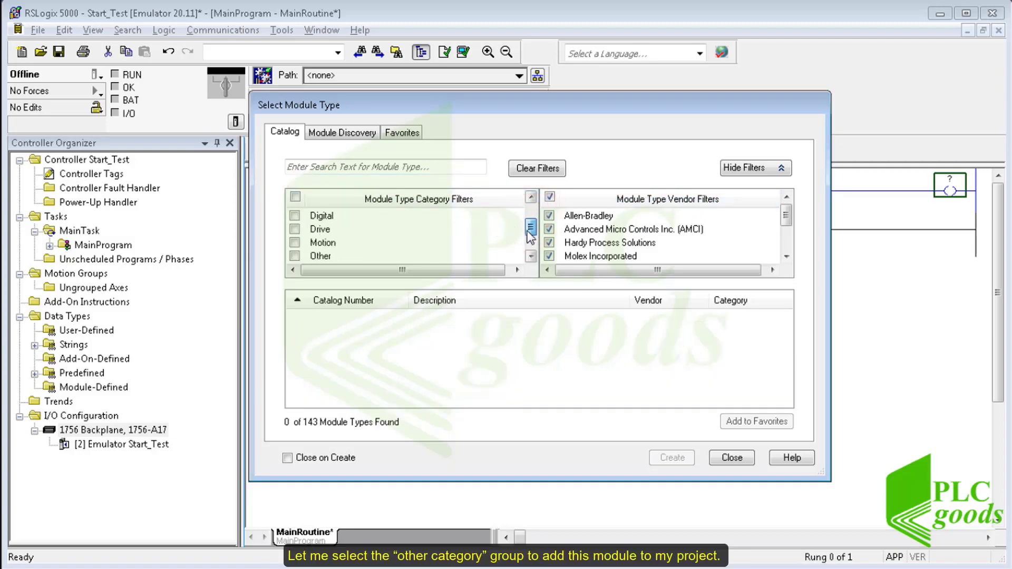
pyautogui.click(293, 256)
pyautogui.click(434, 317)
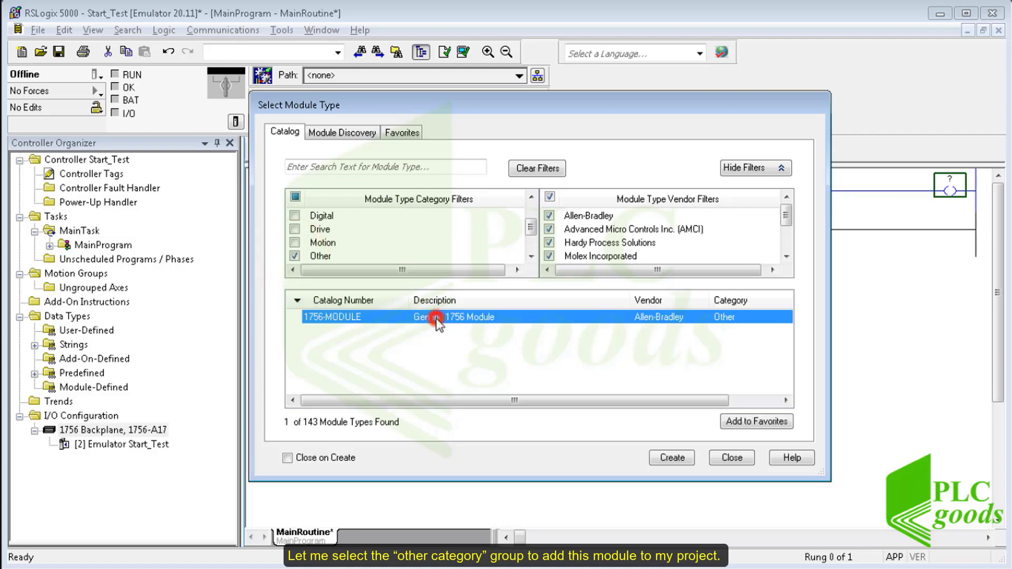
pyautogui.click(660, 458)
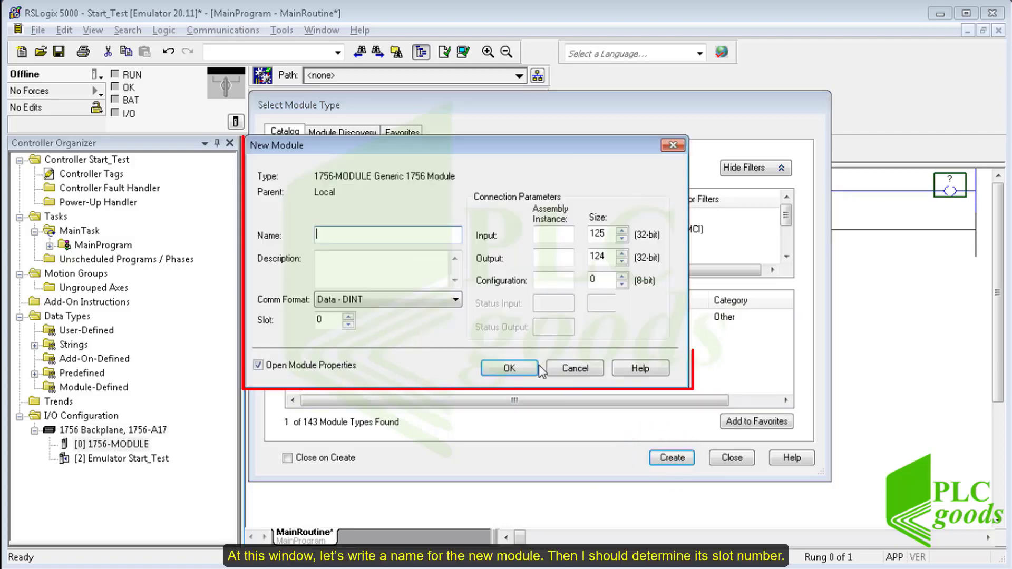
# Name the new module In_Out and set its slot to 3, matching the simulator module in the Emulate 5000 Chassis Monitor.
pyautogui.click(330, 237)
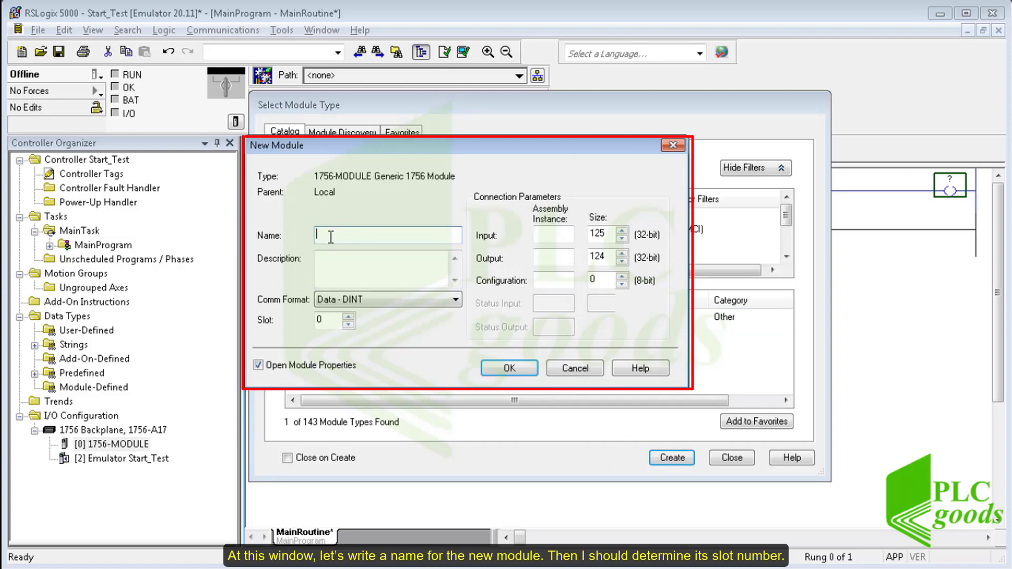
pyautogui.write('In_0')
pyautogui.doubleClick(319, 320)
pyautogui.hotkey('alt', 'Tab')
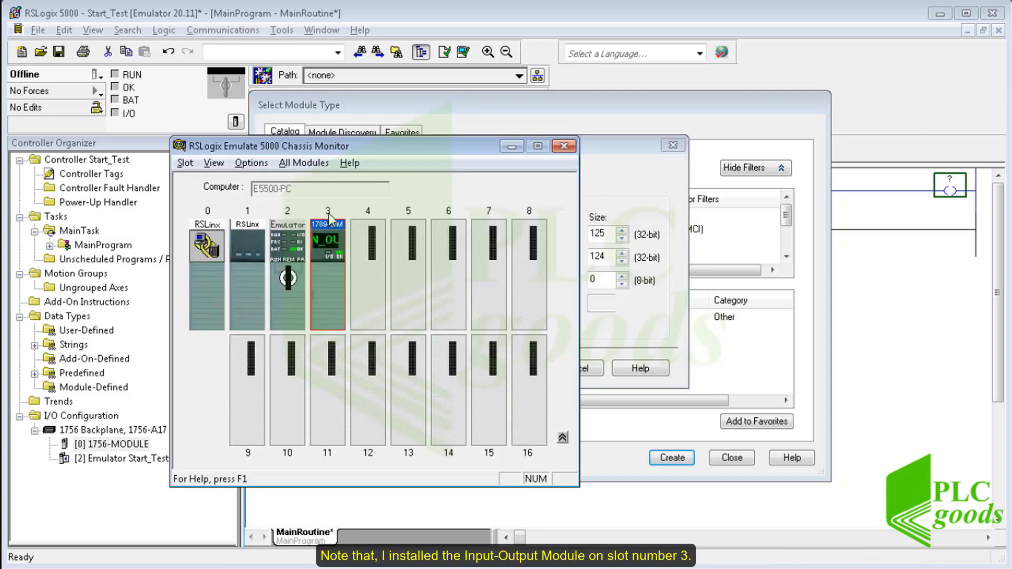
pyautogui.hotkey('alt', 'Tab')
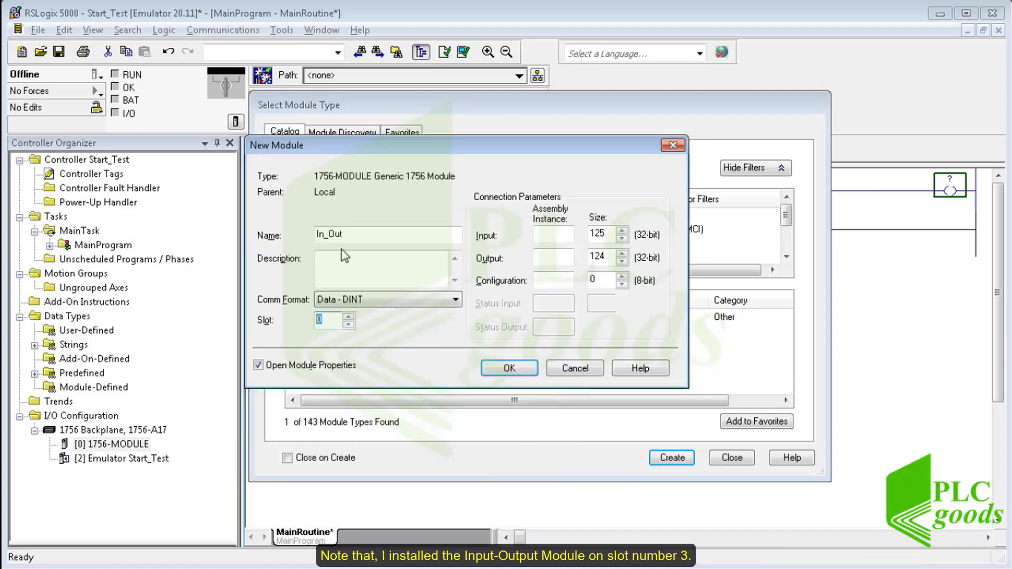
pyautogui.click(348, 316)
pyautogui.click(349, 317)
pyautogui.click(348, 316)
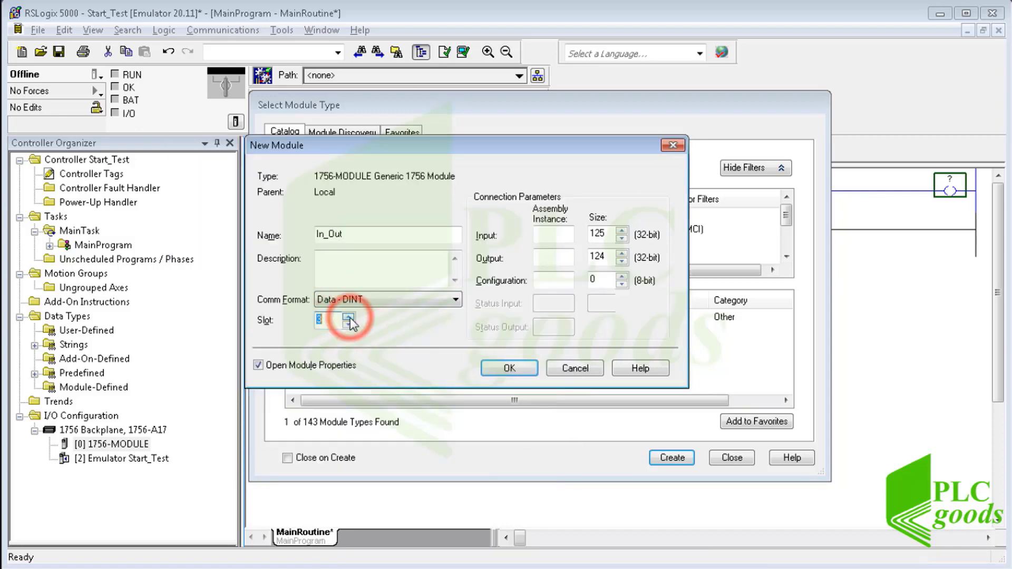
# Set the module's connection parameters: input assembly instance 1 with size 2, output instance 2 with size 1, and configuration instance 16.
pyautogui.click(554, 234)
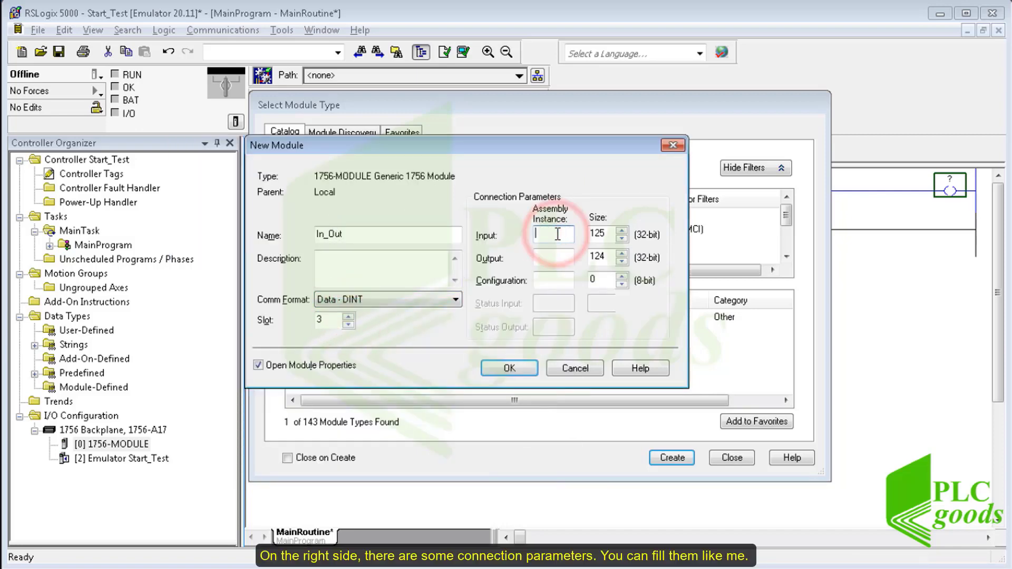
pyautogui.doubleClick(597, 234)
pyautogui.write('2')
pyautogui.click(569, 257)
pyautogui.write('2')
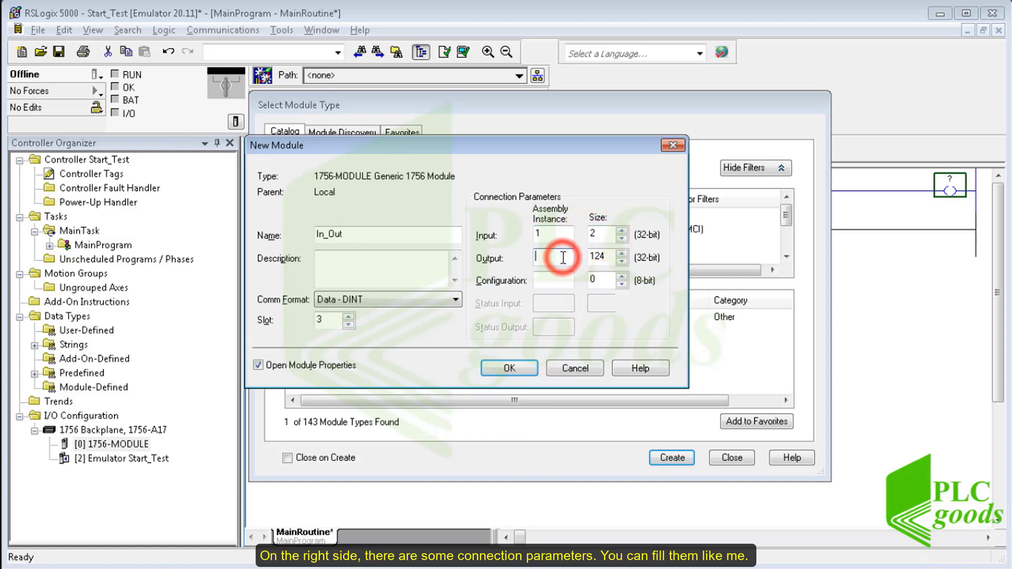
pyautogui.doubleClick(601, 257)
pyautogui.write('1')
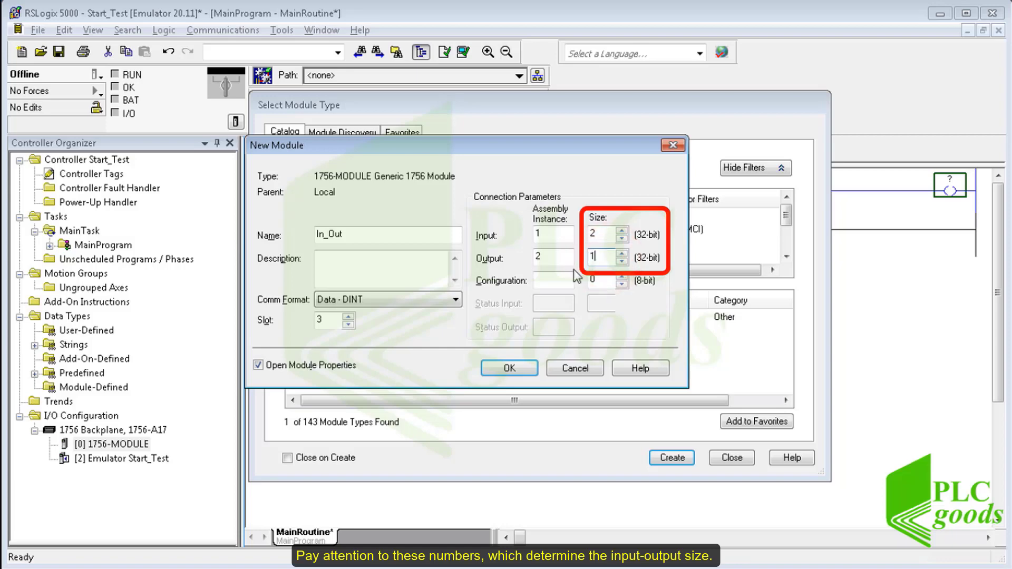
pyautogui.click(548, 280)
pyautogui.write('16')
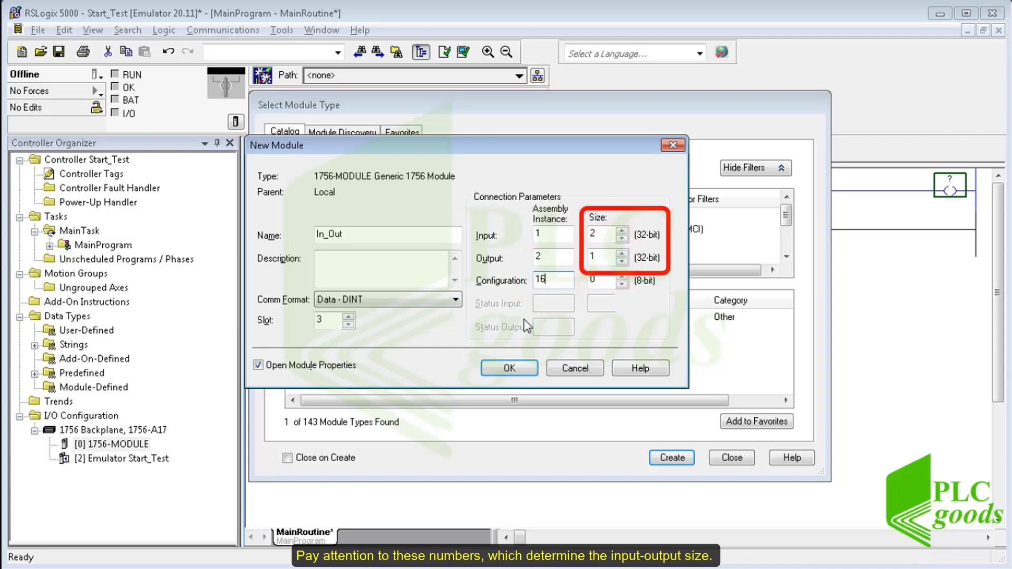
# Accept the new In_Out module, and set its requested packet interval to 50 ms in its connection properties.
pyautogui.click(509, 366)
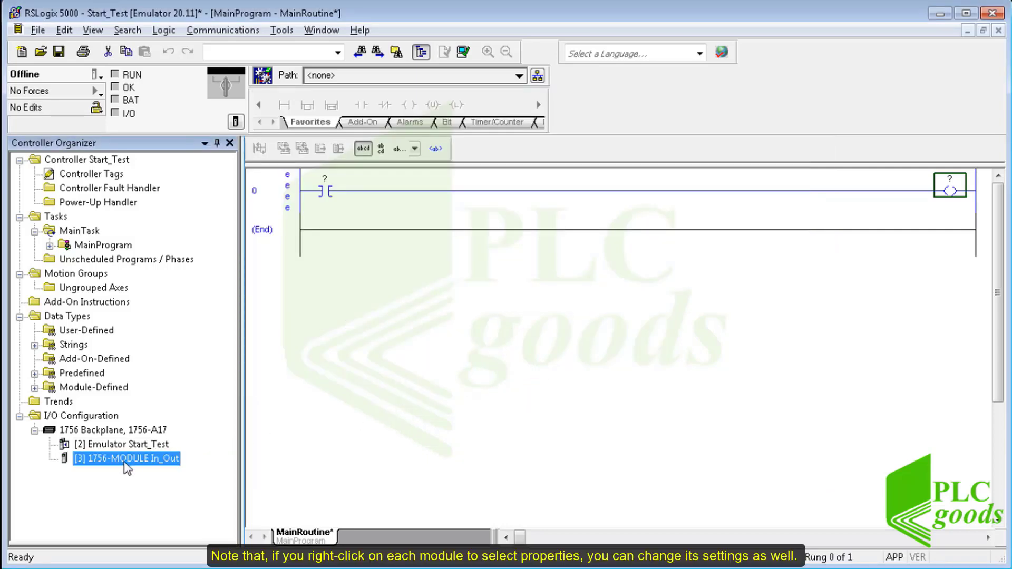
pyautogui.rightClick(124, 460)
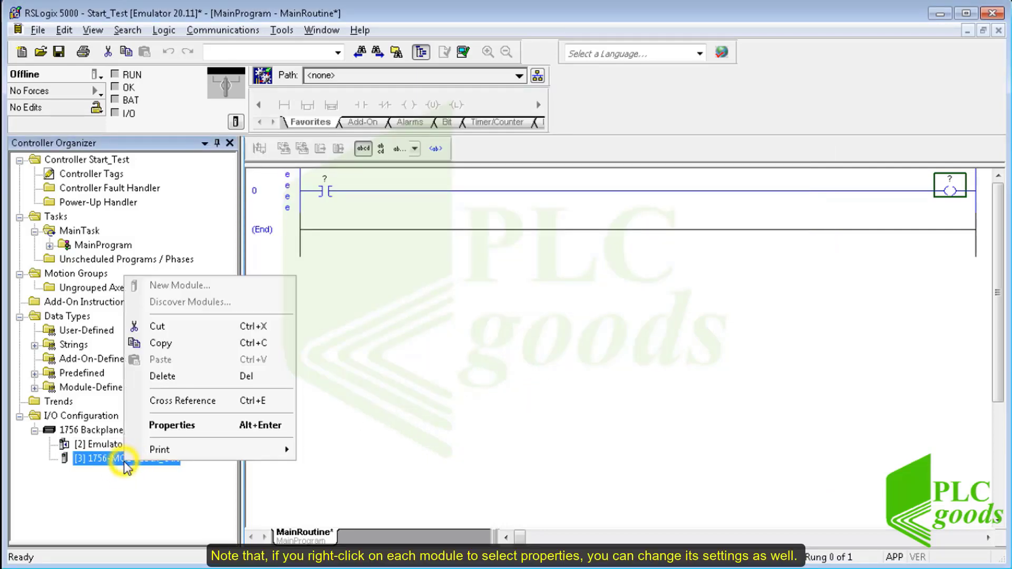
pyautogui.click(174, 428)
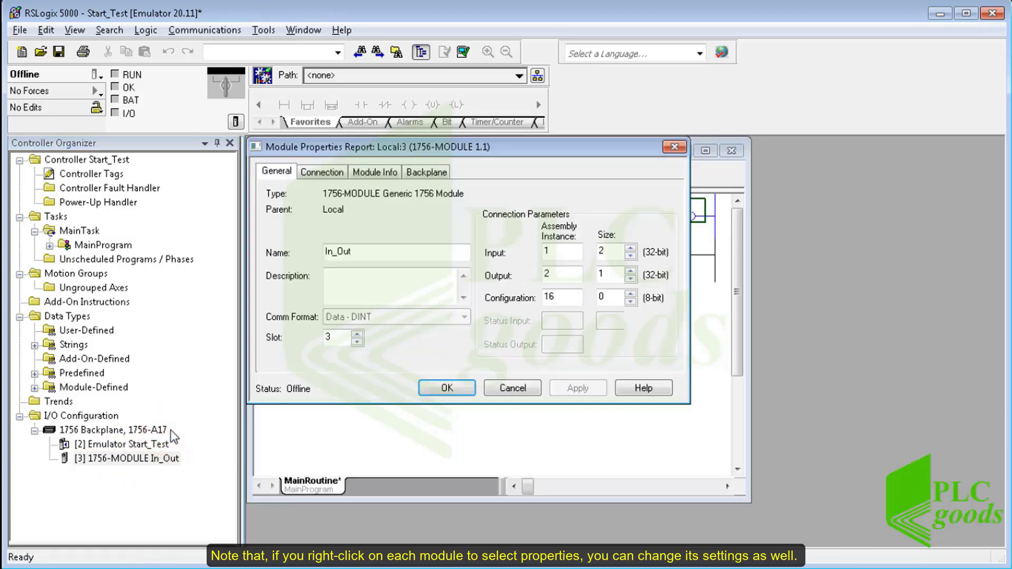
pyautogui.click(323, 172)
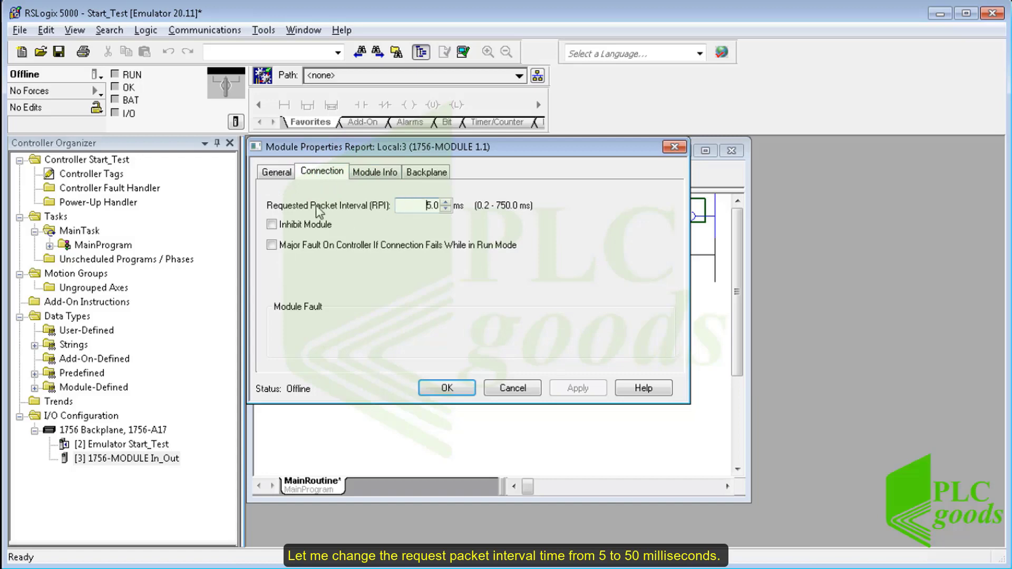
pyautogui.click(432, 205)
pyautogui.write('0')
pyautogui.click(457, 389)
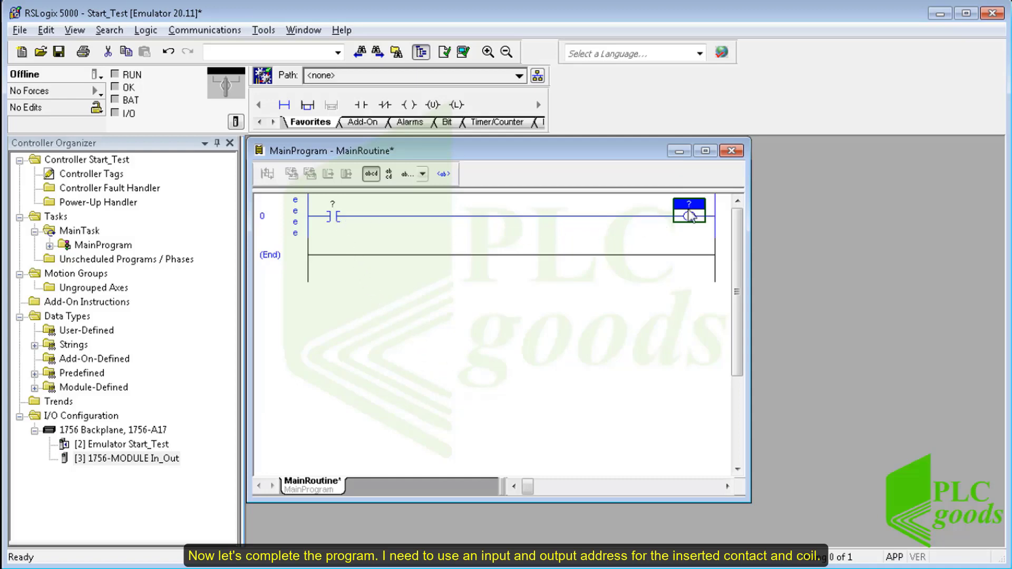
# Maximize the MainRoutine window, switch to the RSLogix Emulate 5000 Chassis Monitor and bring up the I/O data of the 1789-SIM module in slot 3.
pyautogui.click(706, 151)
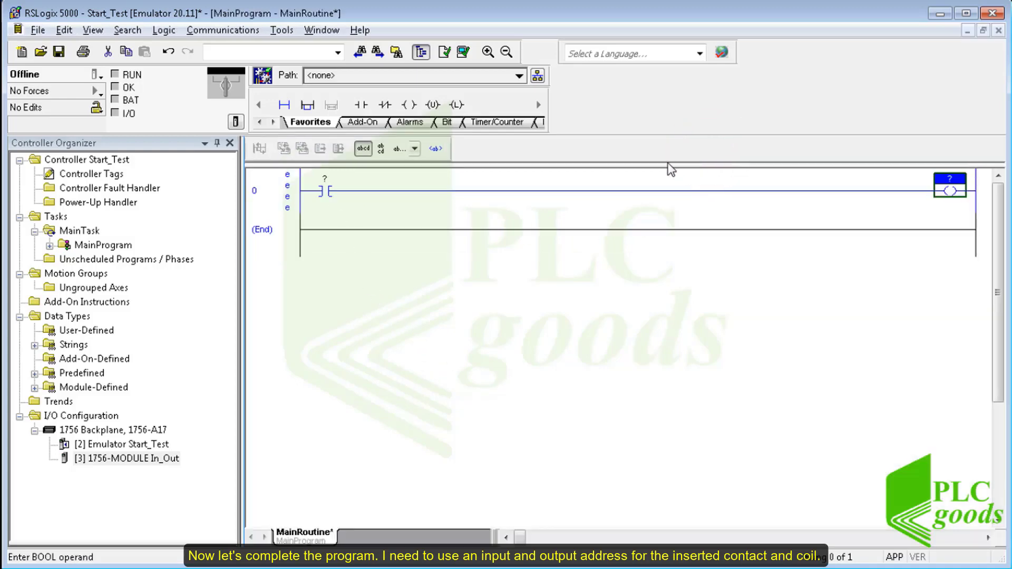
pyautogui.click(327, 191)
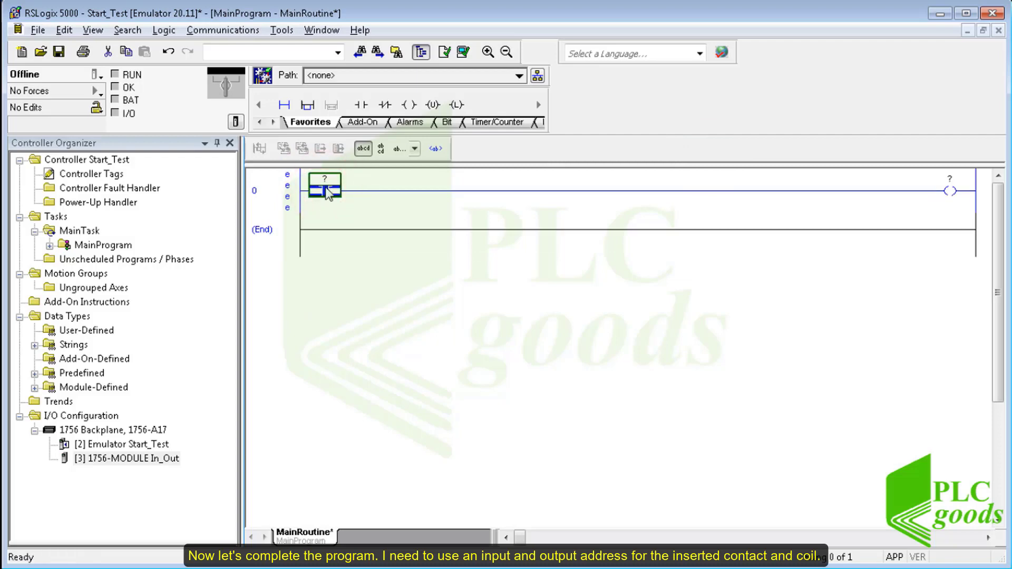
pyautogui.hotkey('alt', 'Tab')
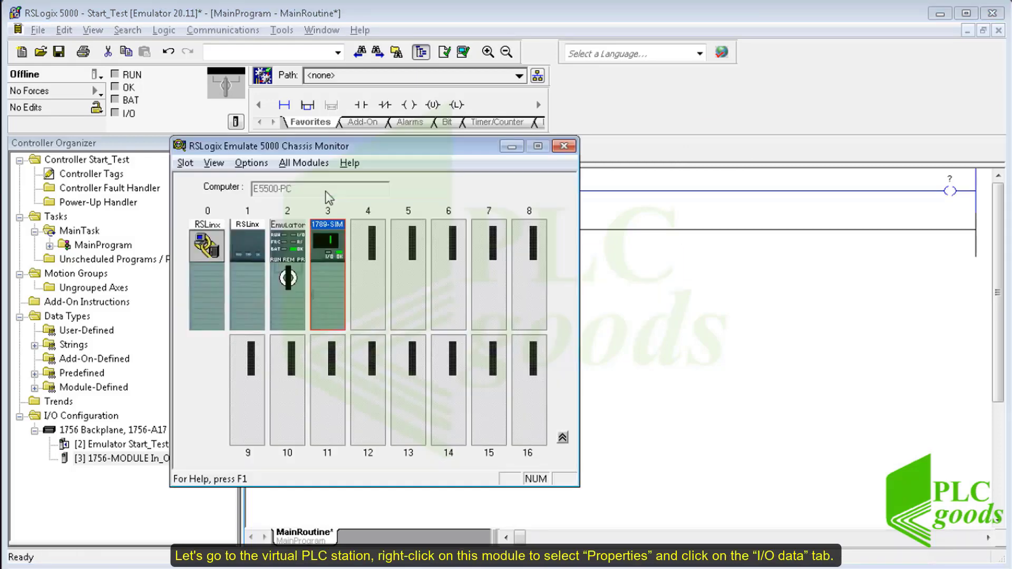
pyautogui.rightClick(326, 243)
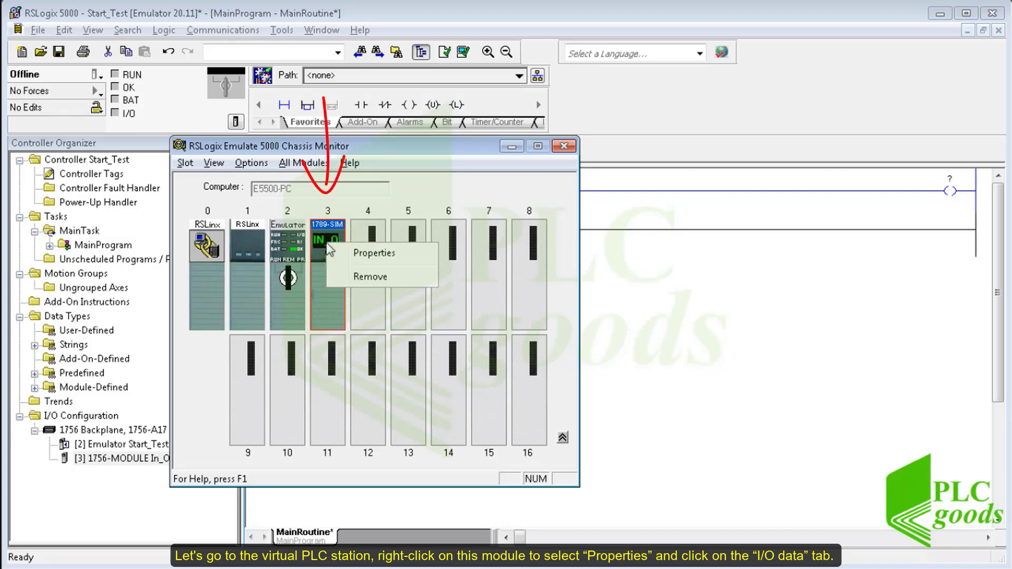
pyautogui.click(350, 252)
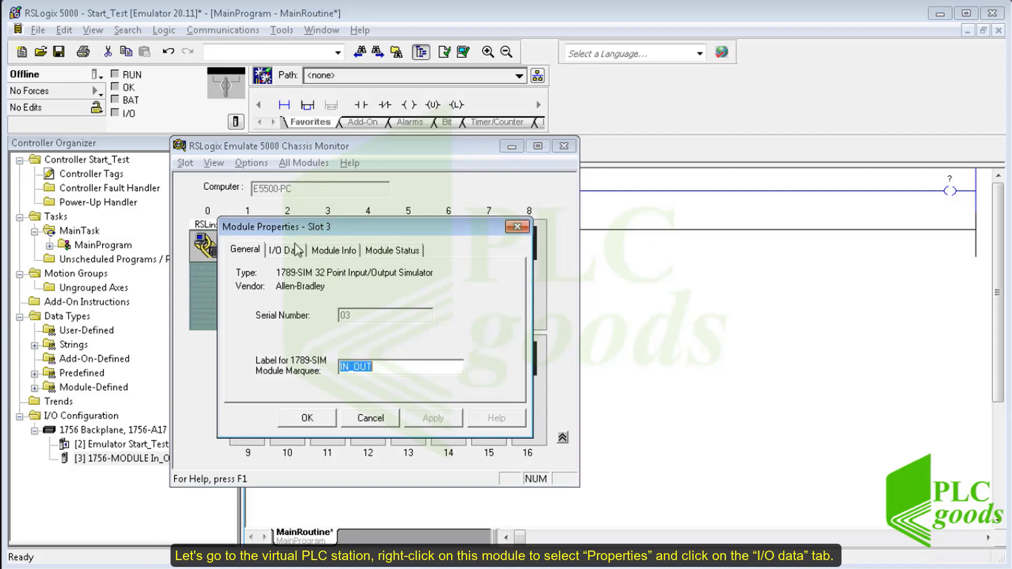
pyautogui.click(288, 250)
pyautogui.moveTo(309, 230); pyautogui.dragTo(696, 285)
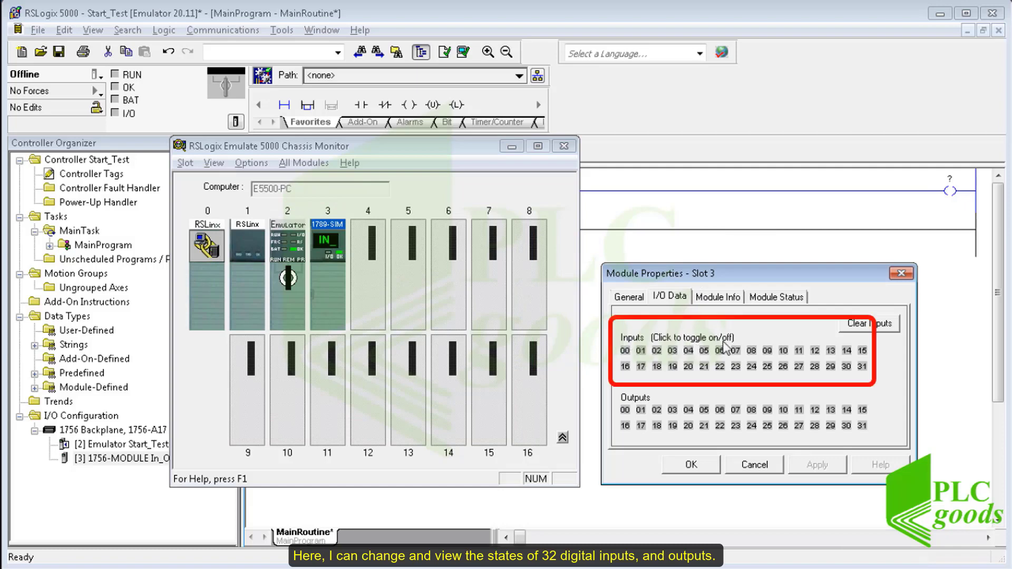
# Turn on digital inputs 00 and 01 of the simulator module and open the module's front in slot 3 of the chassis.
pyautogui.click(626, 351)
pyautogui.click(640, 351)
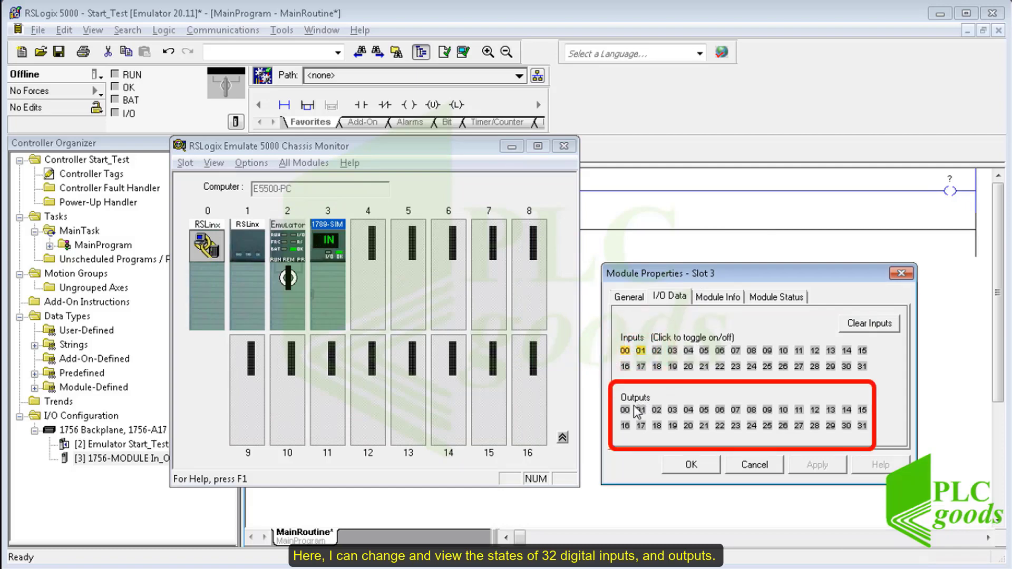
pyautogui.click(317, 297)
pyautogui.click(634, 350)
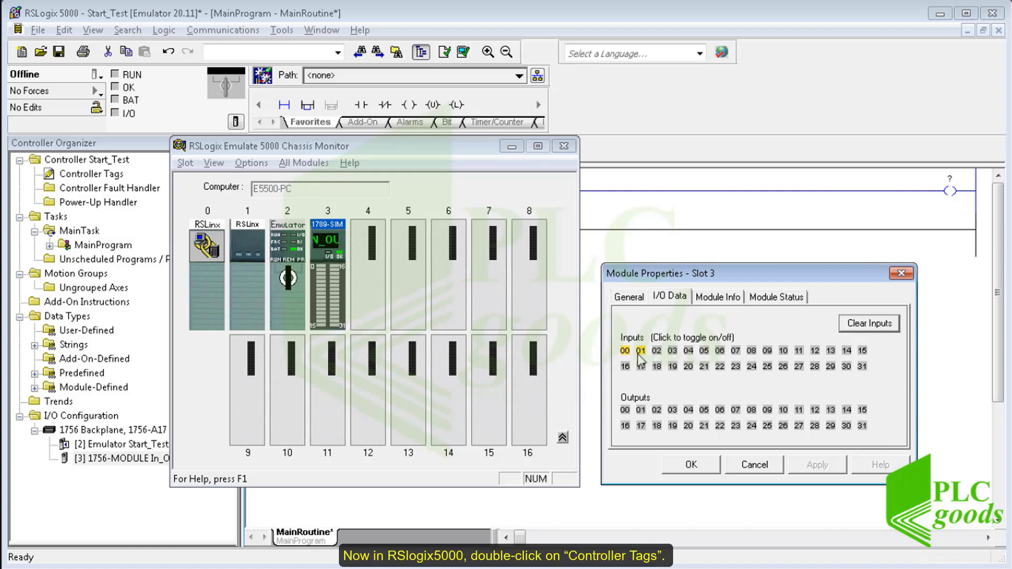
# Open the Start_Test controller tags in RSLogix 5000, expand Local:3:I down to its data words and widen the Name column.
pyautogui.click(102, 175)
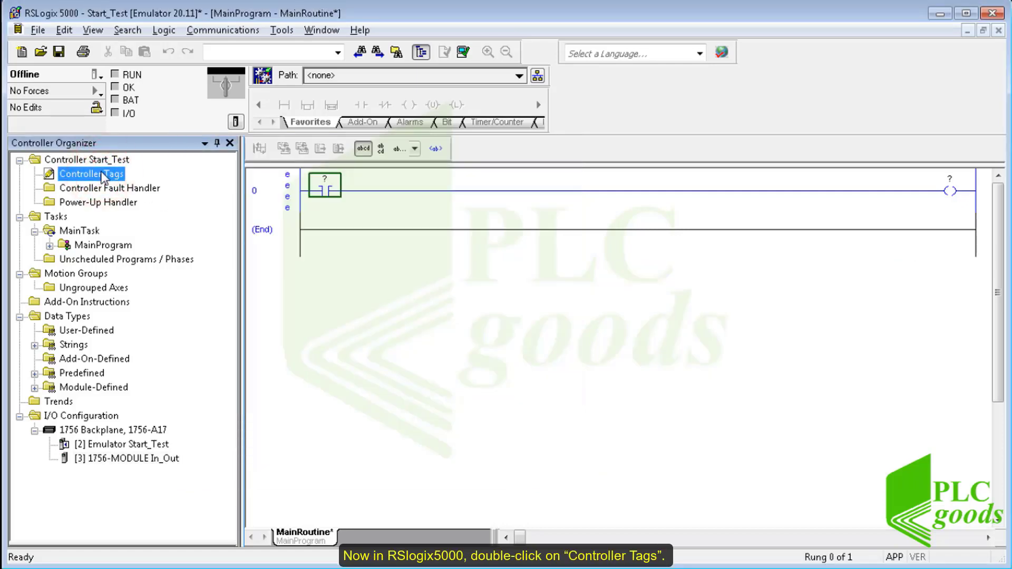
pyautogui.doubleClick(102, 174)
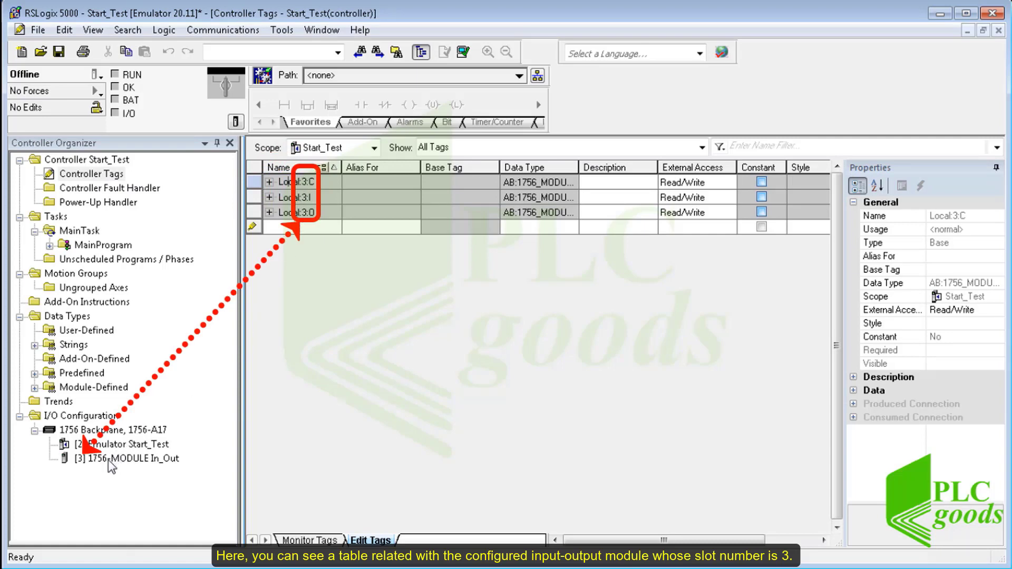
pyautogui.click(84, 462)
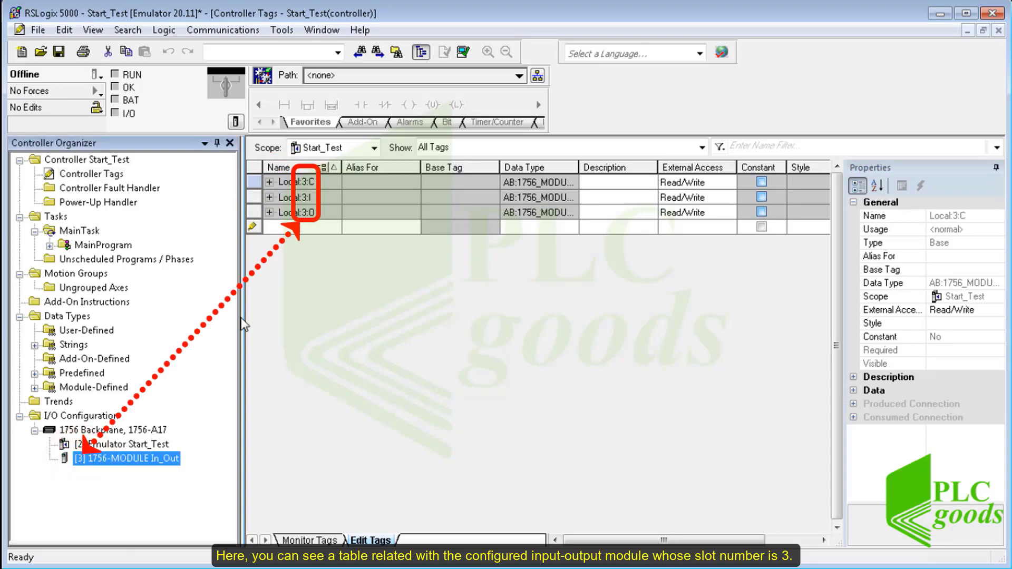
pyautogui.click(270, 198)
pyautogui.click(280, 211)
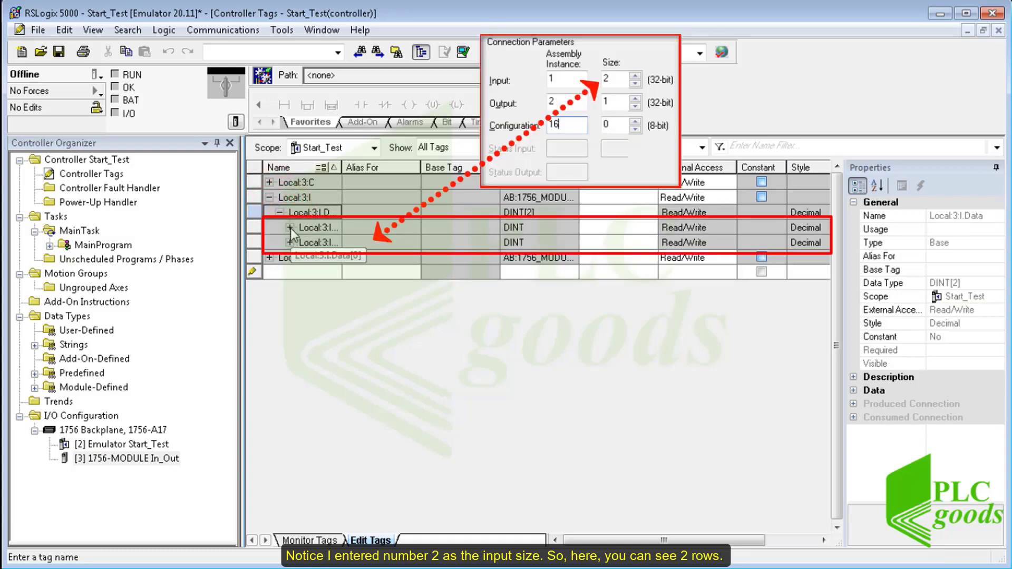
pyautogui.moveTo(342, 167); pyautogui.dragTo(396, 168)
pyautogui.click(345, 229)
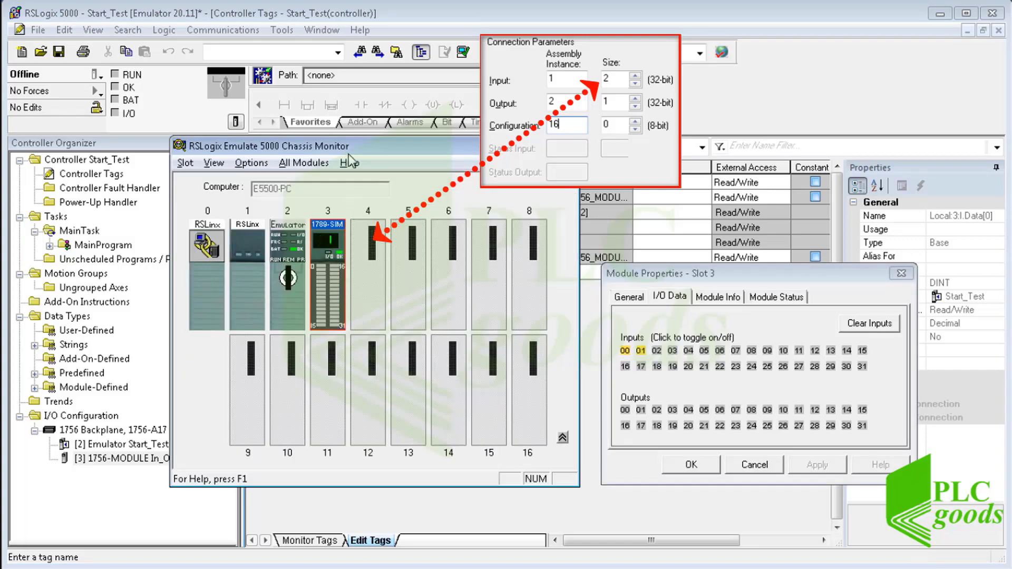
# Move the Chassis Monitor clear of the tag list to compare the simulator inputs, and expand Local:3:I.Data[1] into its bits.
pyautogui.moveTo(350, 153); pyautogui.dragTo(354, 299)
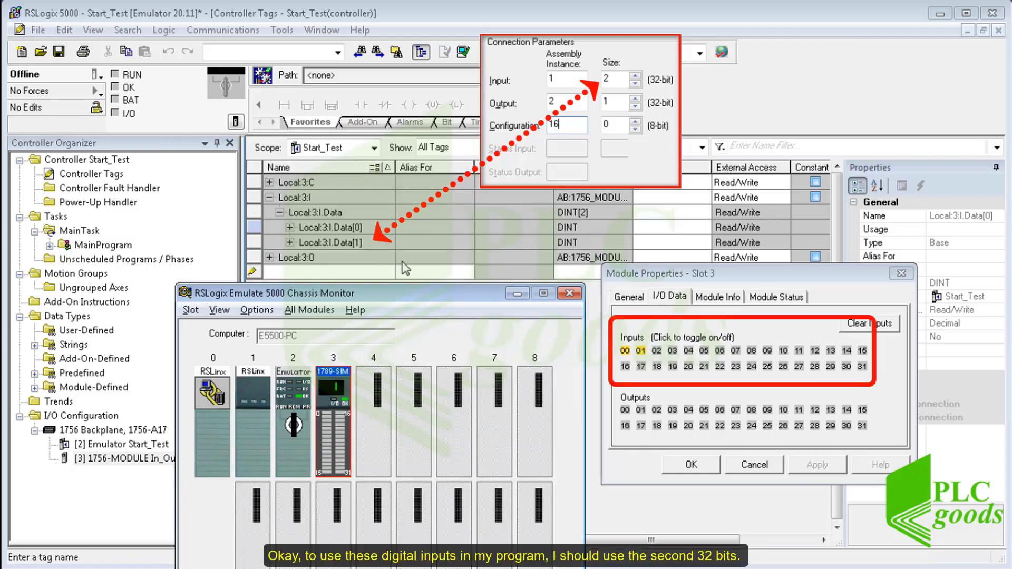
pyautogui.click(367, 234)
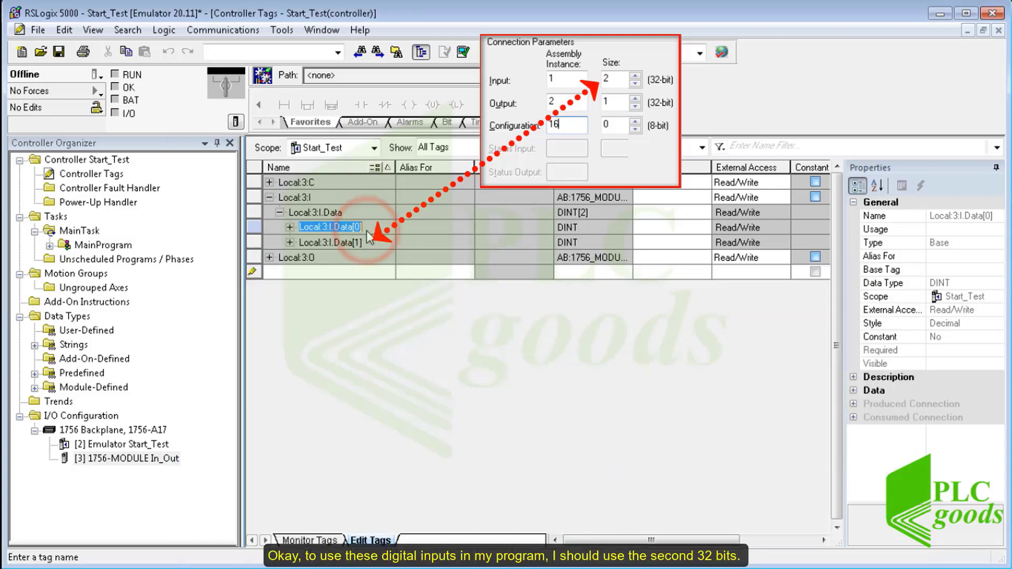
pyautogui.click(311, 243)
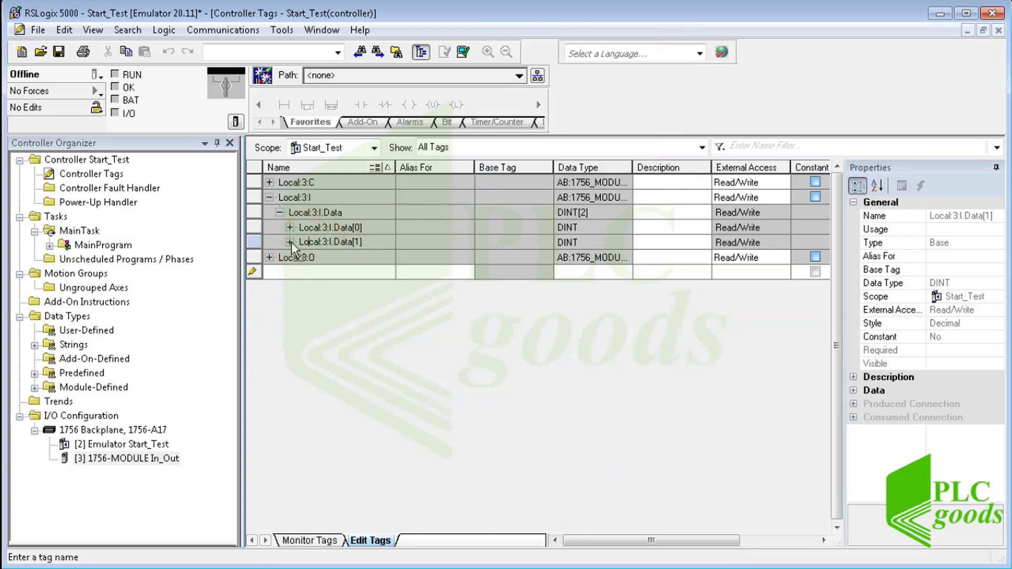
pyautogui.click(290, 243)
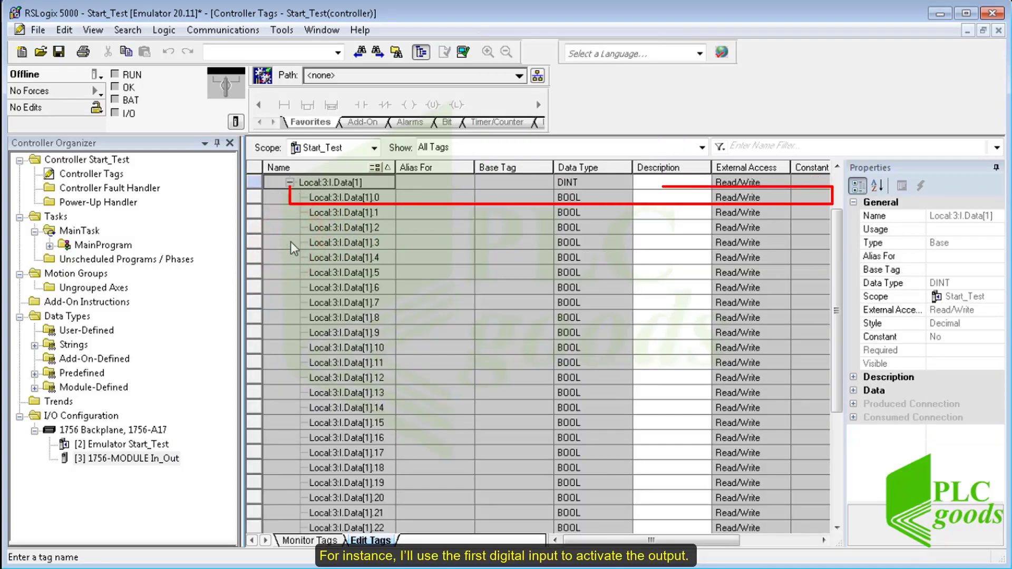
# Give the first digital input, Local:3:I.Data[1].0, the description Start.
pyautogui.click(384, 197)
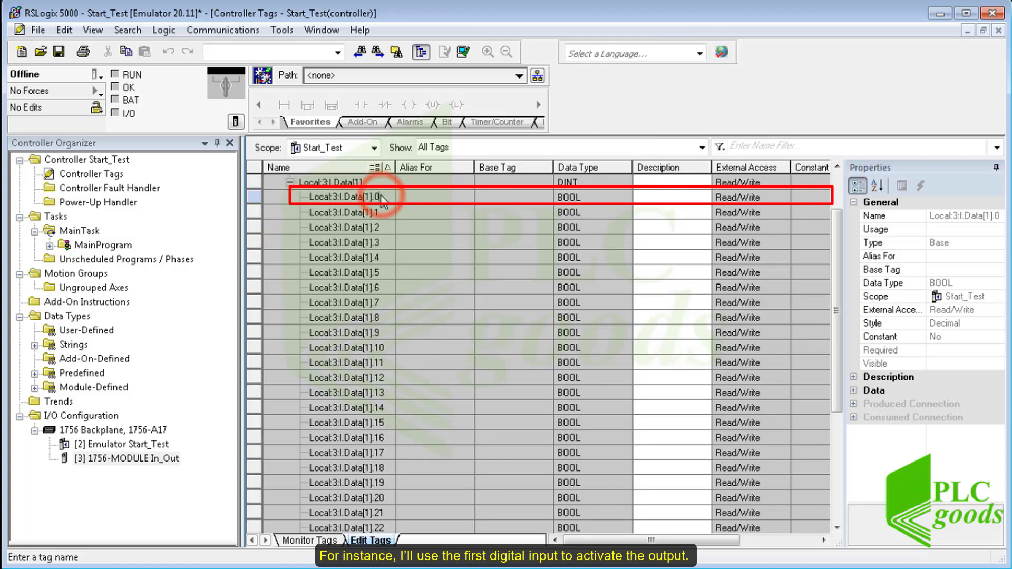
pyautogui.click(650, 201)
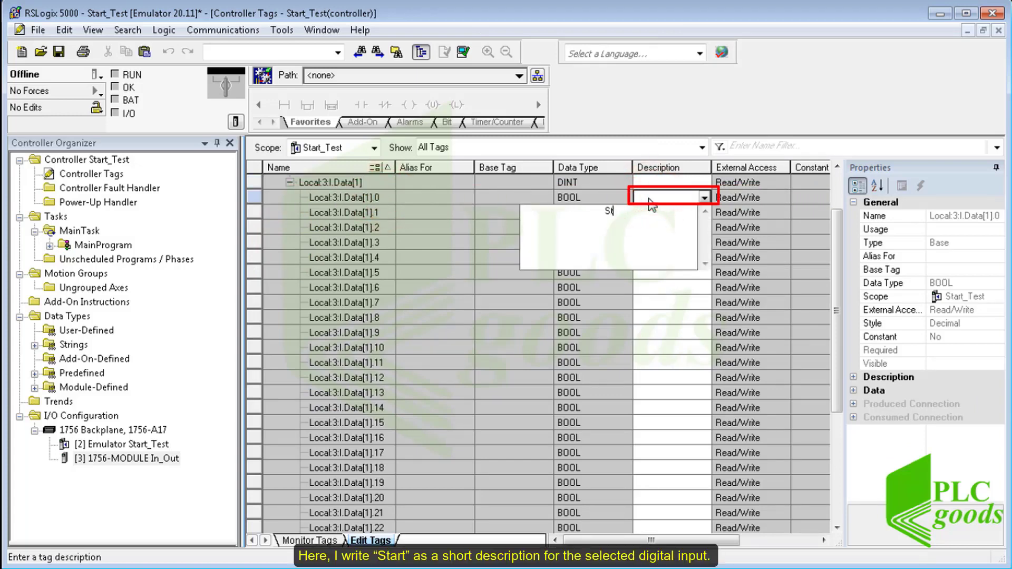
pyautogui.write('Start')
pyautogui.click(620, 195)
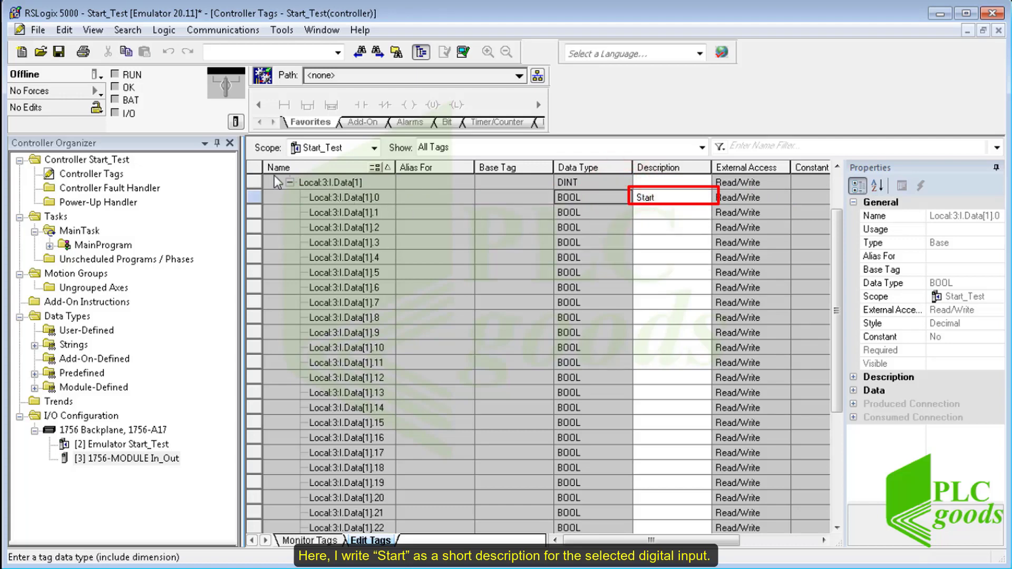
# Collapse Local:3:I.Data[1] and expand Local:3:O down to the bits of Data[0], comparing them with the simulator outputs in the Chassis Monitor.
pyautogui.click(290, 182)
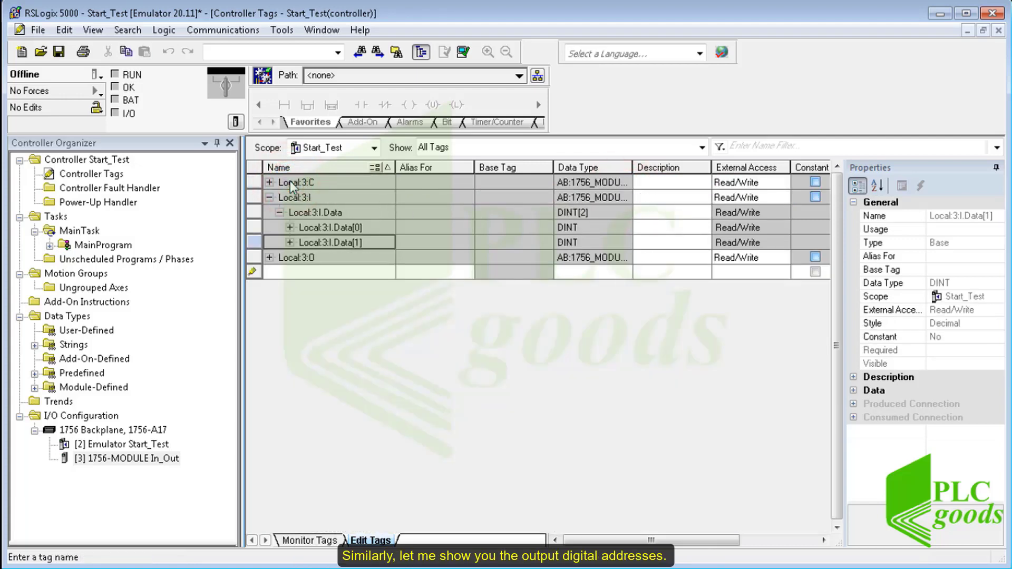
pyautogui.click(270, 258)
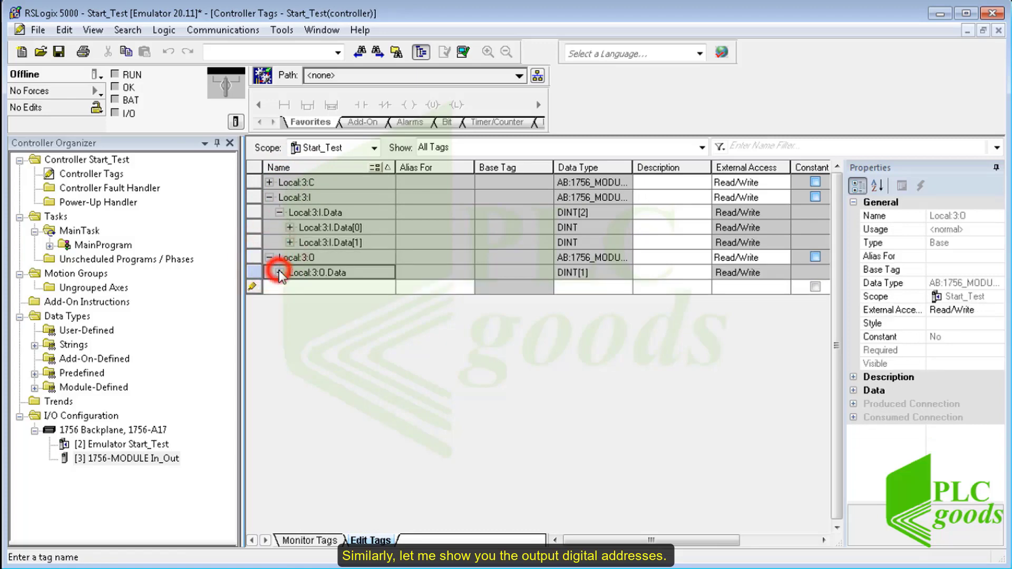
pyautogui.click(279, 272)
pyautogui.click(360, 287)
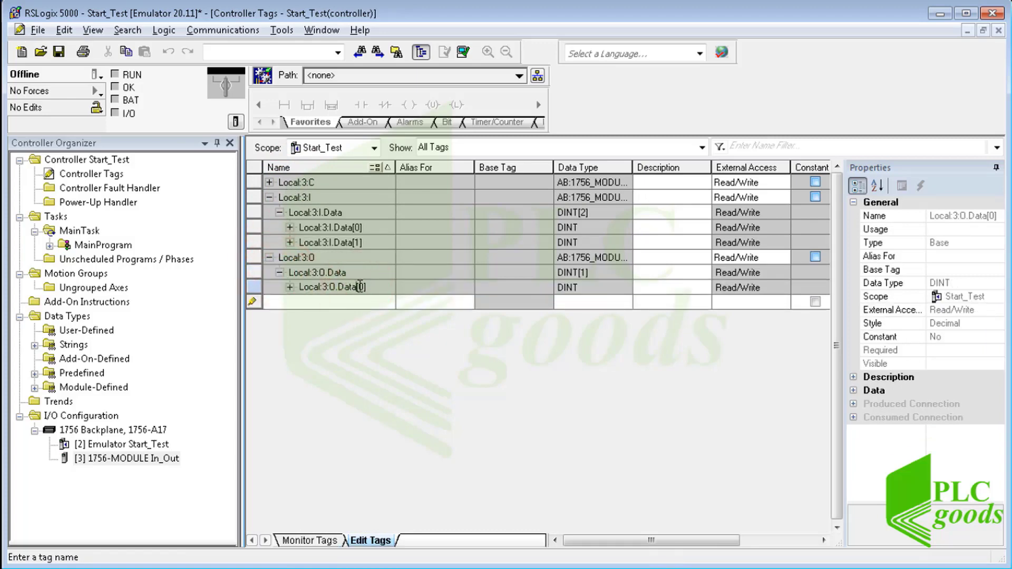
pyautogui.hotkey('alt', 'Tab')
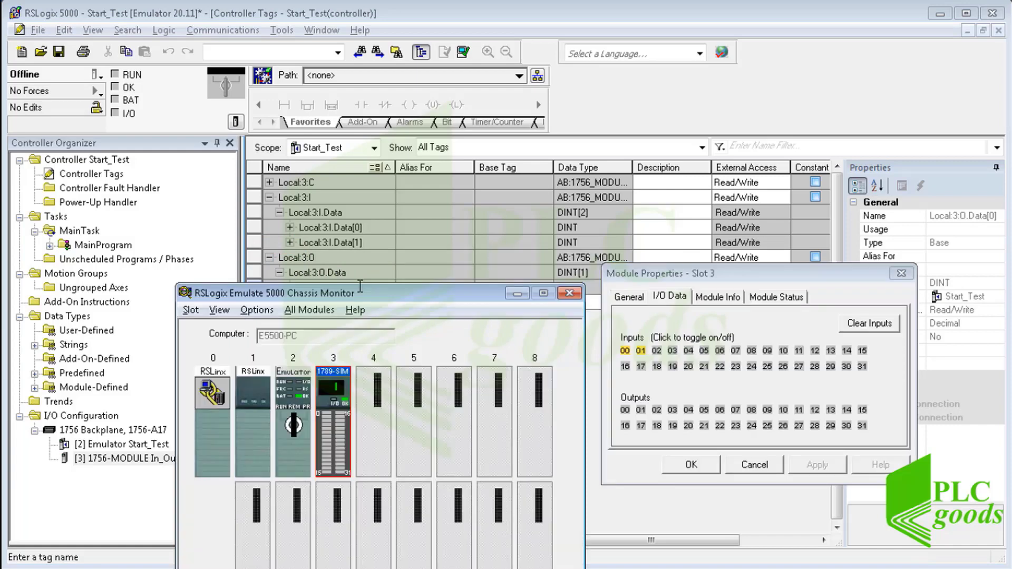
pyautogui.moveTo(359, 304); pyautogui.dragTo(358, 310)
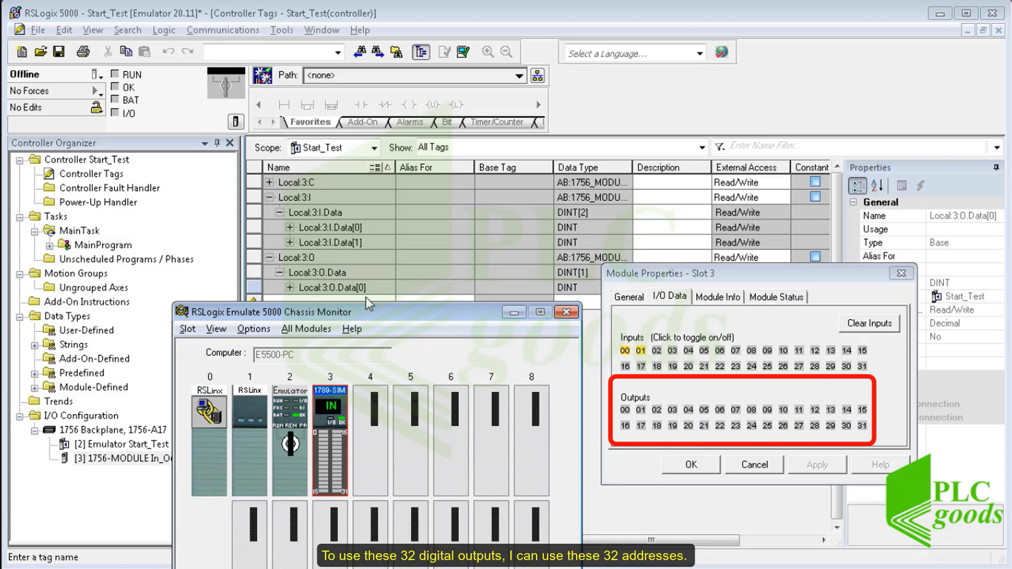
pyautogui.click(345, 289)
pyautogui.click(290, 288)
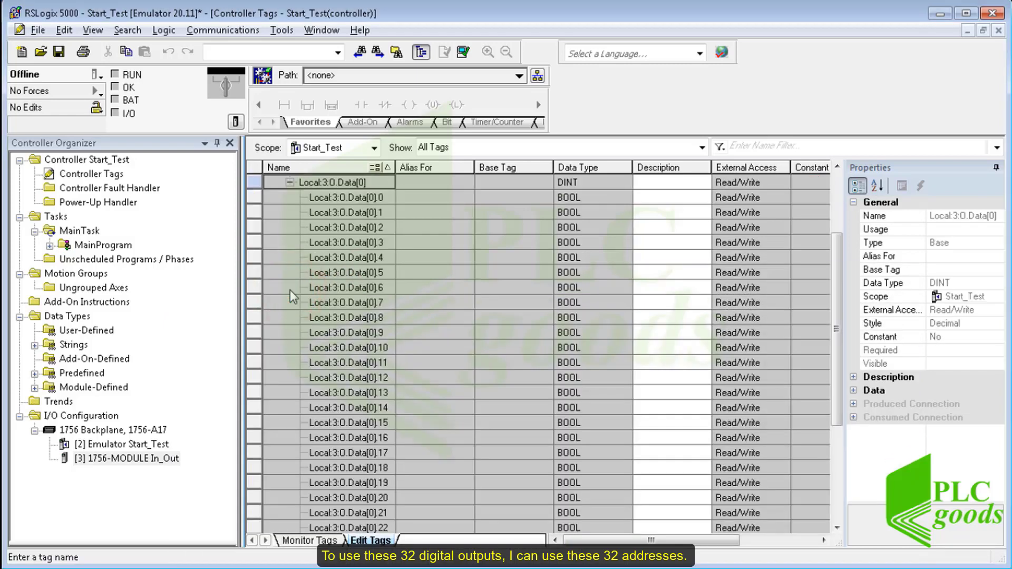
# Look through the Local:3:O.Data[0] output bits and give the third one, Local:3:O.Data[0].2, the description Output.
pyautogui.click(377, 198)
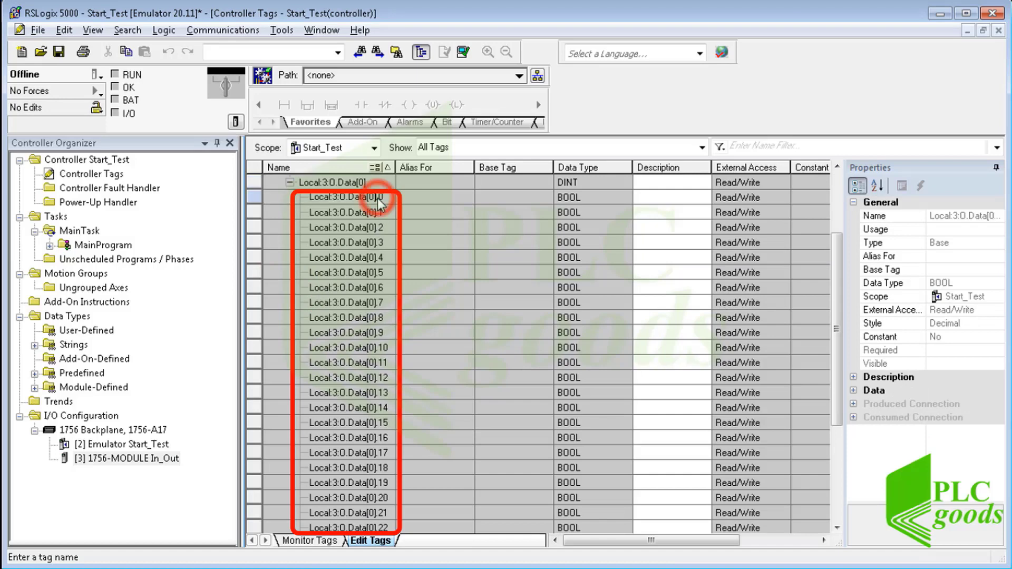
pyautogui.scroll(-1, 358, 441)
pyautogui.scroll(-3, 361, 447)
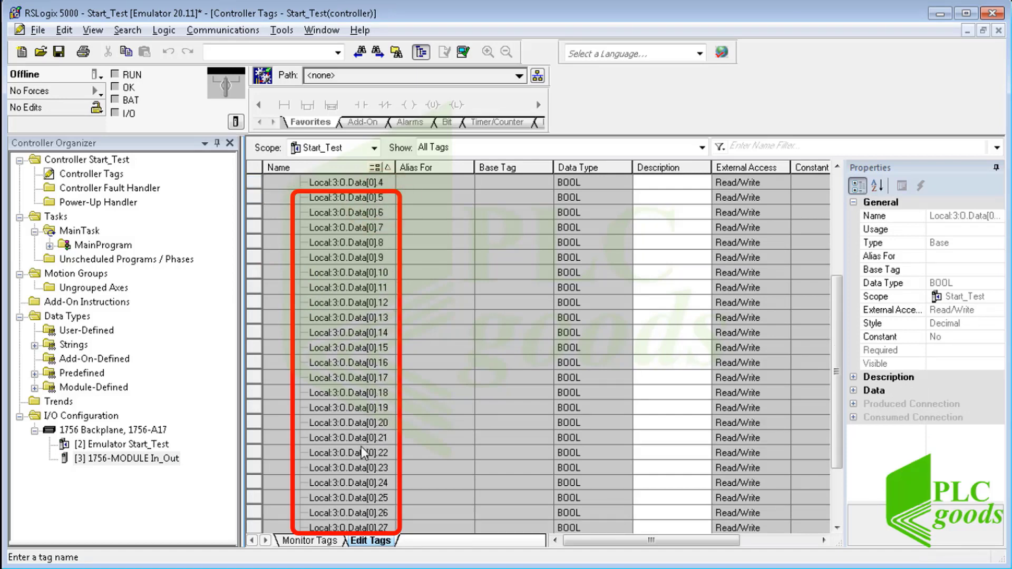
pyautogui.scroll(4, 369, 453)
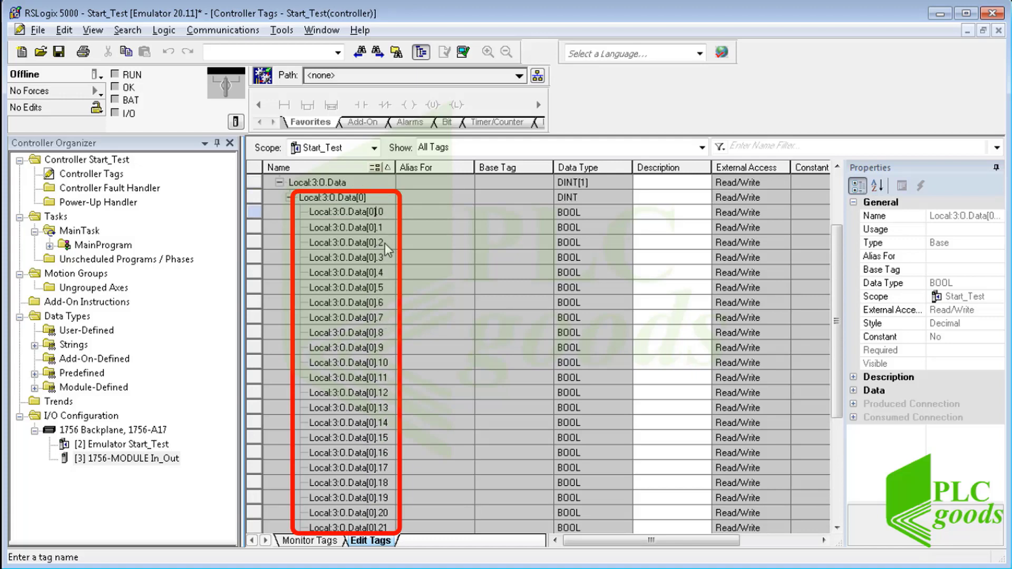
pyautogui.click(385, 243)
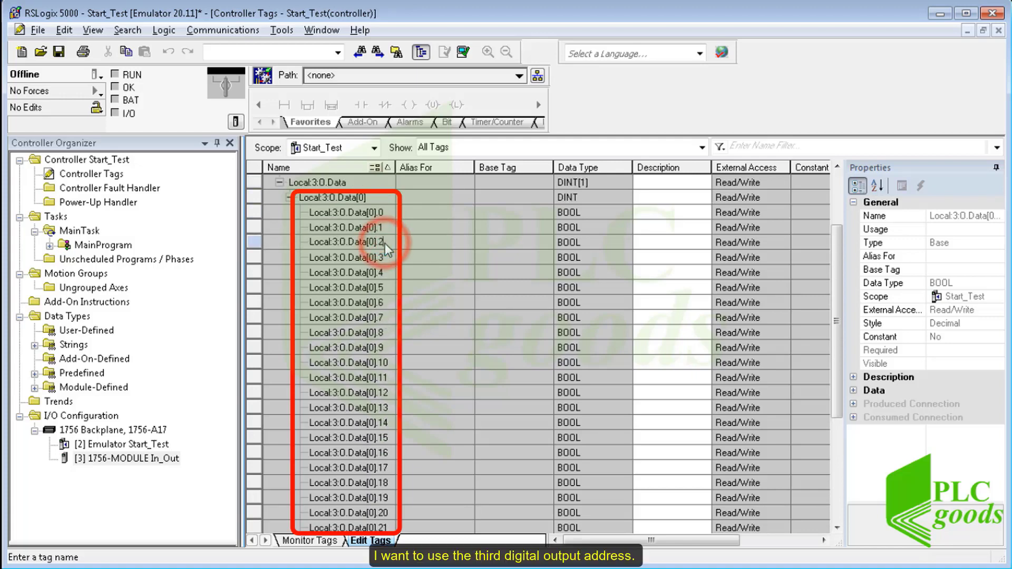
pyautogui.click(649, 245)
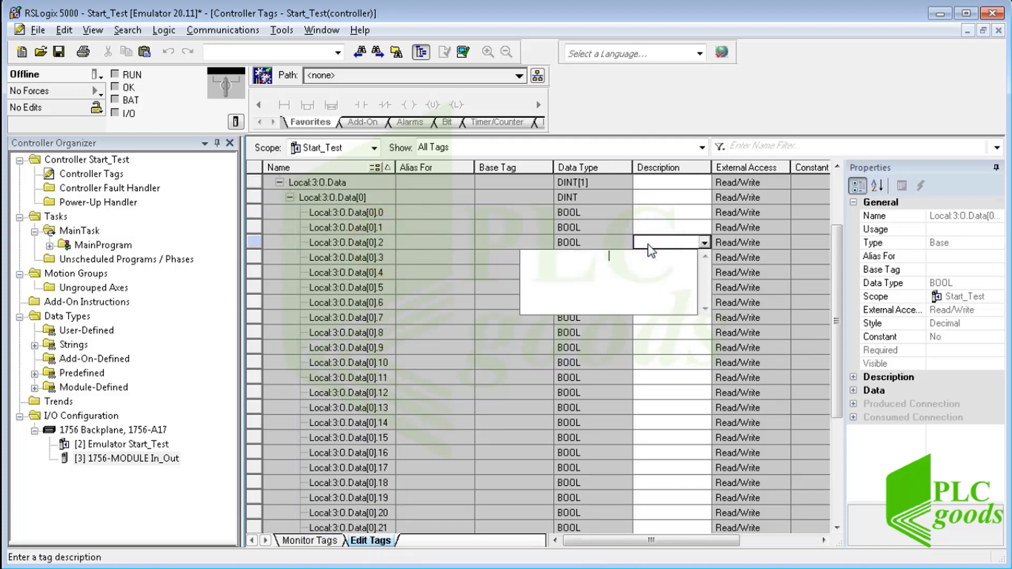
pyautogui.write('Output')
pyautogui.click(622, 241)
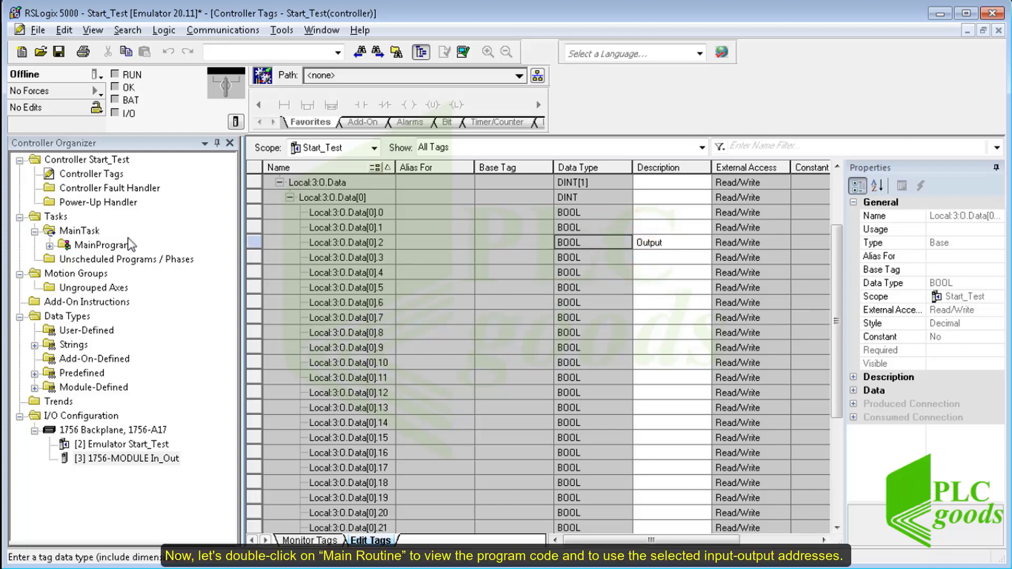
# Expand MainProgram and open its MainRoutine ladder.
pyautogui.click(49, 246)
pyautogui.click(95, 274)
pyautogui.doubleClick(93, 274)
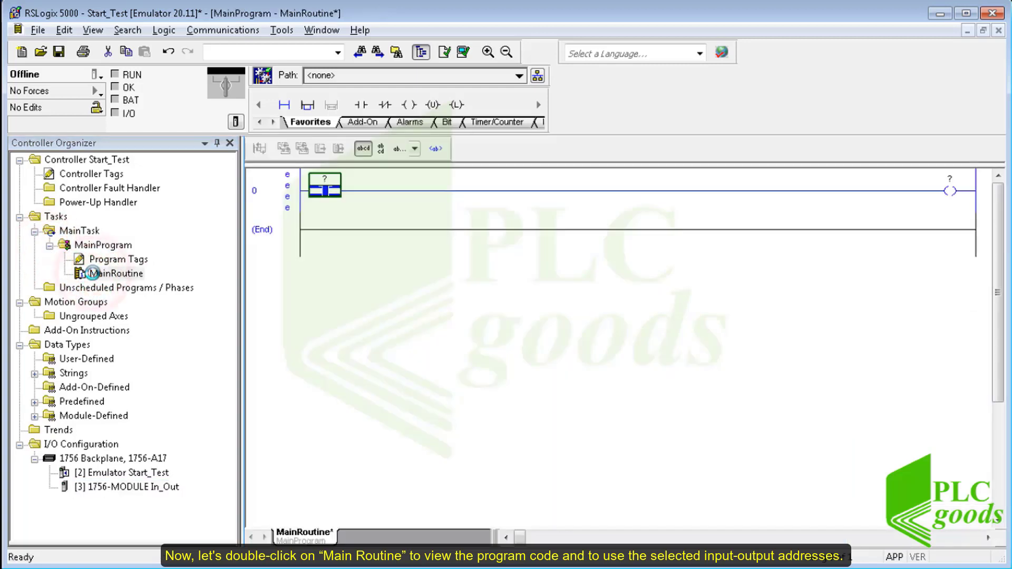
# Assign the tag Local:3:I.Data[1].0 to the contact on rung 0, picking it from the controller tags.
pyautogui.doubleClick(324, 178)
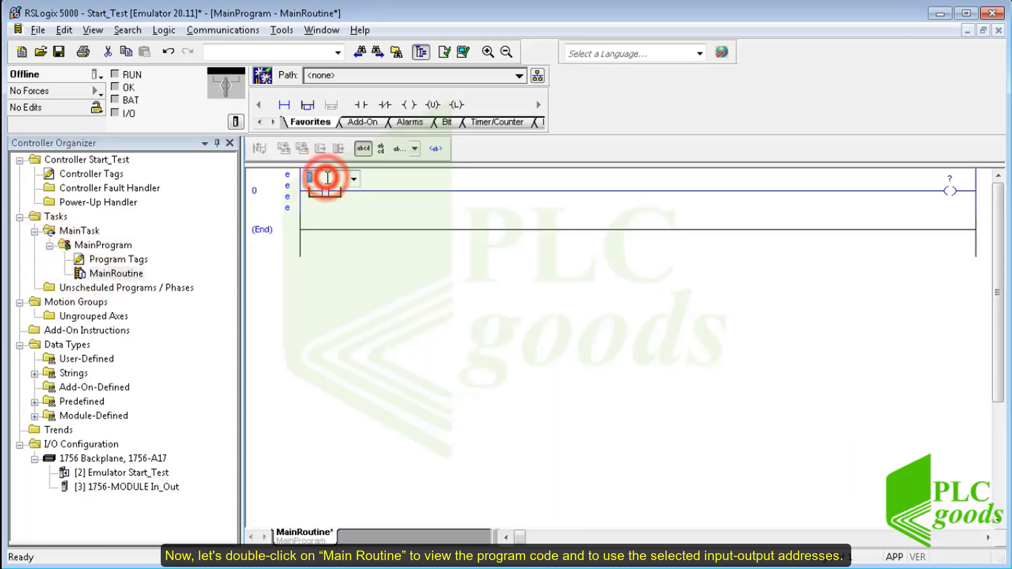
pyautogui.click(354, 180)
pyautogui.click(328, 251)
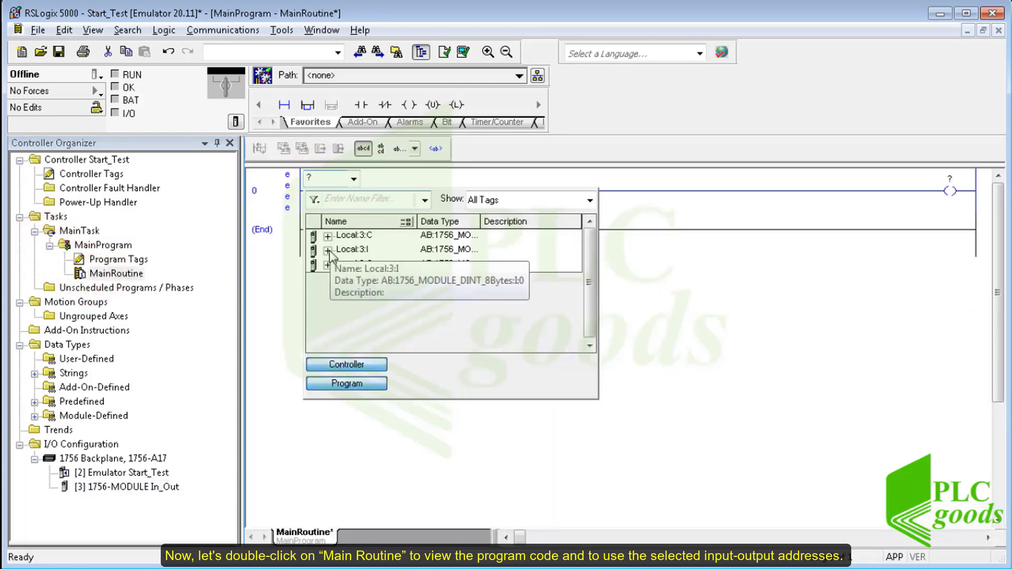
pyautogui.click(331, 255)
pyautogui.click(340, 263)
pyautogui.click(338, 264)
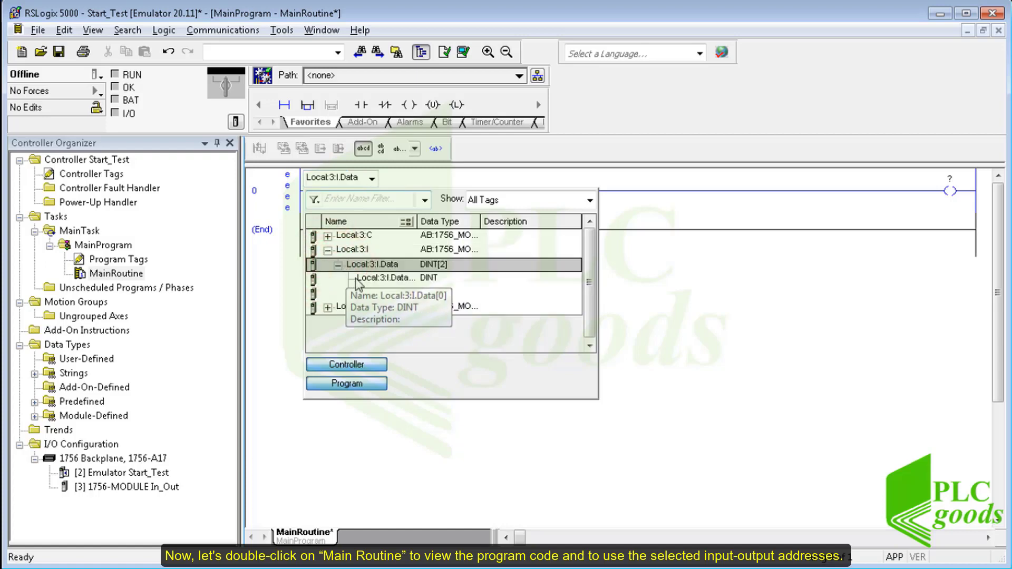
pyautogui.click(401, 292)
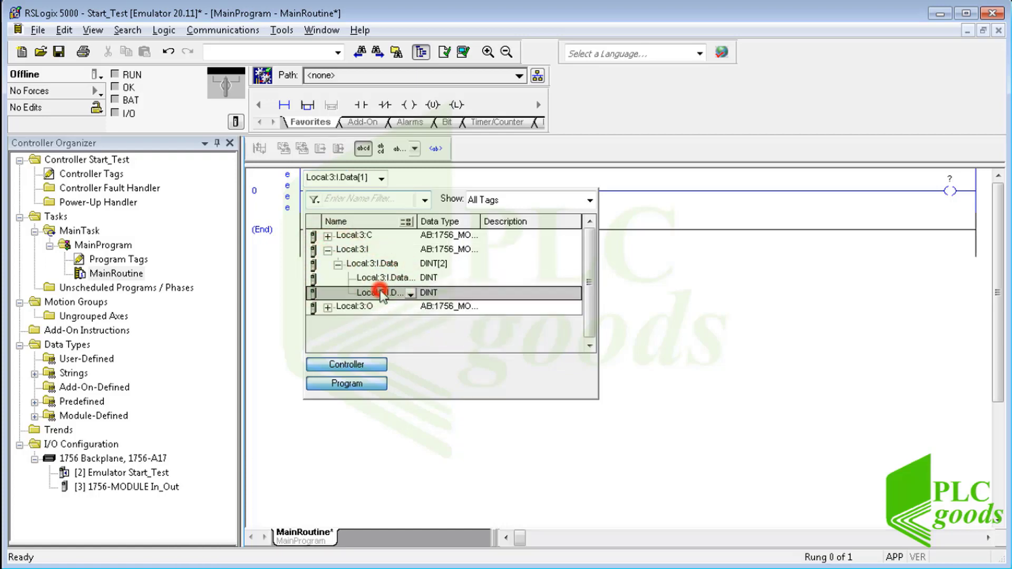
pyautogui.click(410, 294)
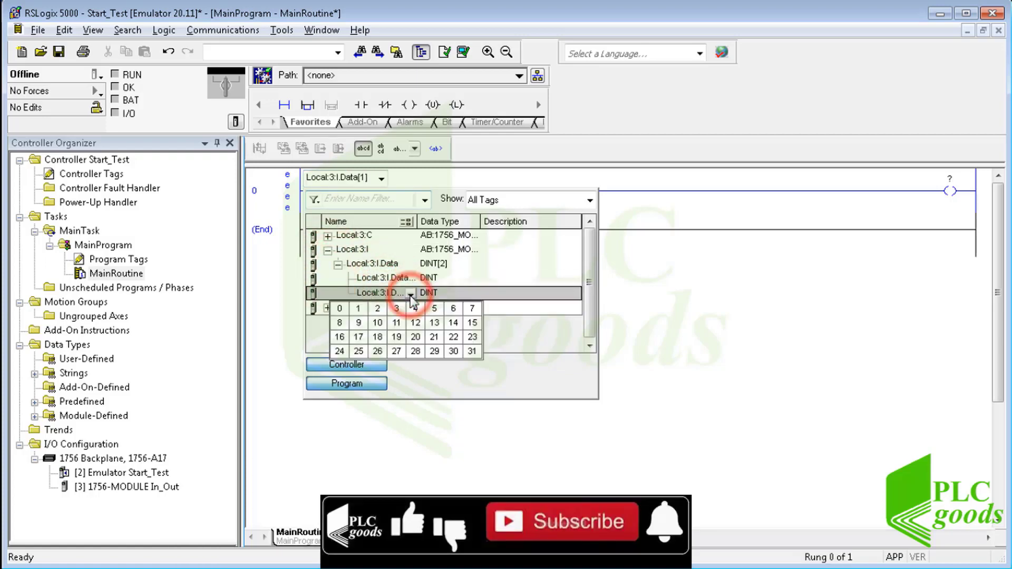
pyautogui.click(340, 311)
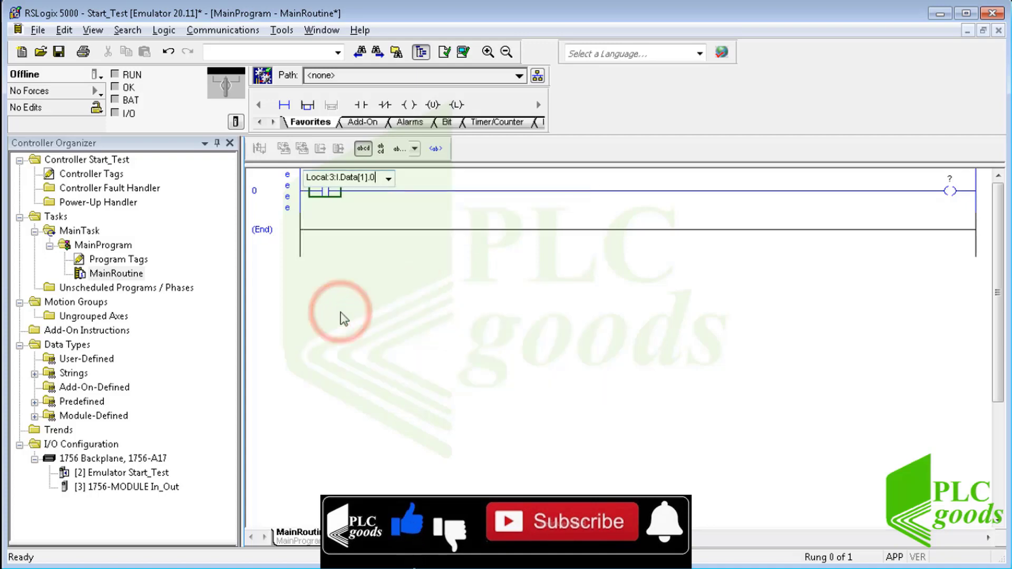
pyautogui.click(359, 205)
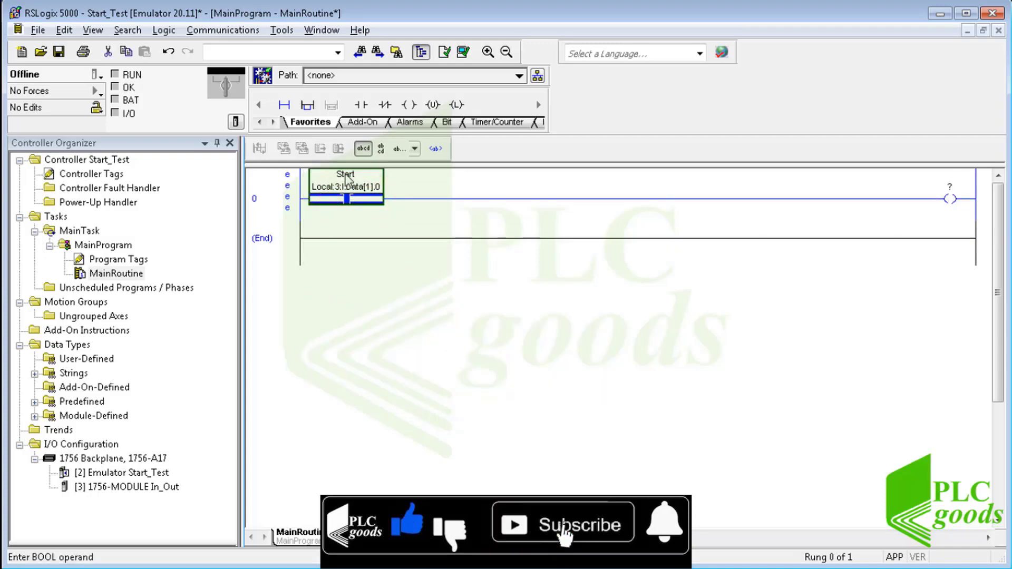
# Assign the tag Local:3:O.Data[0].2 to the output coil on rung 0.
pyautogui.click(950, 196)
pyautogui.click(978, 187)
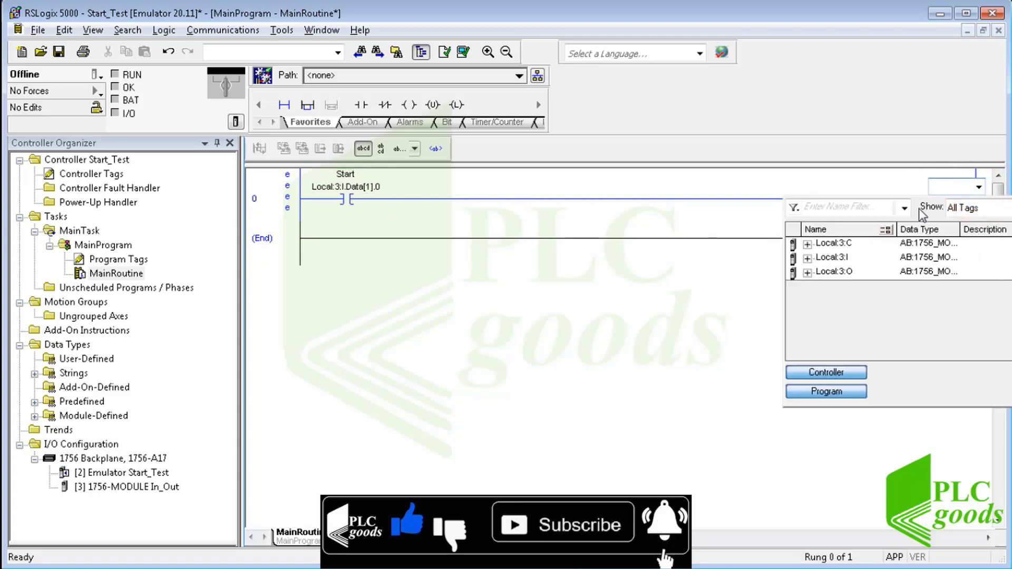
pyautogui.click(807, 273)
pyautogui.click(819, 288)
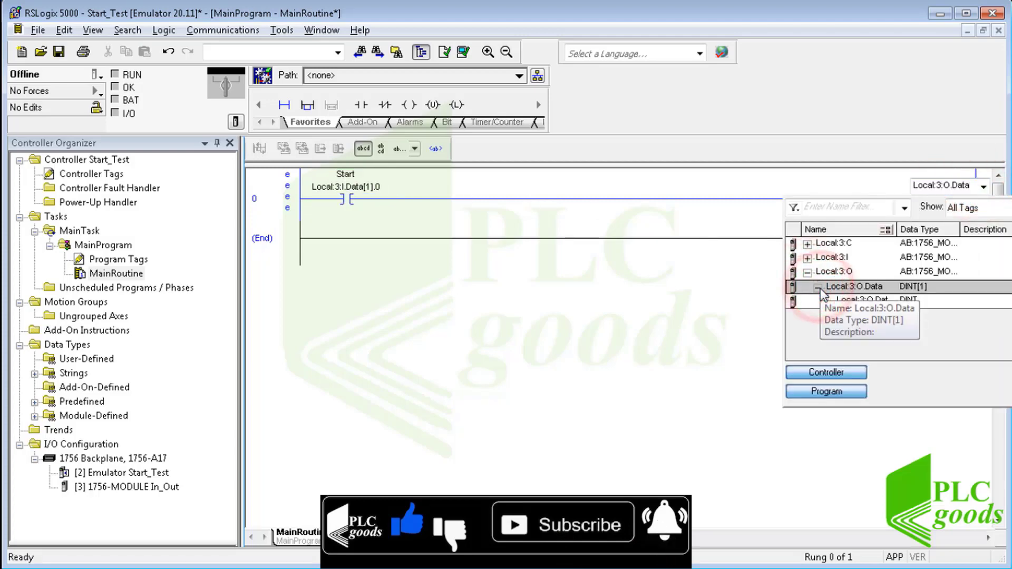
pyautogui.click(890, 301)
pyautogui.click(890, 300)
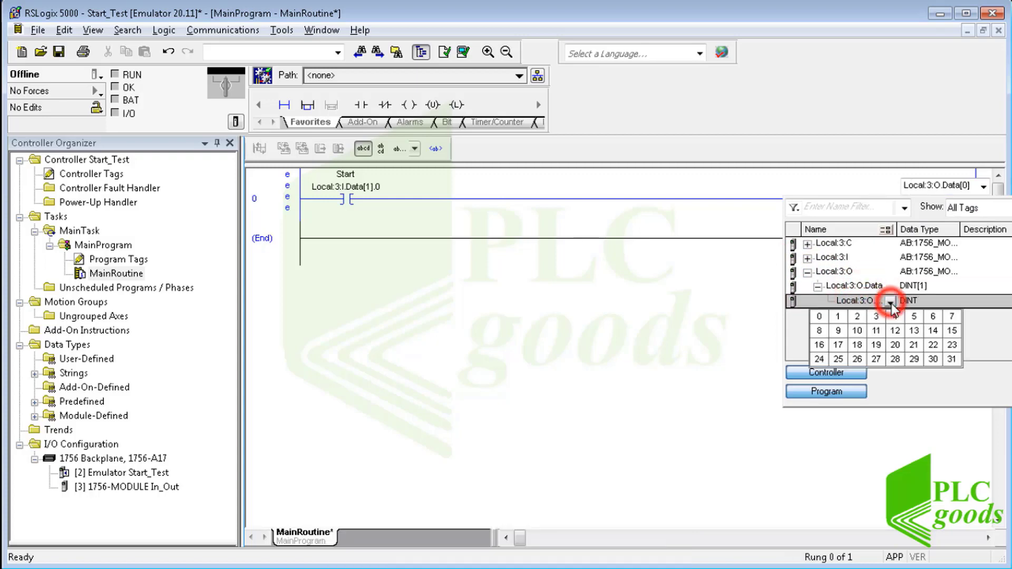
pyautogui.click(858, 317)
pyautogui.press('Return')
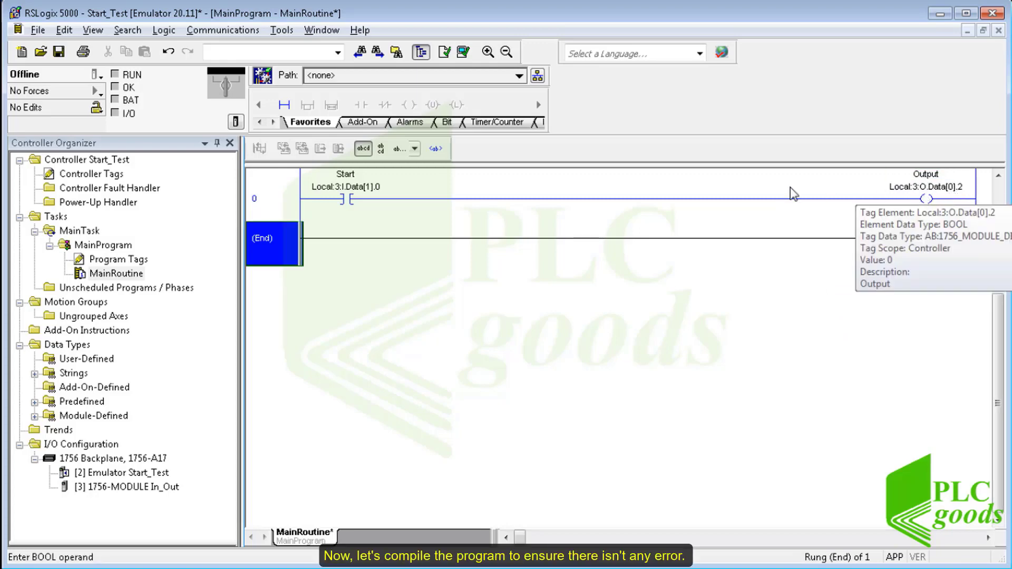
# Verify the controller and the MainRoutine for errors.
pyautogui.click(463, 53)
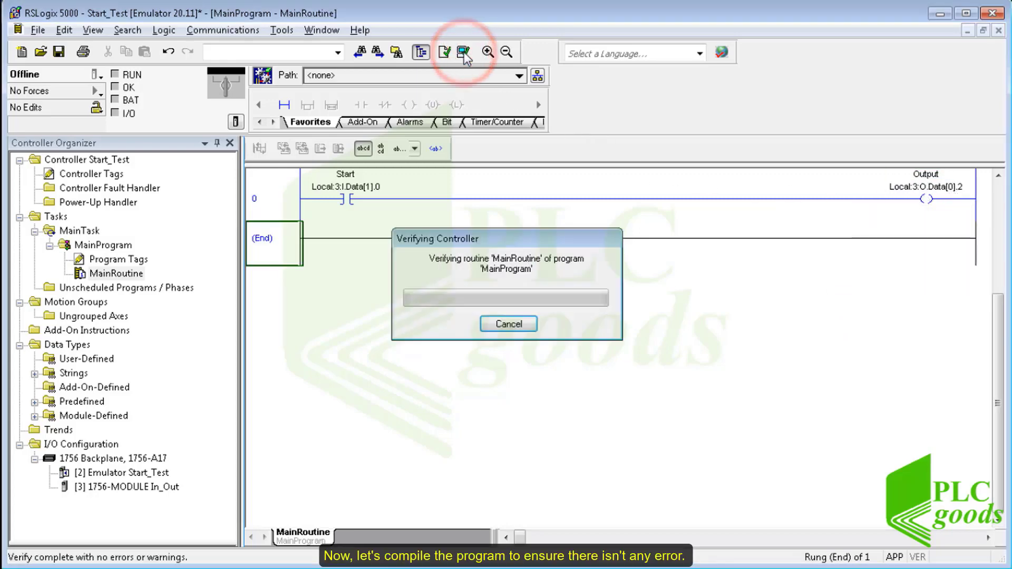
pyautogui.click(444, 51)
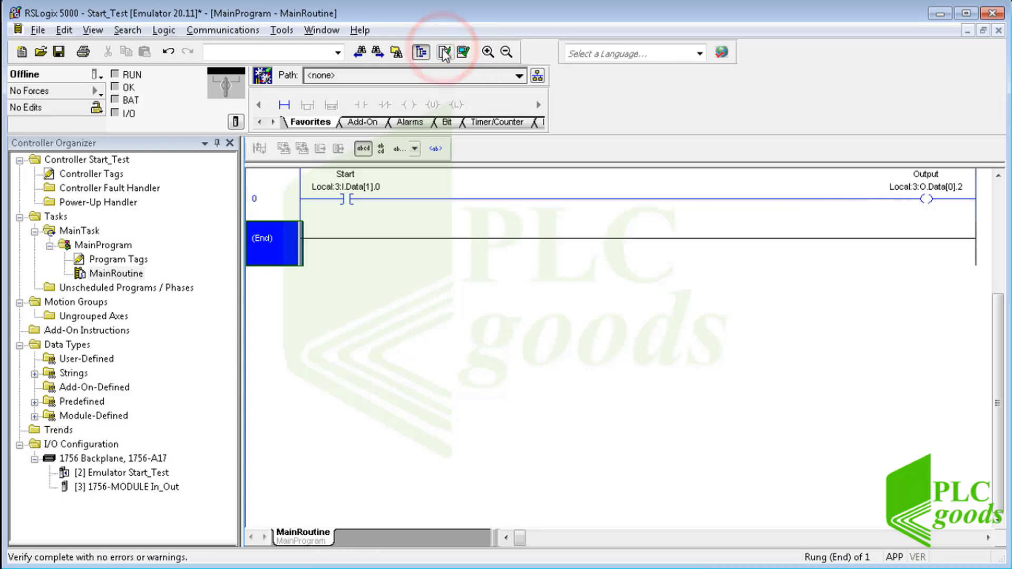
# Browse the AB_VBP-1 virtual chassis for the RSLogix 5000 Emulator in slot 2 and download the project to it.
pyautogui.click(208, 31)
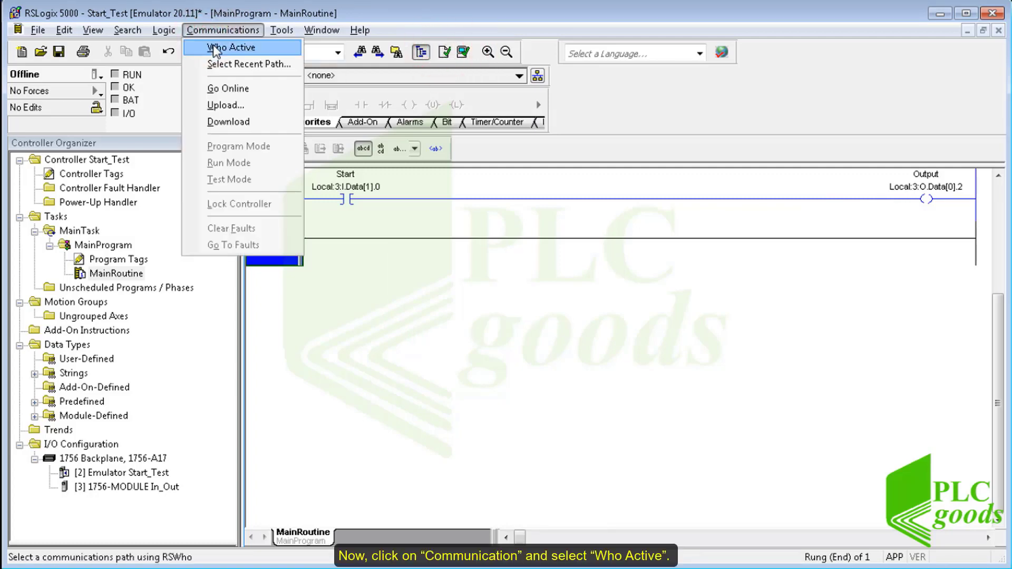
pyautogui.click(215, 49)
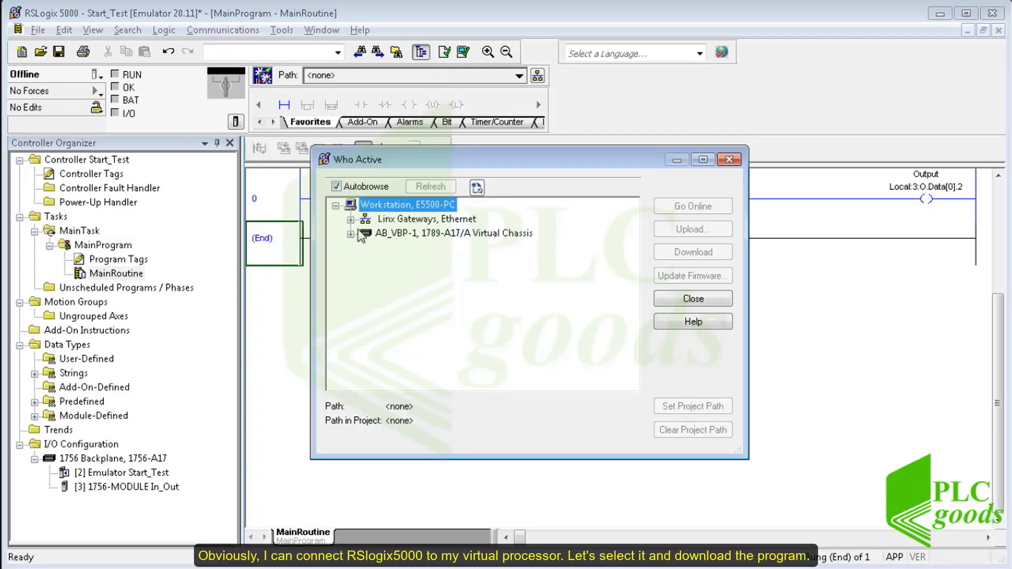
pyautogui.click(352, 235)
pyautogui.click(351, 234)
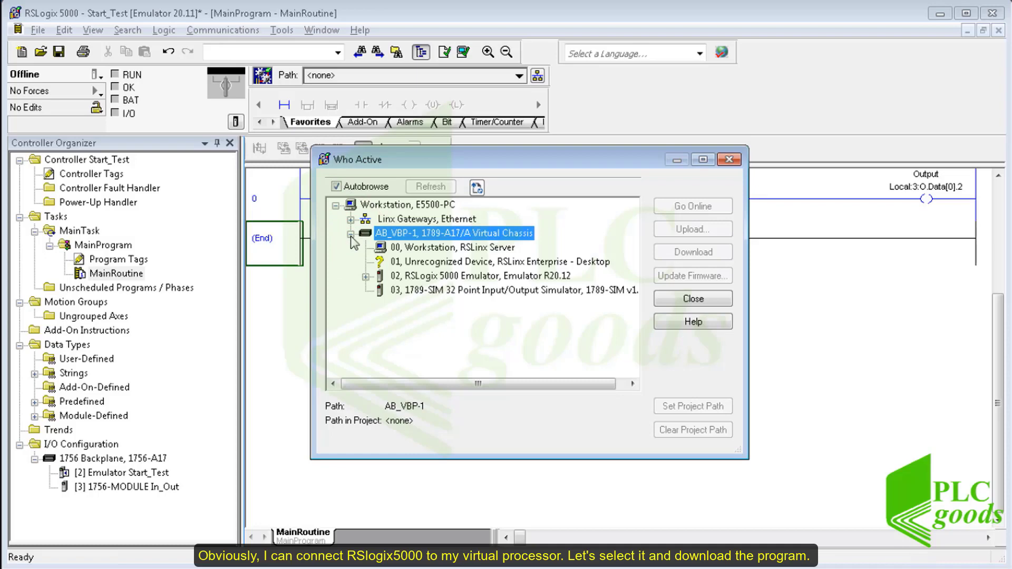
pyautogui.click(444, 277)
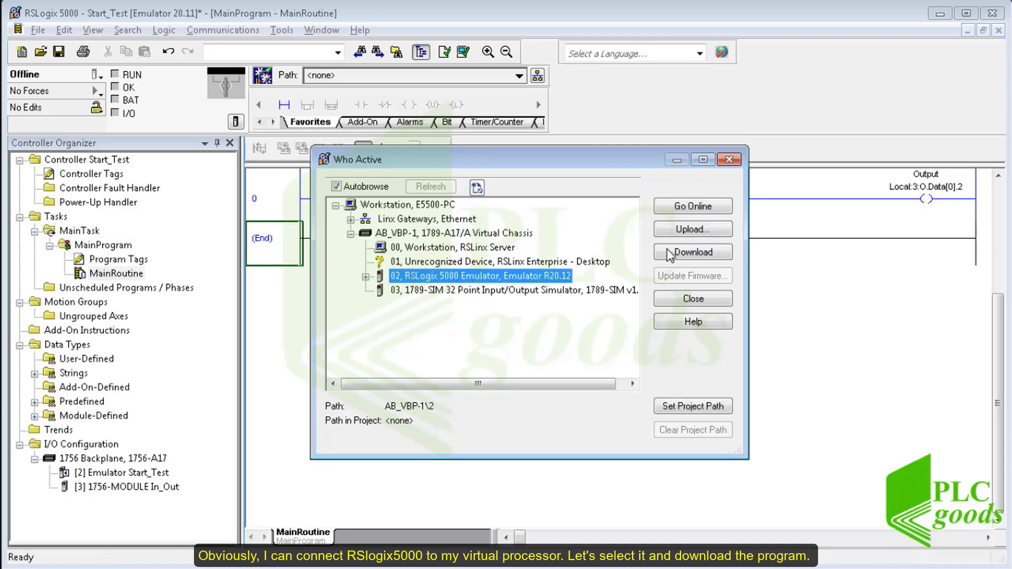
pyautogui.click(672, 254)
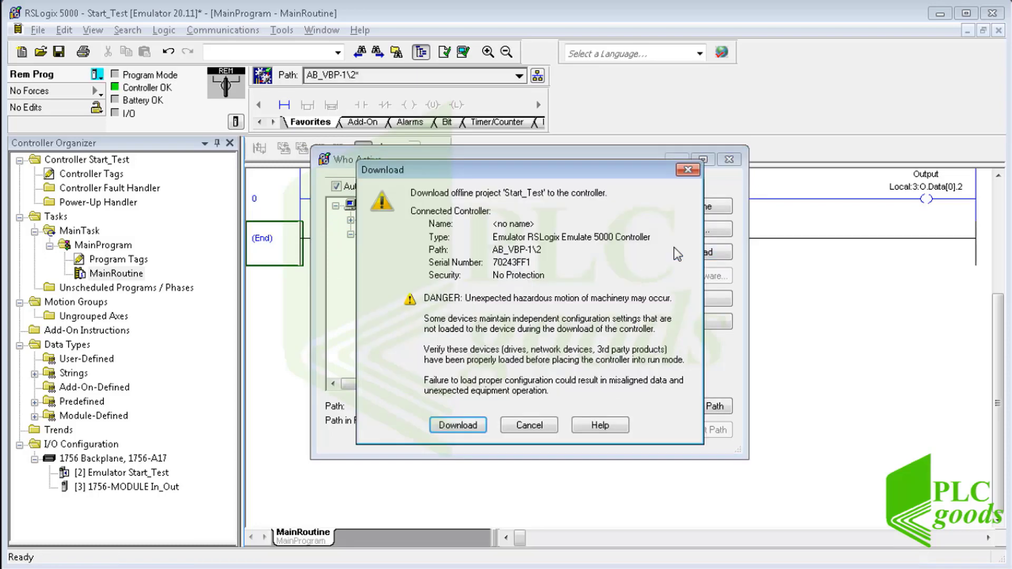
pyautogui.click(458, 424)
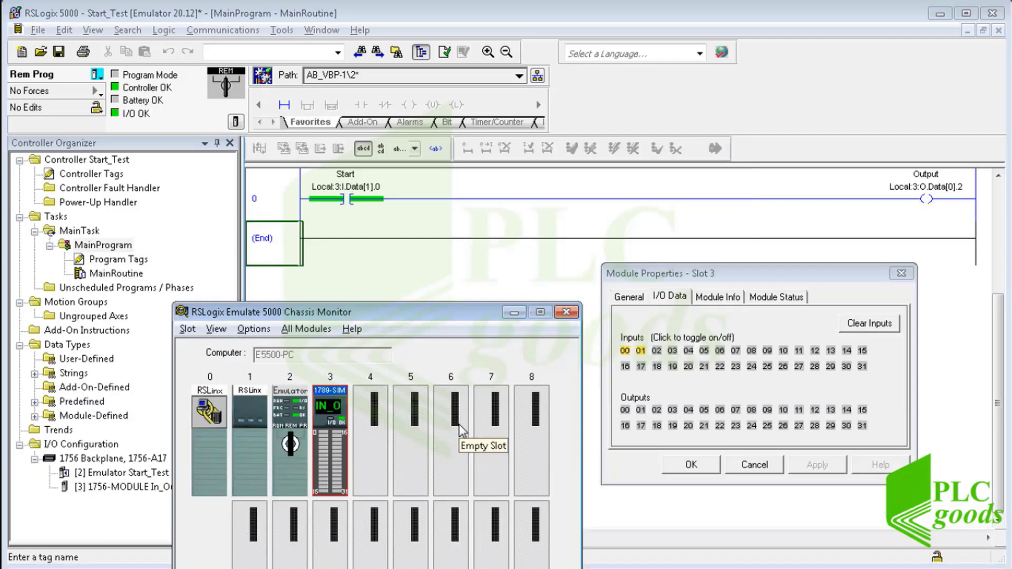
# Arrange the Chassis Monitor and the slot 3 Module Properties below the rung and turn off simulator inputs 00 and 01.
pyautogui.moveTo(447, 311); pyautogui.dragTo(436, 261)
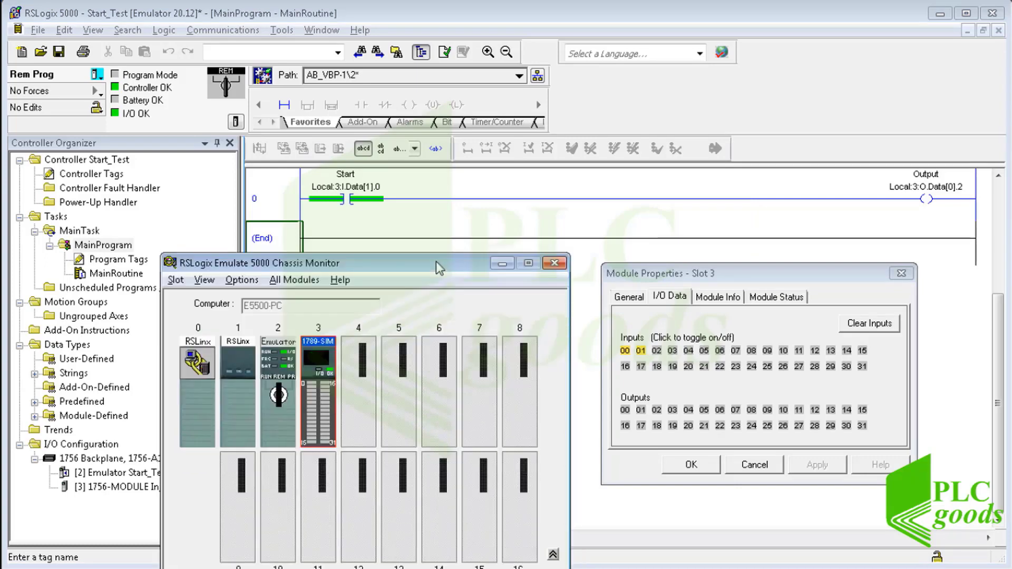
pyautogui.moveTo(648, 274); pyautogui.dragTo(620, 312)
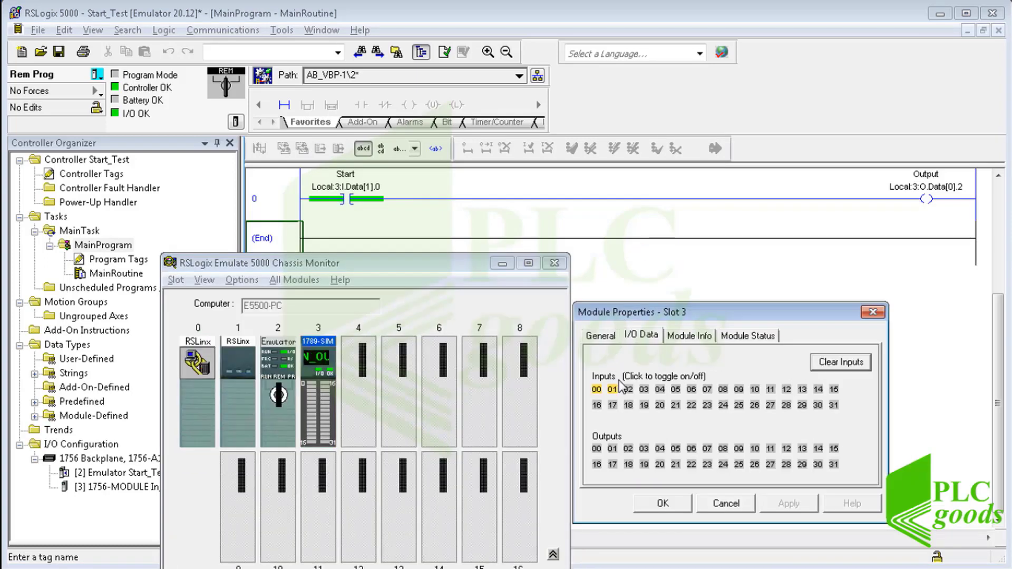
pyautogui.click(596, 391)
pyautogui.click(597, 391)
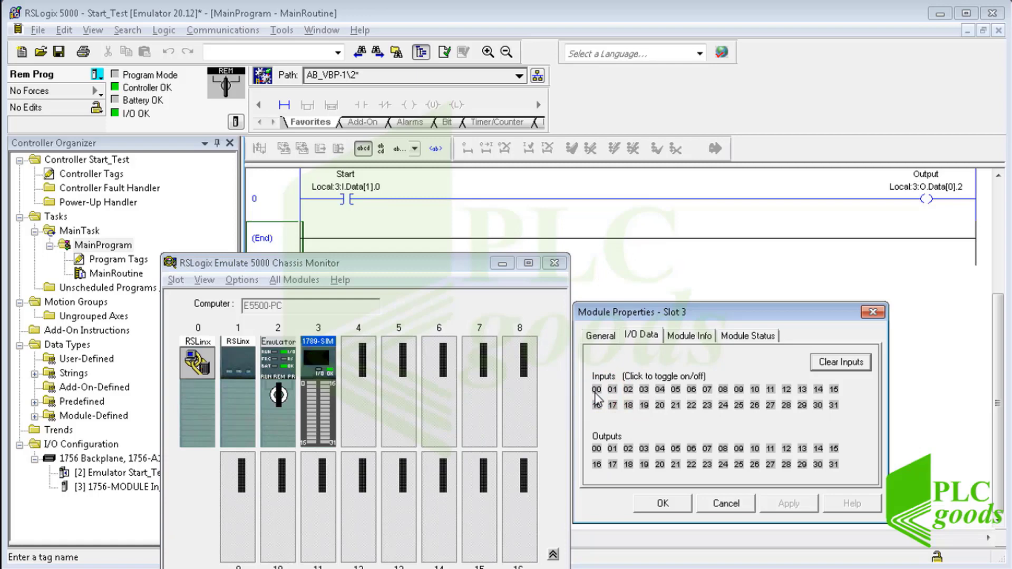
# Put the emulator in slot 2 into Run mode and turn on simulator input 00 to test the rung.
pyautogui.rightClick(294, 403)
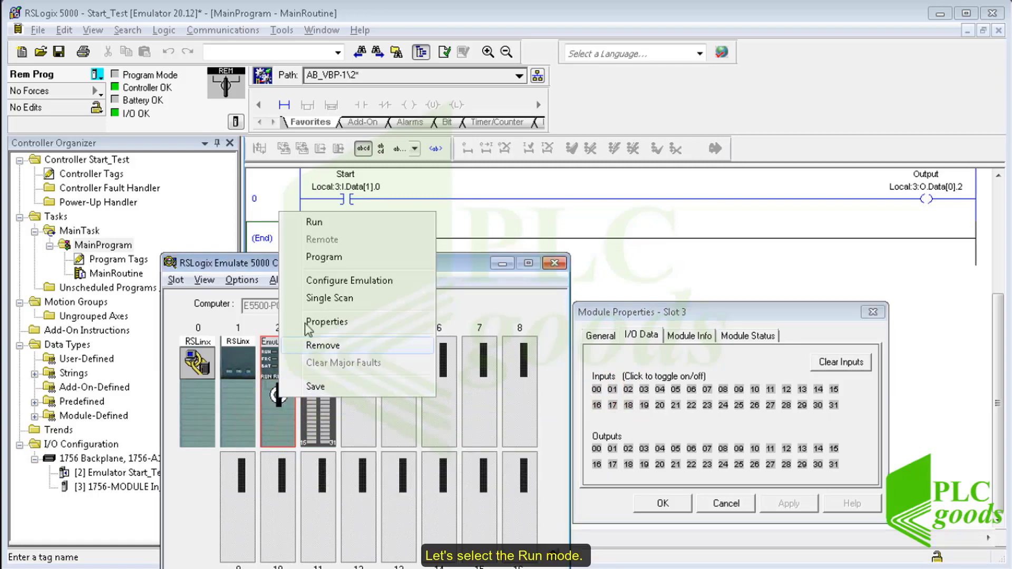
pyautogui.click(323, 220)
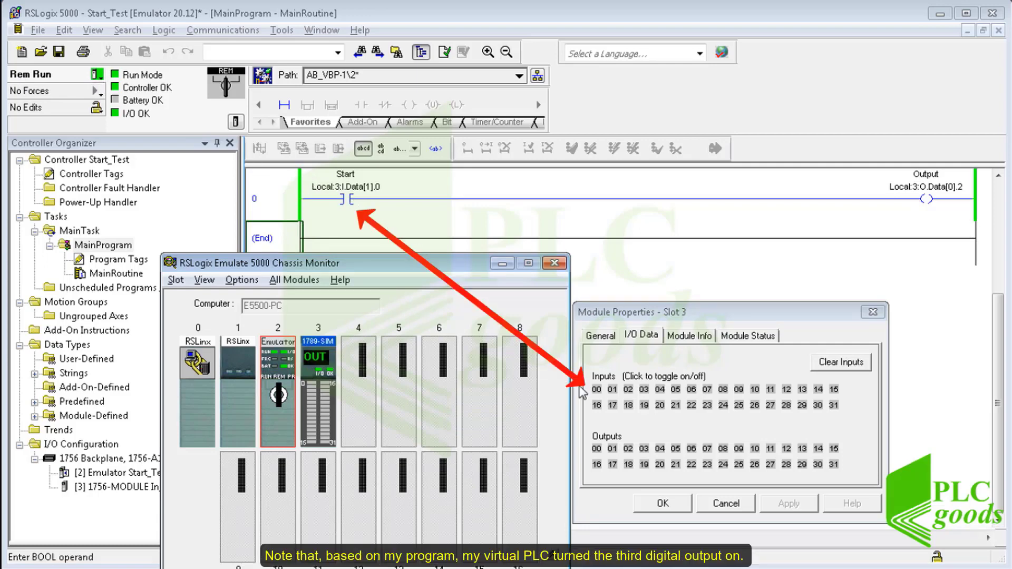
pyautogui.click(597, 390)
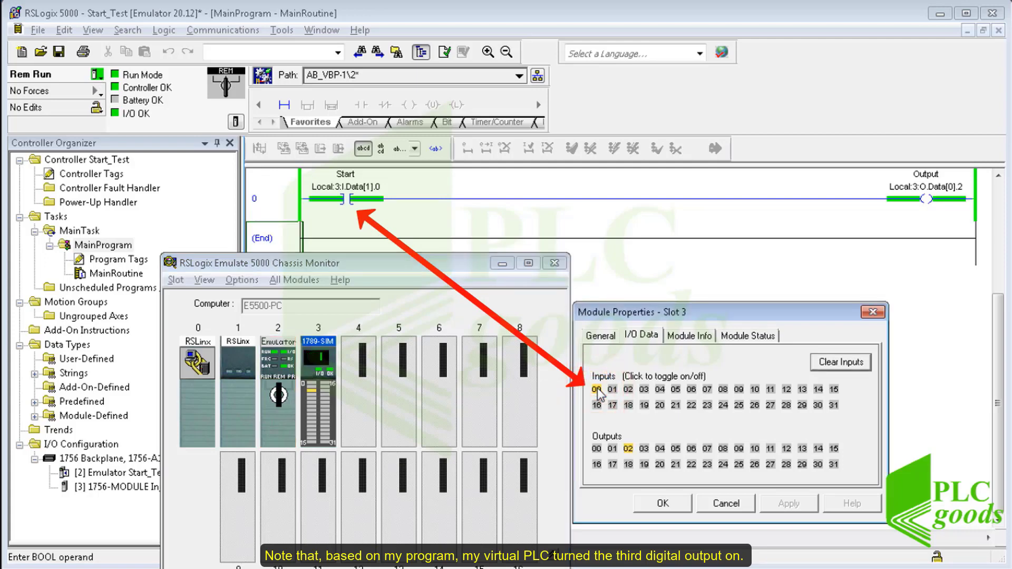
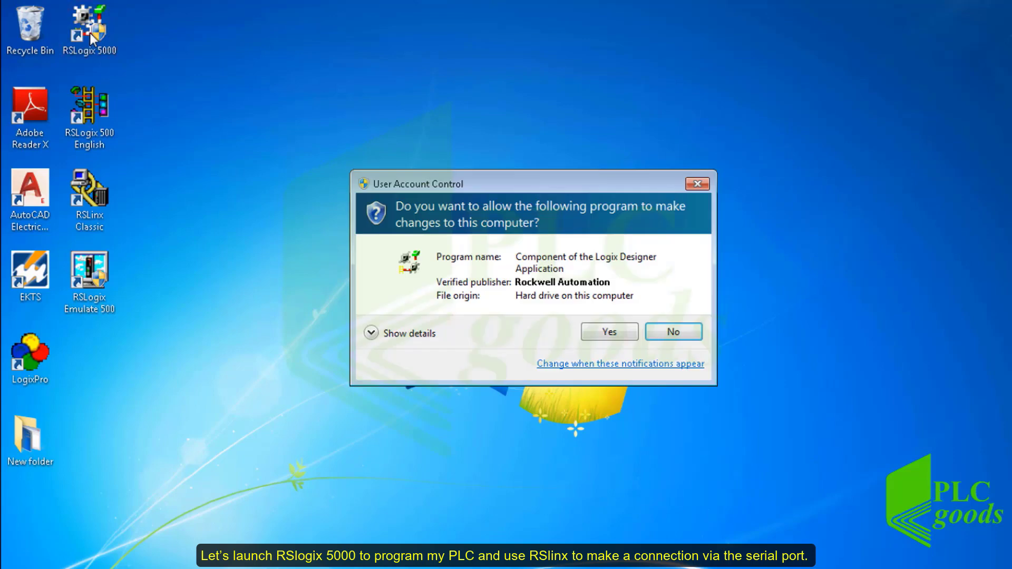
# Allow RSLogix 5000 to start and minimize its window to return to the desktop.
pyautogui.click(612, 328)
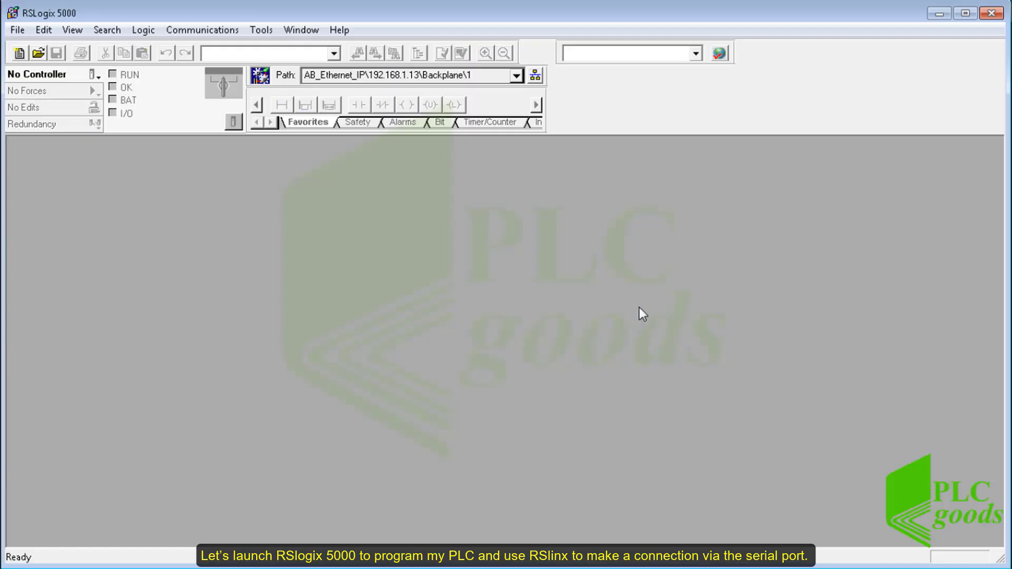
pyautogui.click(931, 13)
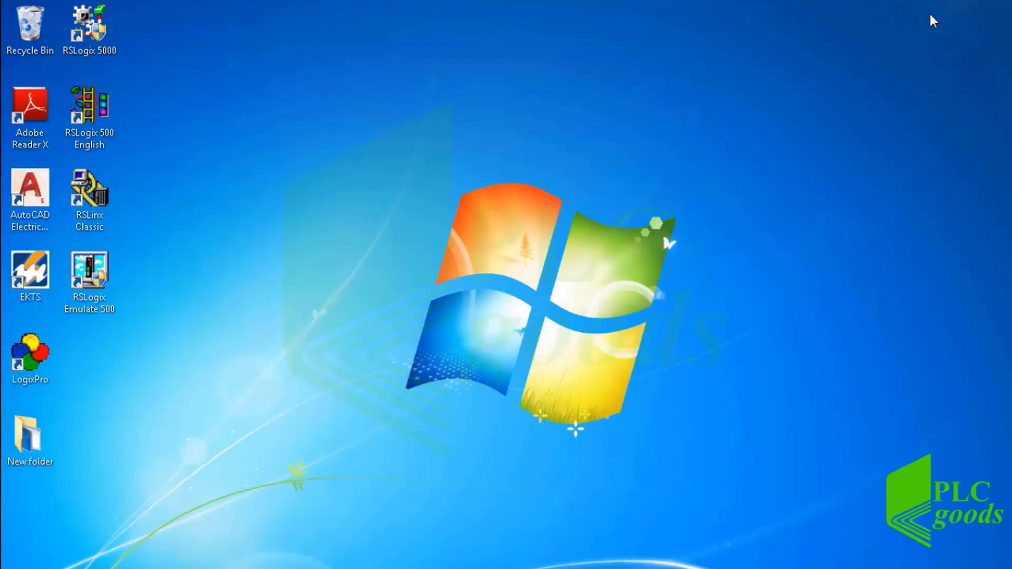
# Open RSLinx Classic and add a new driver of type RS-232 DF1 devices.
pyautogui.doubleClick(89, 196)
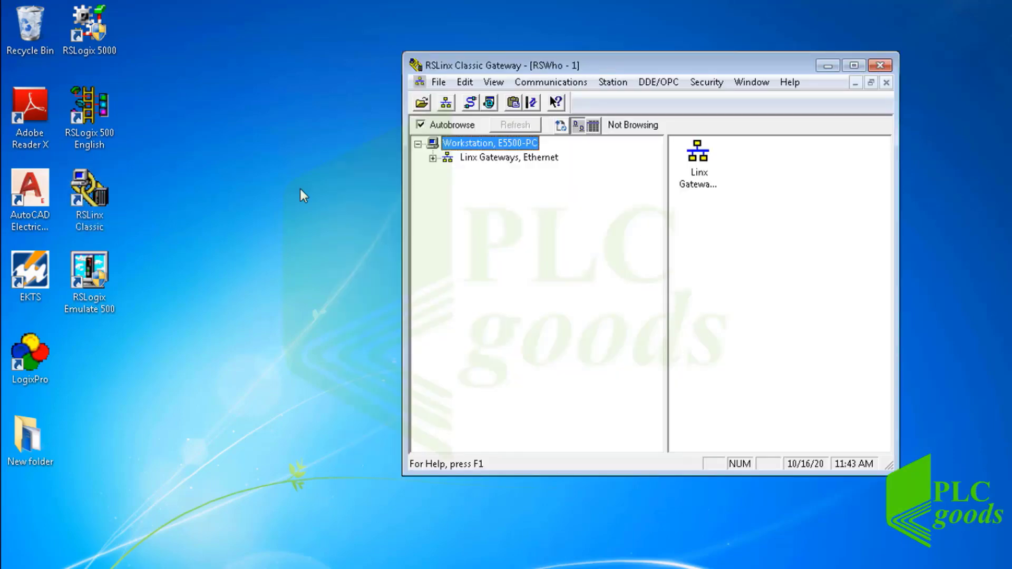
pyautogui.click(470, 103)
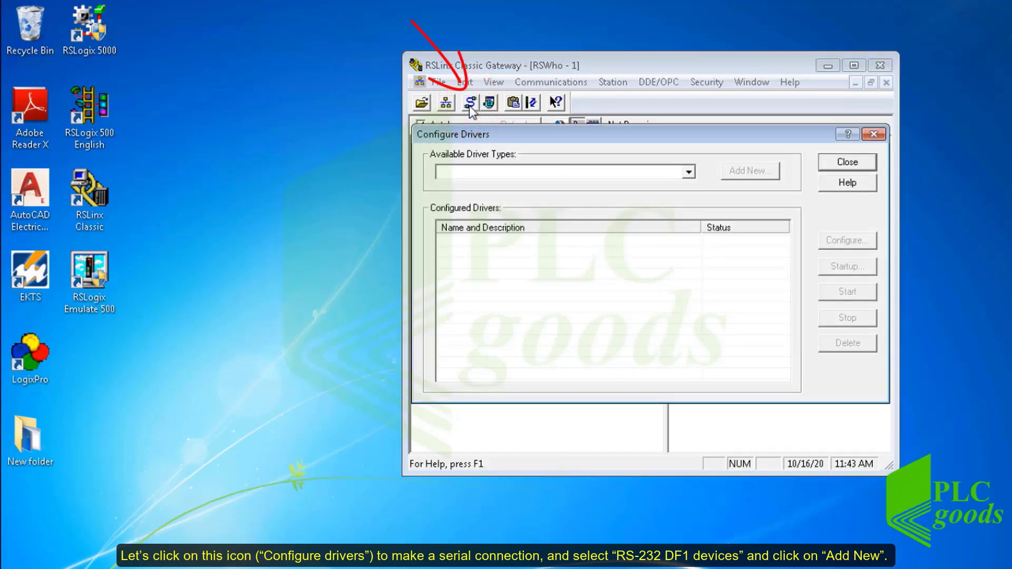
pyautogui.click(687, 172)
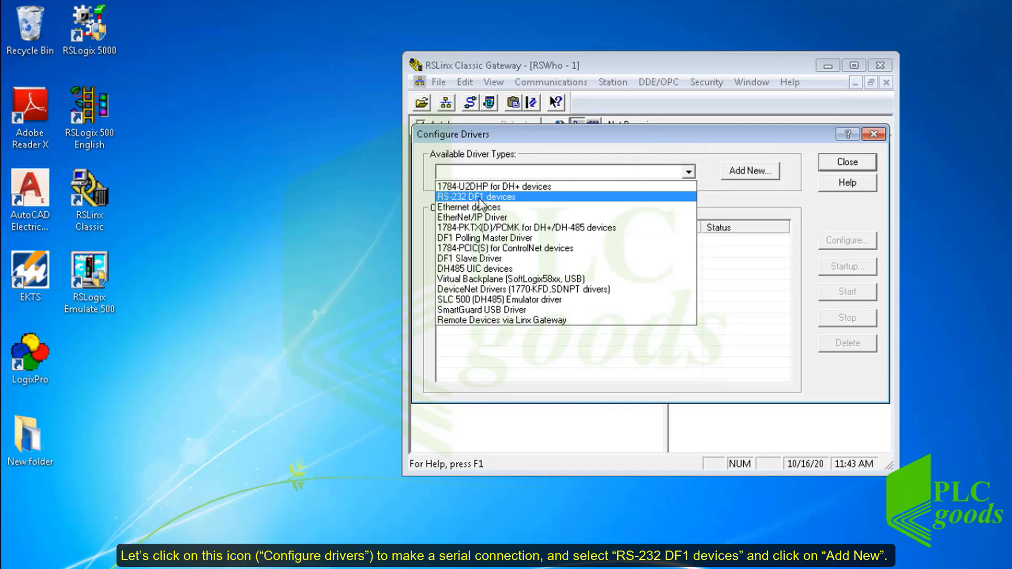
pyautogui.click(467, 198)
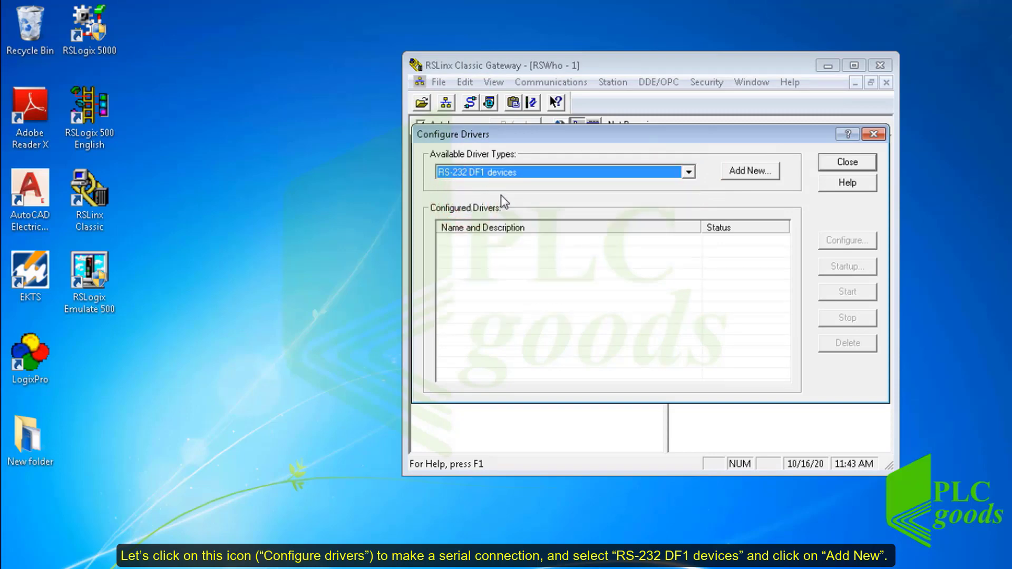
pyautogui.click(746, 175)
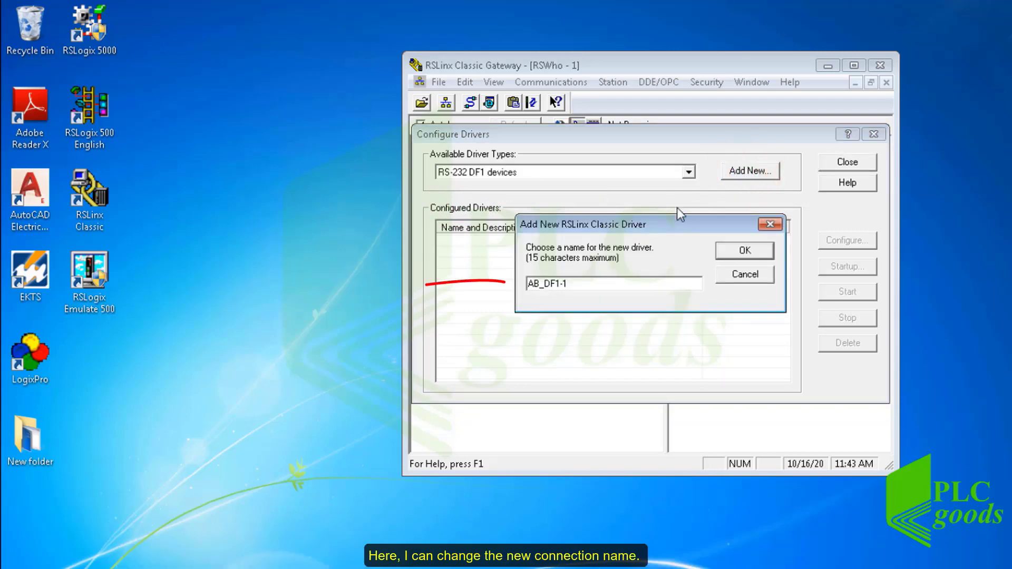
# Name the new driver AB_RS232 and accept the name.
pyautogui.click(569, 286)
pyautogui.write('W')
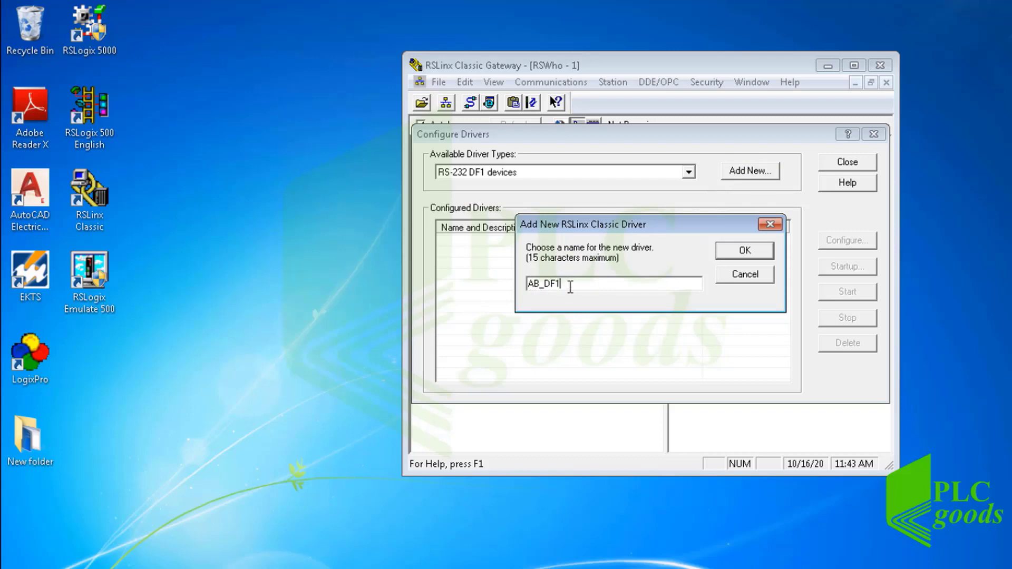
pyautogui.press('BackSpace')
pyautogui.press('BackSpace')
pyautogui.press('BackSpace')
pyautogui.write('RS232')
pyautogui.click(744, 250)
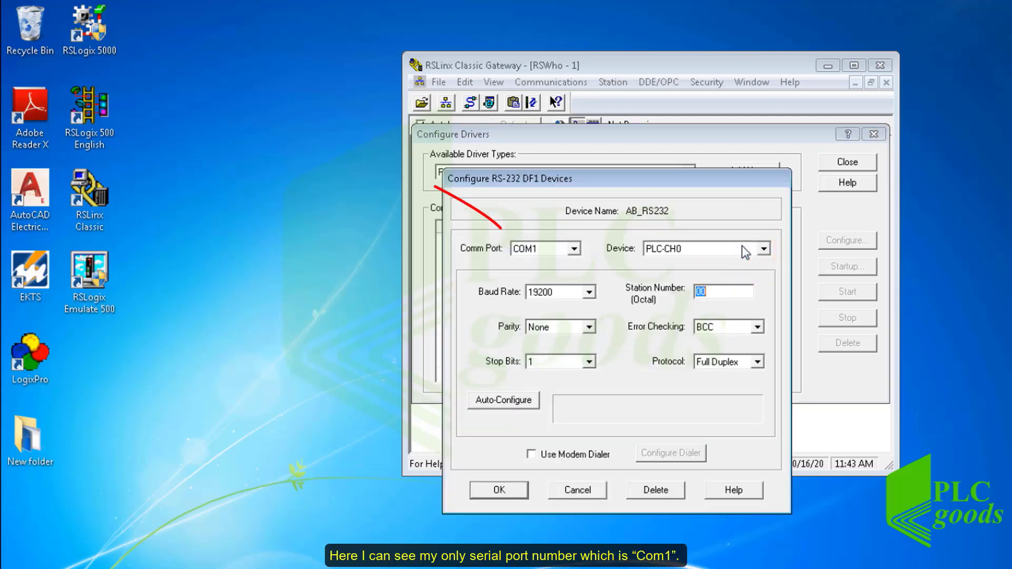
# Look up the computer's serial port number under Ports (COM & LPT) in Device Manager, then close Device Manager and Control Panel.
pyautogui.click(538, 252)
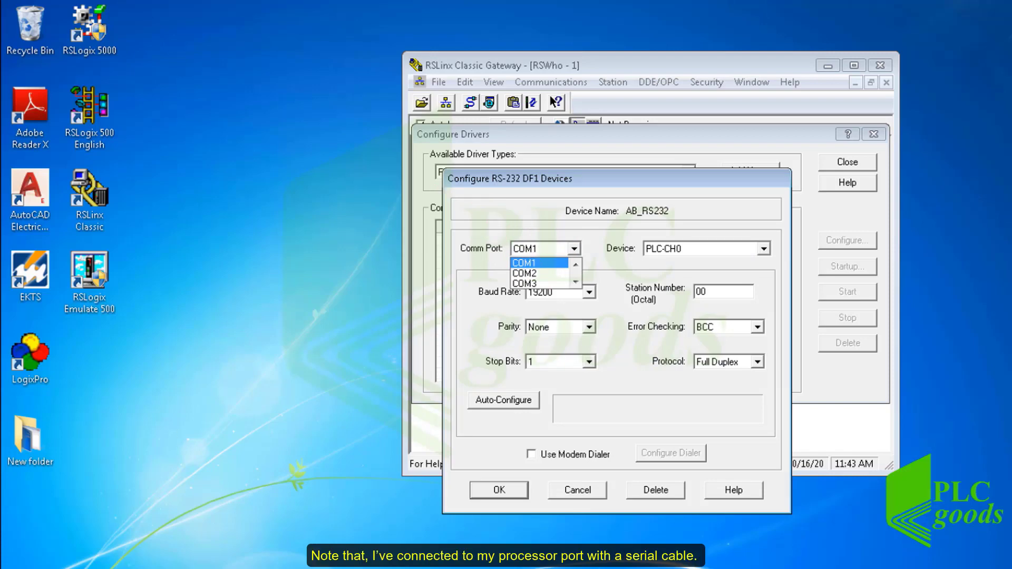
pyautogui.press('super')
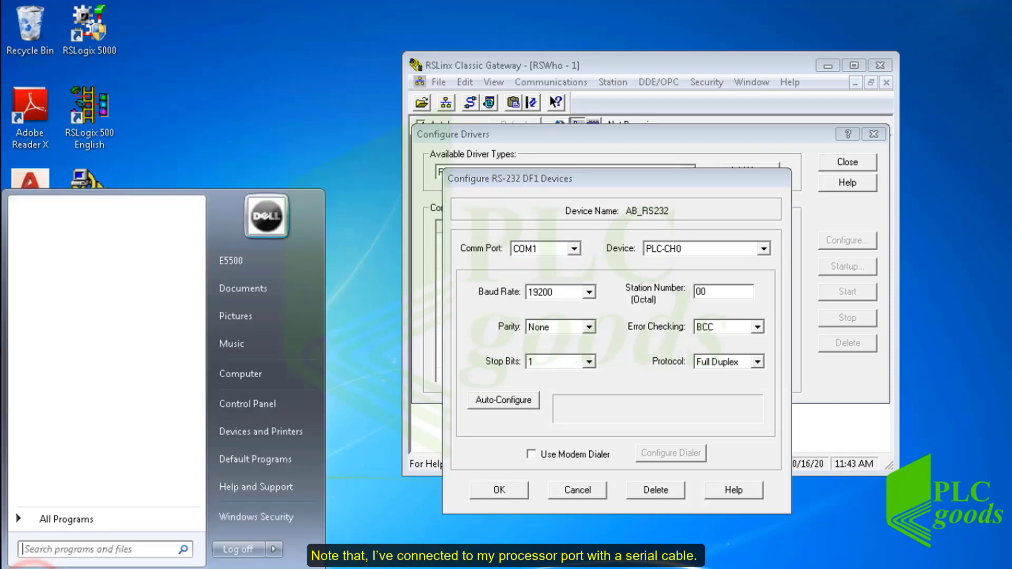
pyautogui.click(258, 417)
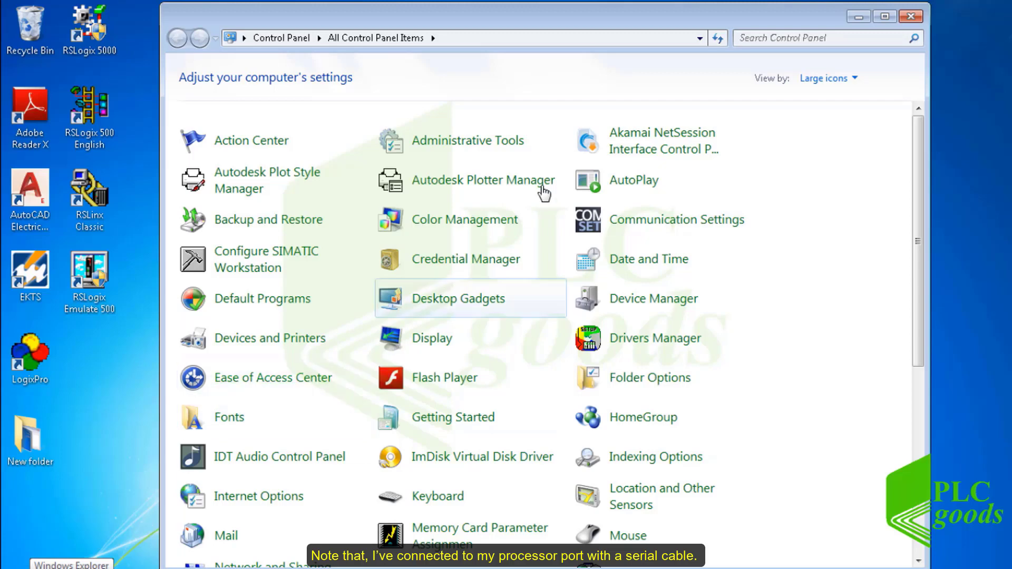
pyautogui.click(752, 39)
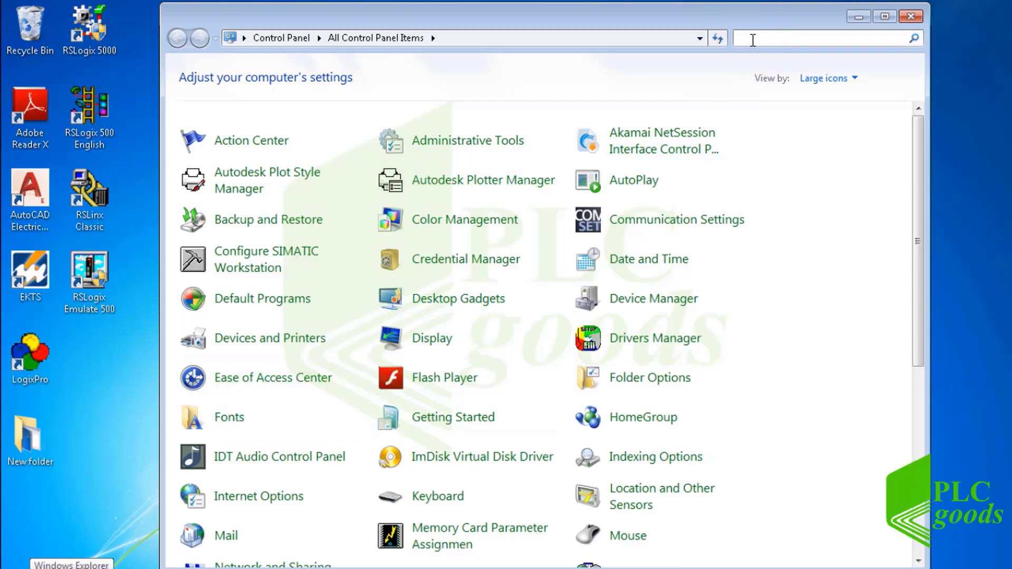
pyautogui.write('dev')
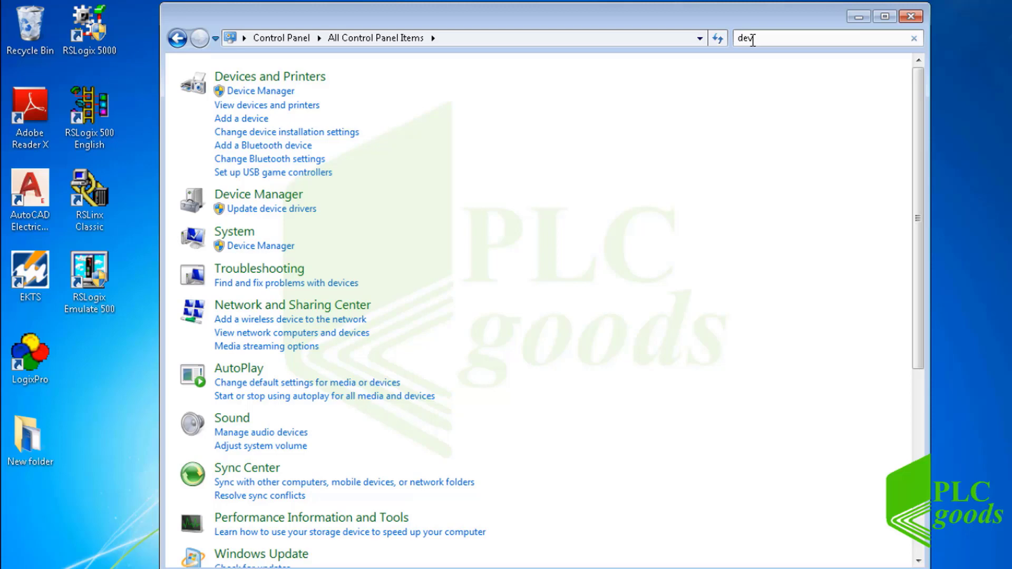
pyautogui.click(250, 96)
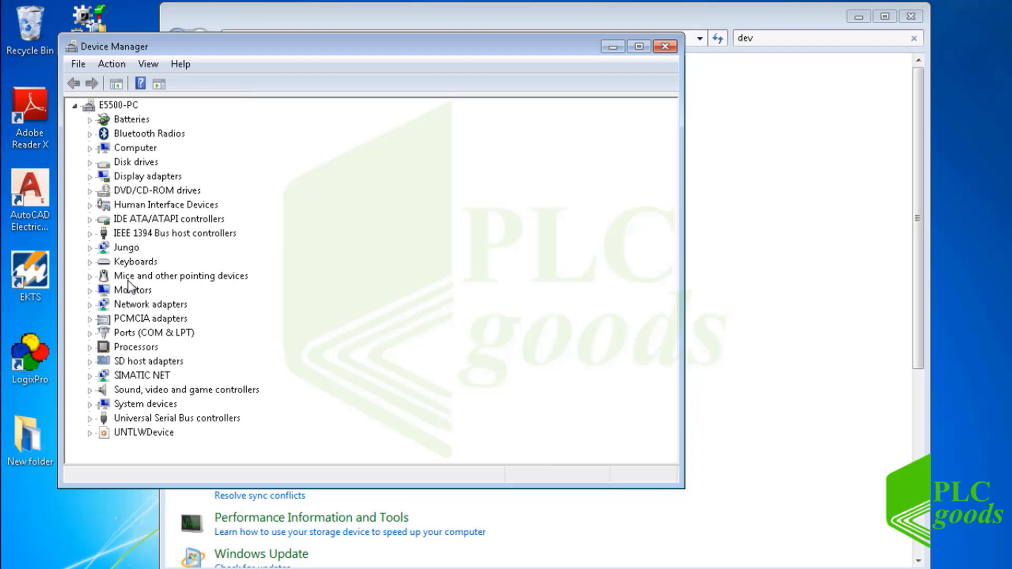
pyautogui.click(109, 332)
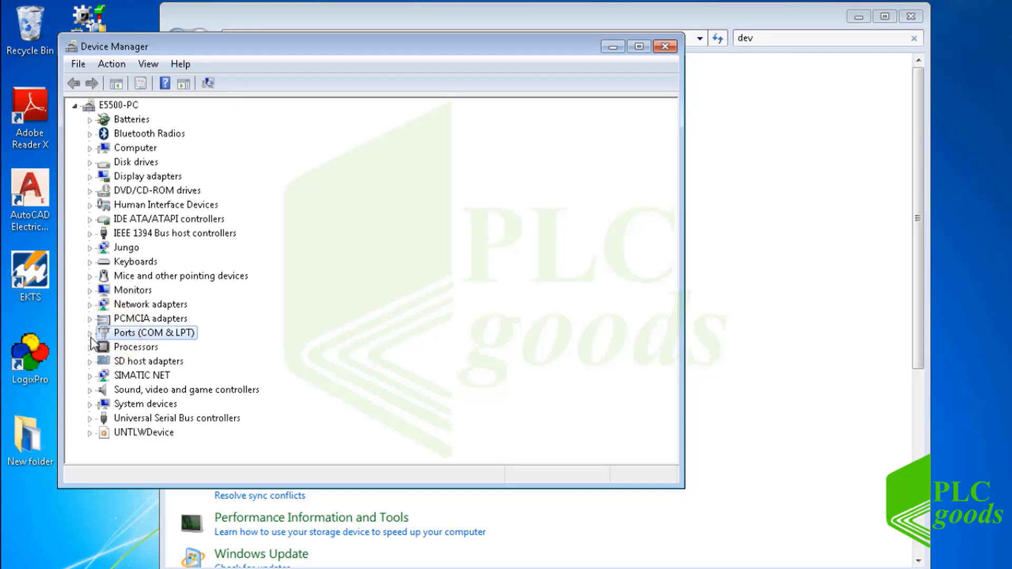
pyautogui.click(90, 334)
pyautogui.click(230, 347)
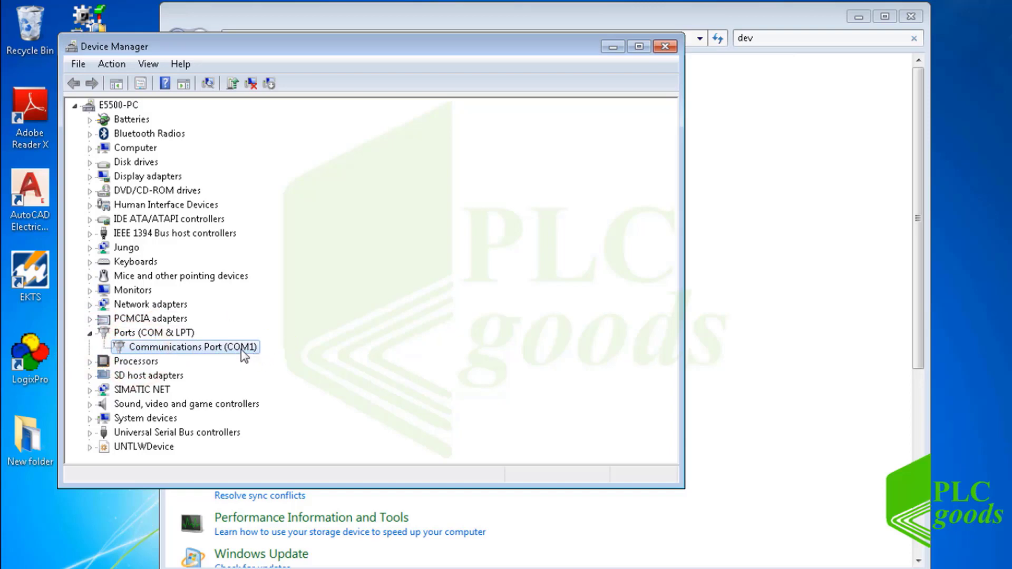
pyautogui.click(665, 46)
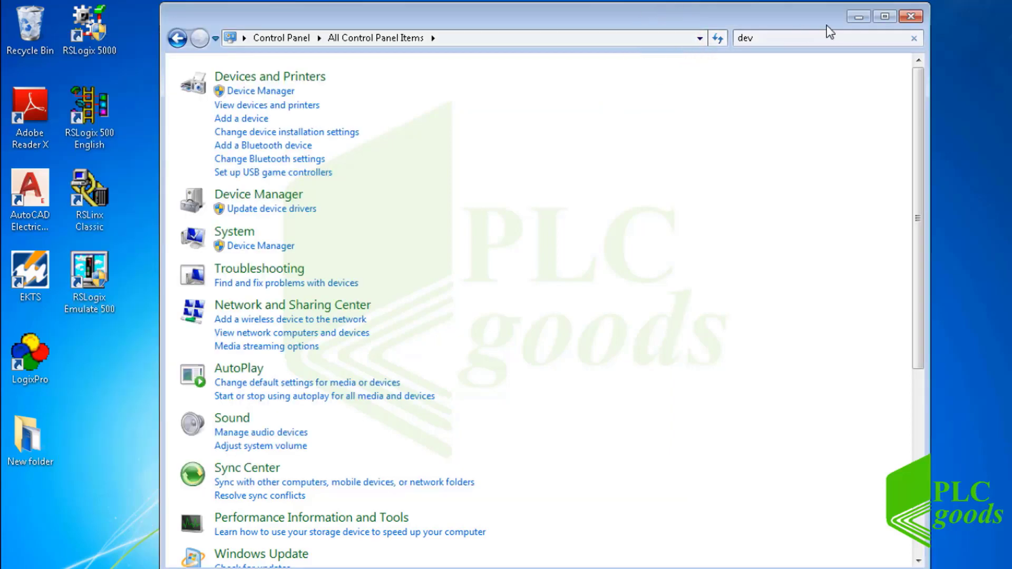
pyautogui.click(909, 17)
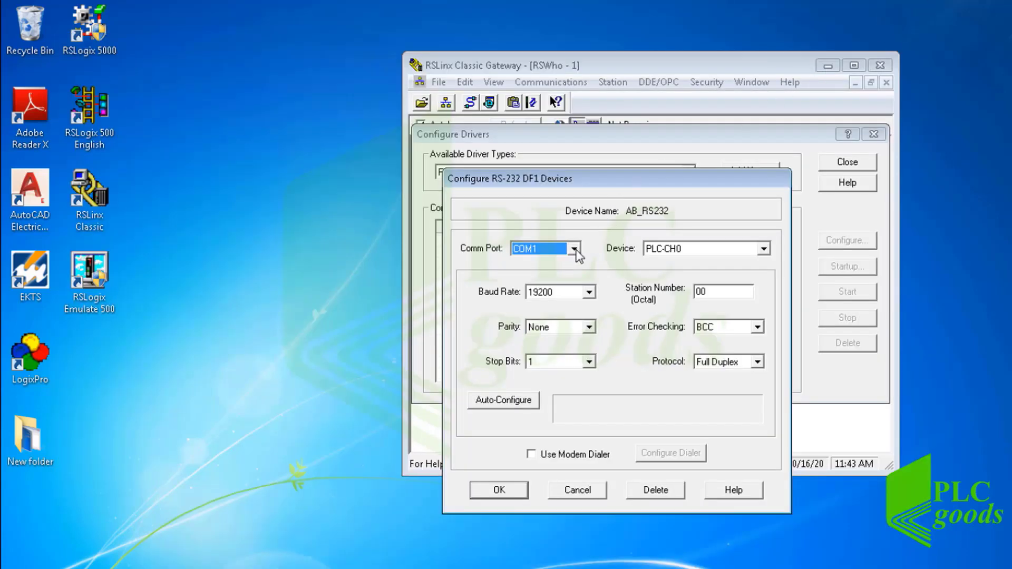
# Set the driver's comm port to COM1 and its device to Logix 5550 / CompactLogix.
pyautogui.click(574, 250)
pyautogui.click(533, 264)
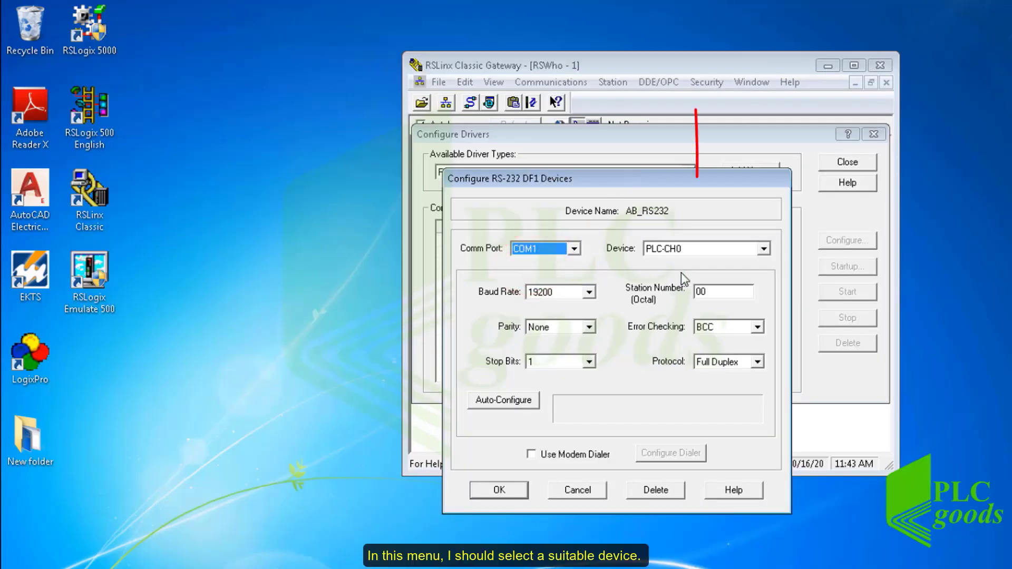
pyautogui.click(764, 249)
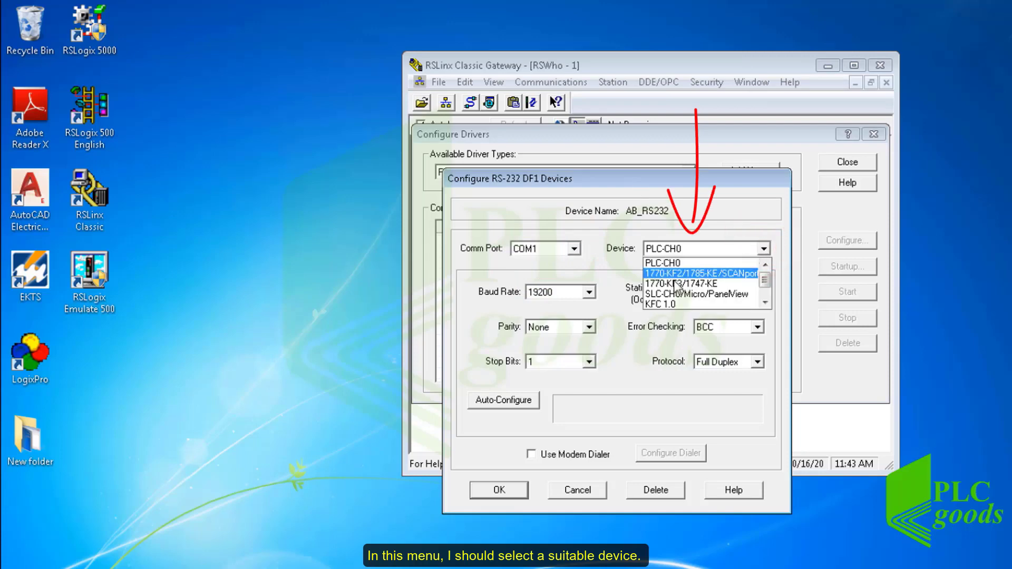
pyautogui.scroll(-1, 674, 287)
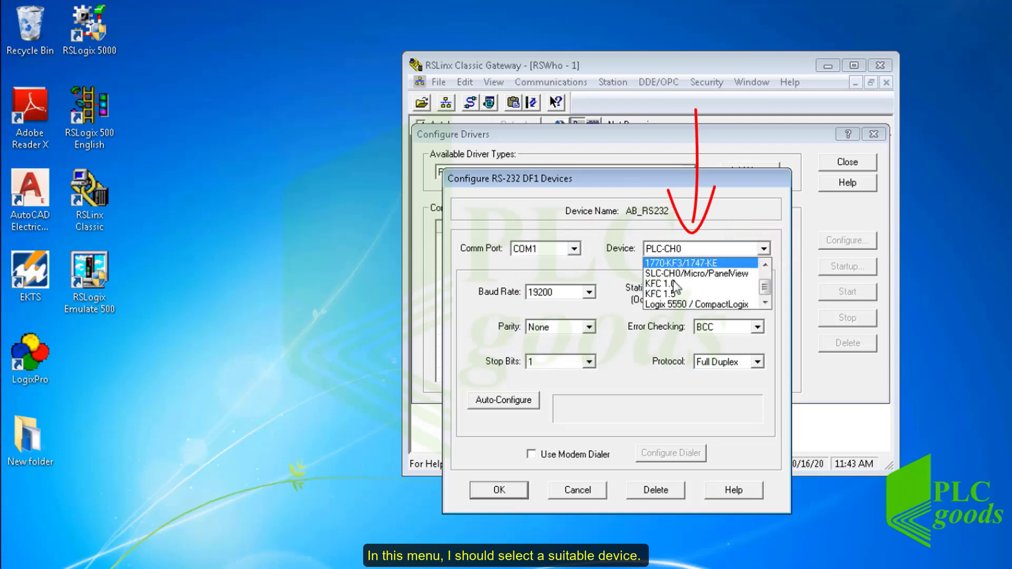
pyautogui.click(686, 306)
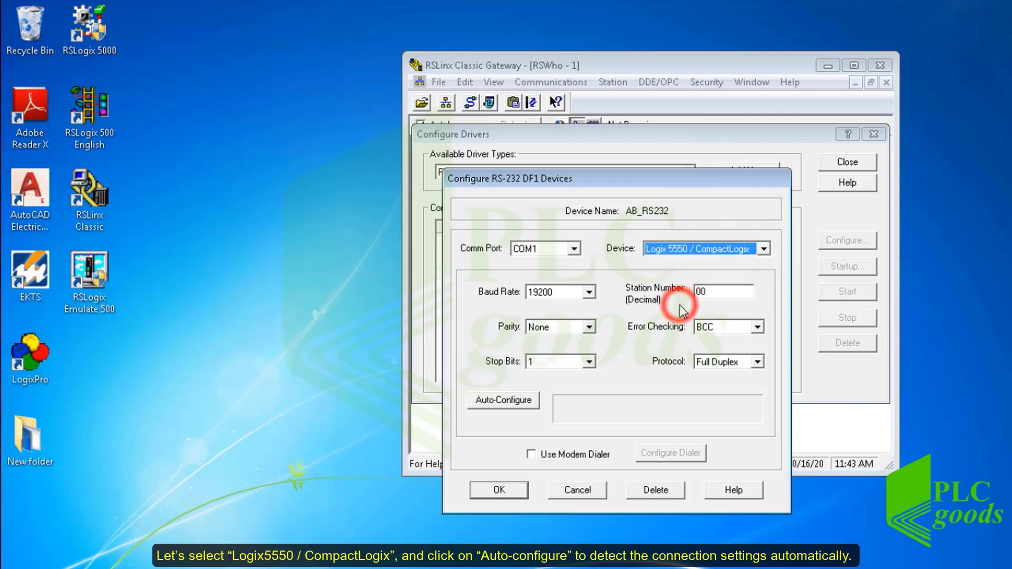
# Auto-configure the serial connection settings, accept them, and close the driver configuration.
pyautogui.click(502, 402)
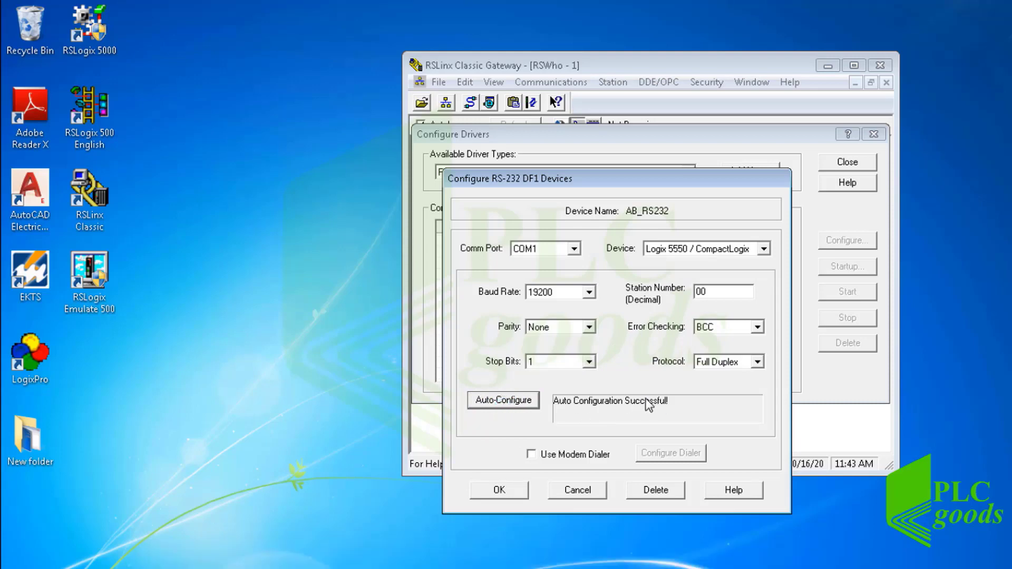
pyautogui.click(500, 491)
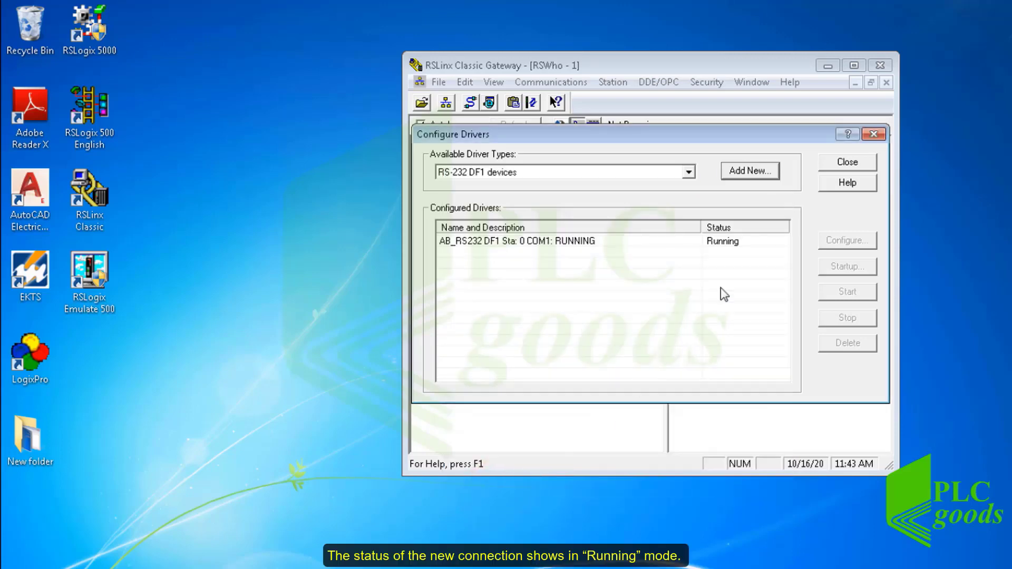
pyautogui.click(725, 241)
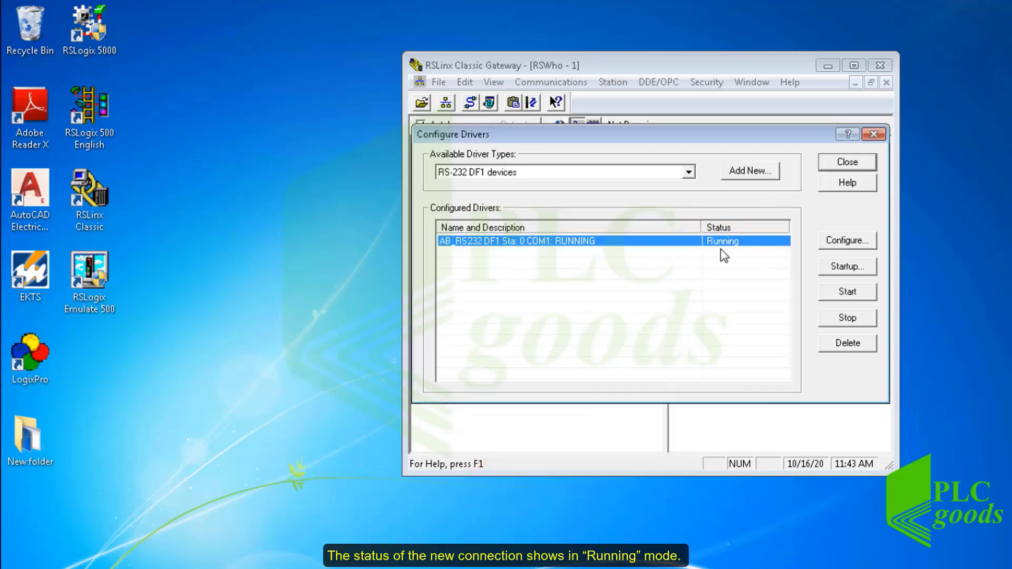
pyautogui.click(847, 161)
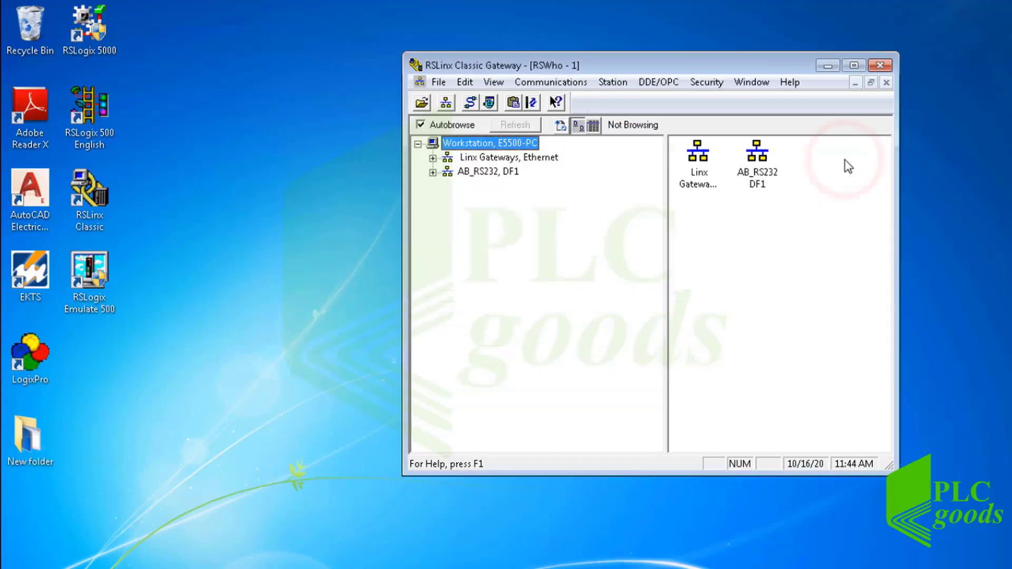
# Browse the AB_RS232 driver down to the 1756-A17 backplane and examine the processor and modules in slots 00 to 04.
pyautogui.click(432, 173)
pyautogui.click(448, 187)
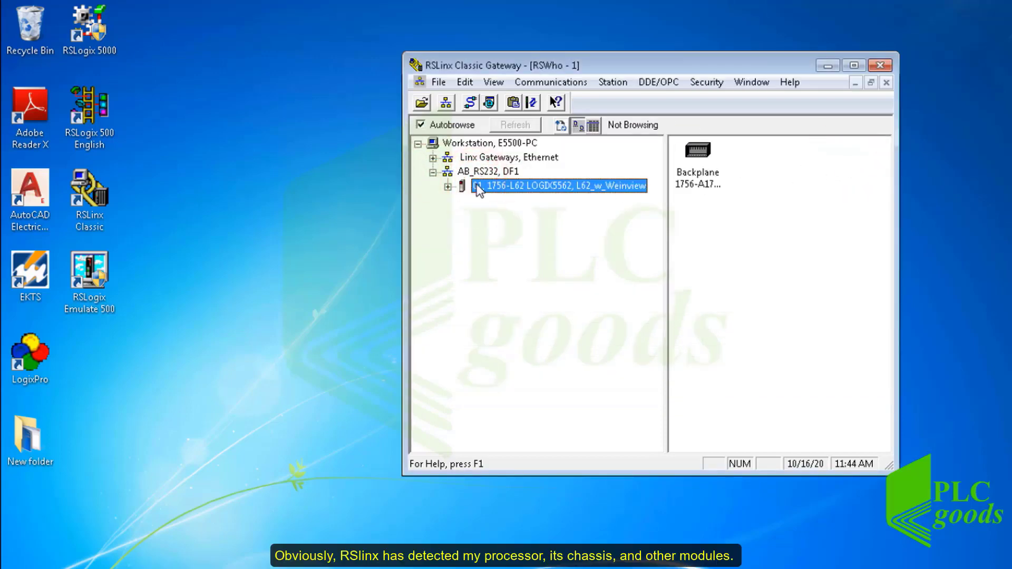
pyautogui.click(464, 201)
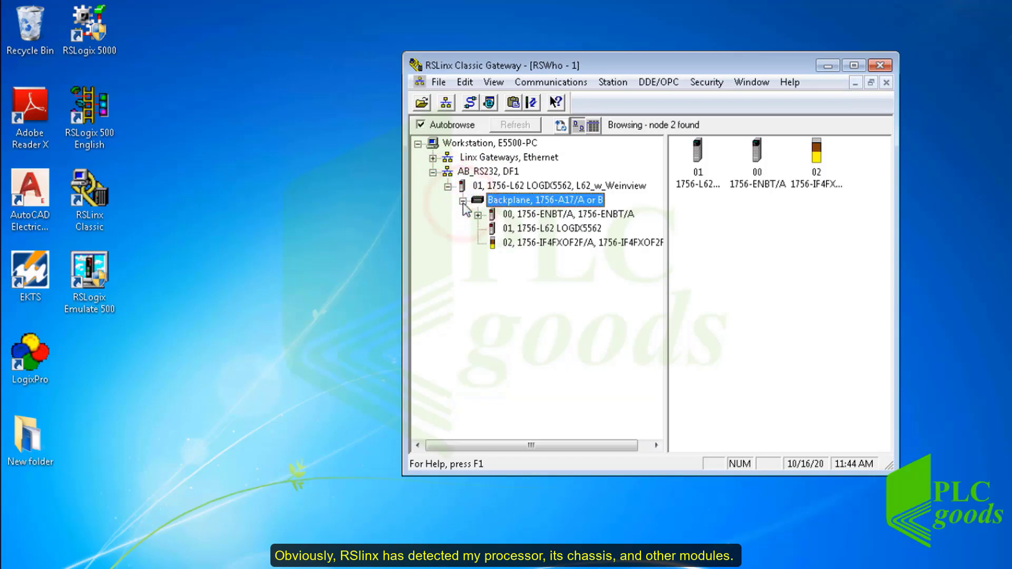
pyautogui.click(525, 214)
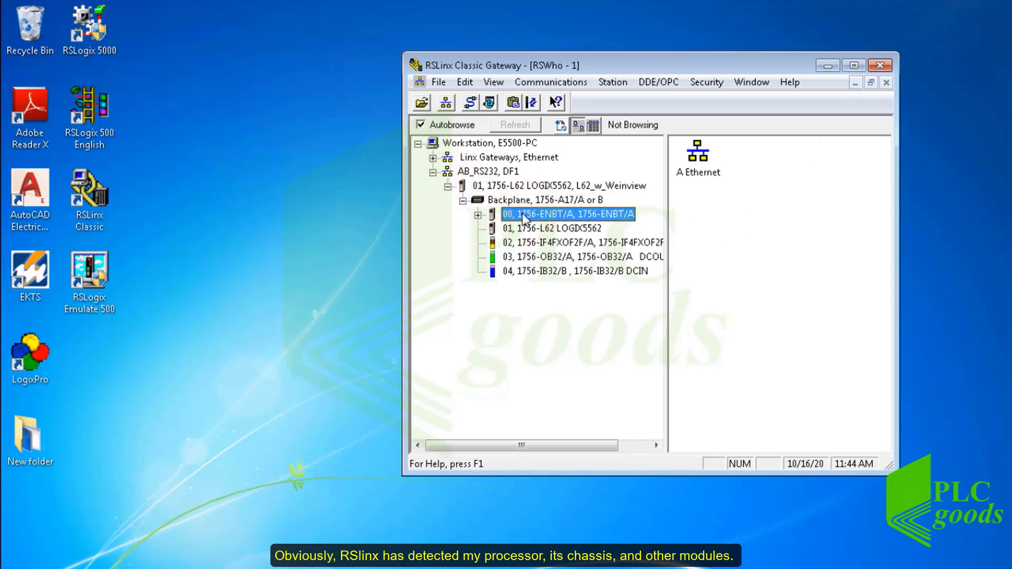
pyautogui.click(542, 228)
pyautogui.click(538, 242)
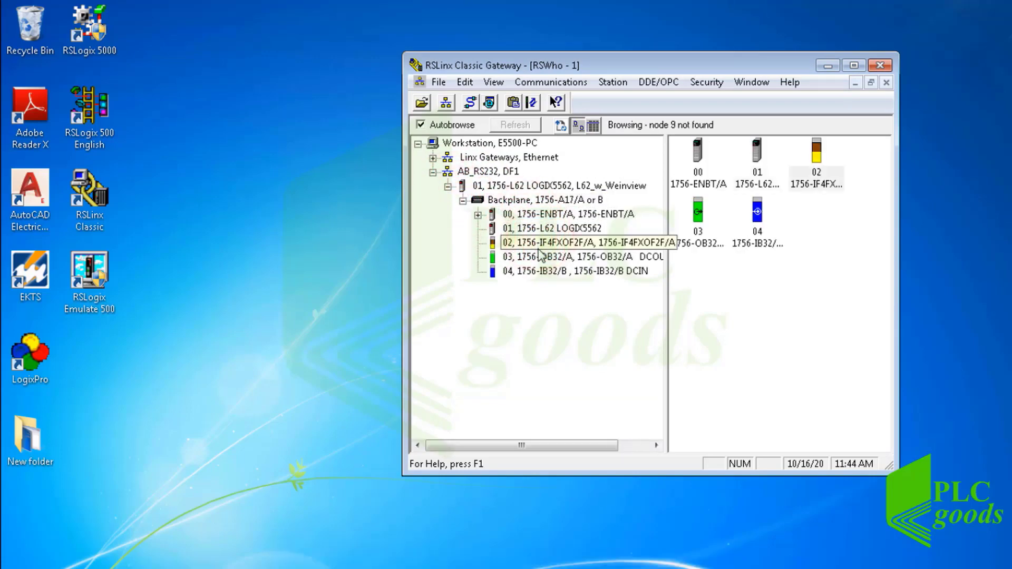
pyautogui.click(539, 257)
pyautogui.click(535, 271)
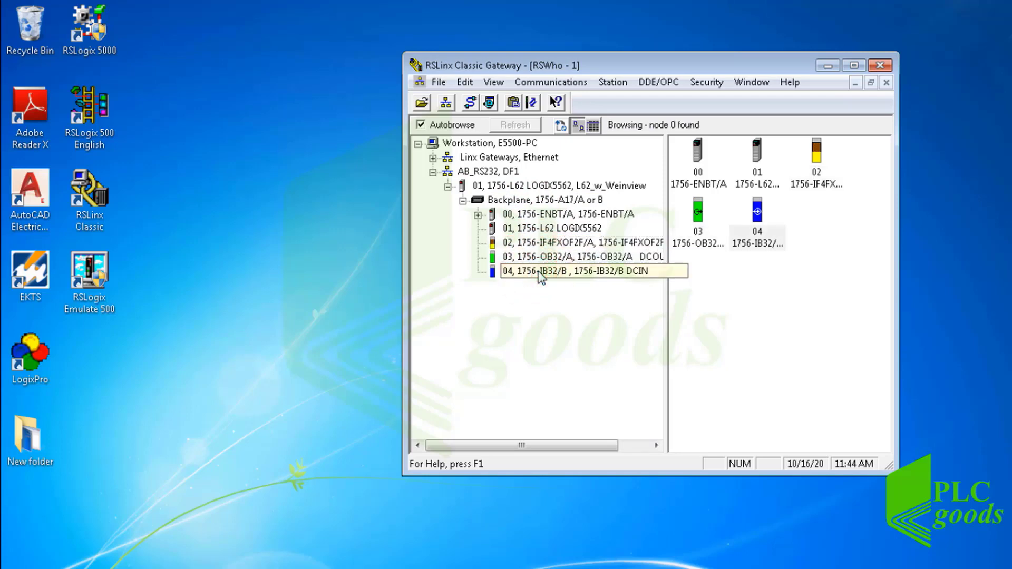
# Switch to RSLogix 5000 and select the 1756-L62 processor under AB_RS232 in Who Active.
pyautogui.hotkey('alt', 'Tab')
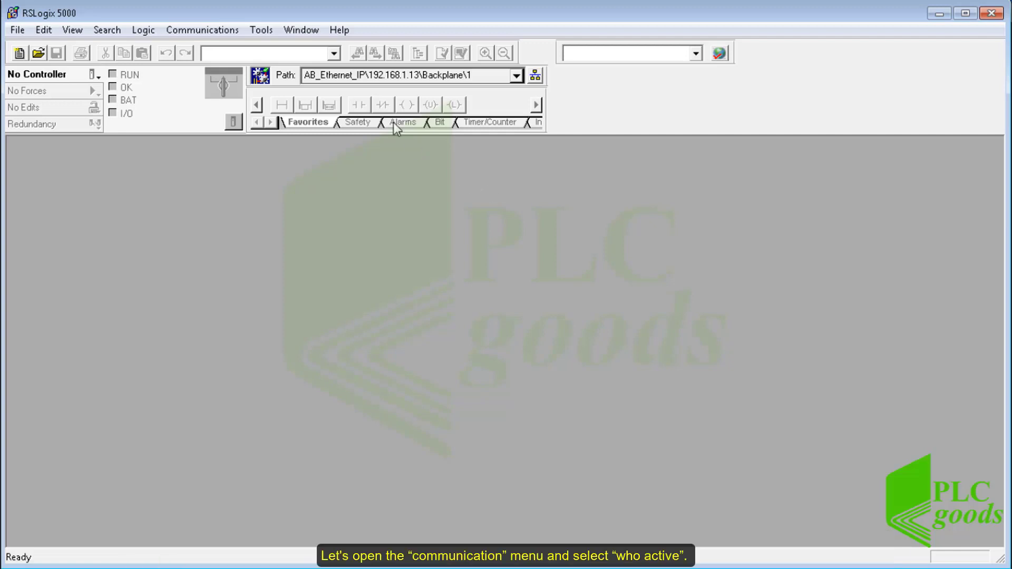
pyautogui.click(183, 32)
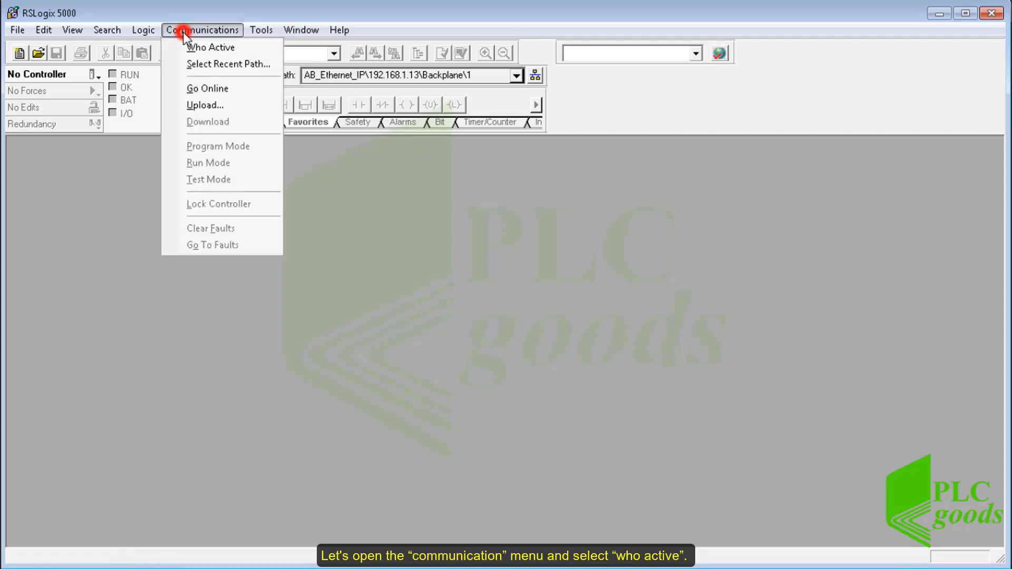
pyautogui.click(205, 49)
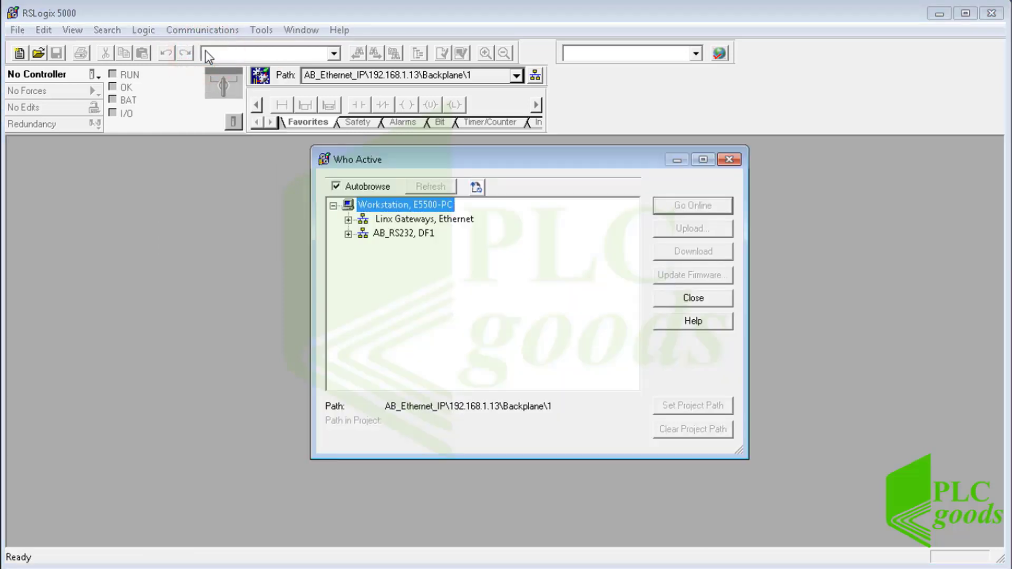
pyautogui.click(348, 234)
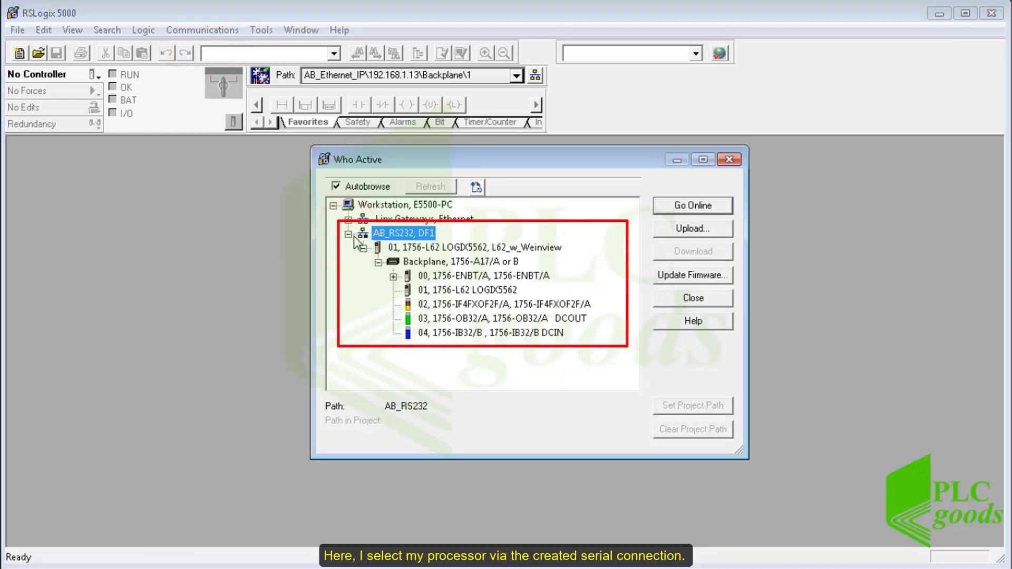
pyautogui.click(426, 251)
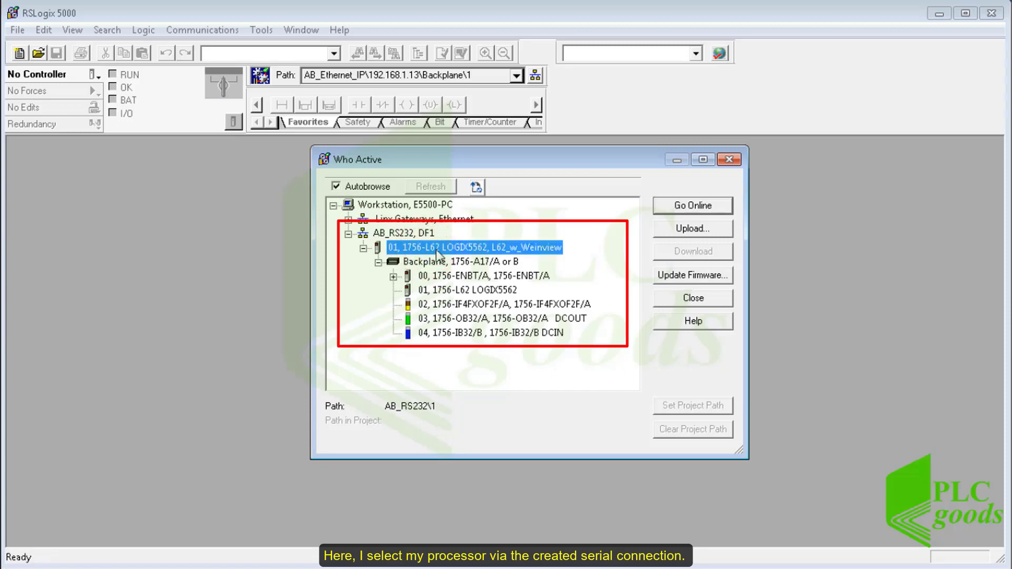
# Upload the project from the 1756-L62 controller, reviewing its general data and creating the project file L62_w_Weinview.ACD on the Desktop.
pyautogui.click(673, 230)
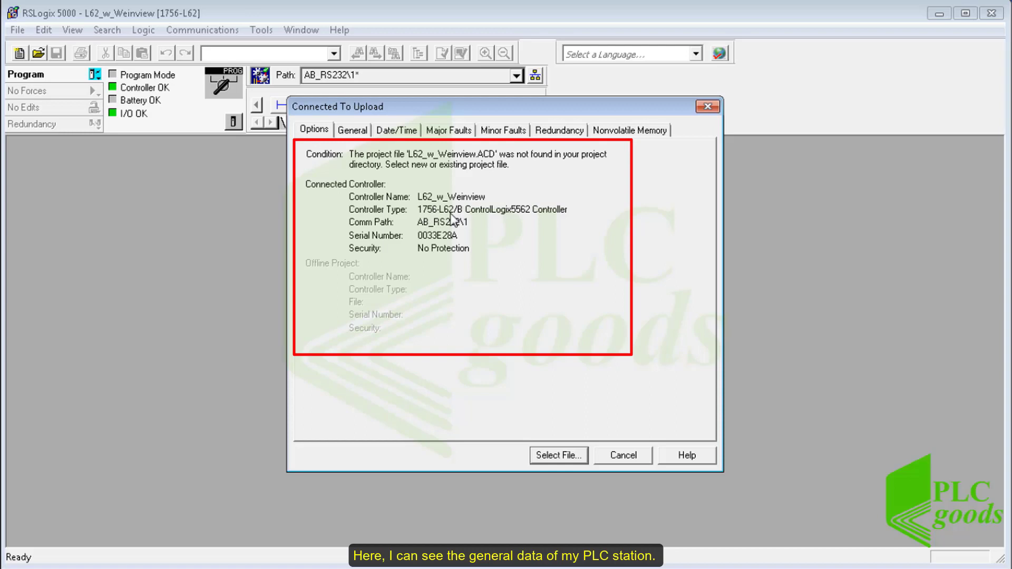
pyautogui.click(352, 130)
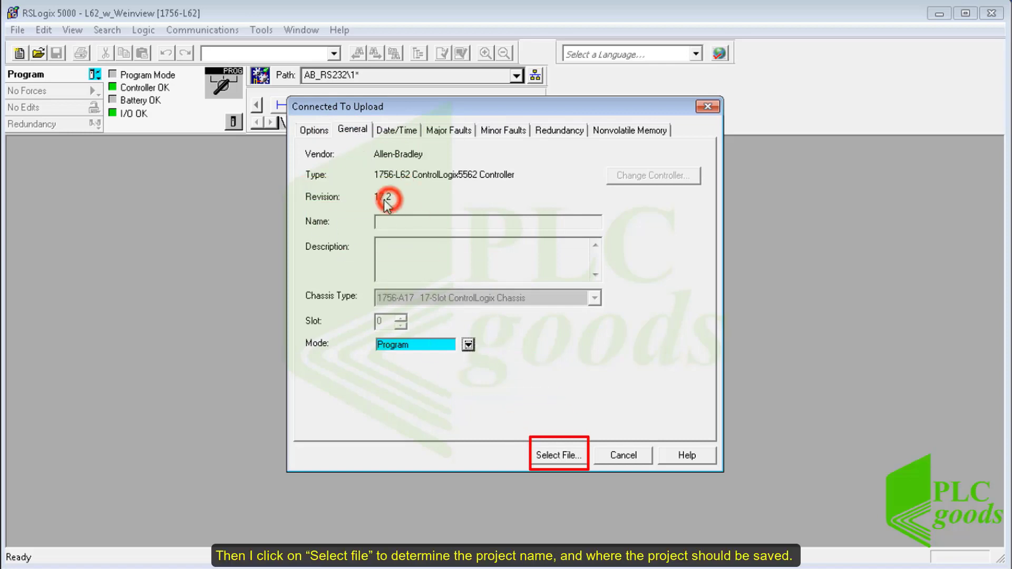
pyautogui.click(316, 129)
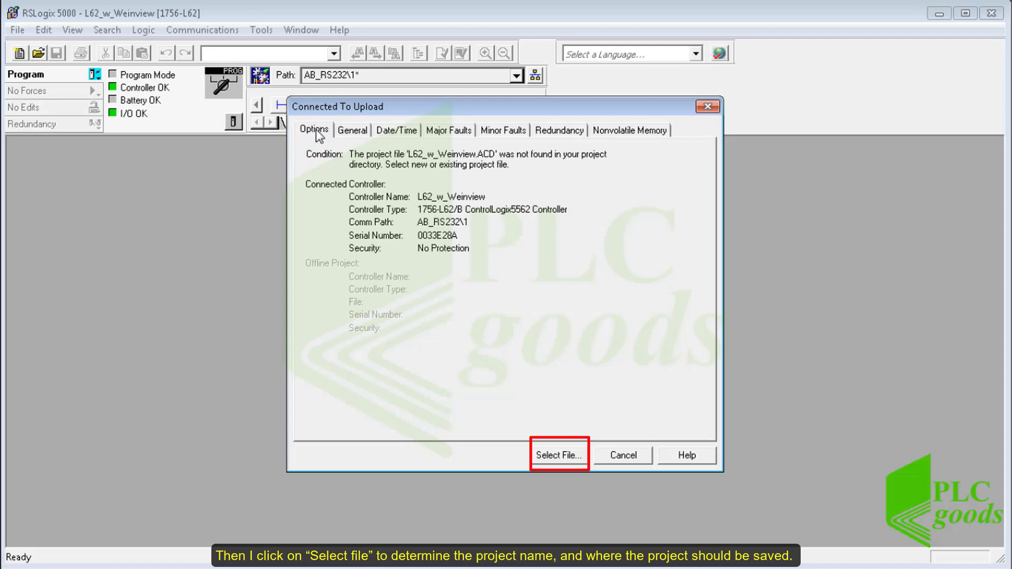
pyautogui.click(550, 450)
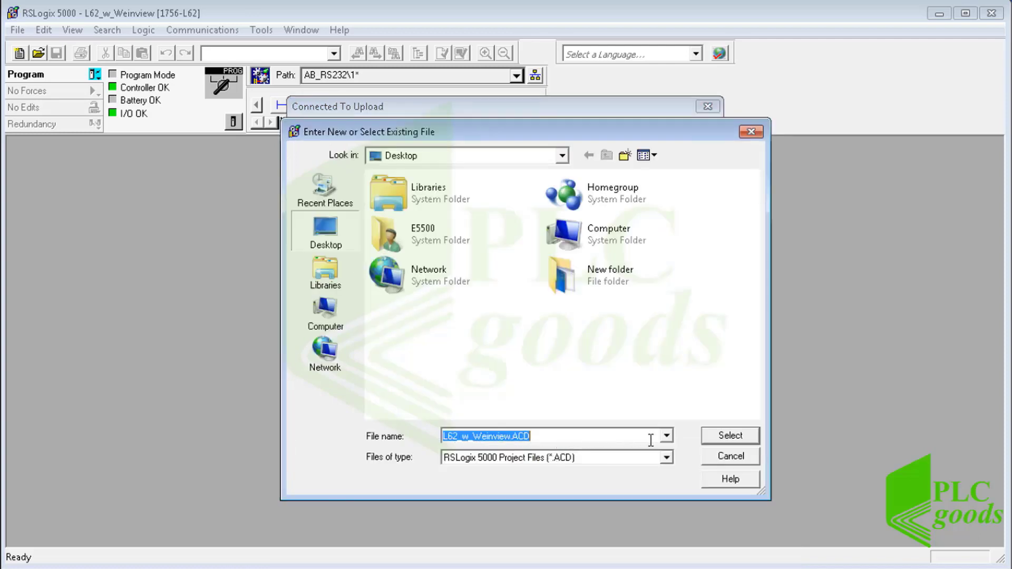
pyautogui.click(730, 436)
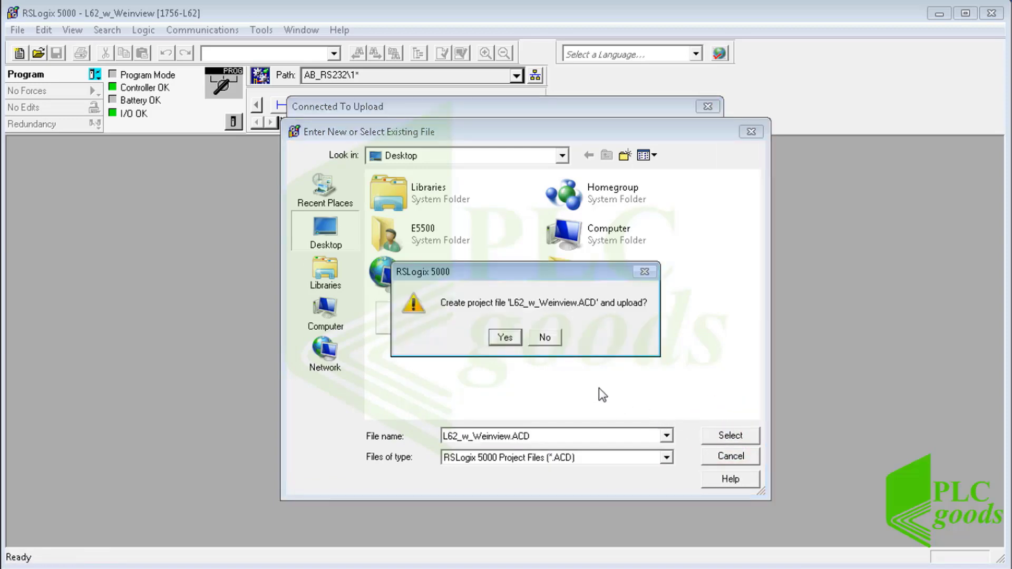
pyautogui.click(504, 337)
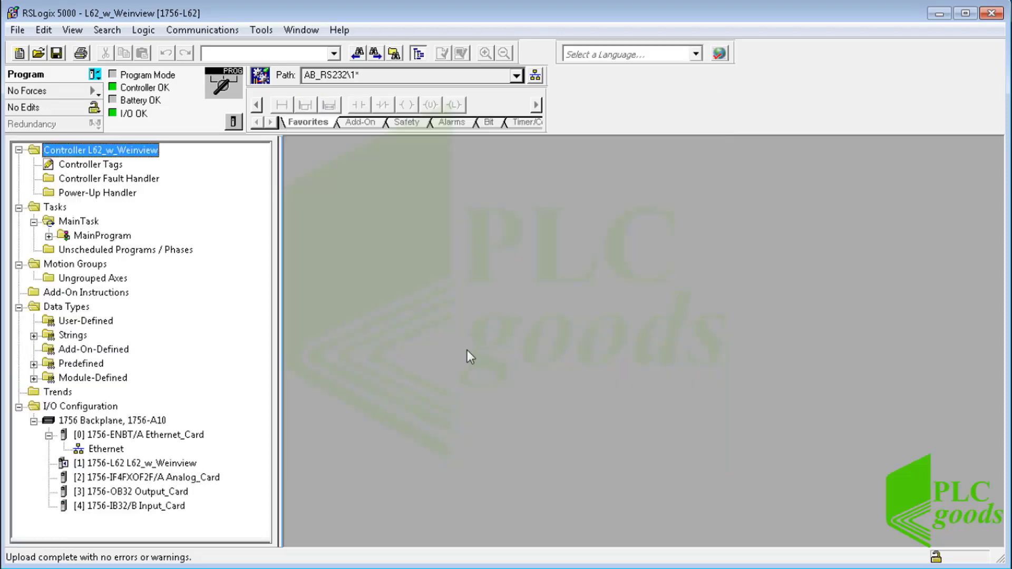
# Review the hardware modules in the uploaded I/O configuration and open the MainRoutine of MainProgram.
pyautogui.click(87, 406)
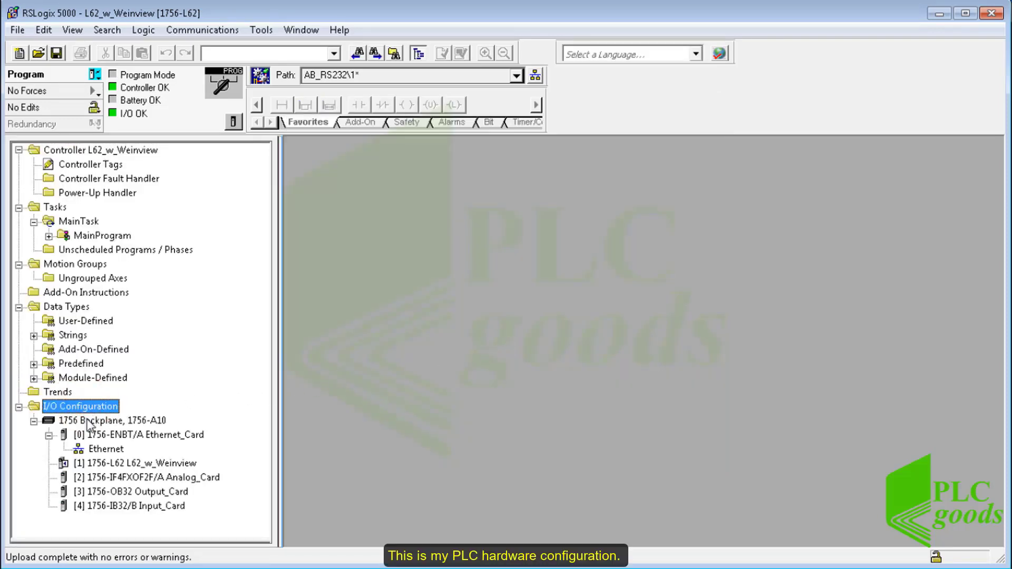
pyautogui.click(112, 435)
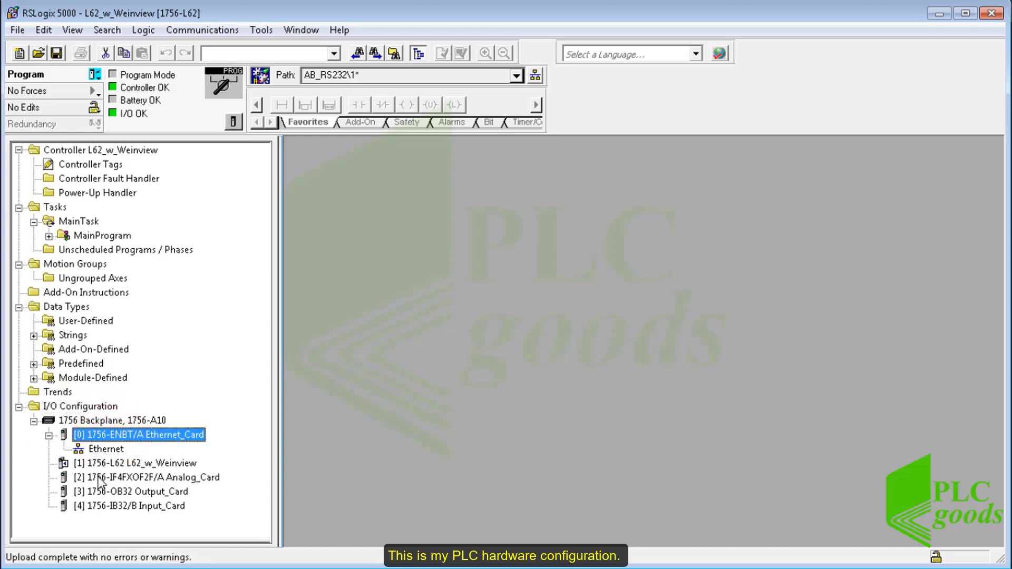
pyautogui.click(48, 236)
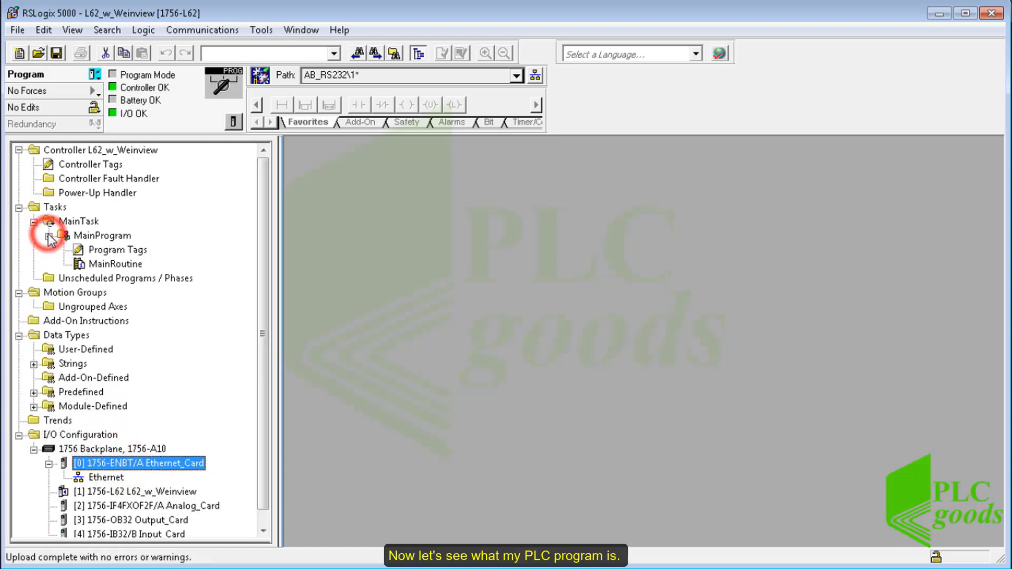
pyautogui.doubleClick(113, 263)
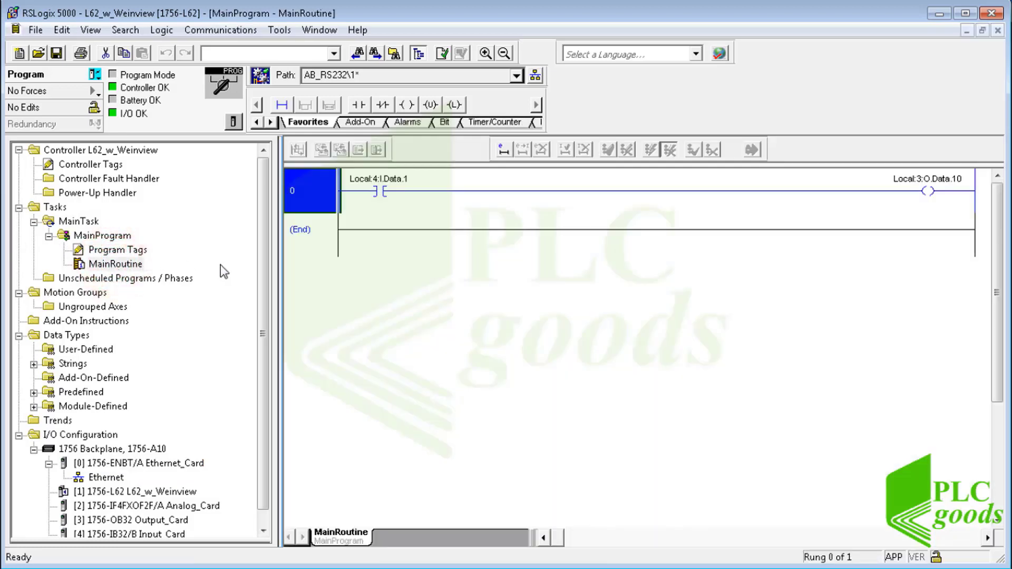
# Try to change the address of the rung 0 input contact while online with the controller.
pyautogui.click(382, 192)
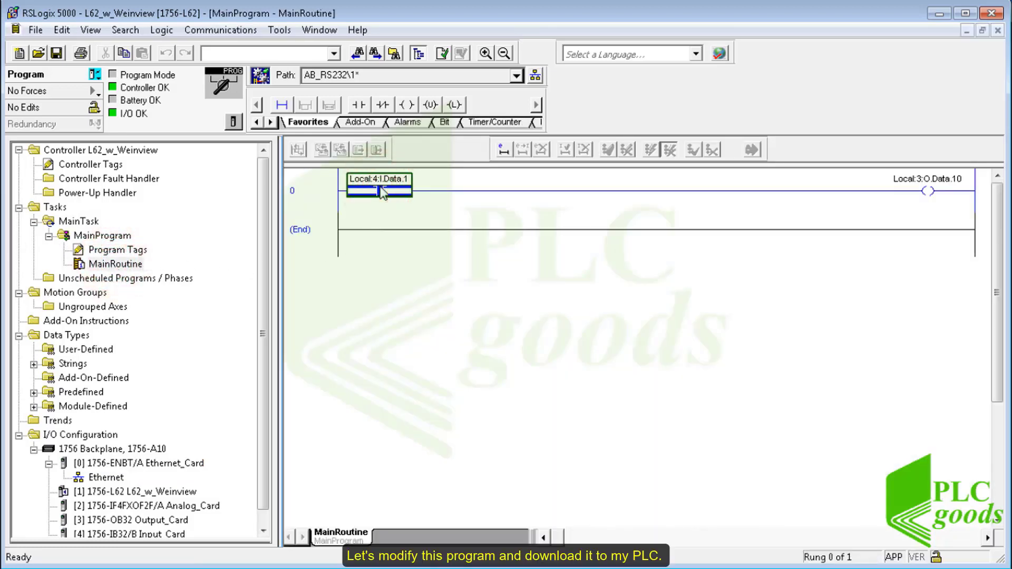
pyautogui.doubleClick(402, 182)
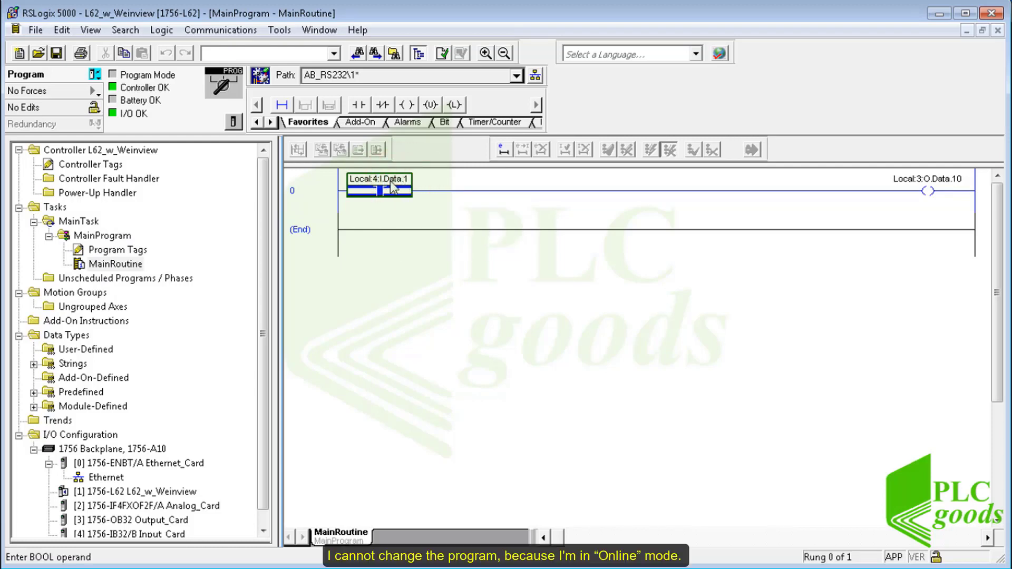
pyautogui.click(385, 178)
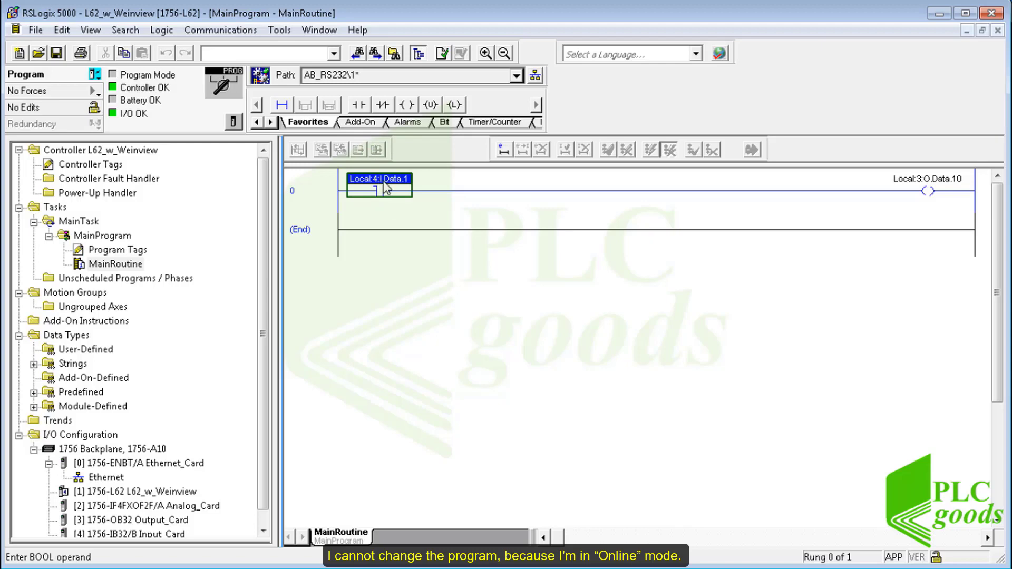
# Take the project offline from the controller.
pyautogui.click(95, 75)
pyautogui.click(95, 76)
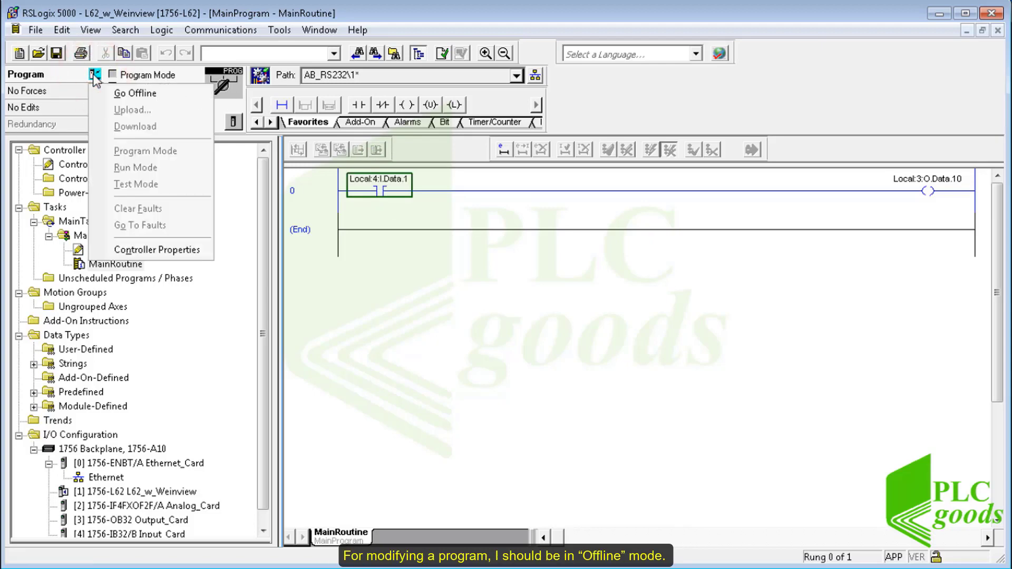
pyautogui.click(132, 92)
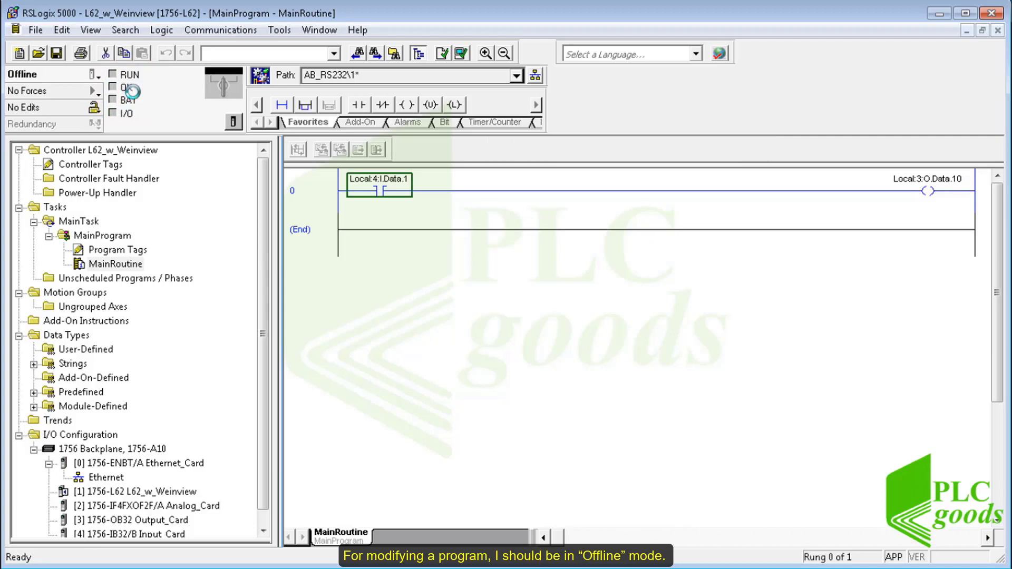
# Change the rung 0 input contact's address to Local:4:I.Data.0, the first bit of the slot 4 input card.
pyautogui.doubleClick(379, 179)
pyautogui.click(416, 178)
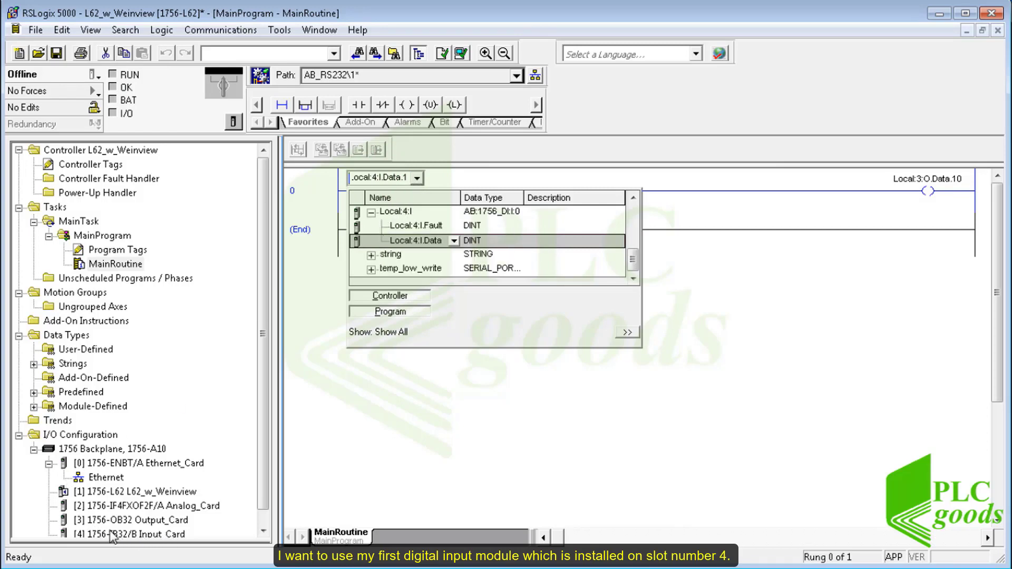
pyautogui.click(401, 211)
pyautogui.click(430, 241)
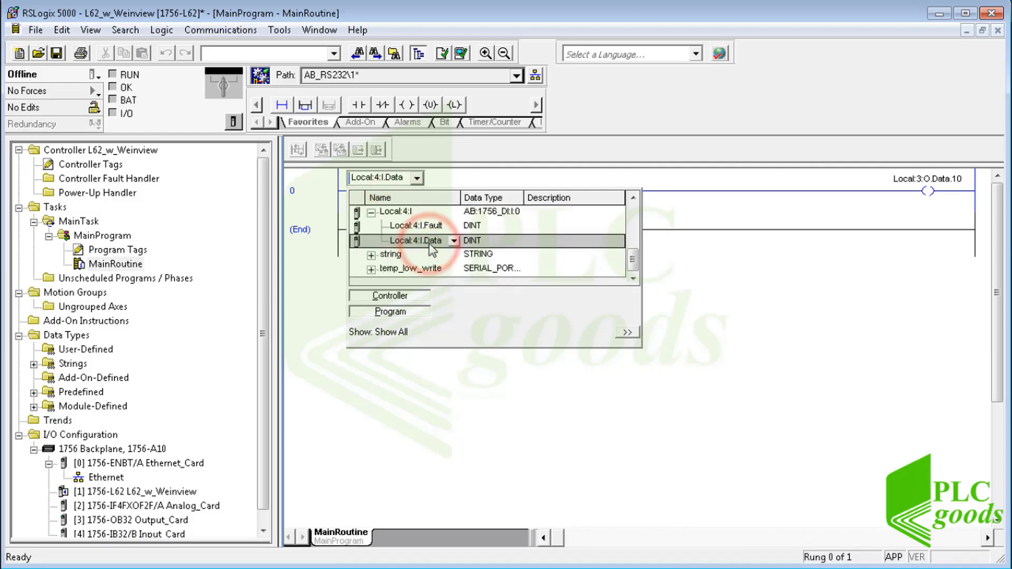
pyautogui.click(454, 242)
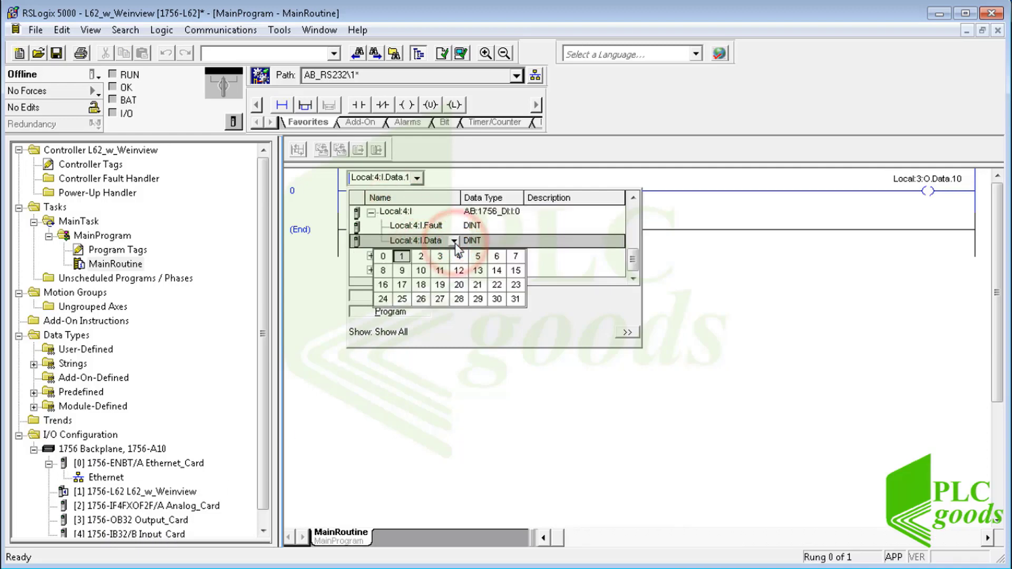
pyautogui.click(383, 257)
pyautogui.click(414, 199)
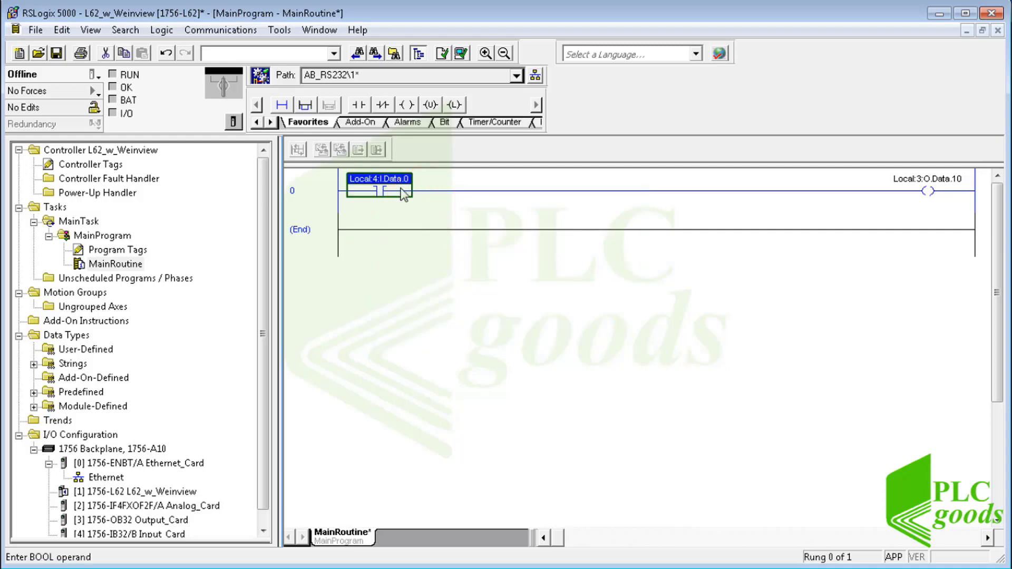
# Change the rung 0 output coil's address to Local:3:O.Data.0, the first bit of the slot 3 output card.
pyautogui.click(927, 179)
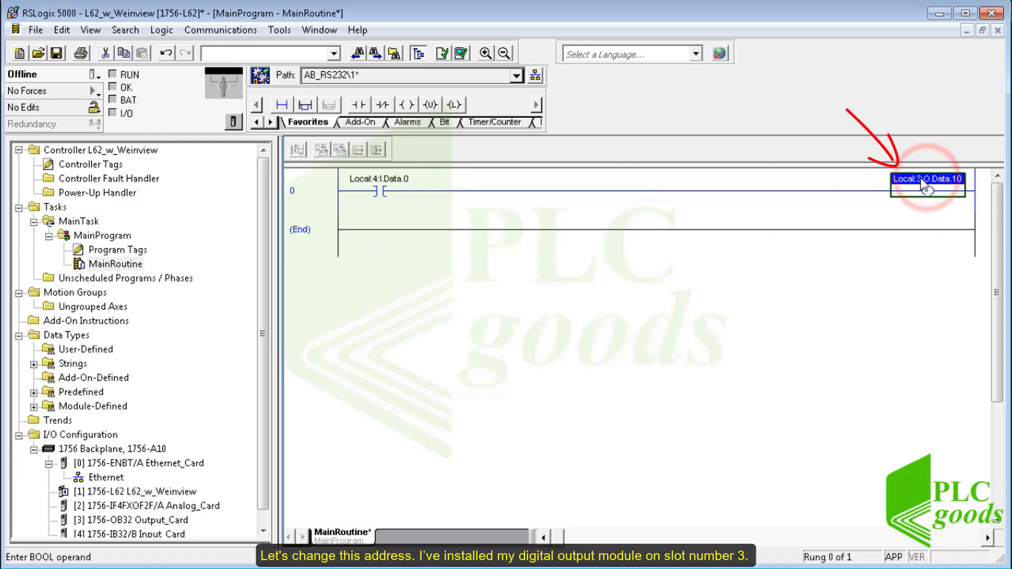
pyautogui.click(123, 520)
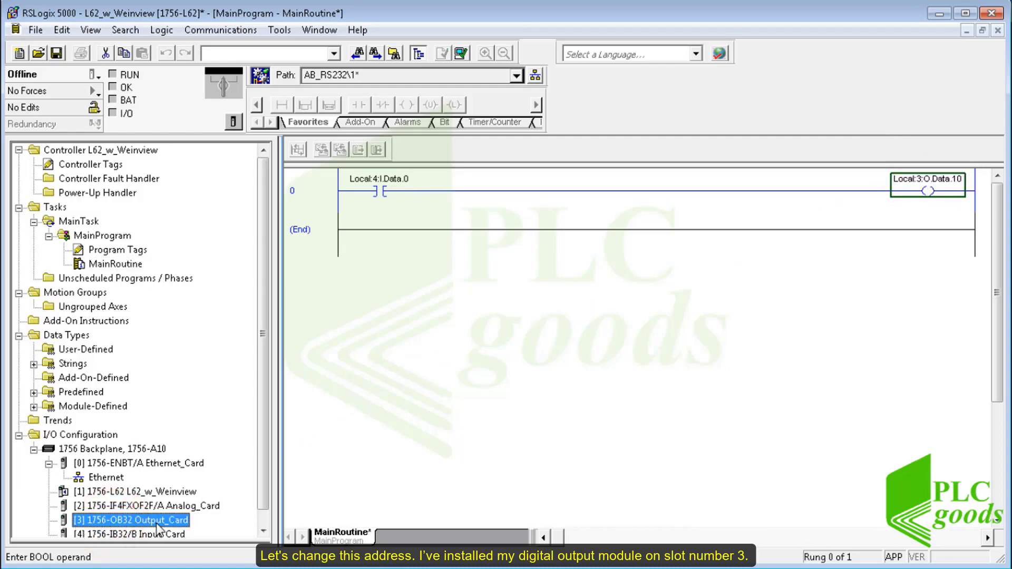
pyautogui.doubleClick(918, 179)
pyautogui.click(969, 177)
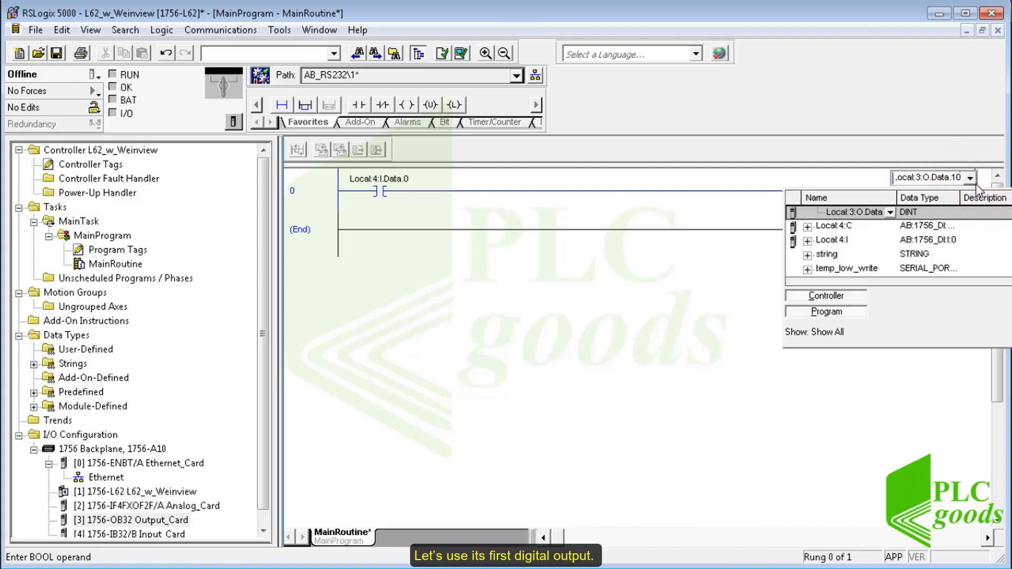
pyautogui.scroll(3, 985, 234)
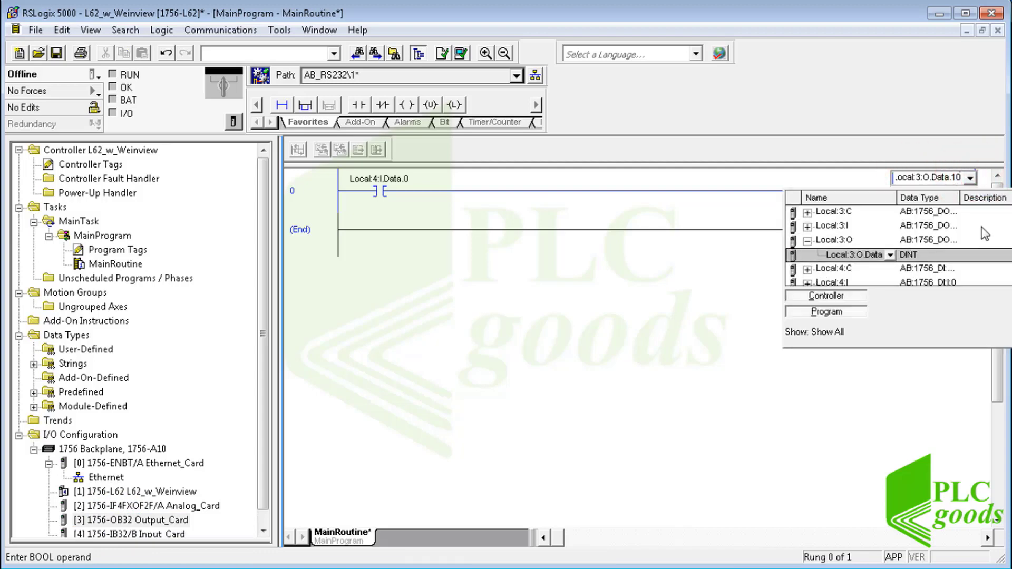
pyautogui.click(830, 240)
pyautogui.click(844, 256)
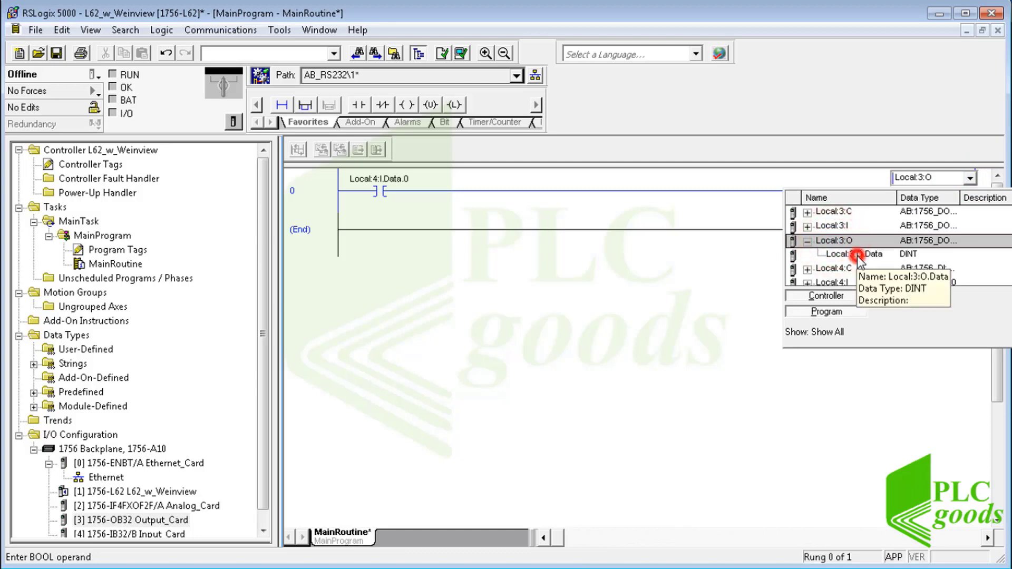
pyautogui.click(891, 255)
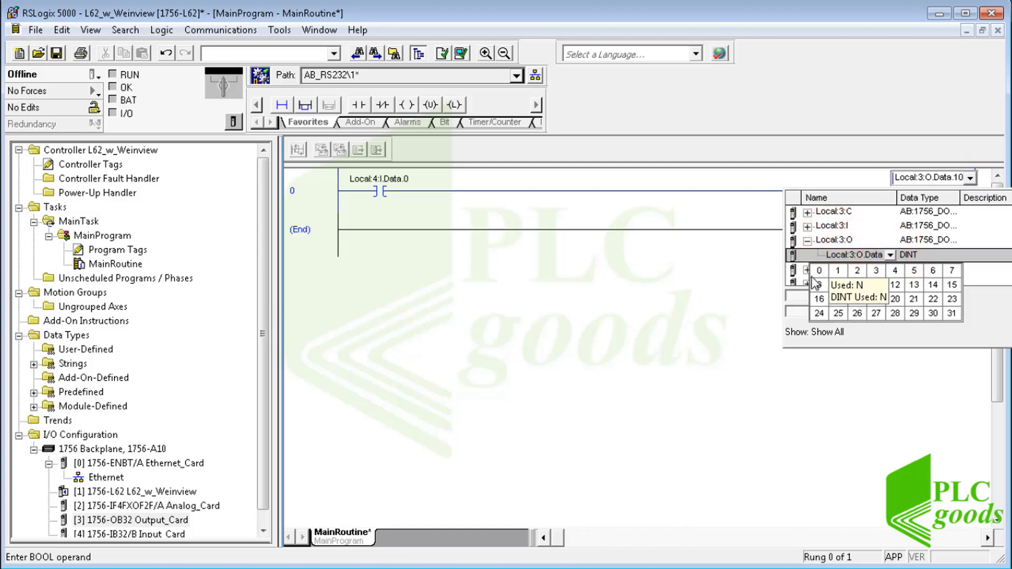
pyautogui.click(824, 272)
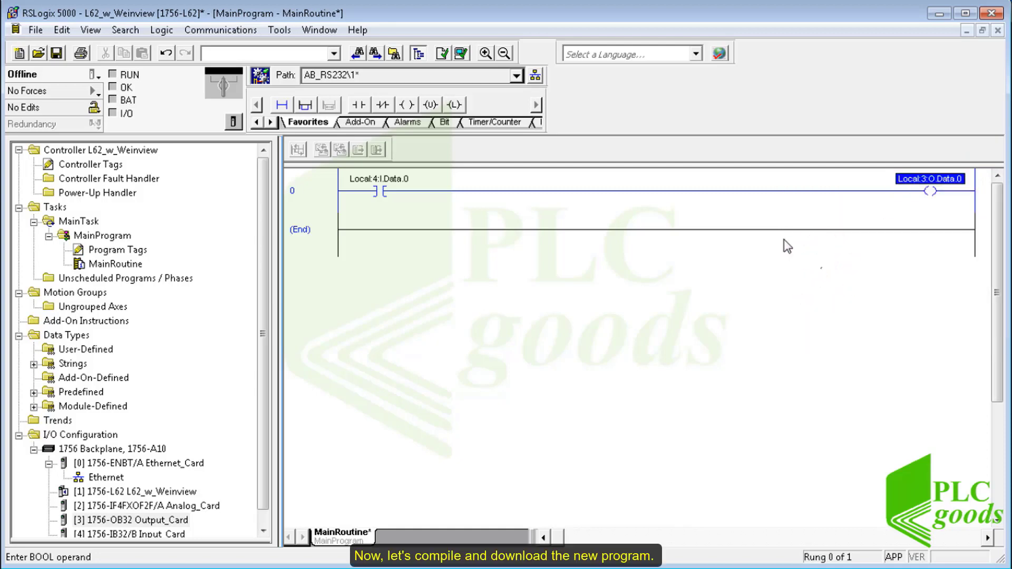
# Verify the whole controller project and the modified MainRoutine for errors.
pyautogui.click(461, 53)
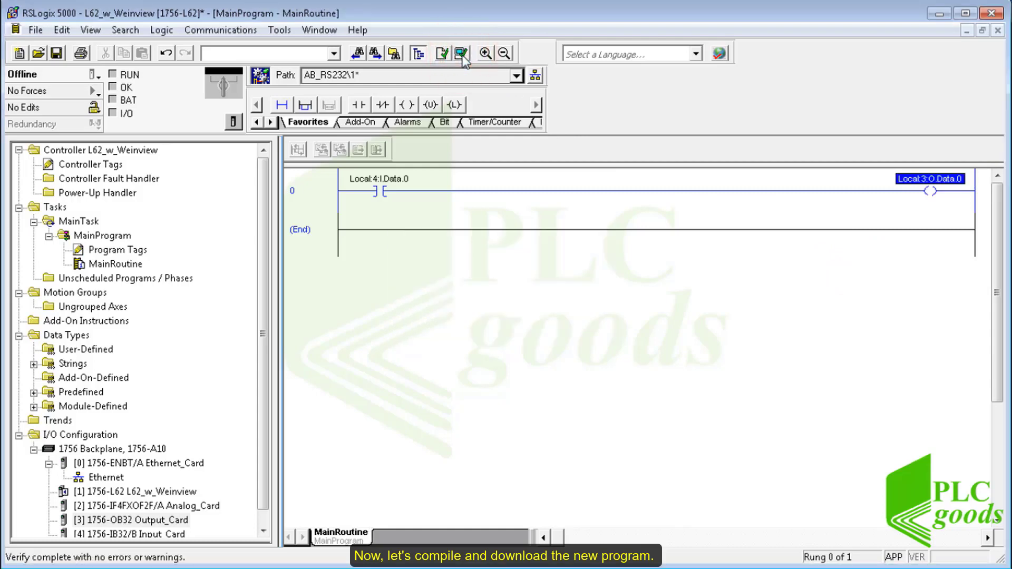
pyautogui.click(443, 54)
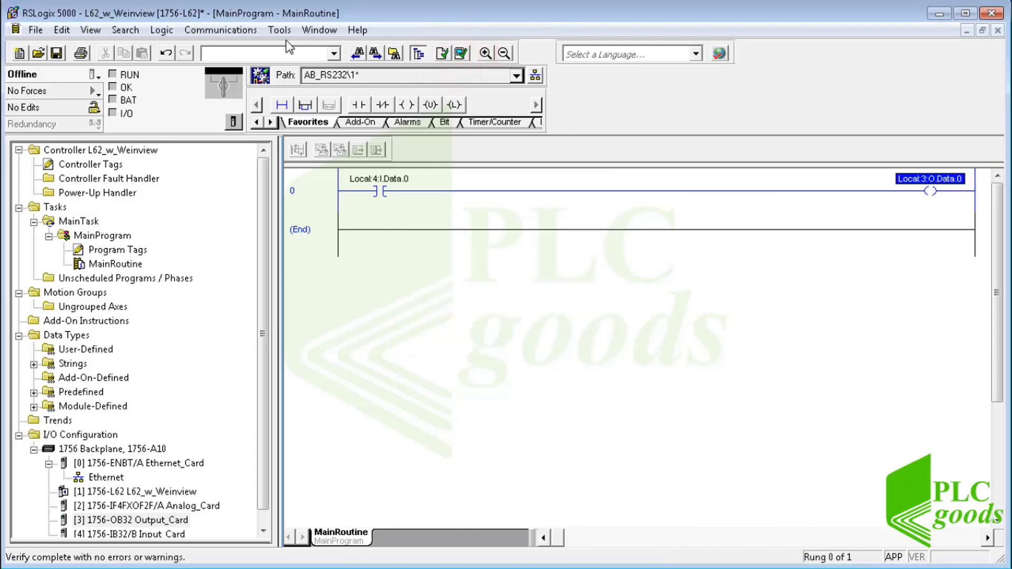
# Set AB_RS232\1 as the project path in Who Active and download the modified project to the 1756-L62 controller.
pyautogui.click(227, 31)
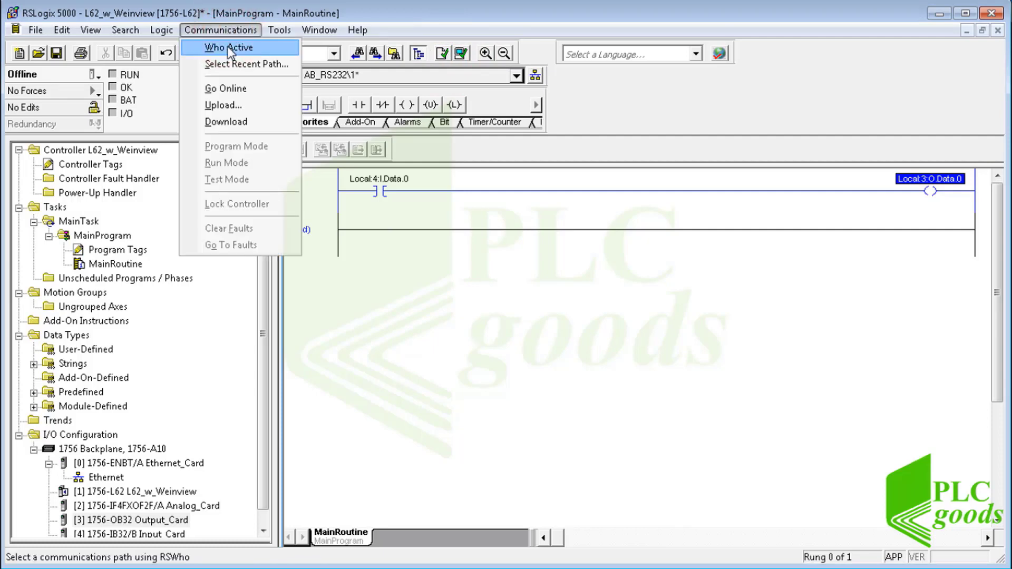
pyautogui.click(228, 47)
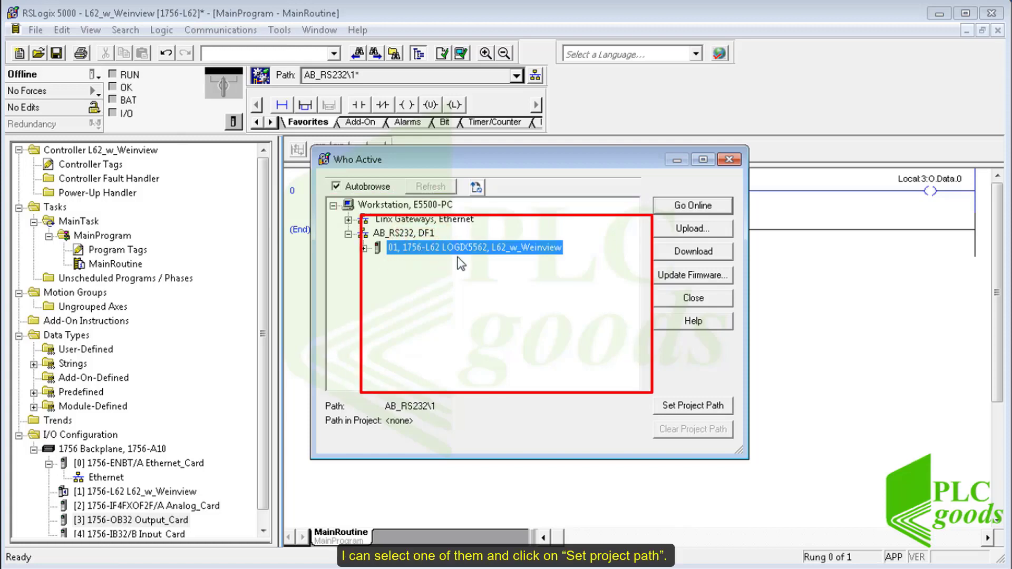
pyautogui.click(685, 406)
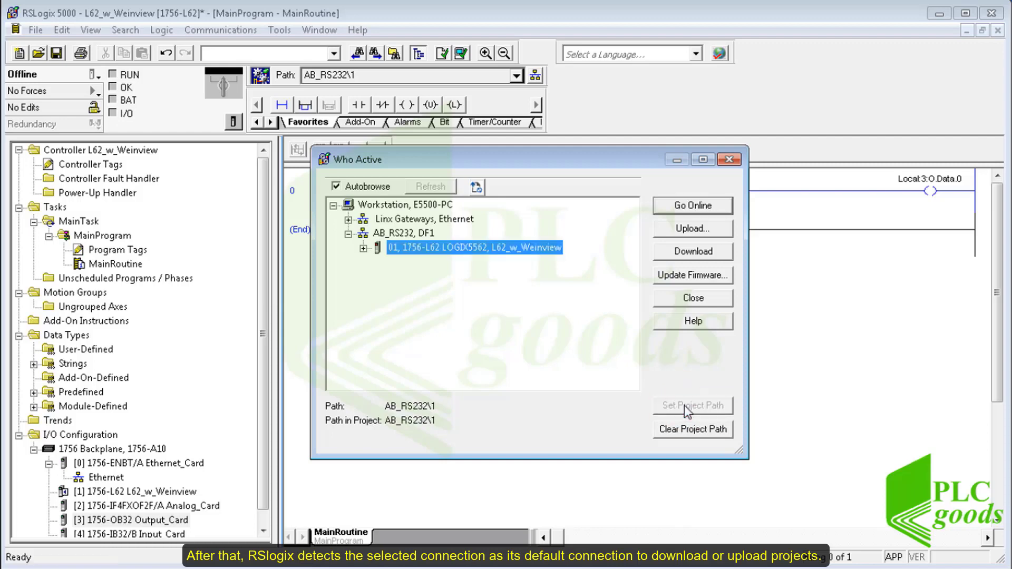
pyautogui.click(692, 252)
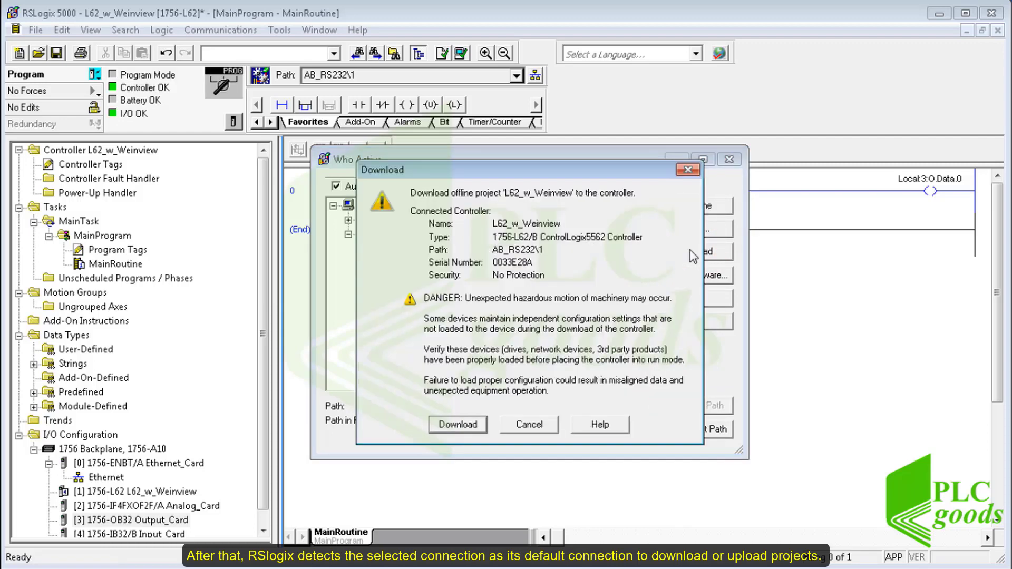
pyautogui.click(457, 425)
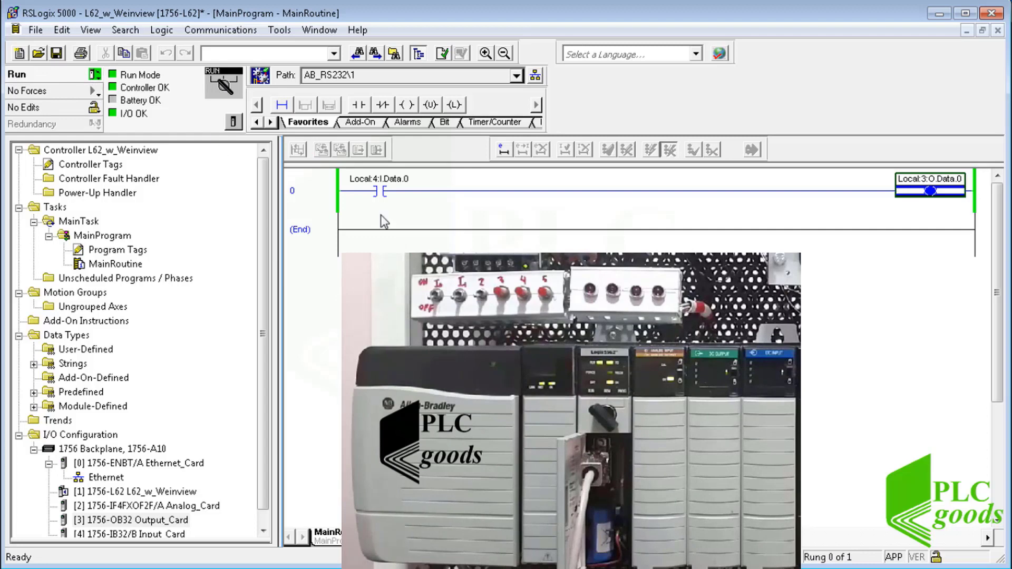
# Check the rung 0 input contact in Run mode and select the Ethernet network under the 1756-ENBT/A card.
pyautogui.click(383, 198)
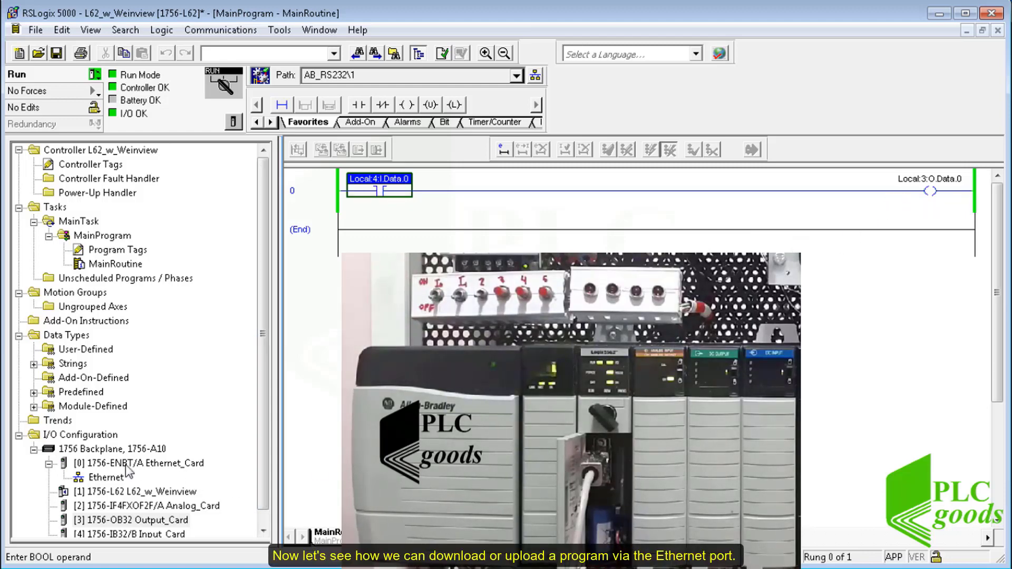
pyautogui.click(108, 478)
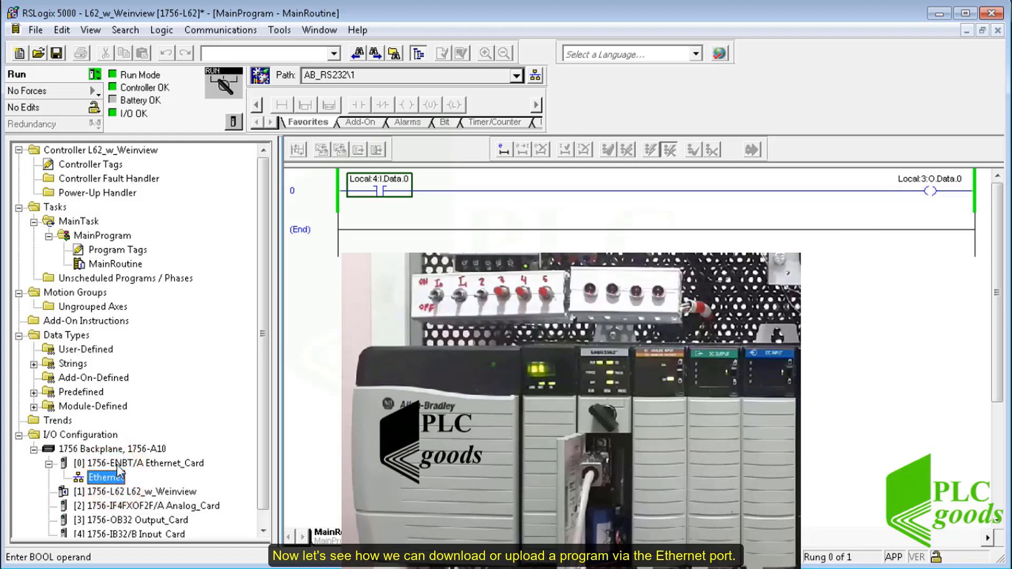
# Open the 1756-ENBT/A Ethernet card's port configuration and disable Bootp so that its IP address can be edited.
pyautogui.click(118, 468)
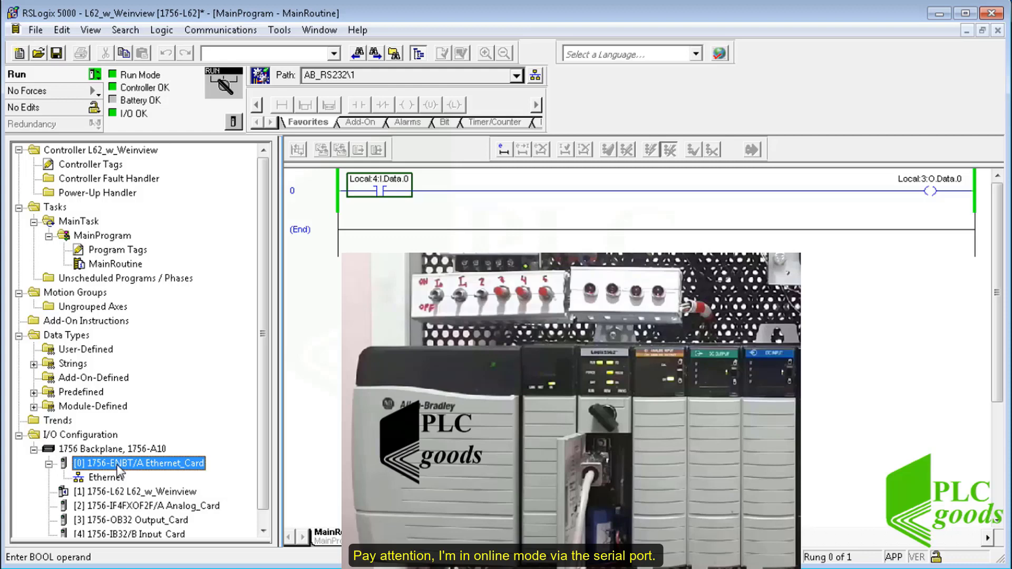
pyautogui.rightClick(120, 464)
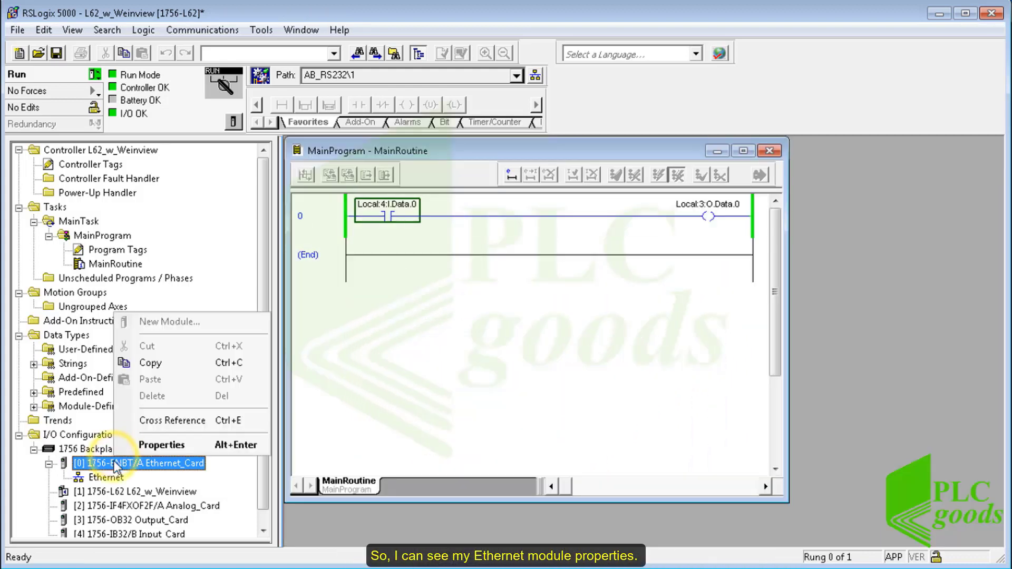
pyautogui.click(158, 446)
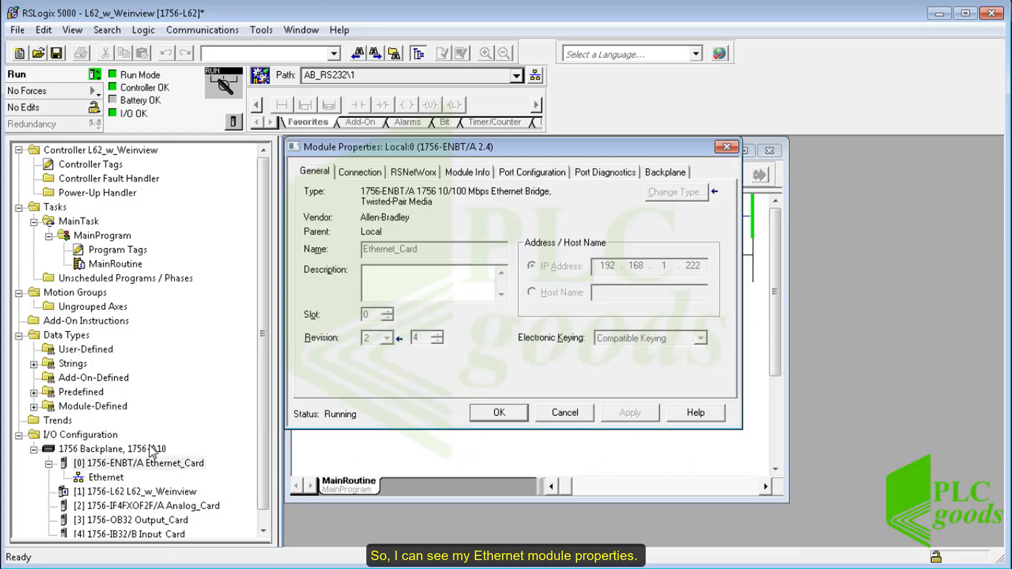
pyautogui.click(544, 171)
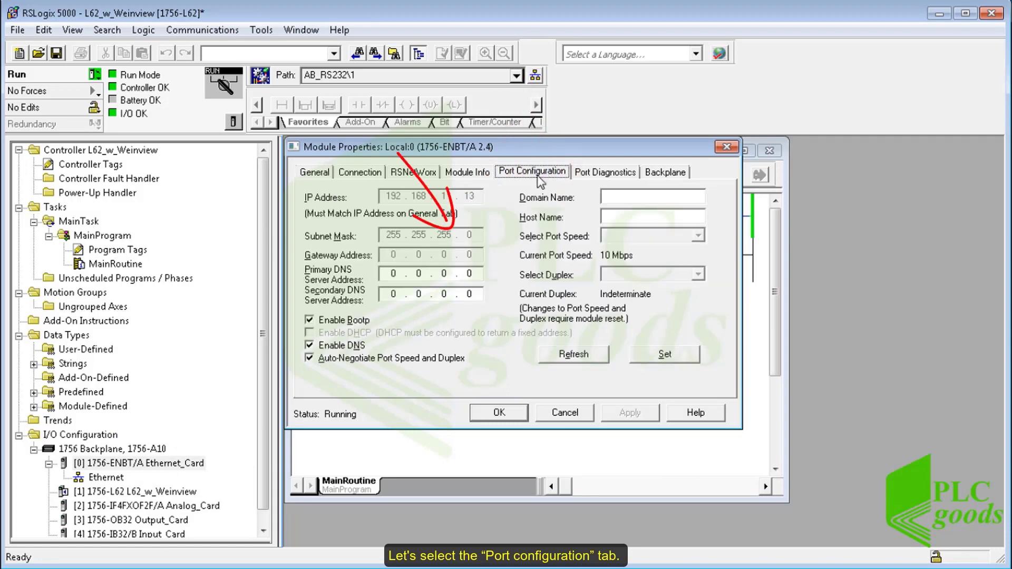
pyautogui.click(320, 321)
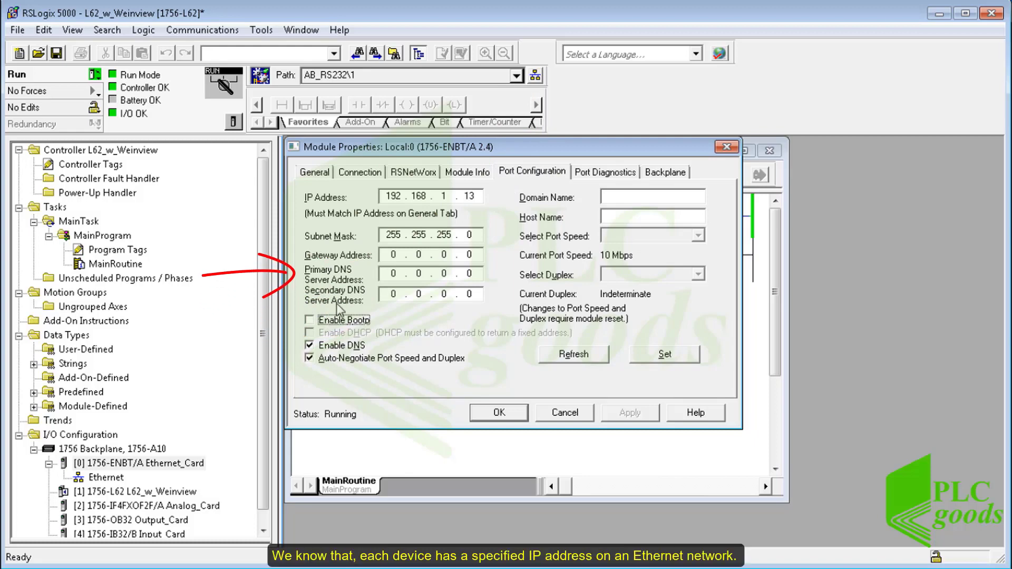
pyautogui.doubleClick(469, 195)
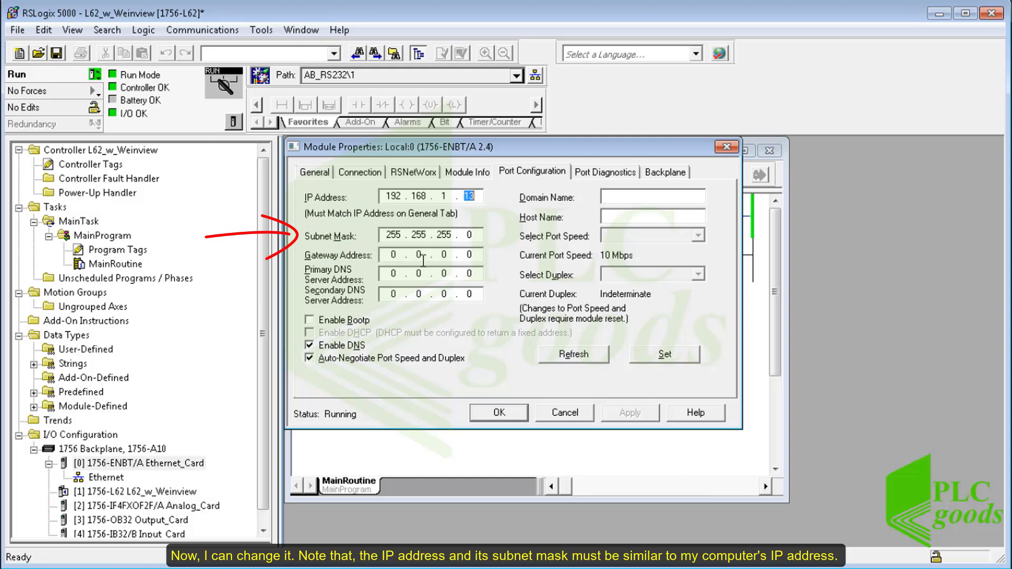
# Open a Windows command prompt with cmd and enter ipconfig to look up the computer's IP address and subnet mask.
pyautogui.click(21, 568)
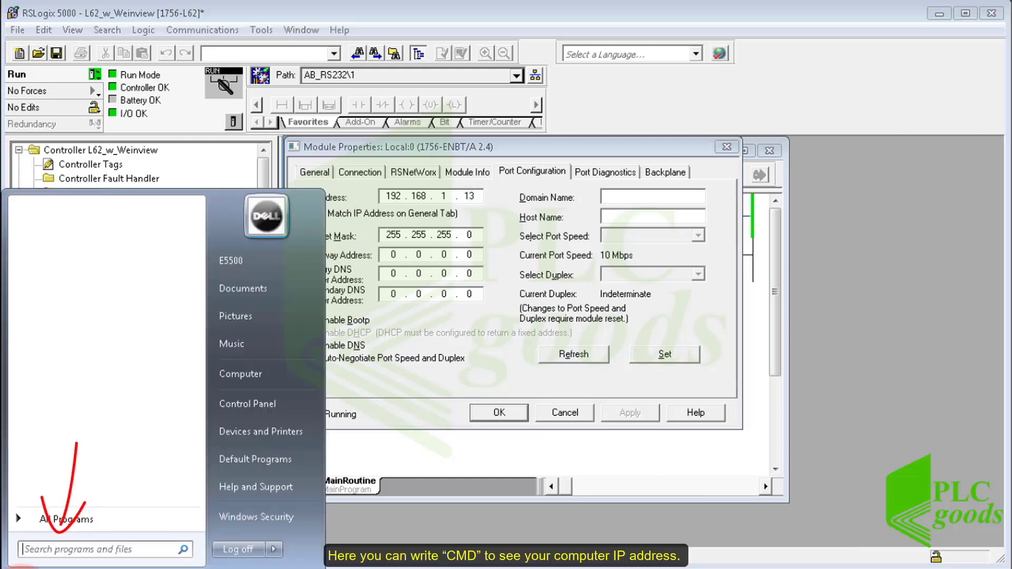
pyautogui.click(58, 550)
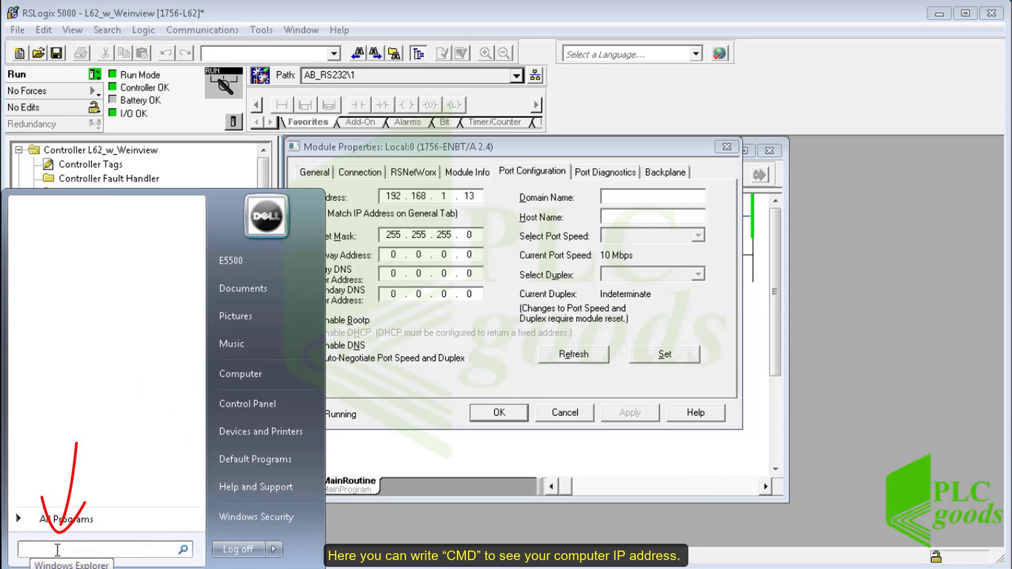
pyautogui.write('cmd')
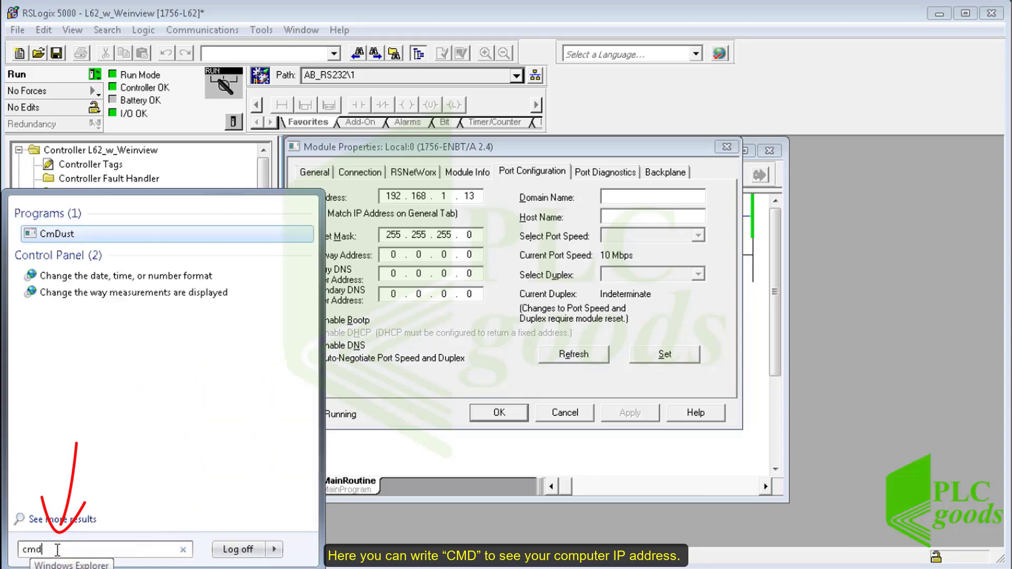
pyautogui.press('Return')
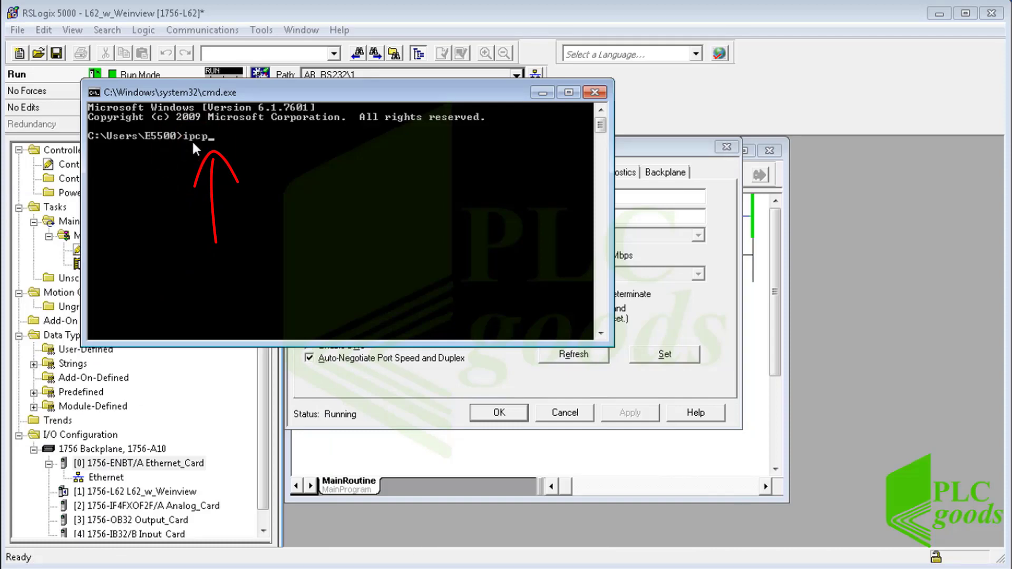
pyautogui.write('ipconfig')
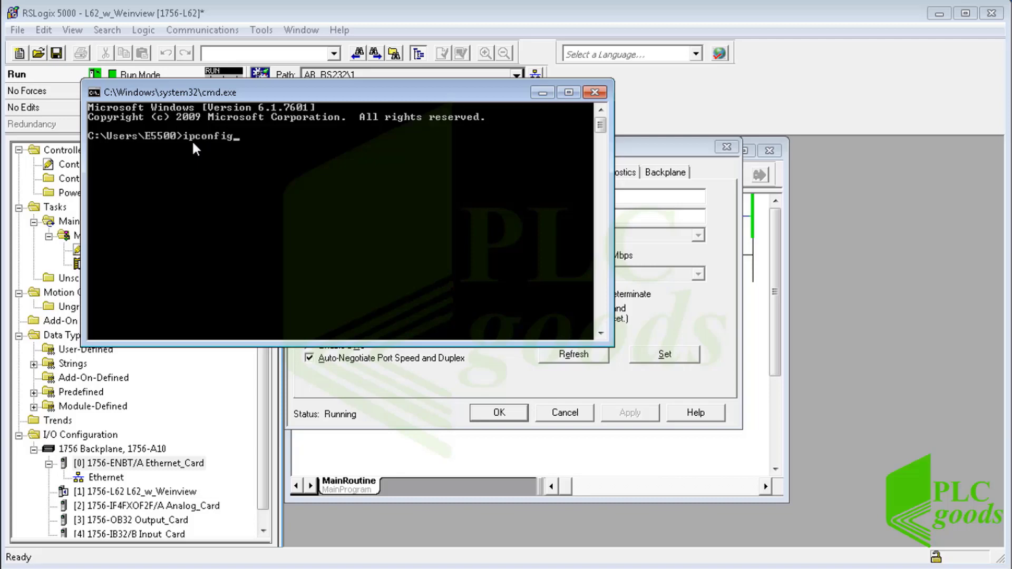
# Run ipconfig to check the local Ethernet adapter's IPv4 address and subnet mask, and close the command window.
pyautogui.press('Return')
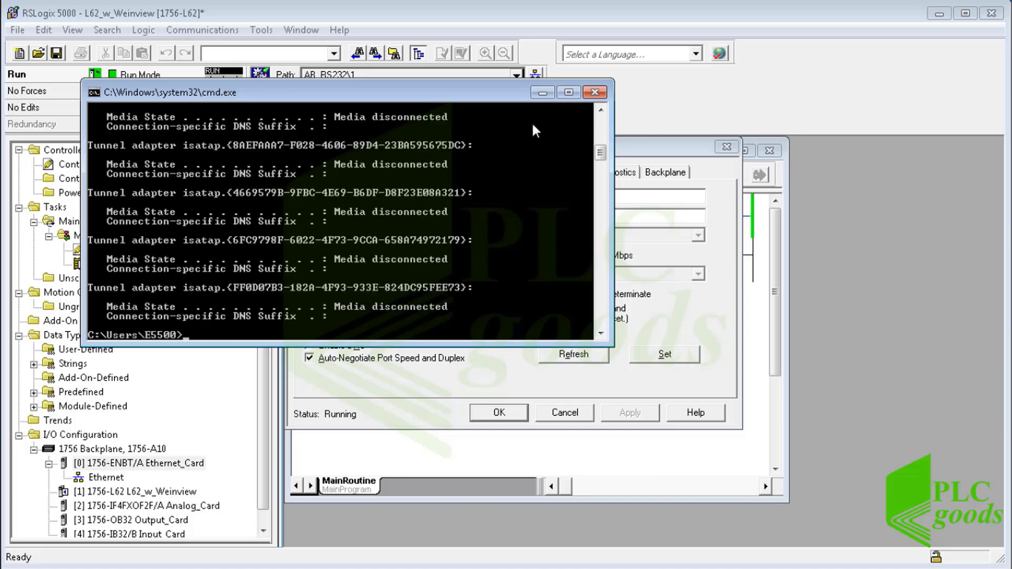
pyautogui.click(602, 110)
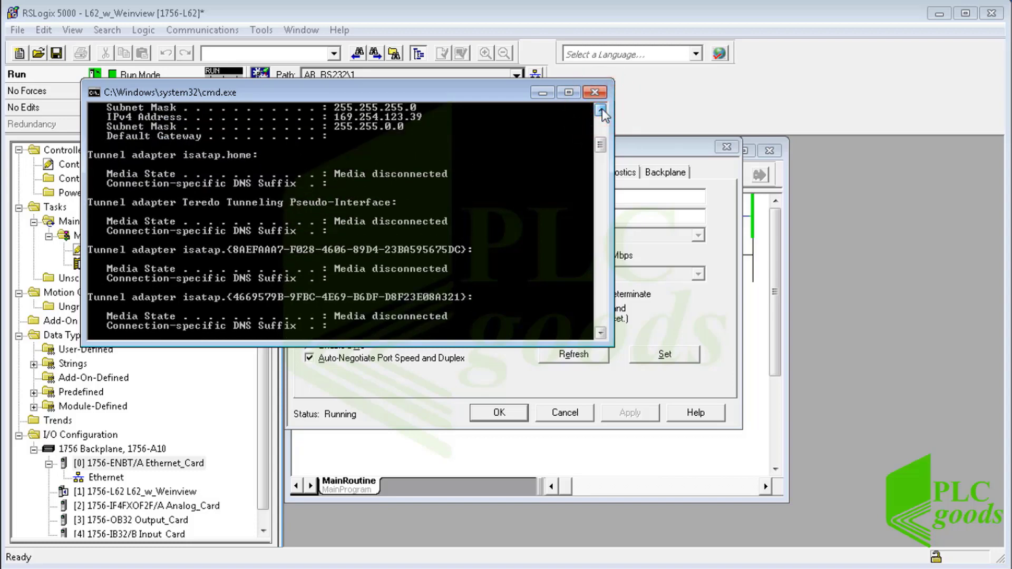
pyautogui.click(602, 109)
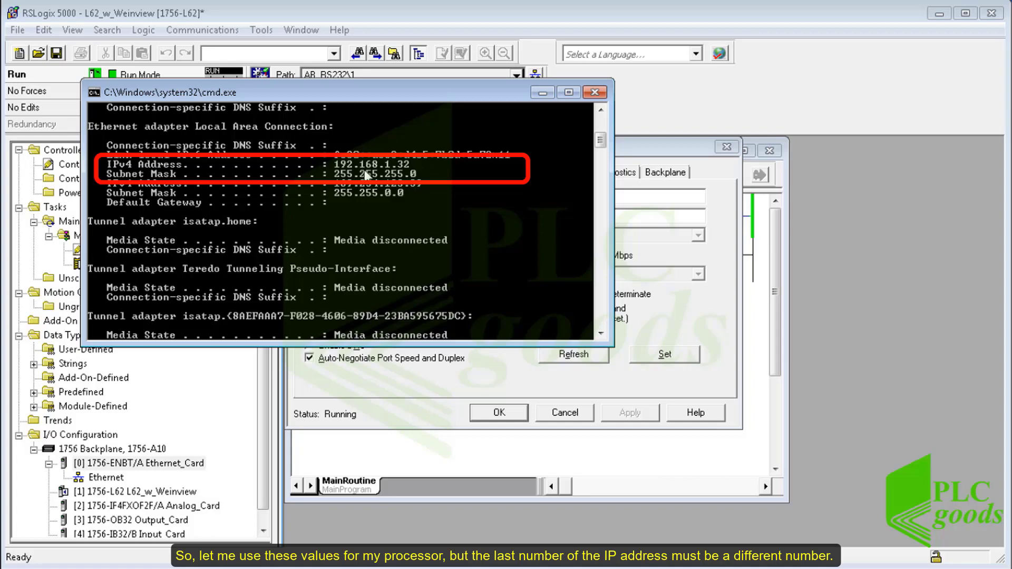
pyautogui.click(596, 93)
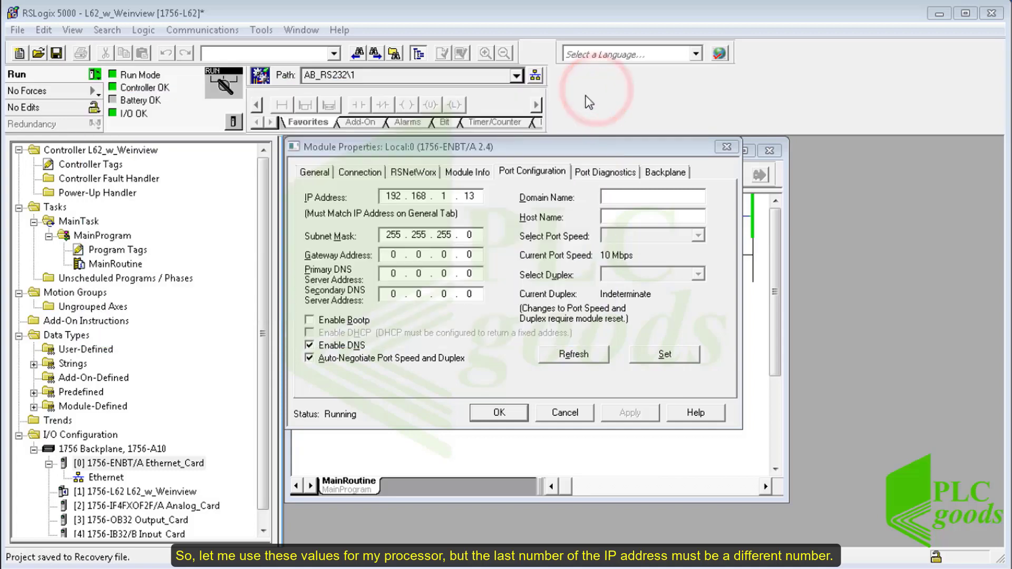
# Apply IP address 192.168.1.13 and subnet mask 255.255.255.0 to the 1756-ENBT/A module's port, accept the change, and close its properties.
pyautogui.doubleClick(470, 196)
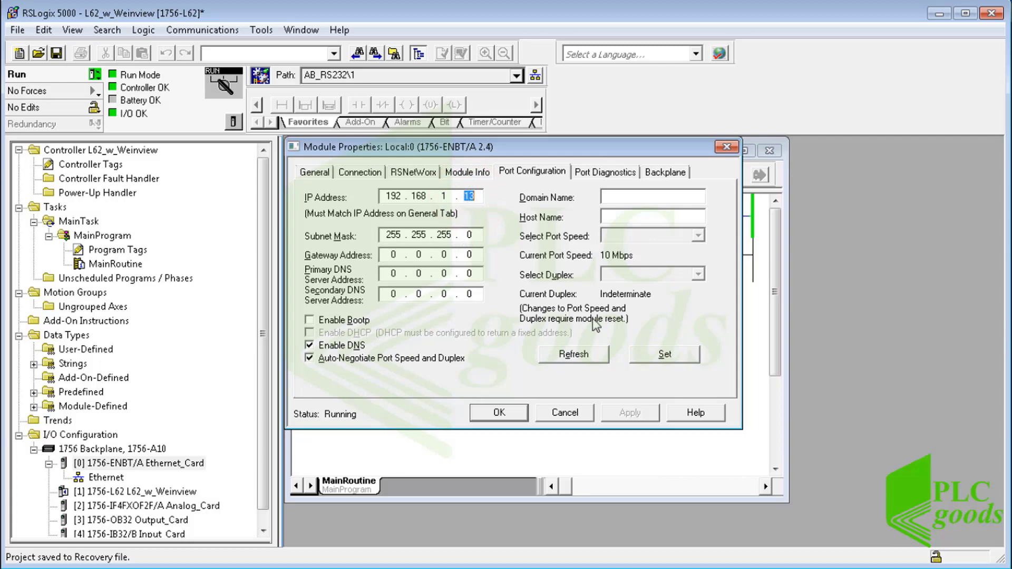
pyautogui.click(654, 358)
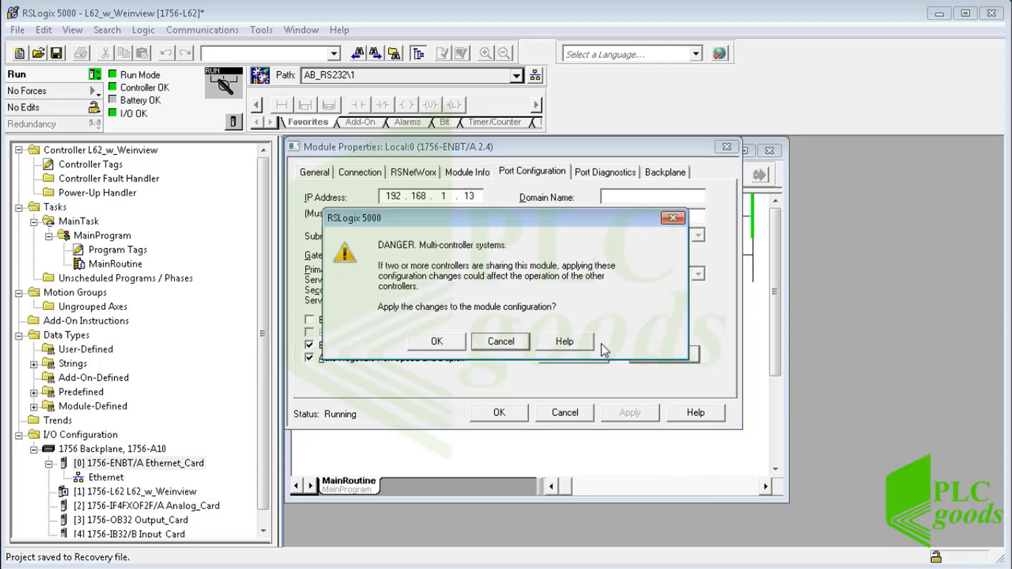
pyautogui.click(444, 344)
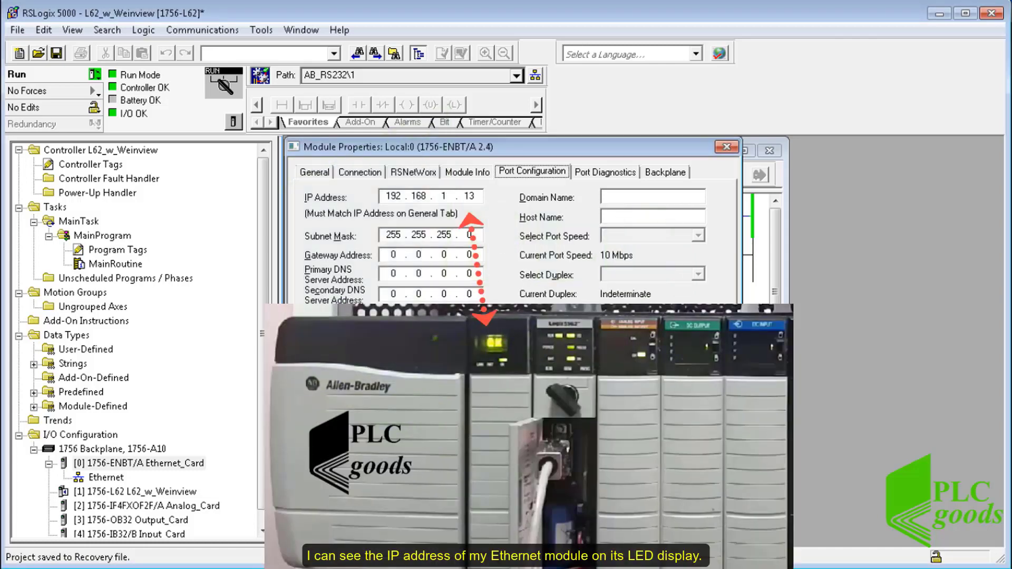
pyautogui.click(494, 413)
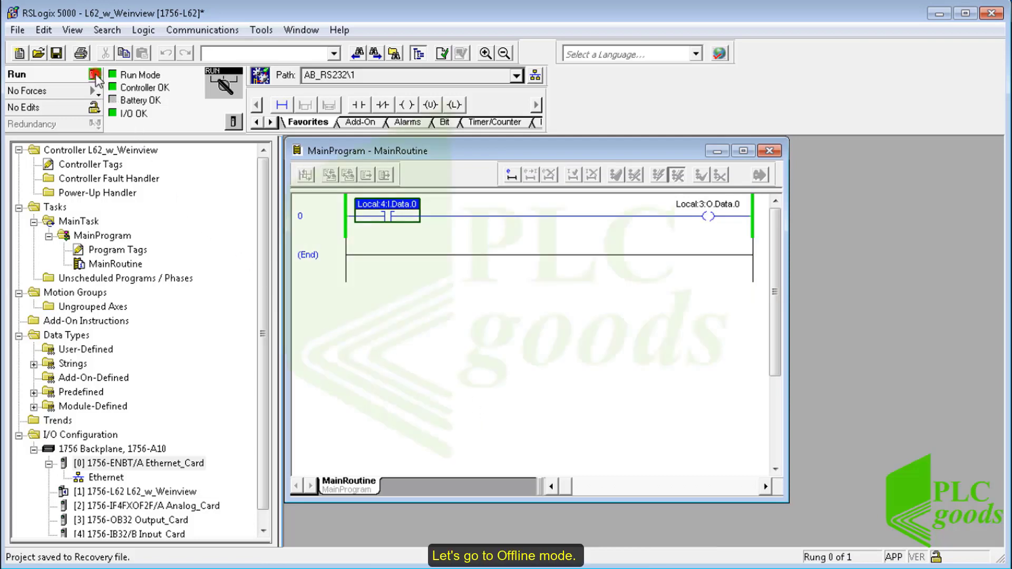
# Take the controller offline and save the project.
pyautogui.click(95, 76)
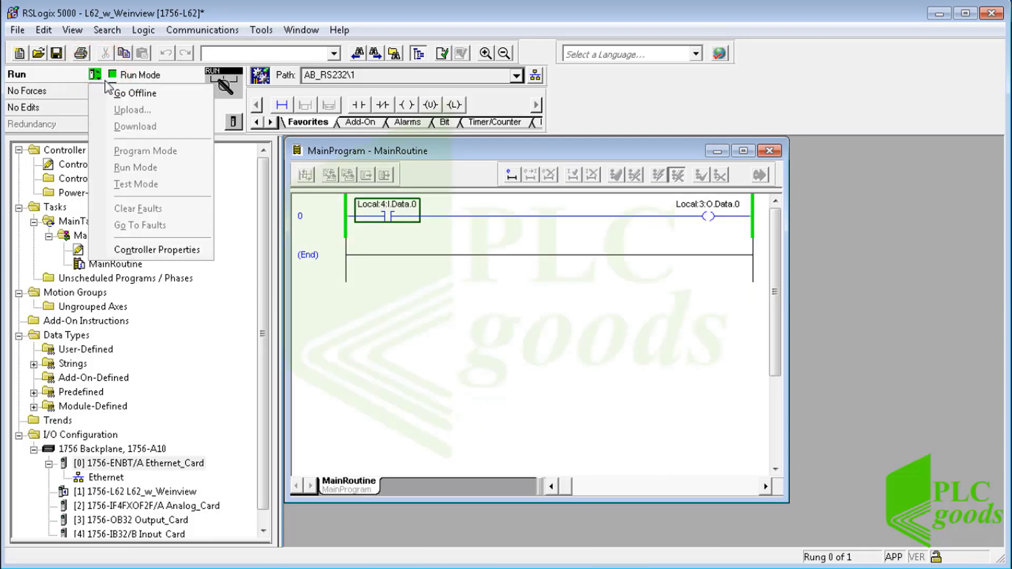
pyautogui.click(129, 95)
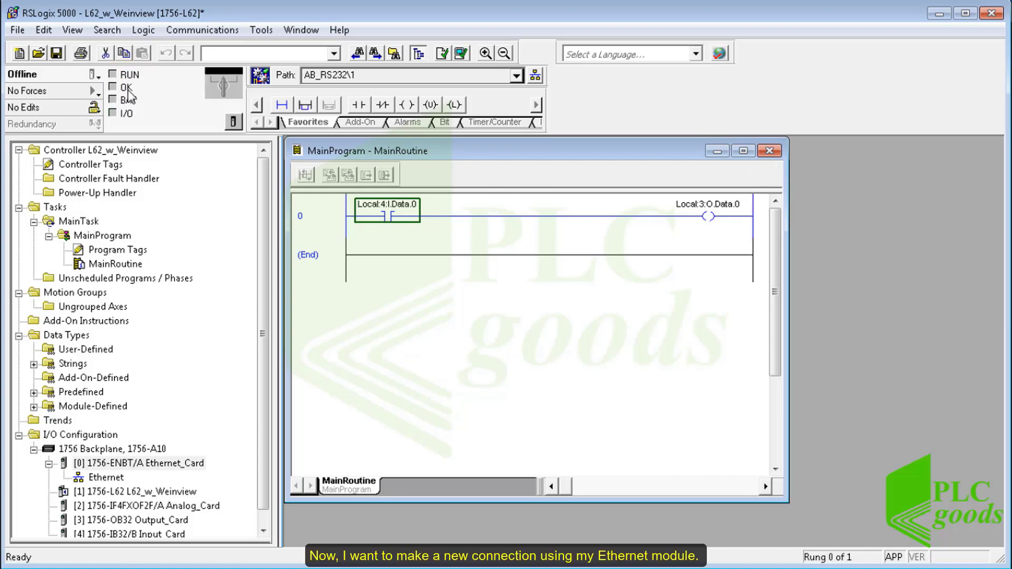
pyautogui.click(58, 53)
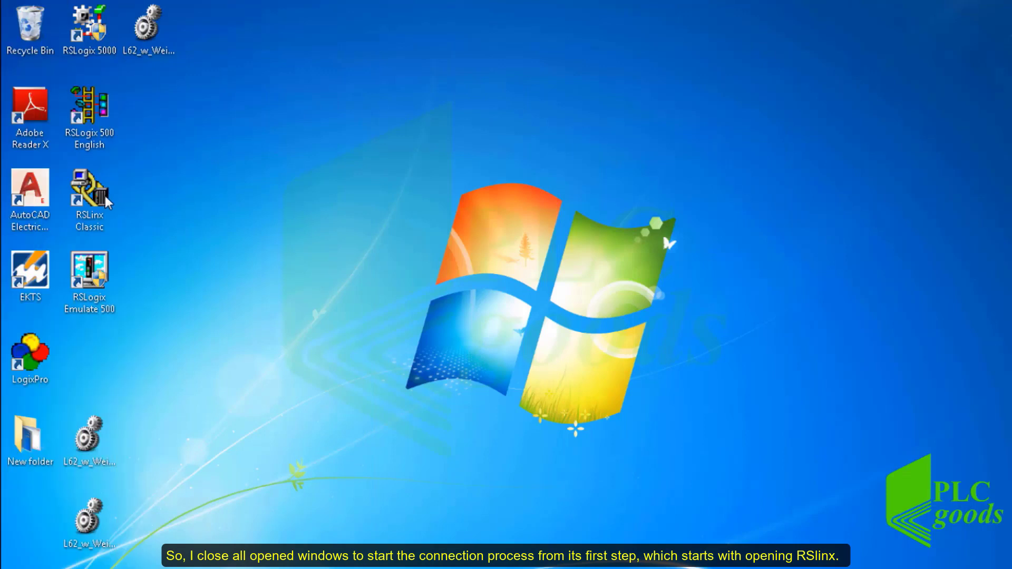
# Open RSLinx Classic and stop and delete the configured AB_RS232 DF1 driver.
pyautogui.click(103, 202)
pyautogui.doubleClick(104, 201)
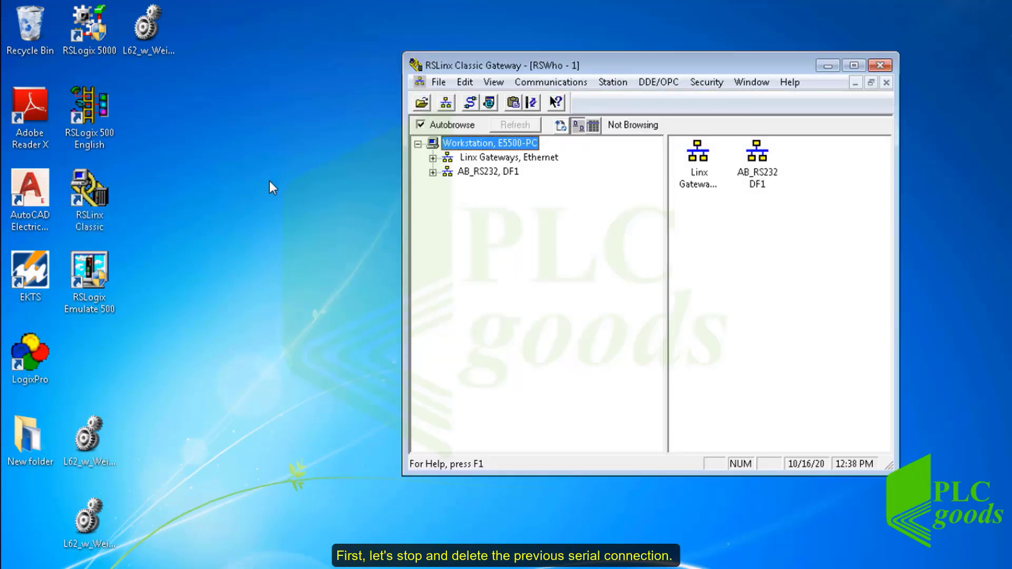
pyautogui.click(469, 103)
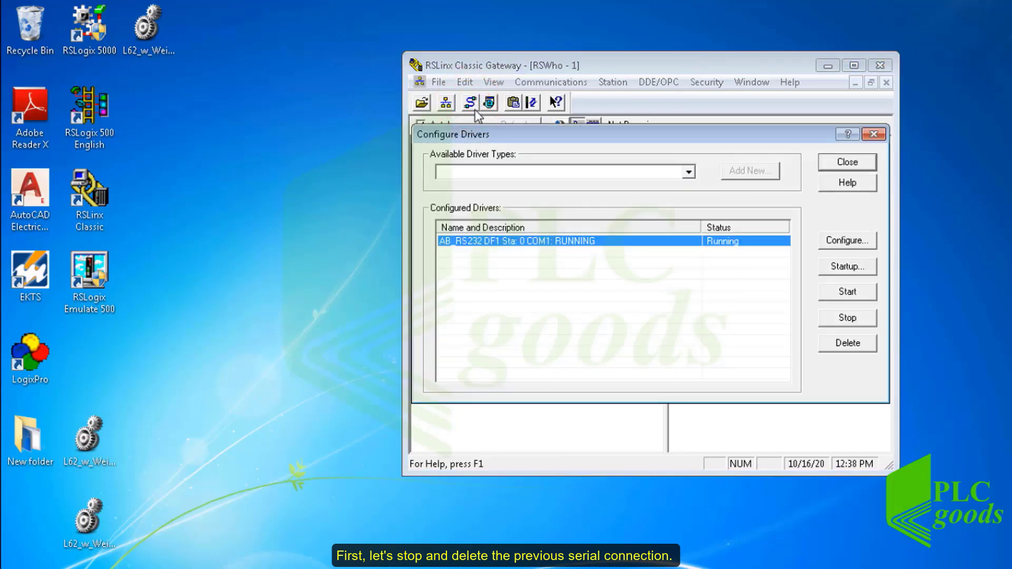
pyautogui.click(606, 241)
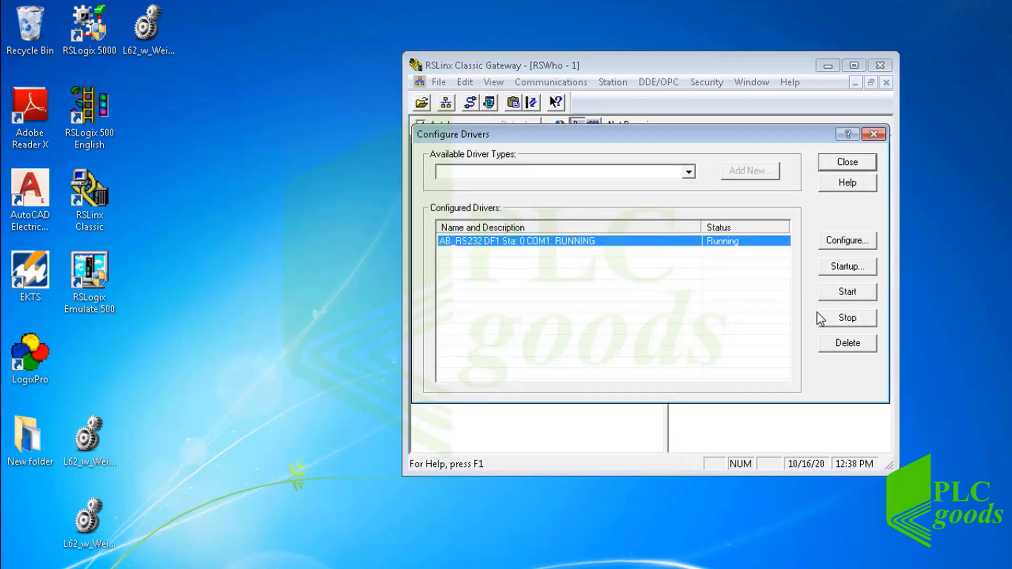
pyautogui.click(831, 319)
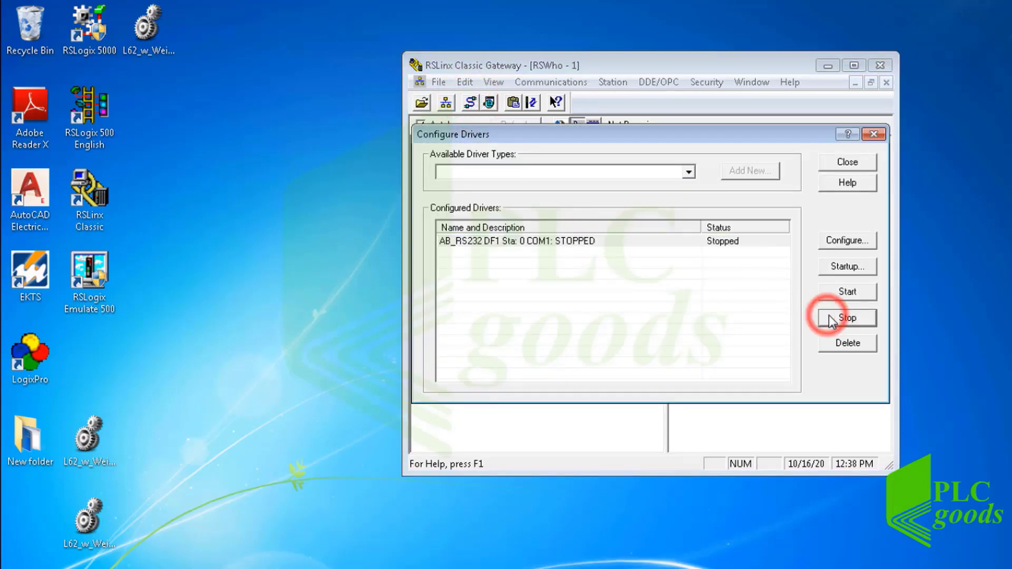
pyautogui.click(846, 343)
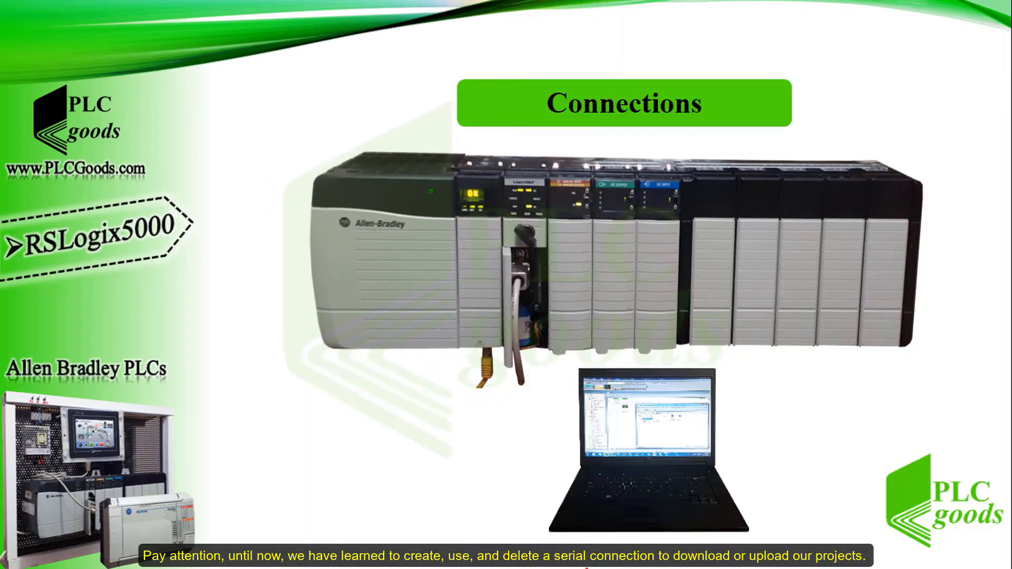
pyautogui.moveTo(573, 407); pyautogui.dragTo(520, 300)
pyautogui.moveTo(574, 401); pyautogui.dragTo(568, 407)
pyautogui.moveTo(552, 357)
pyautogui.mouseDown()
pyautogui.moveTo(537, 377)
pyautogui.moveTo(560, 375)
pyautogui.mouseUp()
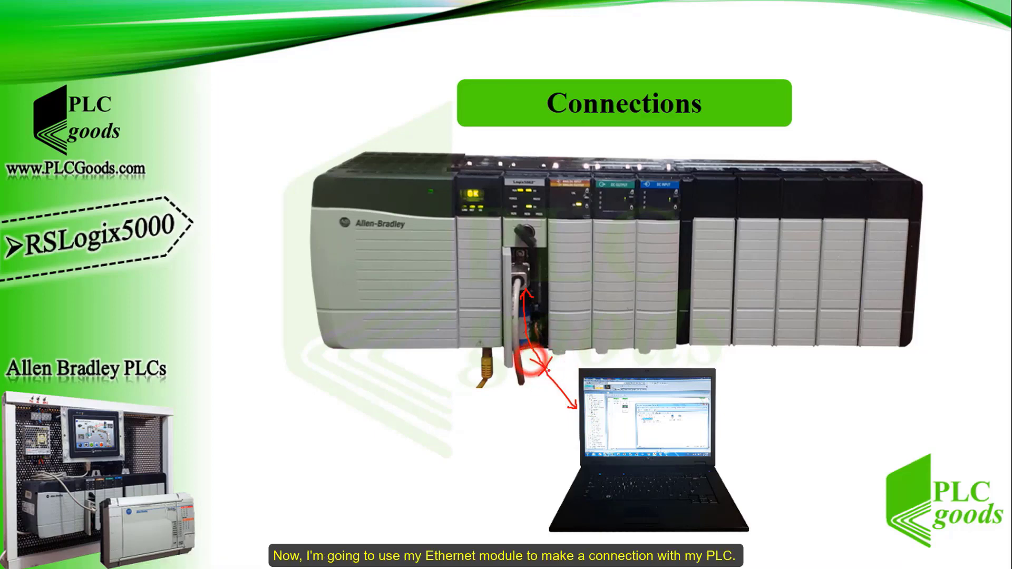
pyautogui.moveTo(575, 474)
pyautogui.mouseDown()
pyautogui.moveTo(495, 428)
pyautogui.moveTo(481, 383)
pyautogui.mouseUp()
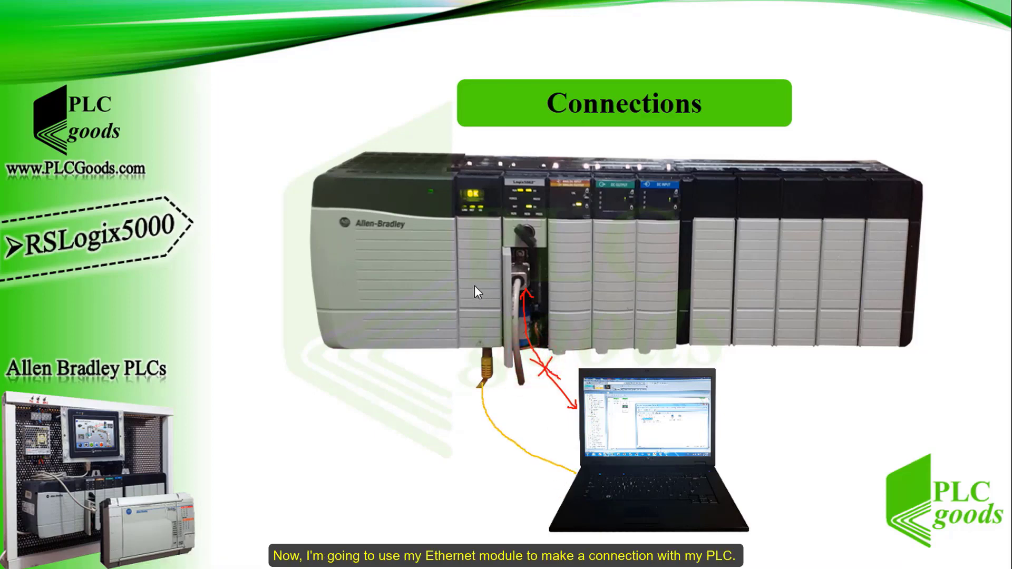
pyautogui.moveTo(501, 223); pyautogui.dragTo(505, 222)
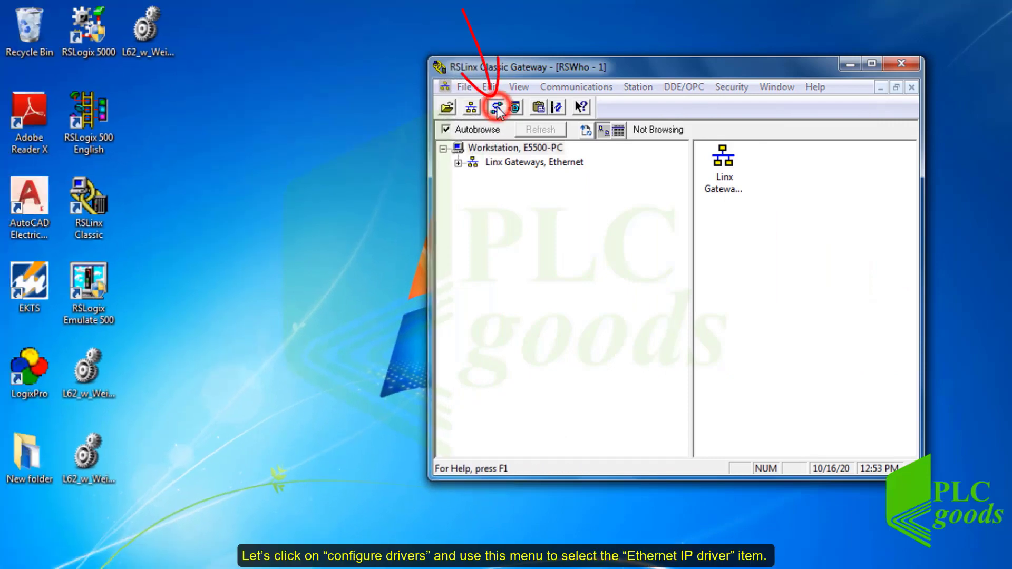
# Add a new EtherNet/IP driver in RSLinx Classic with the default name AB_ETHIP-1.
pyautogui.click(496, 107)
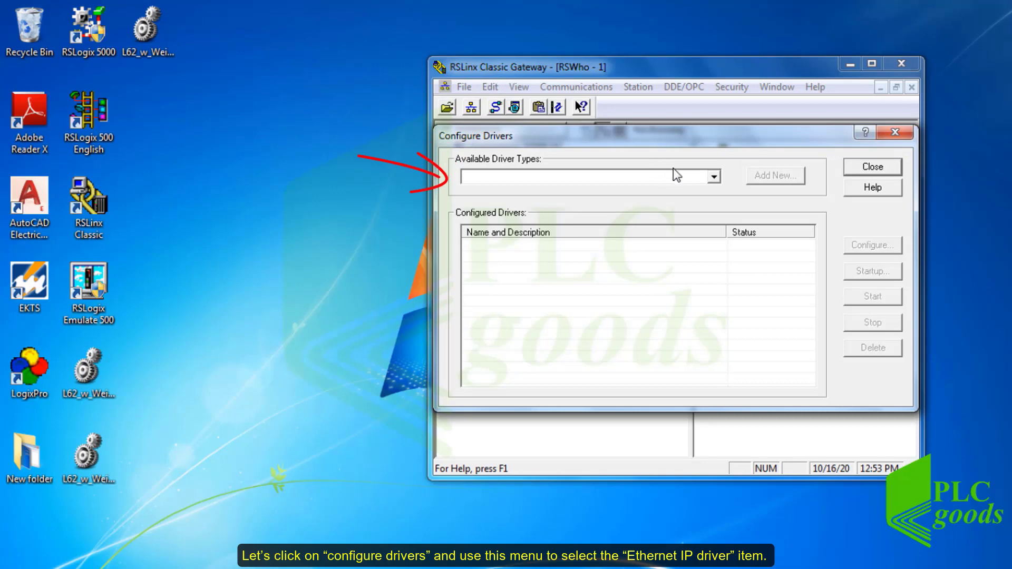
pyautogui.click(713, 176)
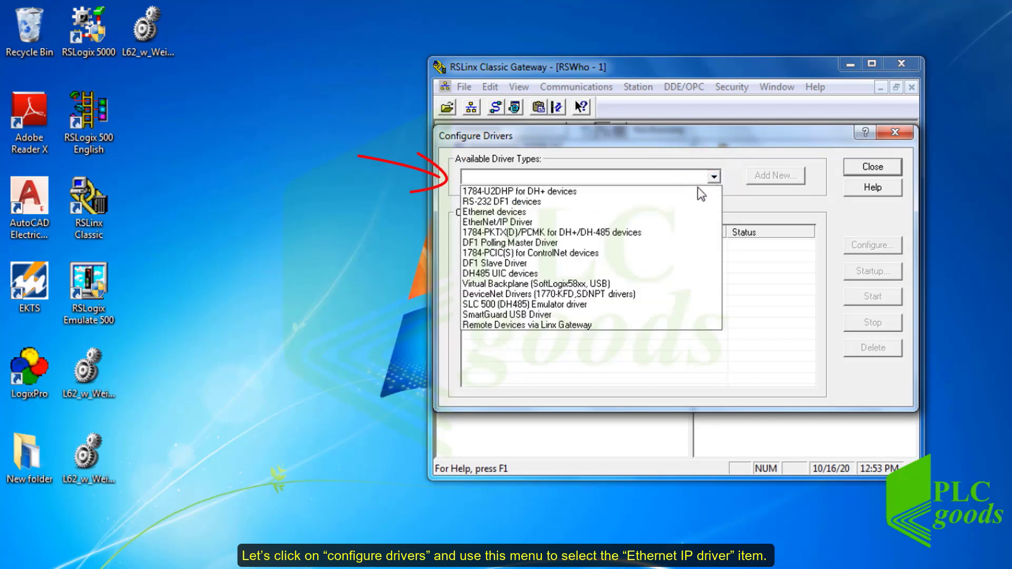
pyautogui.click(662, 219)
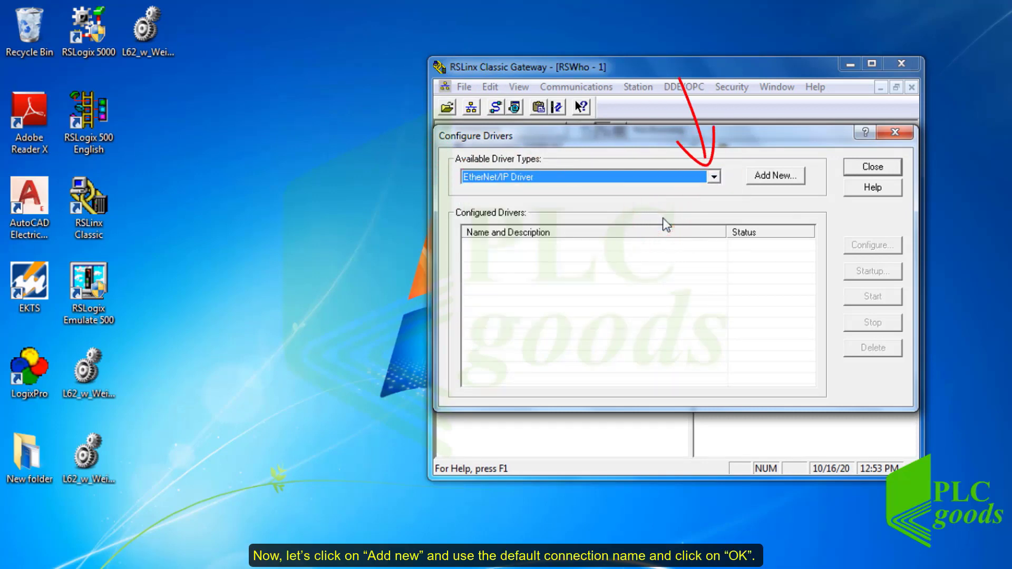
pyautogui.click(757, 180)
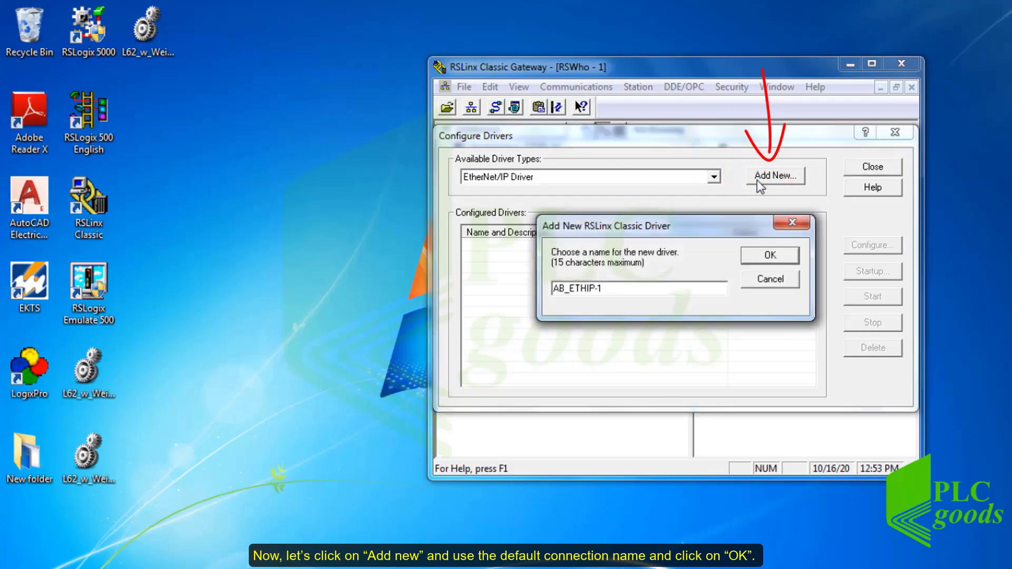
pyautogui.click(751, 258)
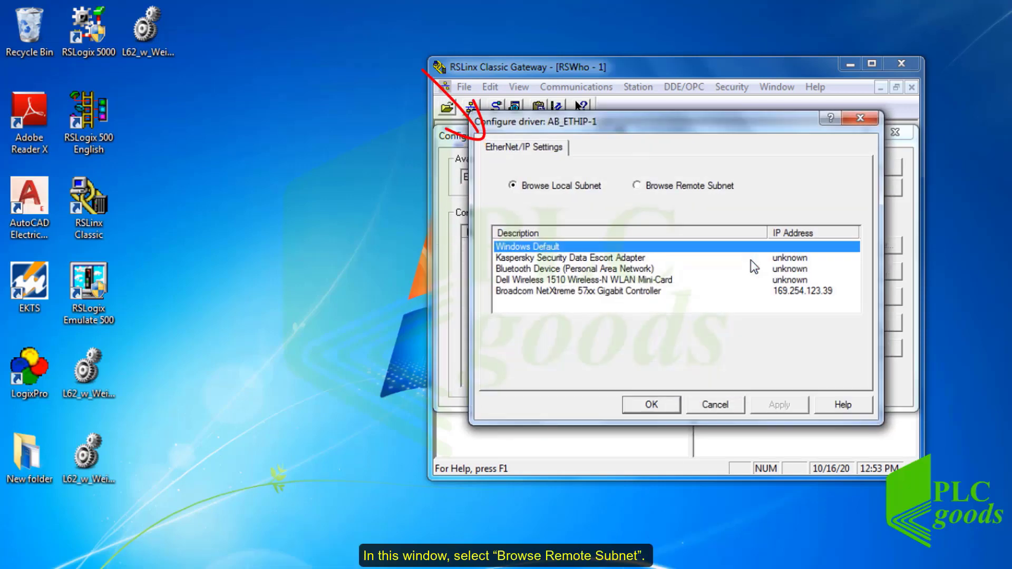
# Set the driver to browse a remote subnet with IP address 192.168.1.13 and subnet mask 255.255.255.0, and finish the driver configuration.
pyautogui.click(639, 185)
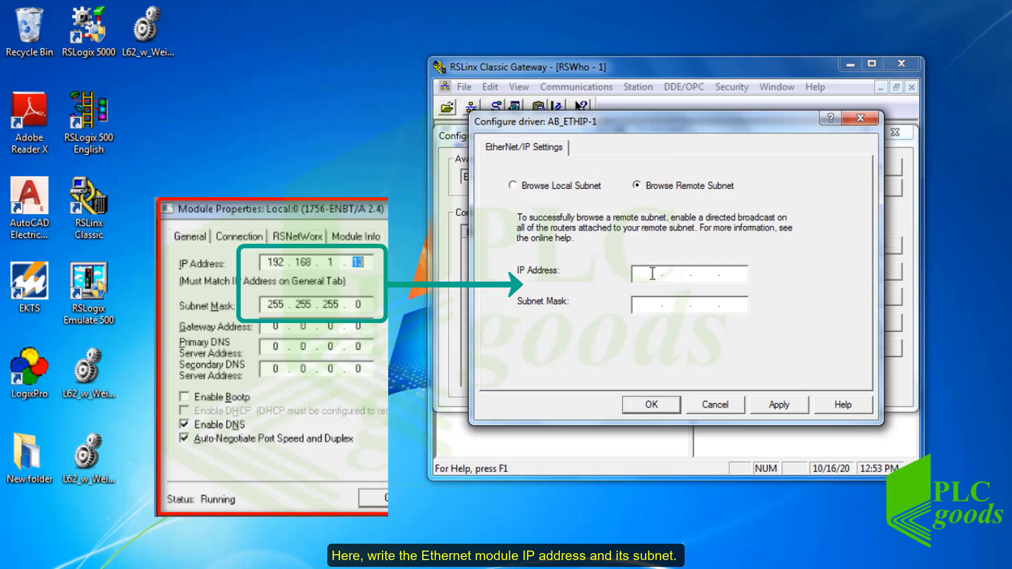
pyautogui.click(652, 273)
pyautogui.write('192 . 168 . ')
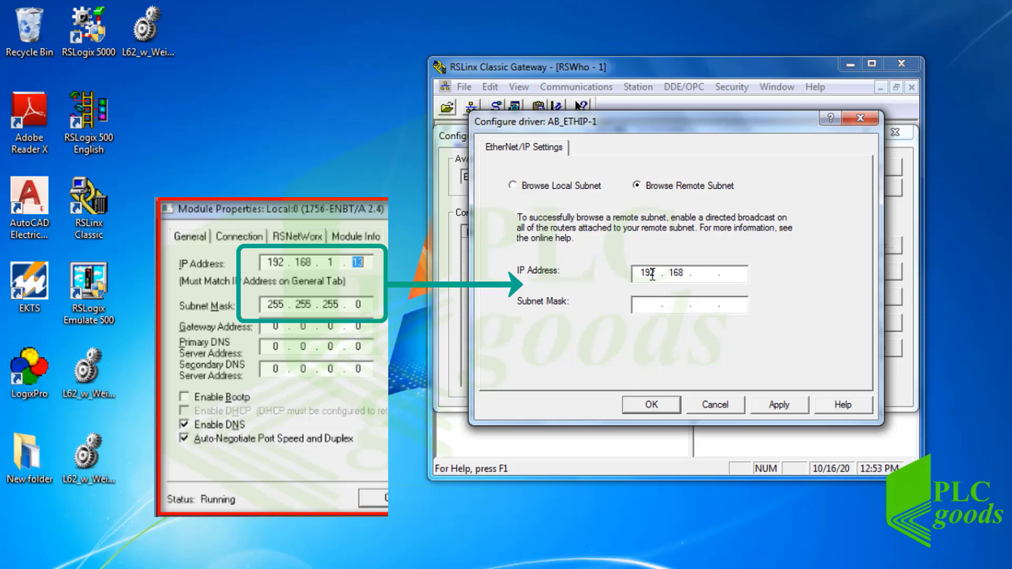
pyautogui.write('1')
pyautogui.click(732, 272)
pyautogui.write('13')
pyautogui.click(652, 307)
pyautogui.write('255 . 255 . 255 . 0')
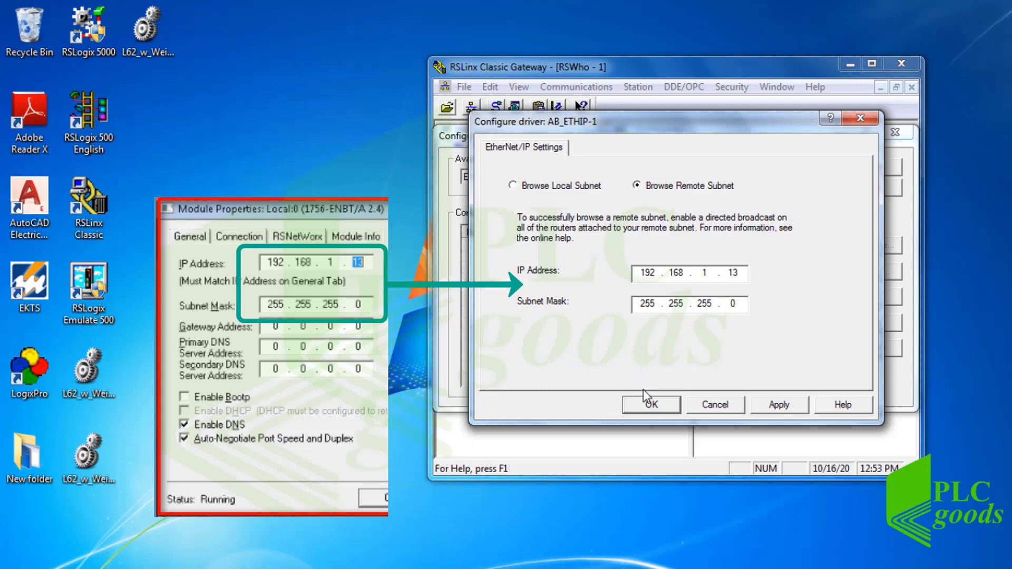
pyautogui.click(649, 404)
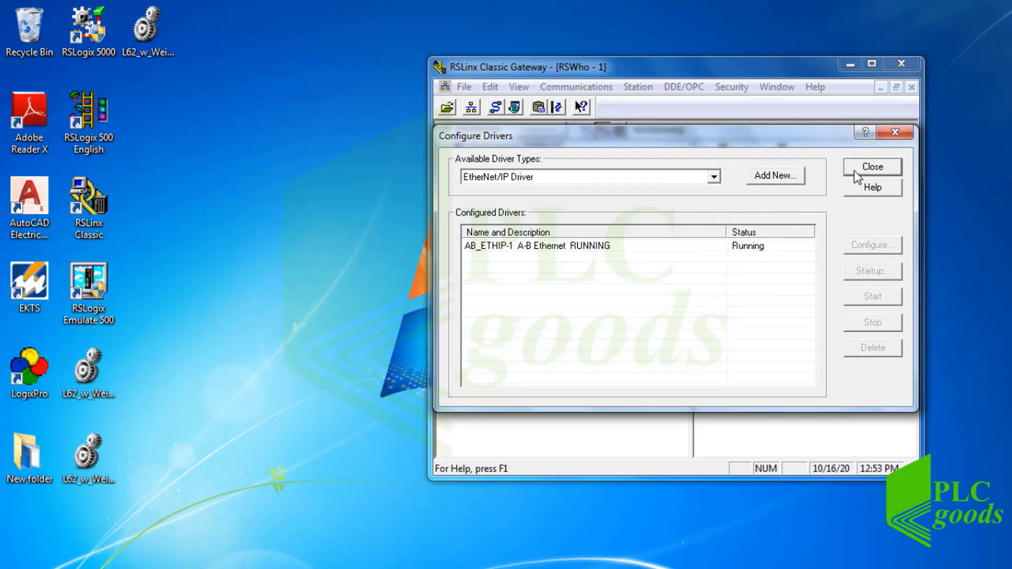
pyautogui.click(873, 166)
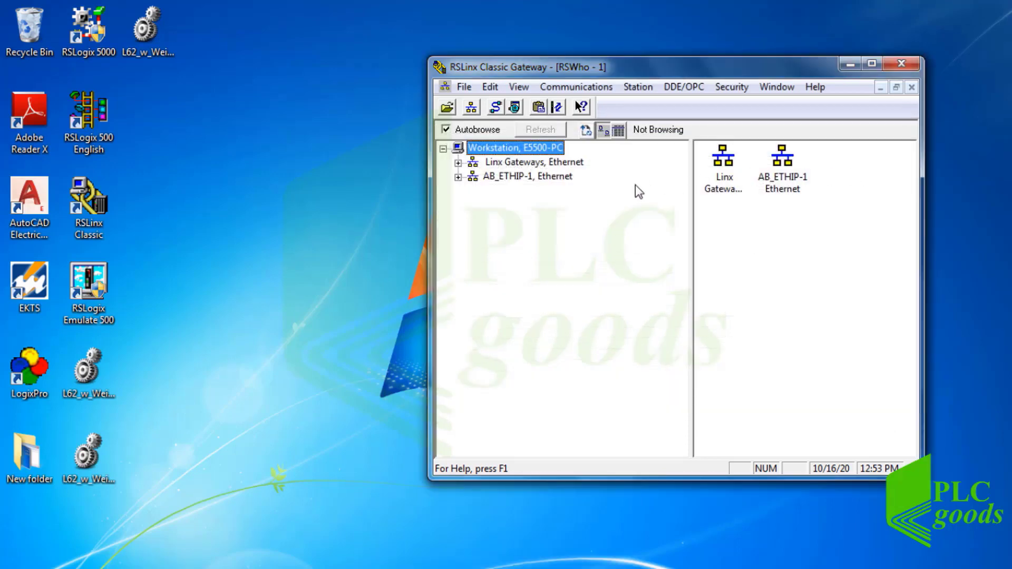
# Browse the AB_ETHIP-1 network through the 1756-ENBT/A module and its backplane to examine the detected PLC modules.
pyautogui.click(458, 177)
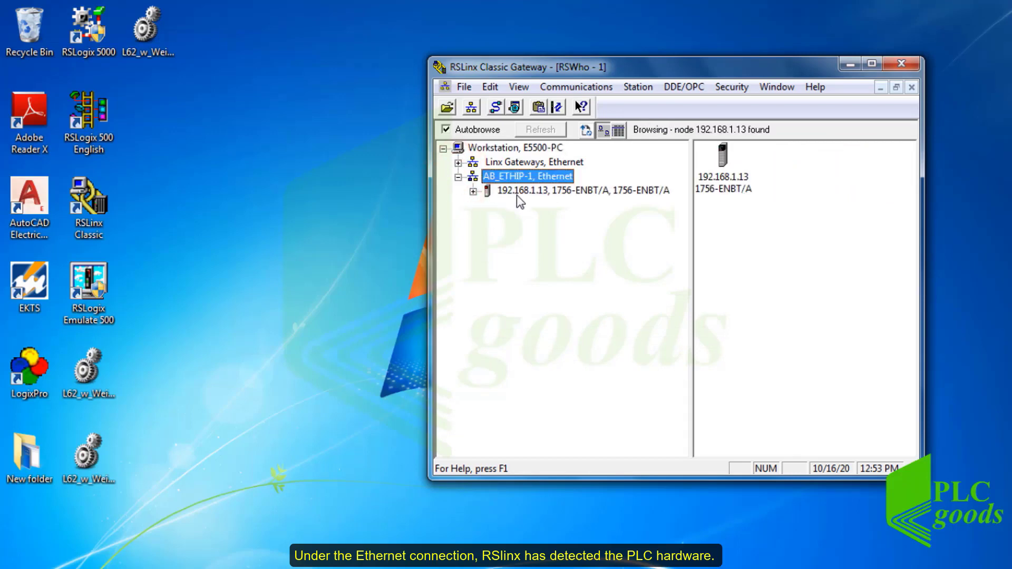
pyautogui.click(473, 191)
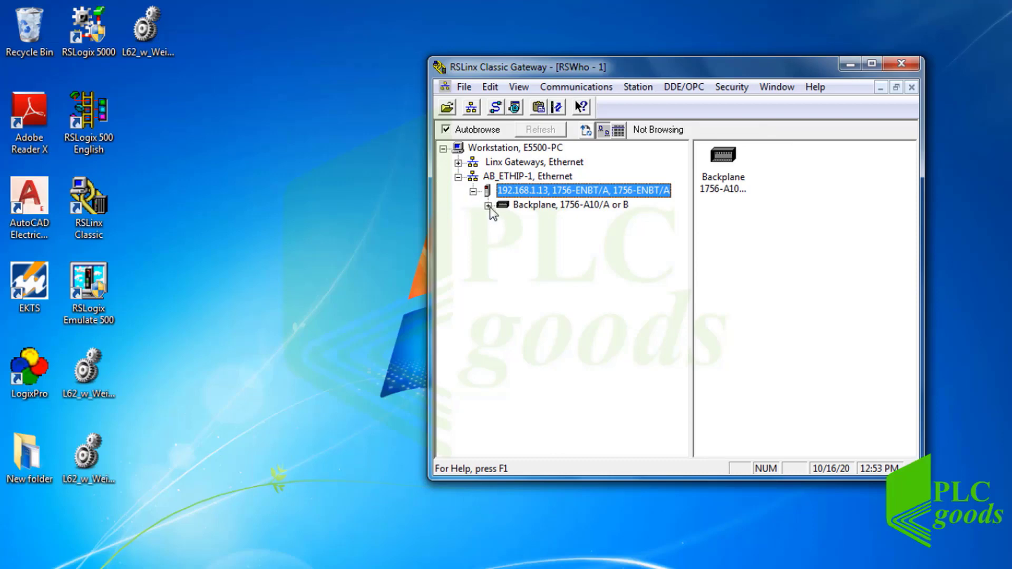
pyautogui.click(488, 206)
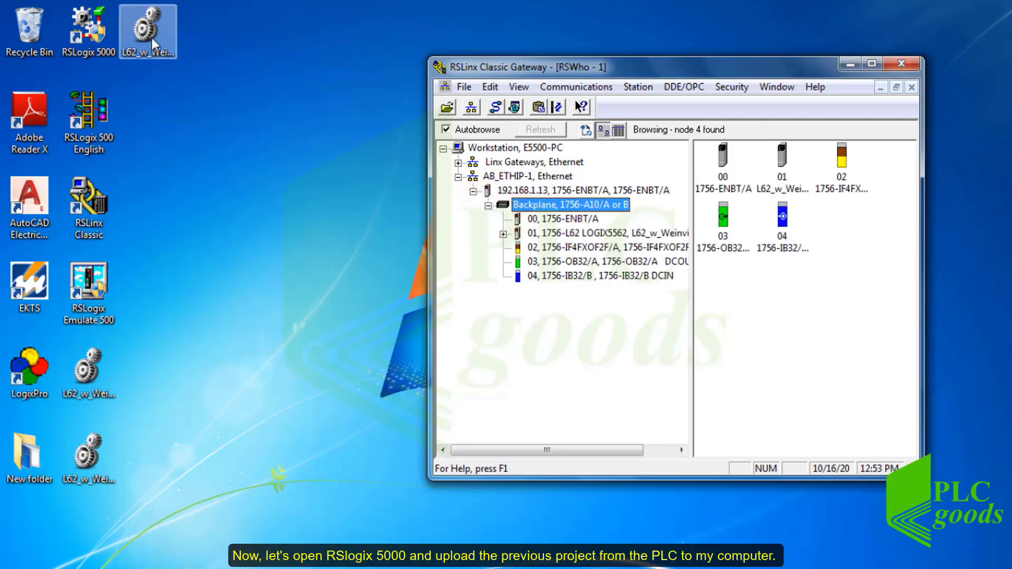
# Open RSLogix 5000, allow it to make changes to the computer, and bring up the Who Active window.
pyautogui.doubleClick(104, 32)
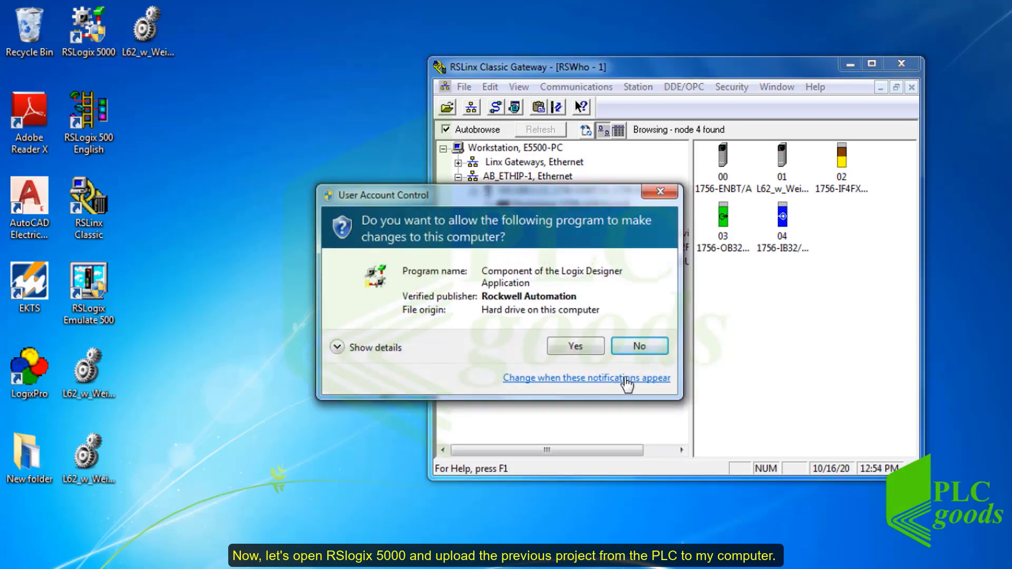
pyautogui.click(589, 349)
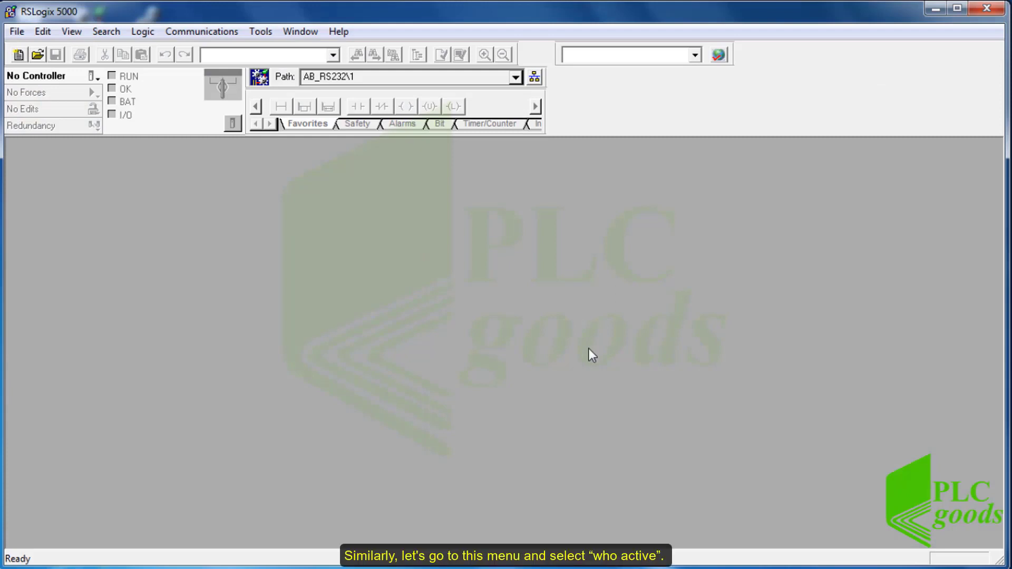
pyautogui.click(178, 33)
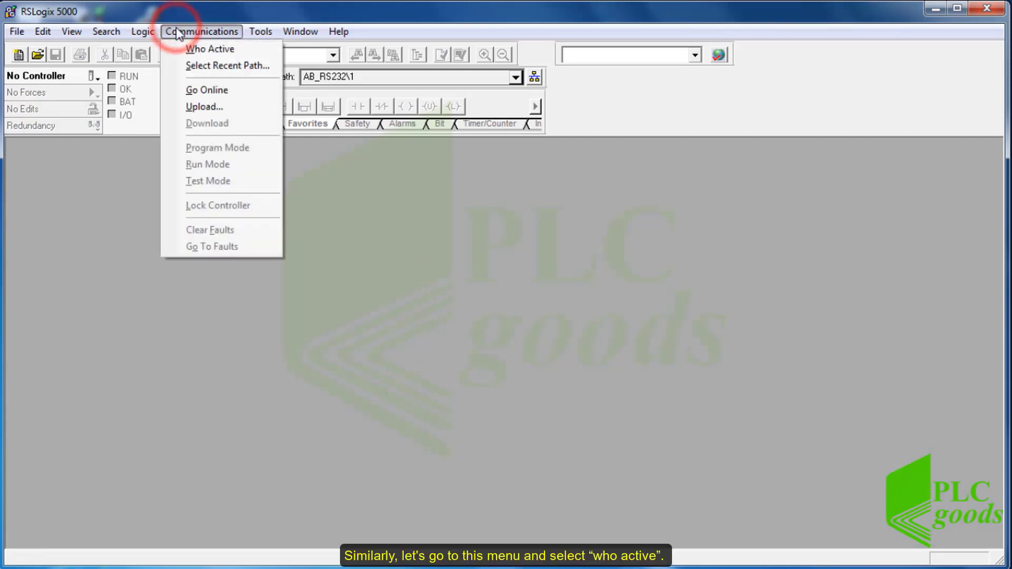
pyautogui.click(196, 49)
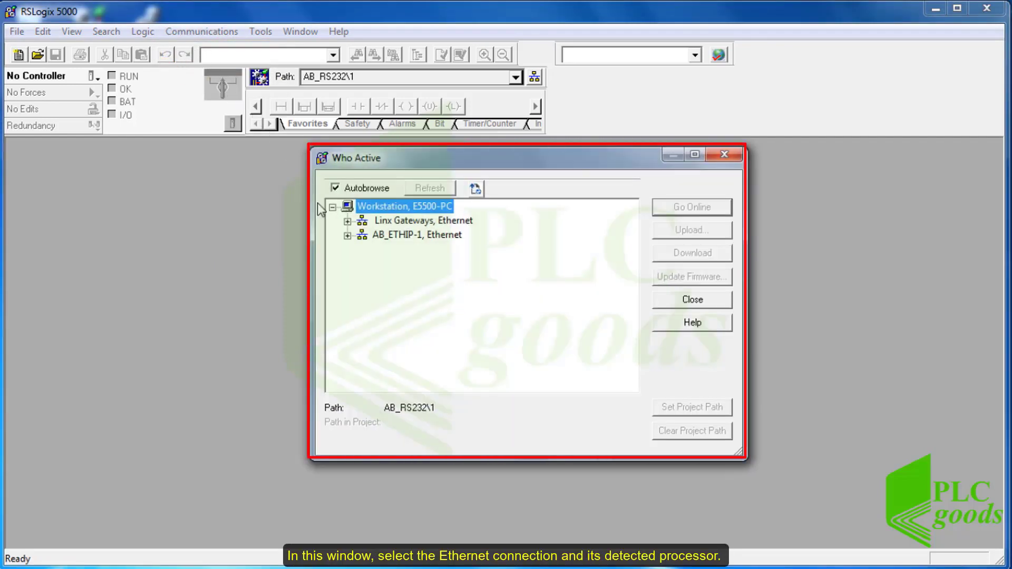
# Browse AB_ETHIP-1 through the 1756-ENBT/A module to the backplane and start an upload from the 1756-L62 processor in slot 01.
pyautogui.click(348, 236)
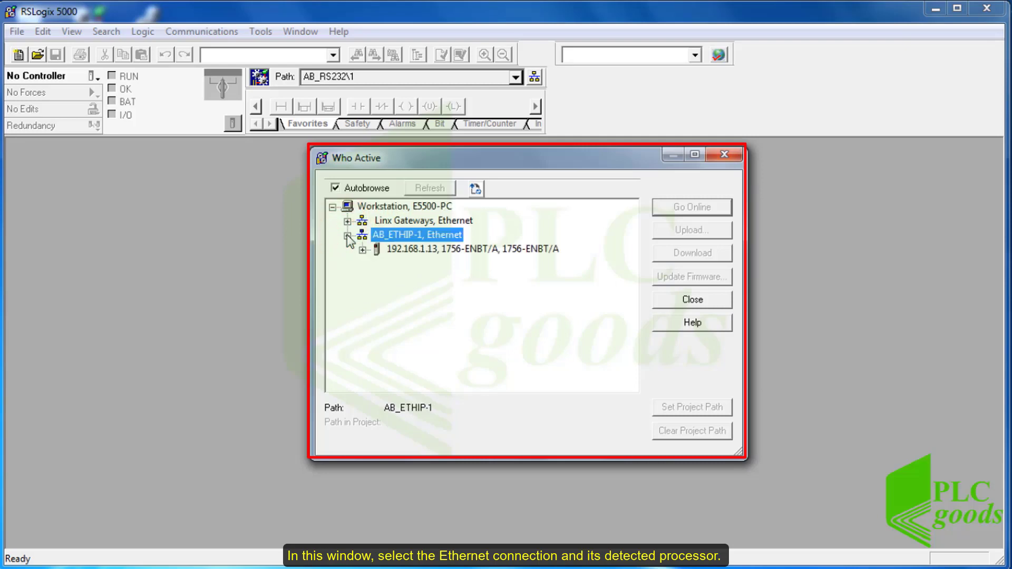
pyautogui.click(362, 250)
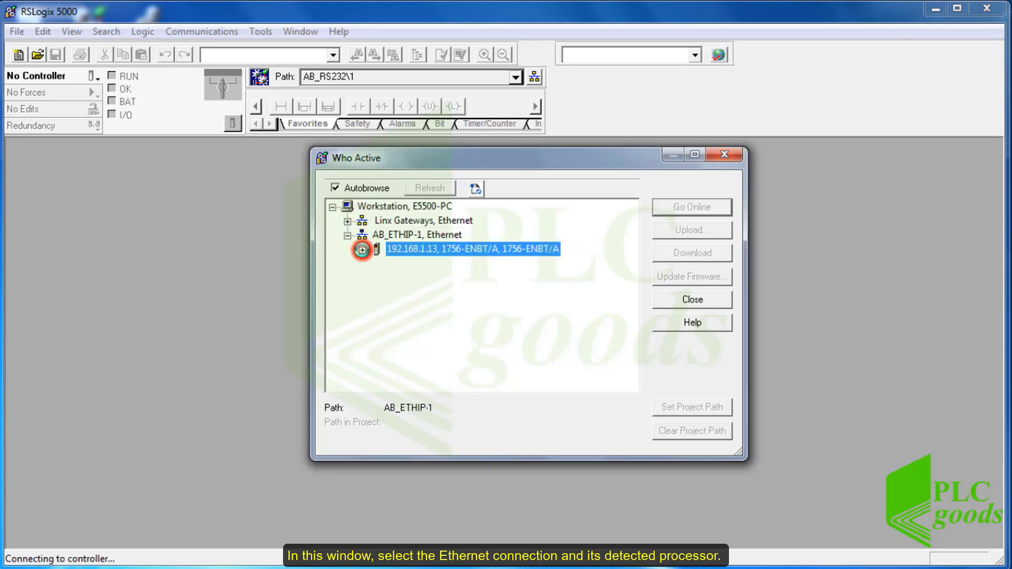
pyautogui.click(378, 264)
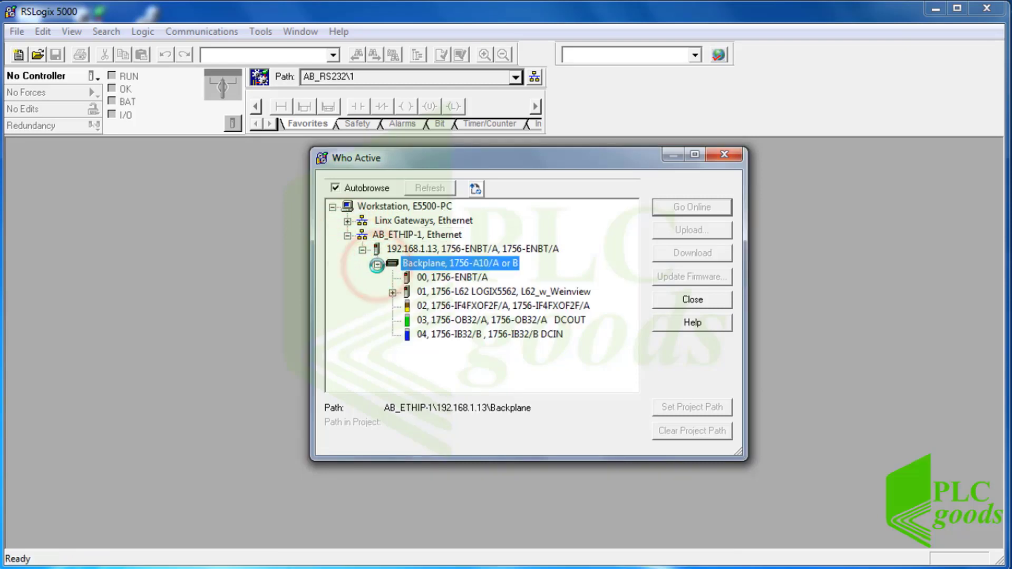
pyautogui.click(447, 293)
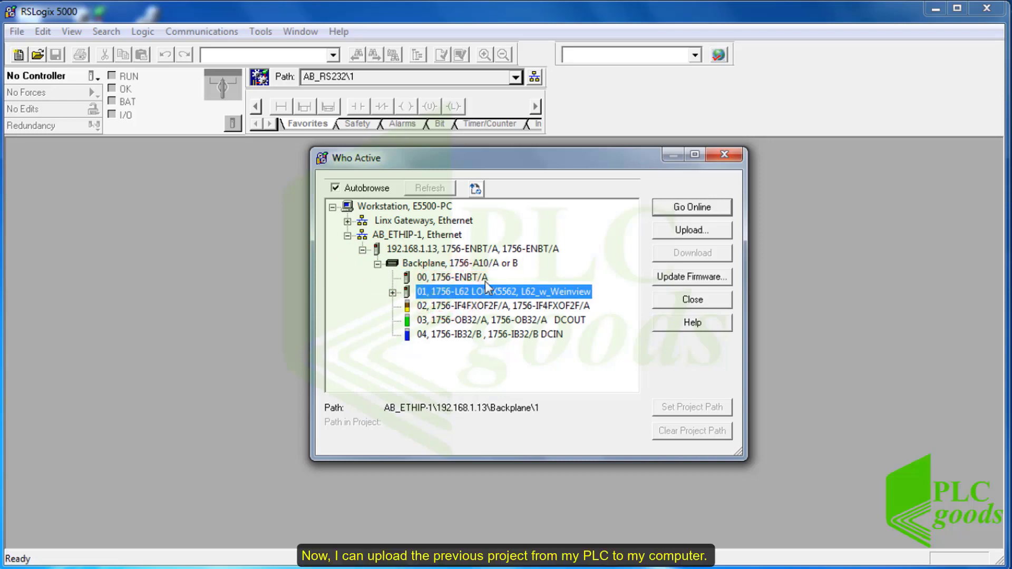
pyautogui.click(691, 230)
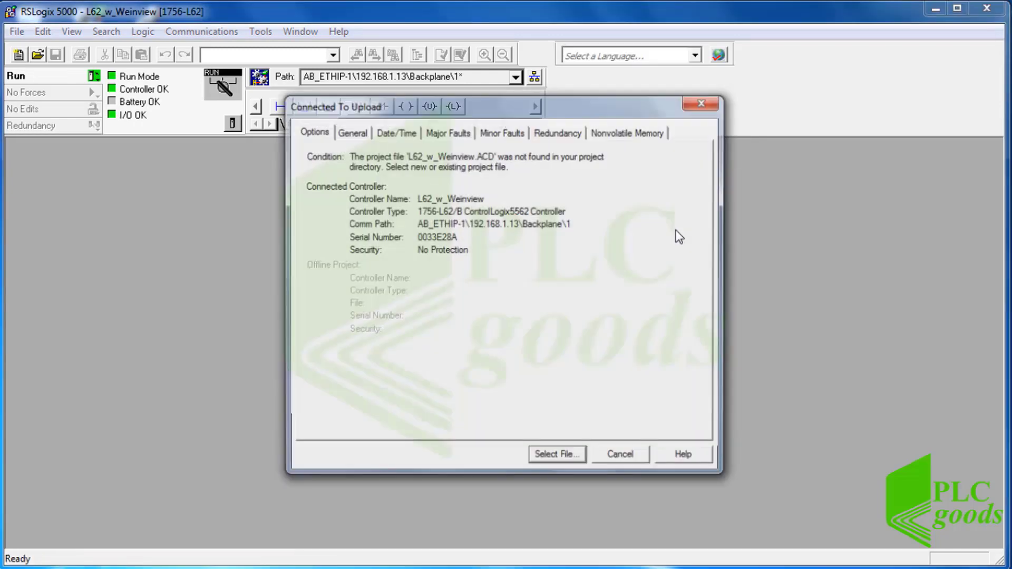
# Create the new project file L62_w_Weinview2.ACD on the Desktop and upload the controller's project into it.
pyautogui.click(551, 458)
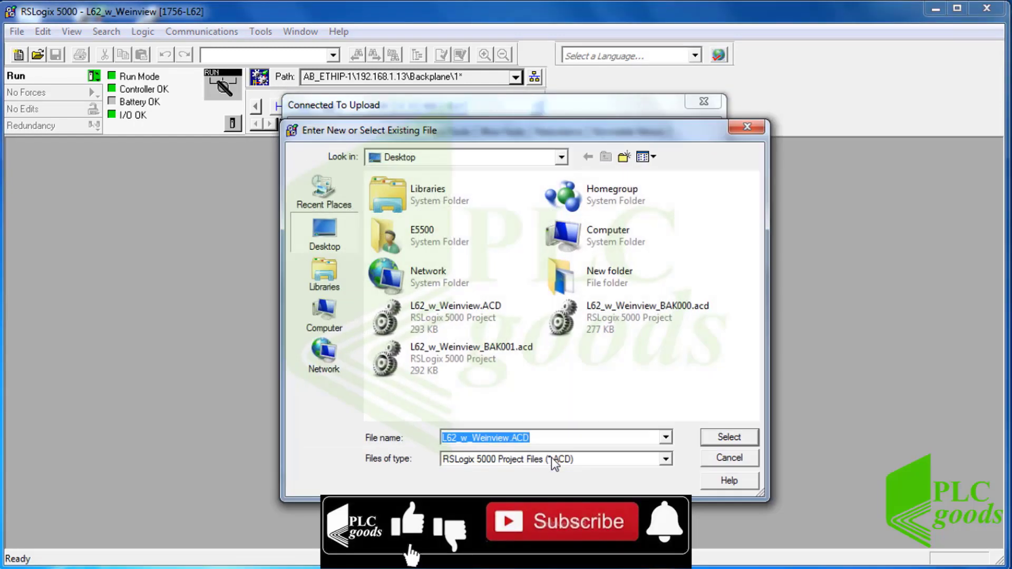
pyautogui.click(510, 438)
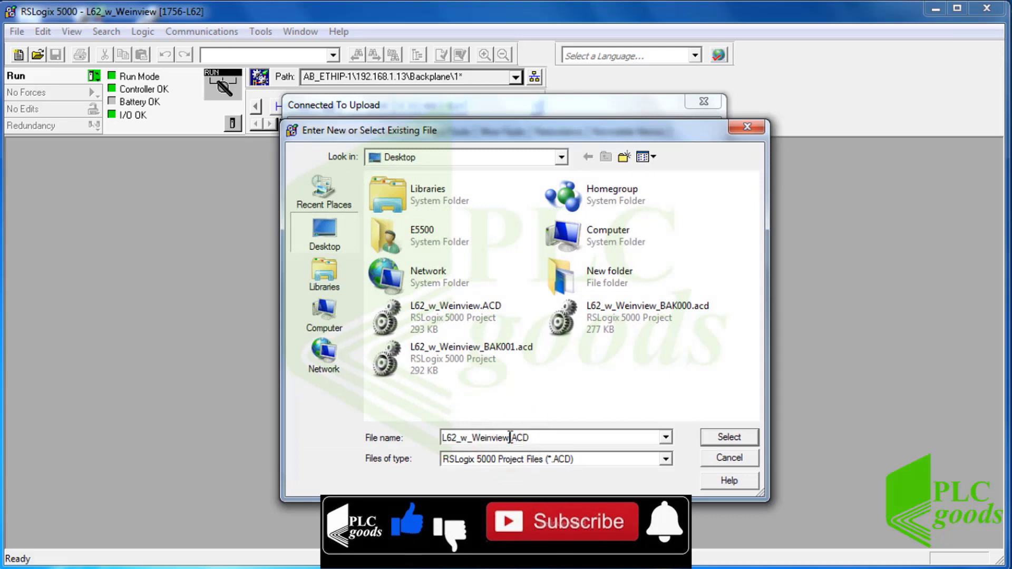
pyautogui.write('2')
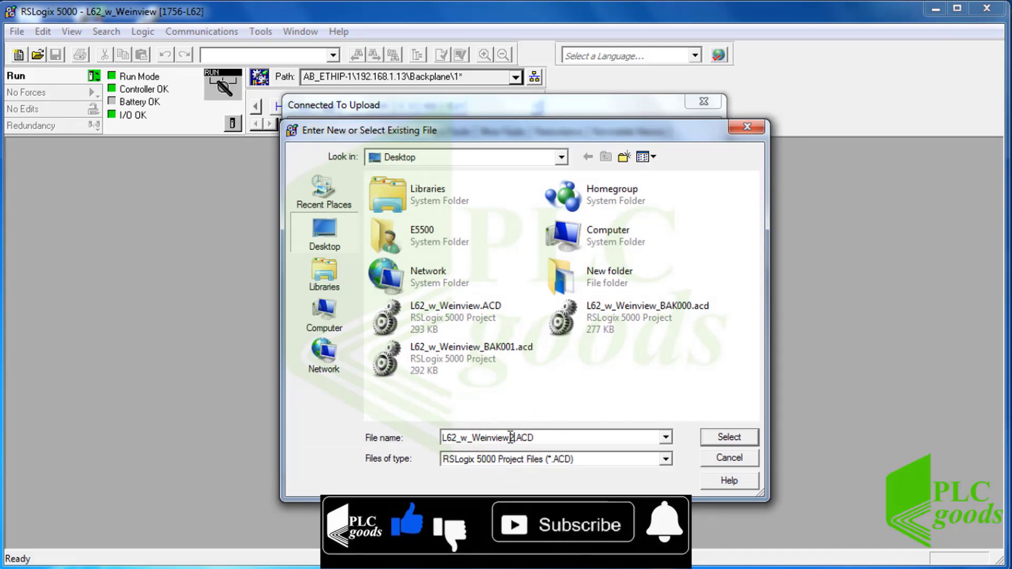
pyautogui.click(737, 439)
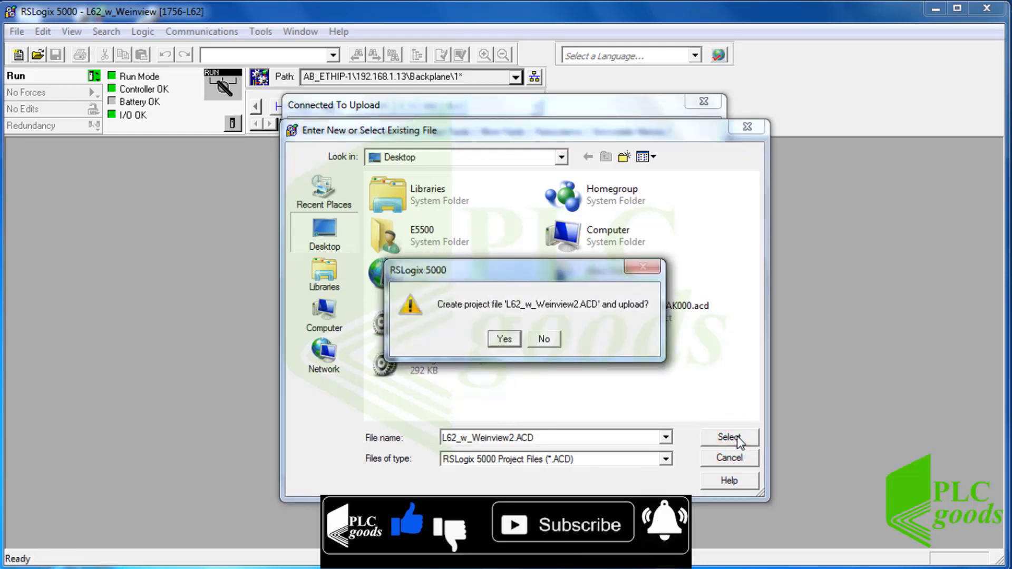
pyautogui.click(513, 340)
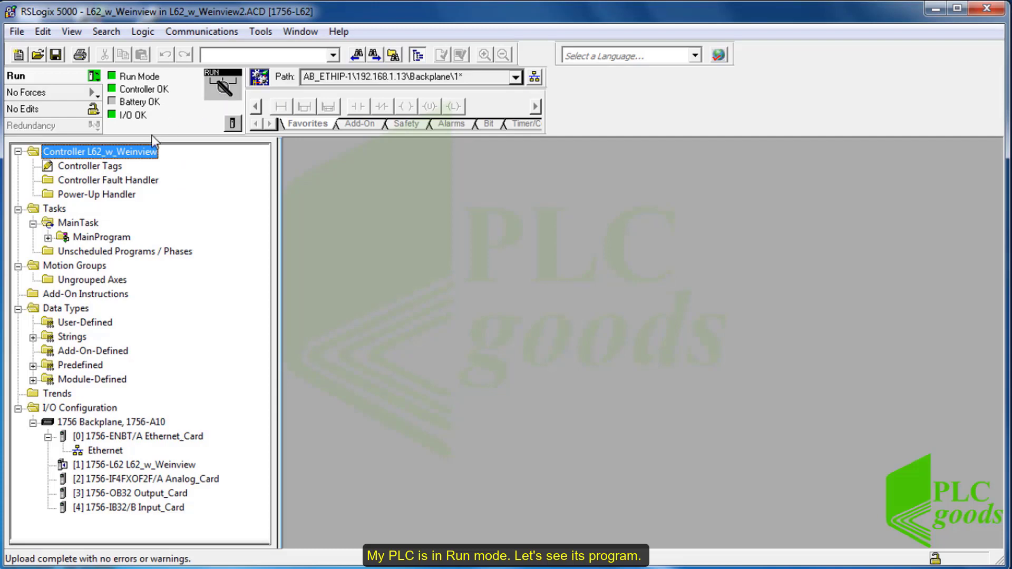
# Open the MainRoutine of MainProgram and examine the input contact and output coil on rung 0.
pyautogui.click(48, 237)
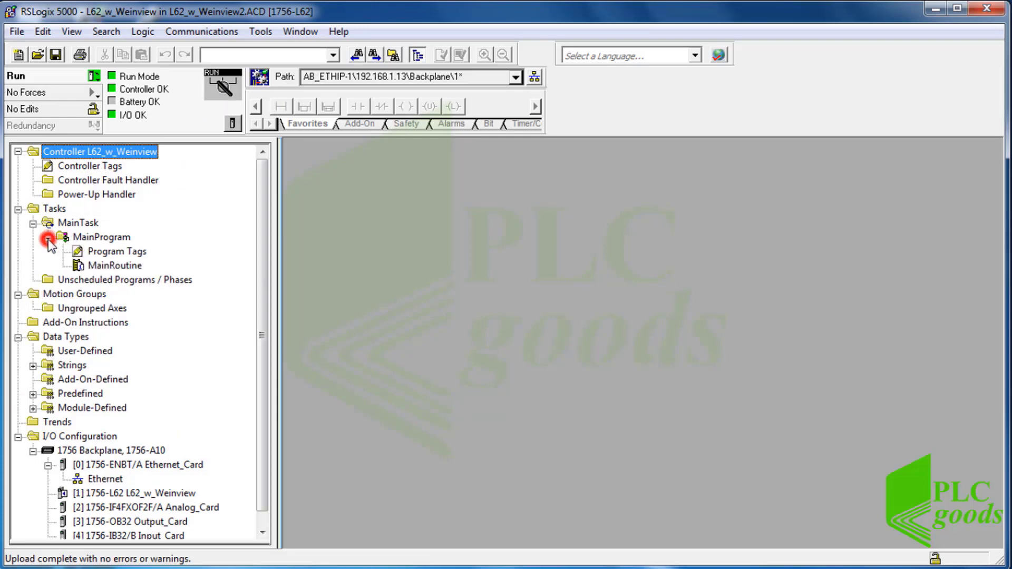
pyautogui.doubleClick(107, 267)
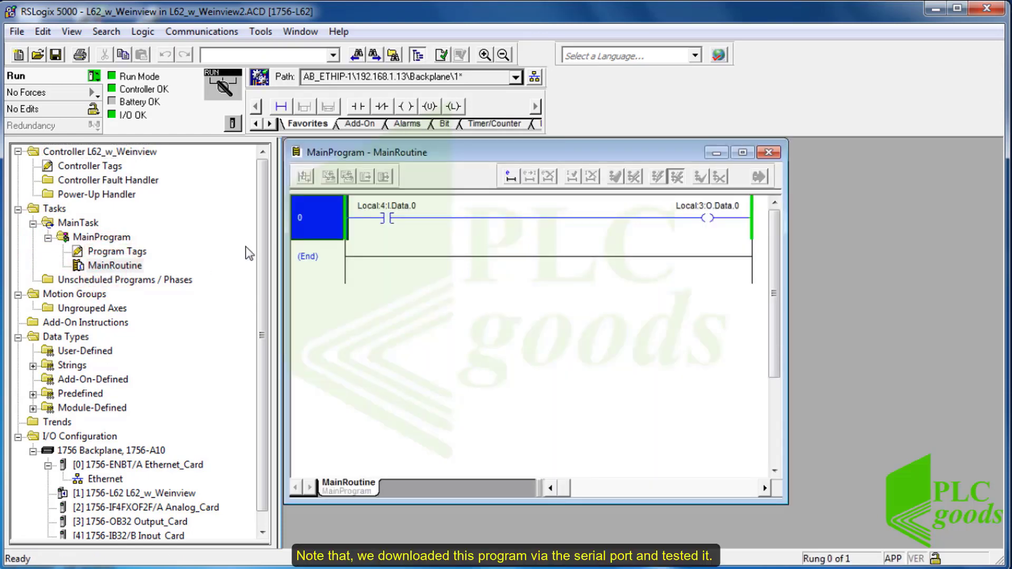
pyautogui.click(387, 217)
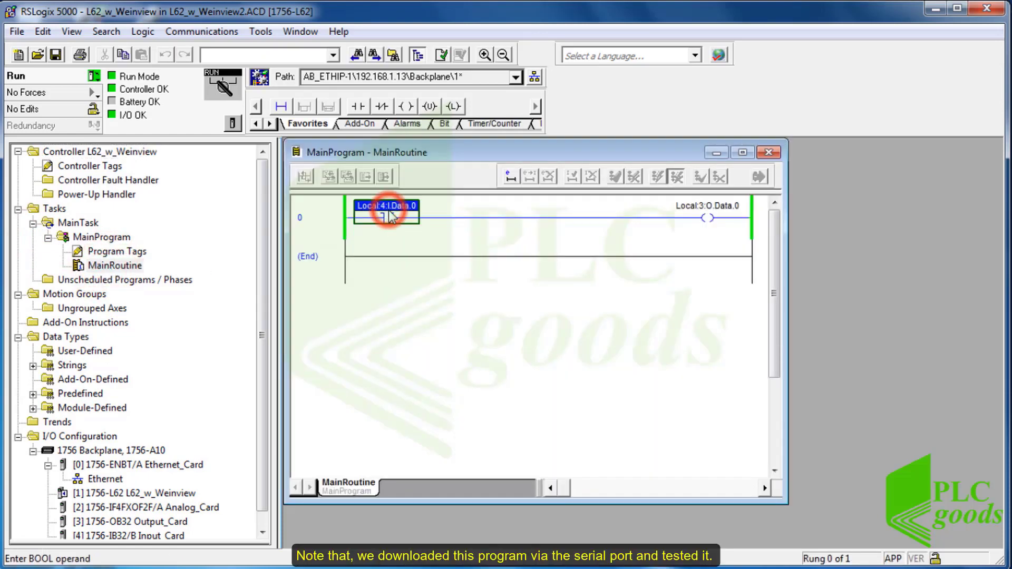
pyautogui.click(711, 218)
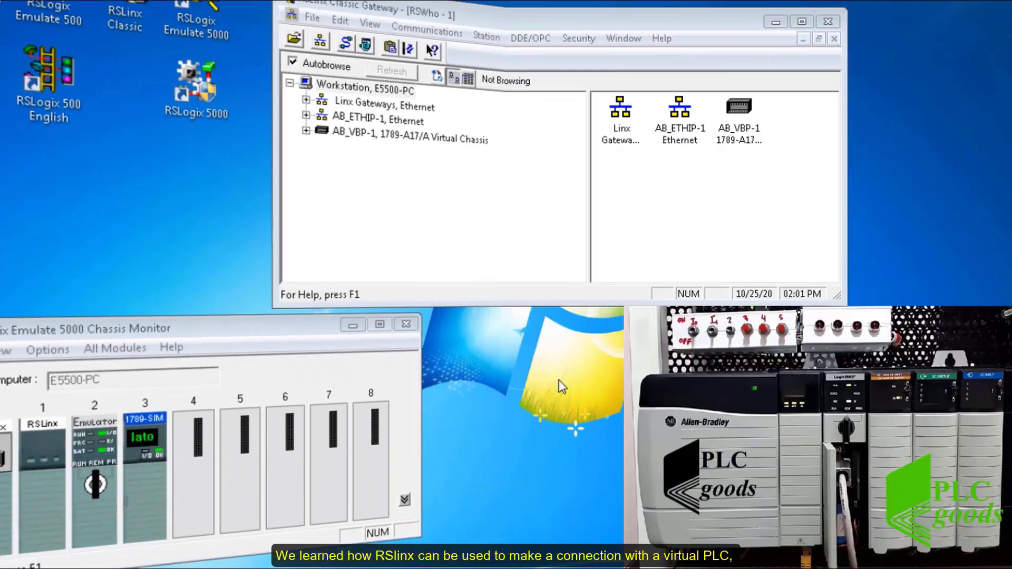
# In RSLinx Classic, examine the virtual chassis, then the AB_ETHIP-1 network down to the 1756-L62 processor on the backplane.
pyautogui.click(444, 24)
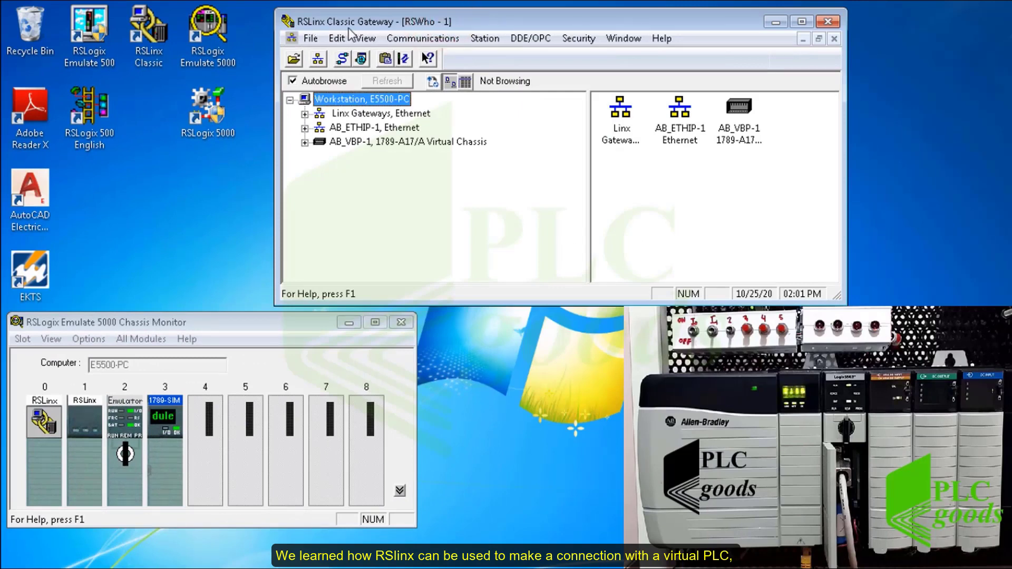
pyautogui.click(348, 141)
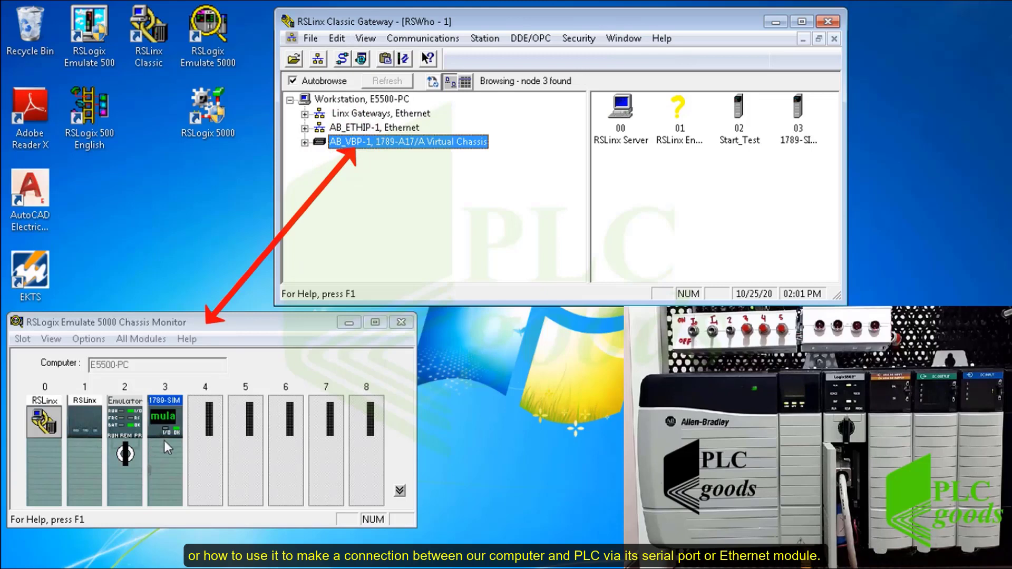
pyautogui.click(344, 129)
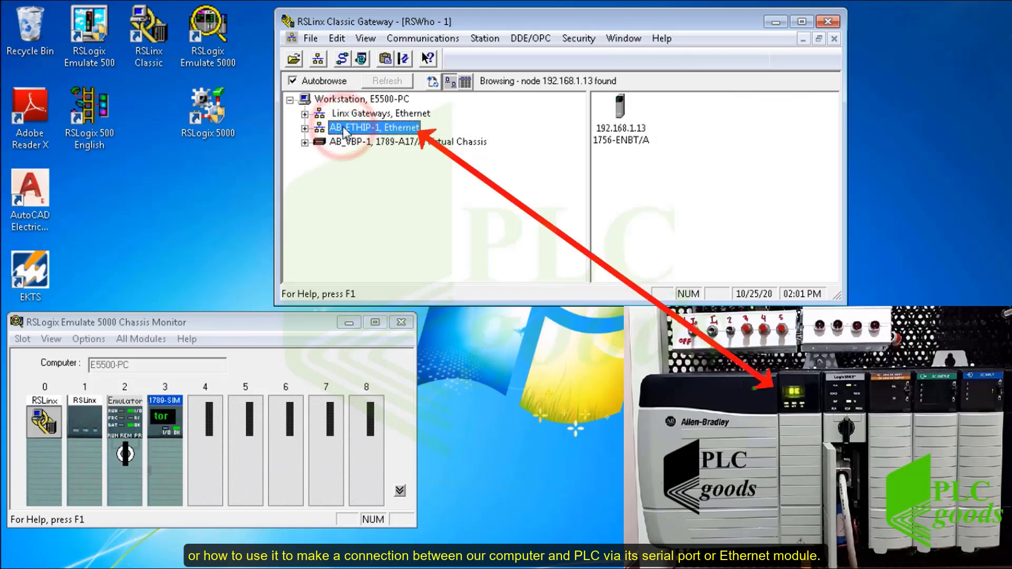
pyautogui.click(304, 128)
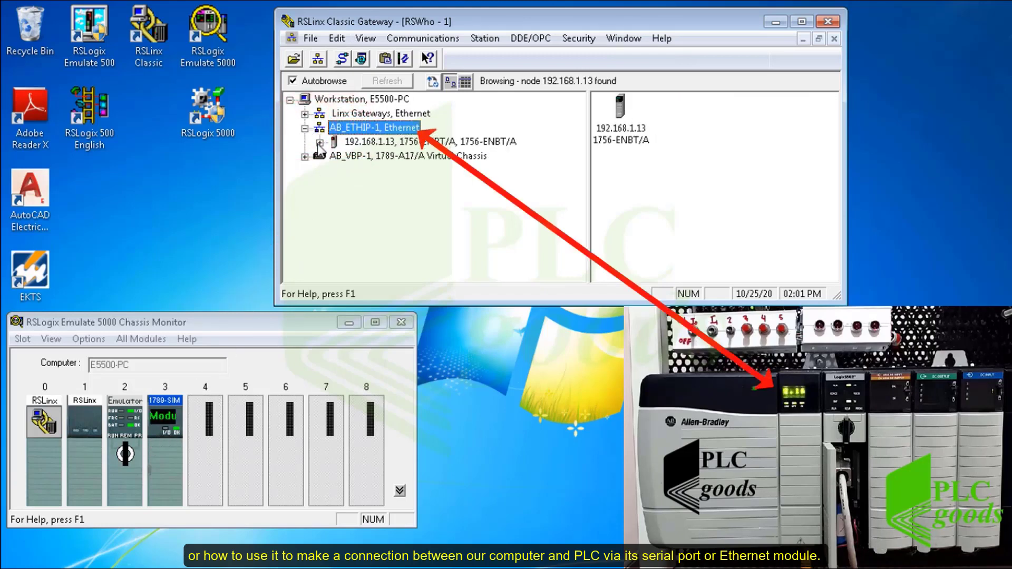
pyautogui.click(319, 143)
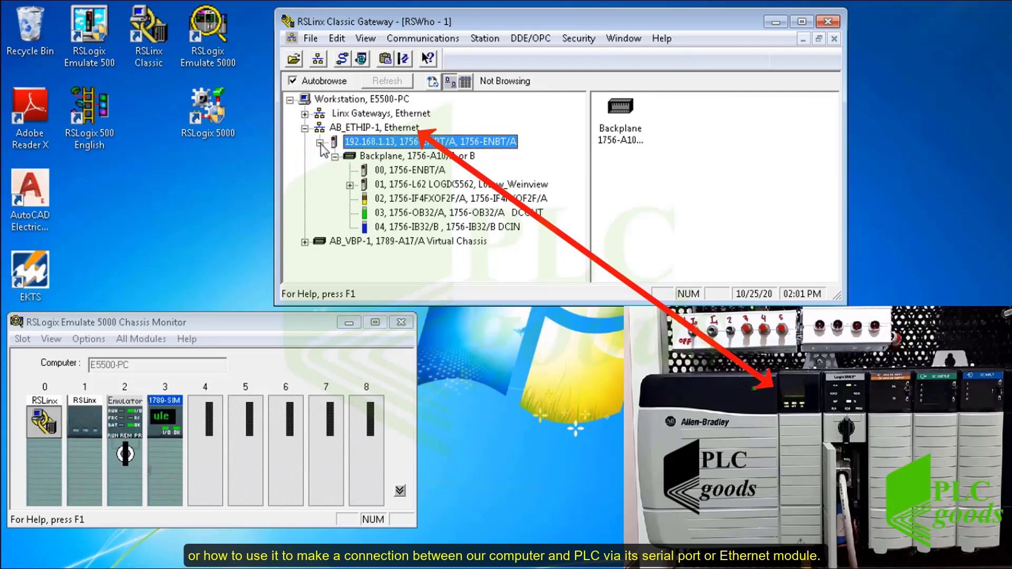
pyautogui.click(371, 158)
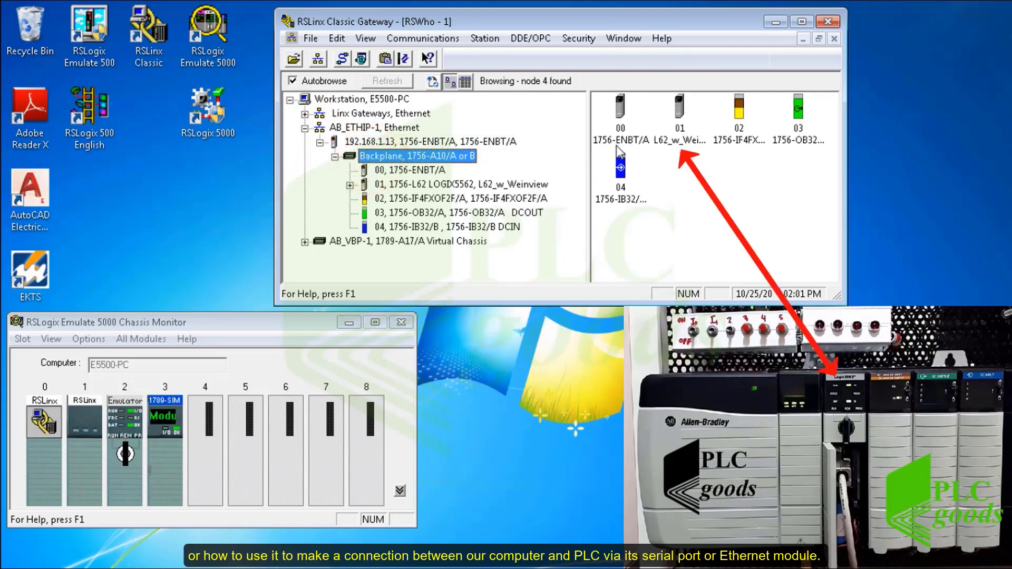
pyautogui.click(677, 126)
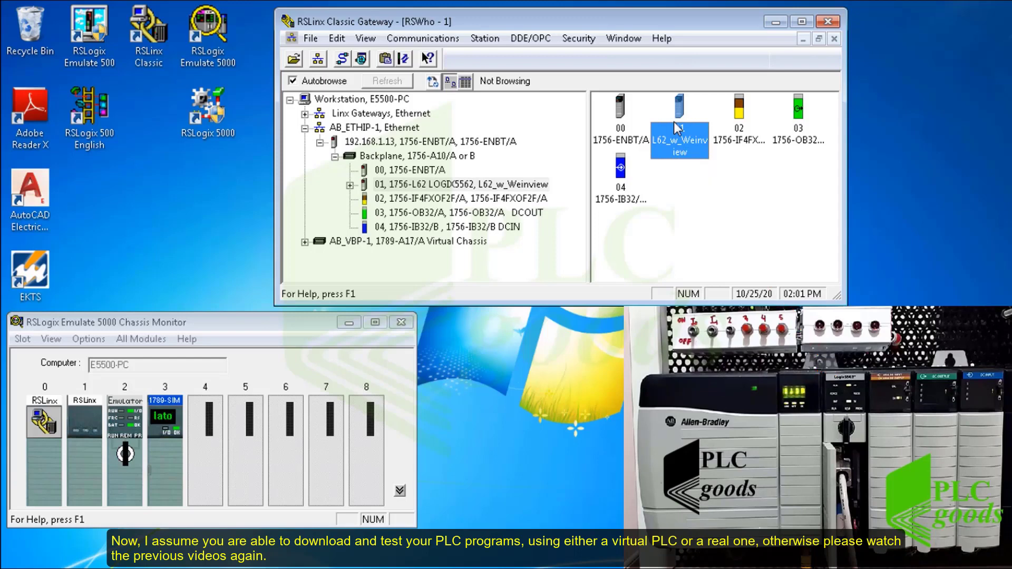
# Open RSLogix 5000 and start a new controller project with the type 1756-L62 ControlLogix5562 Controller.
pyautogui.doubleClick(217, 113)
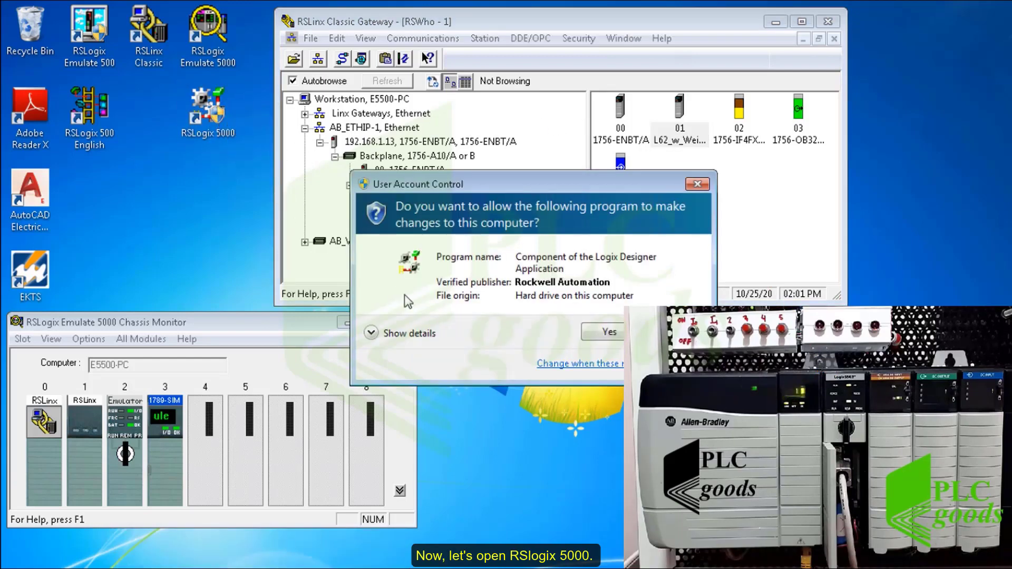
pyautogui.click(607, 332)
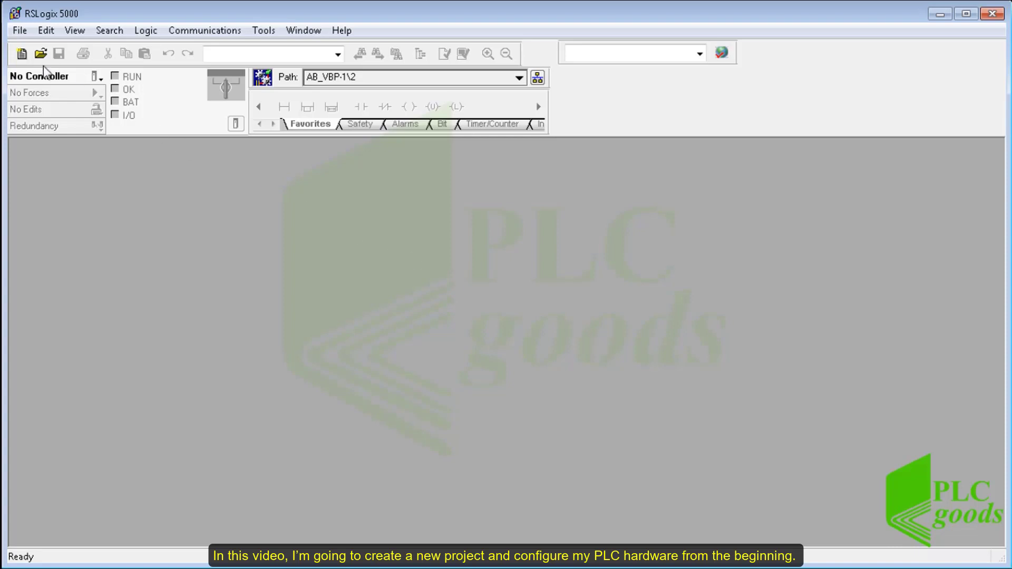
pyautogui.click(22, 54)
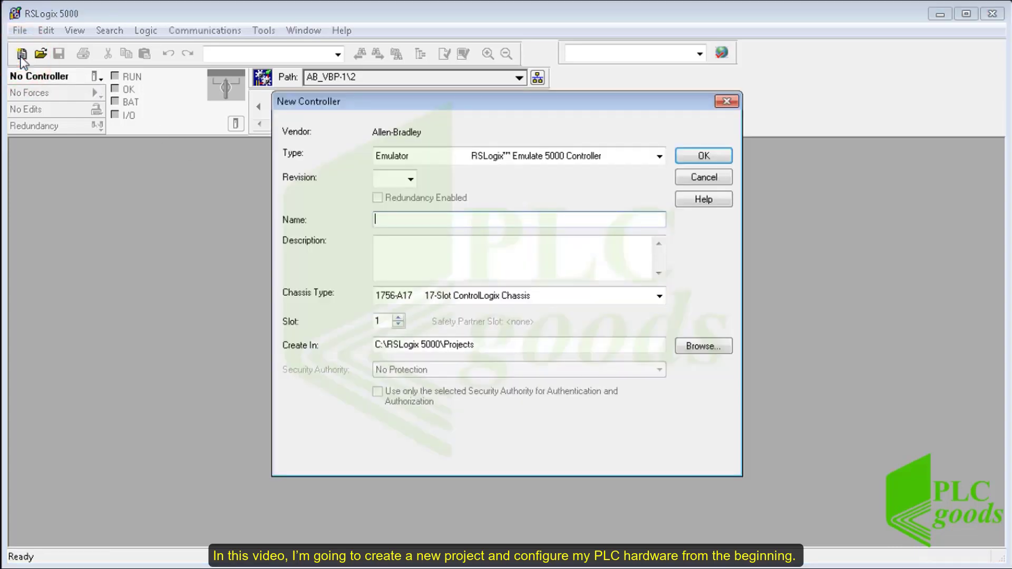
pyautogui.click(659, 156)
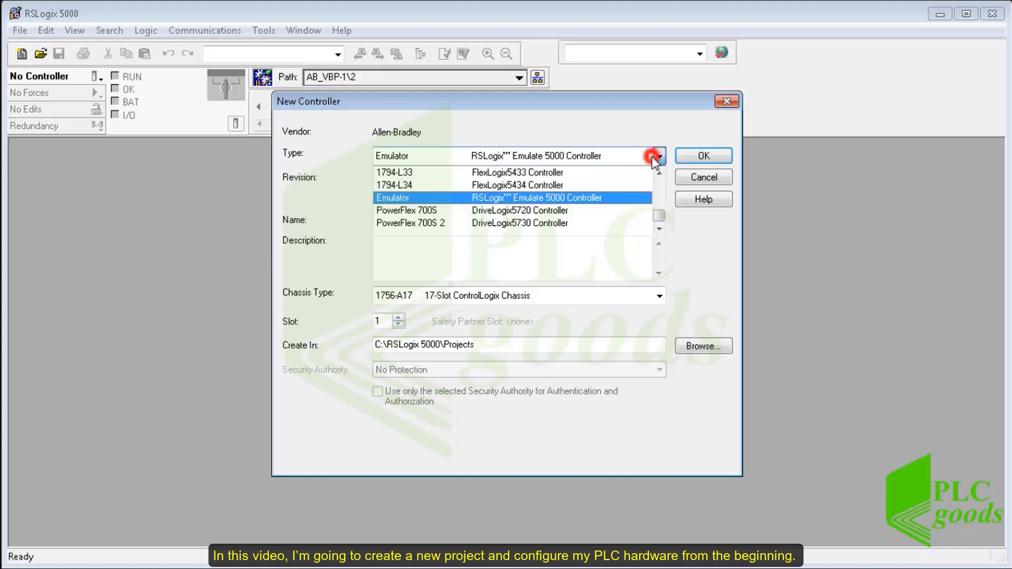
pyautogui.click(659, 173)
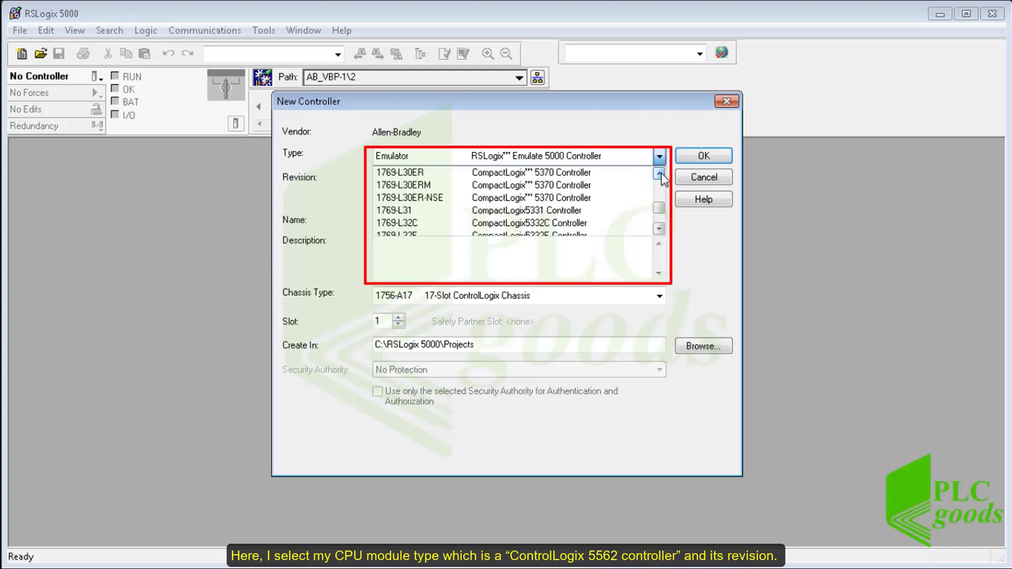
pyautogui.click(661, 173)
pyautogui.moveTo(662, 176); pyautogui.dragTo(661, 175)
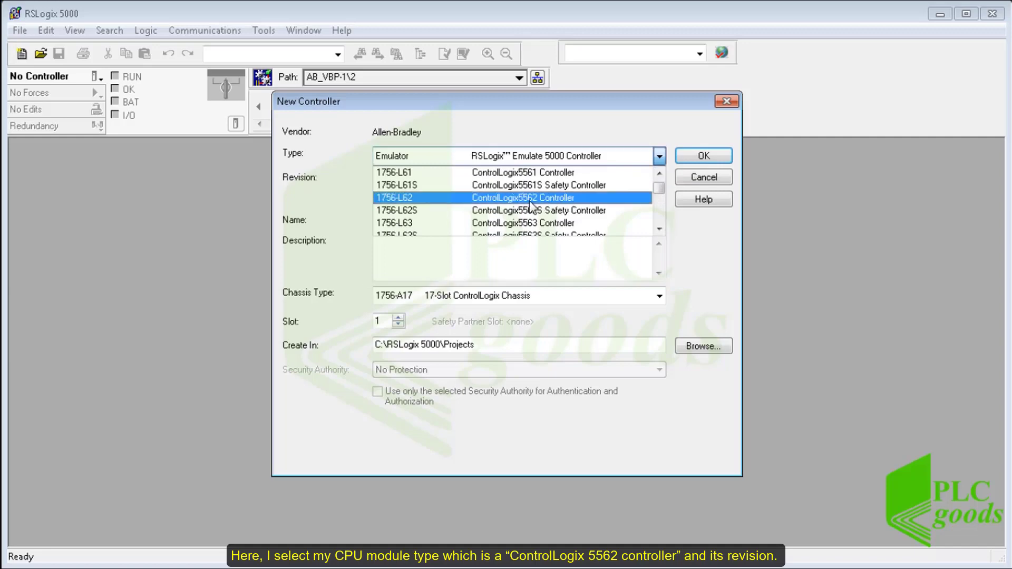
pyautogui.click(513, 199)
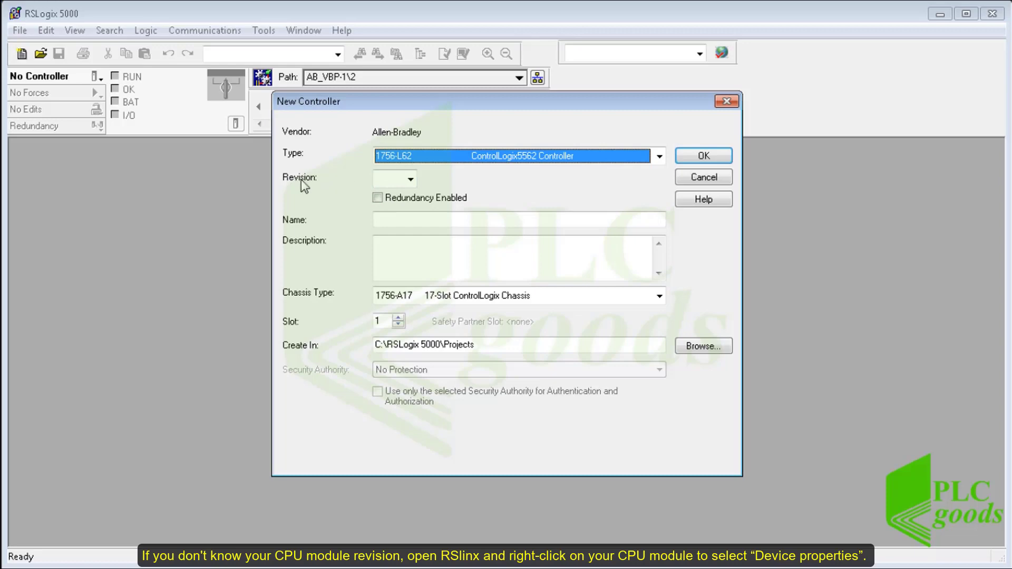
# Switch to RSLinx Classic and open the device properties of the 1756-L62 processor in slot 01 to check its revision.
pyautogui.hotkey('alt', 'Tab')
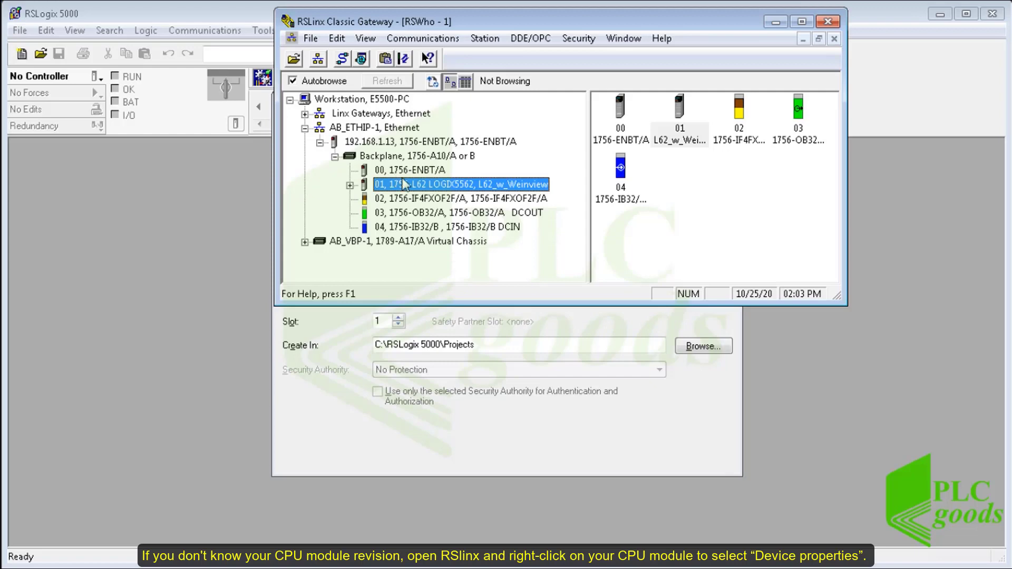
pyautogui.rightClick(419, 185)
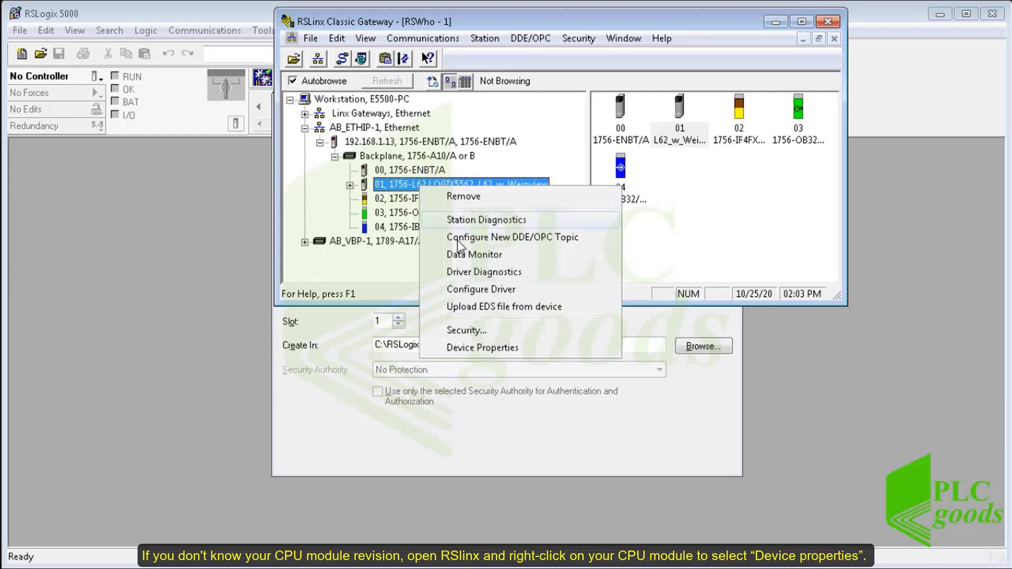
pyautogui.click(464, 348)
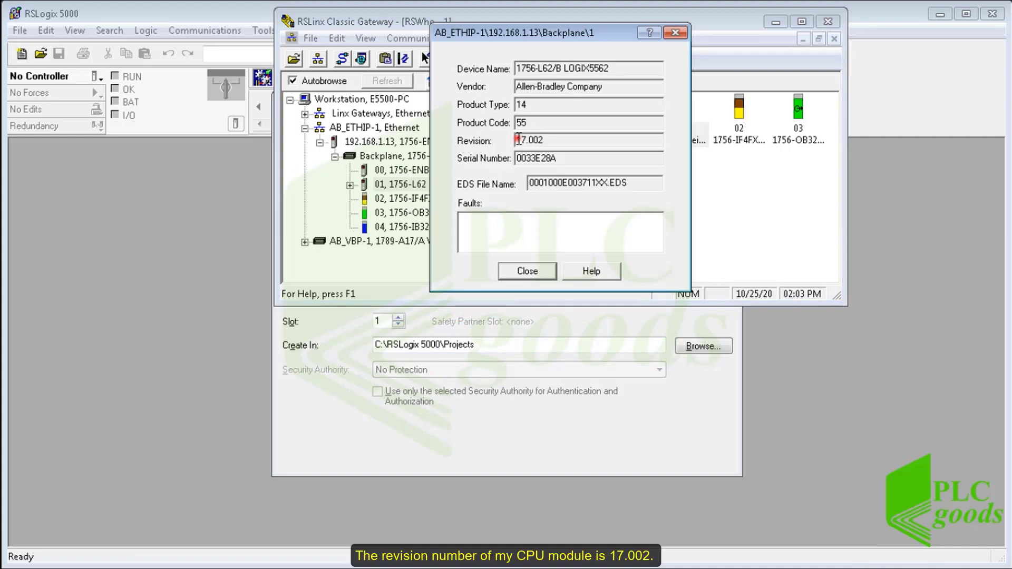
# Close the processor's device properties, return to RSLogix 5000 and set the new controller's revision to 17.
pyautogui.doubleClick(521, 140)
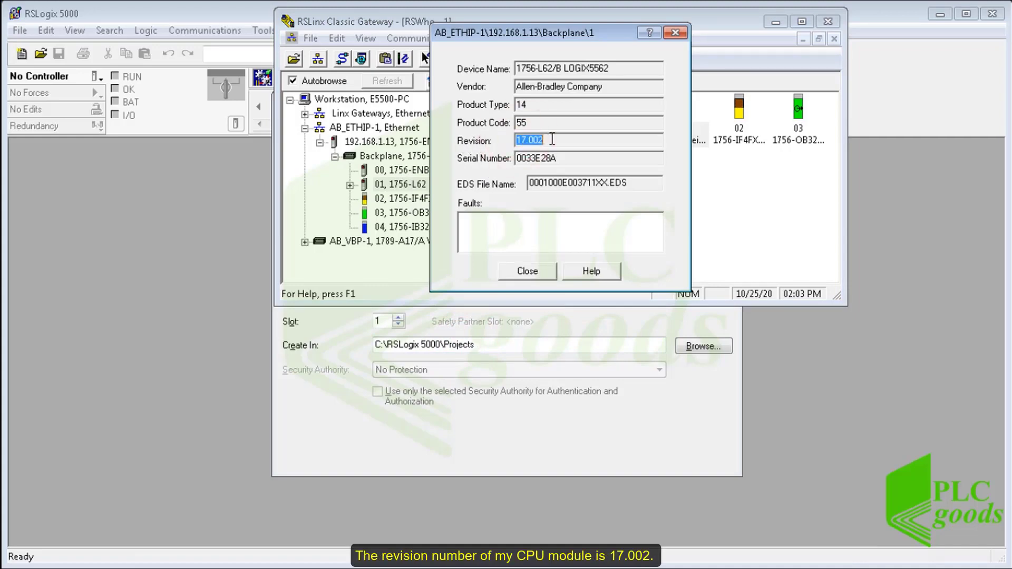
pyautogui.click(528, 271)
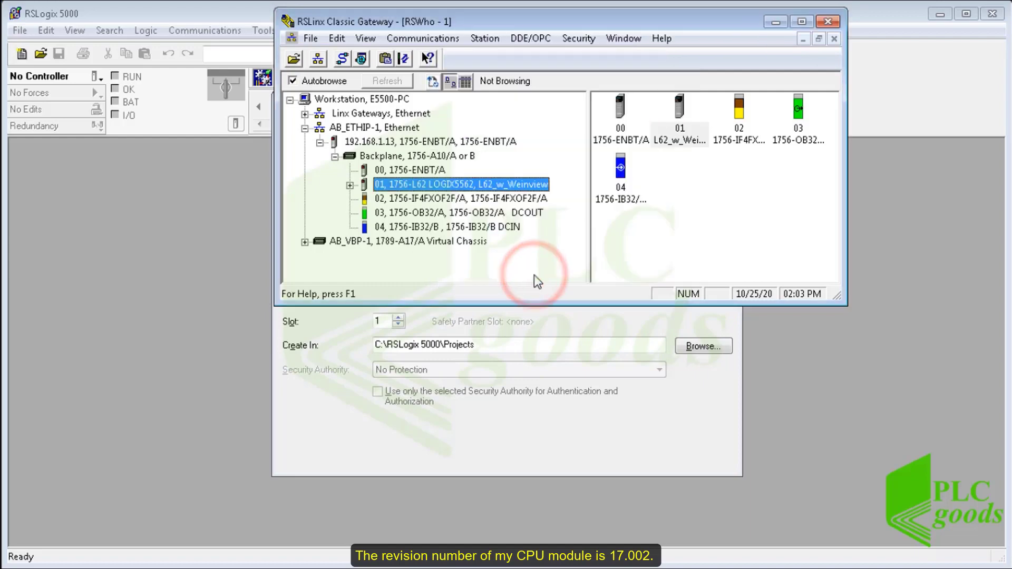
pyautogui.click(540, 322)
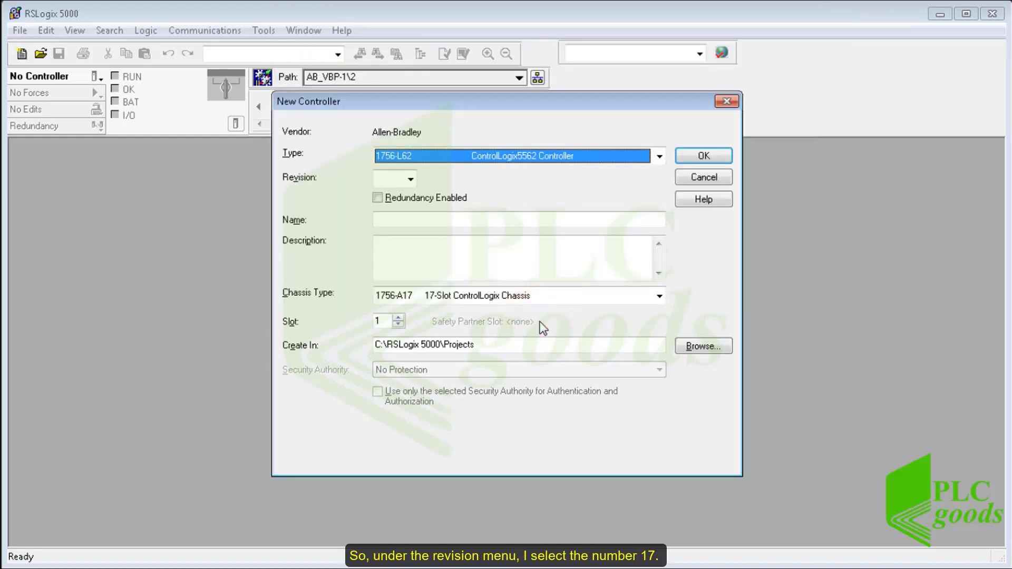
pyautogui.click(410, 179)
pyautogui.click(401, 246)
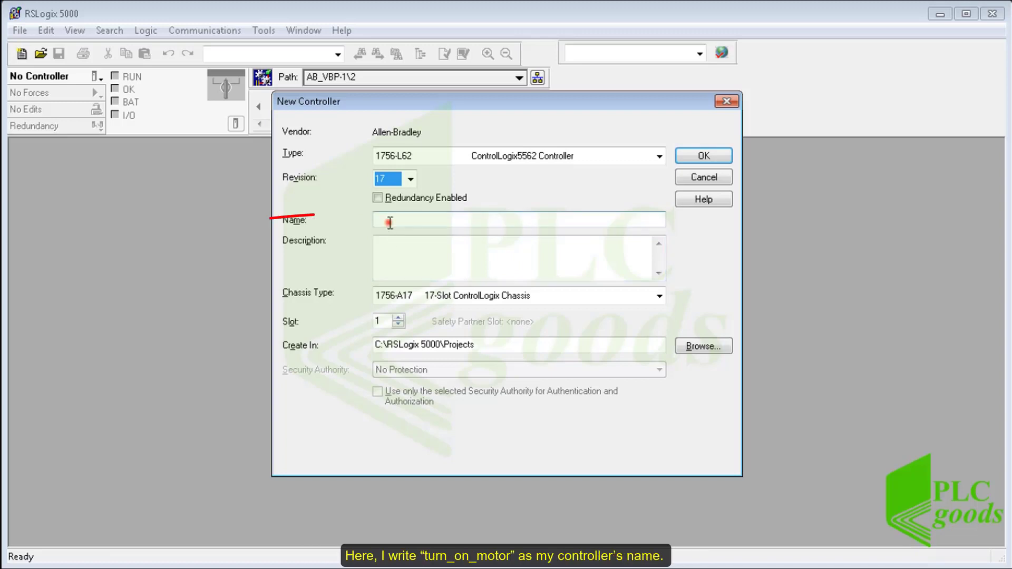
# Name the new controller Turn_On_Motor and leave its description empty.
pyautogui.click(388, 220)
pyautogui.write('Turn')
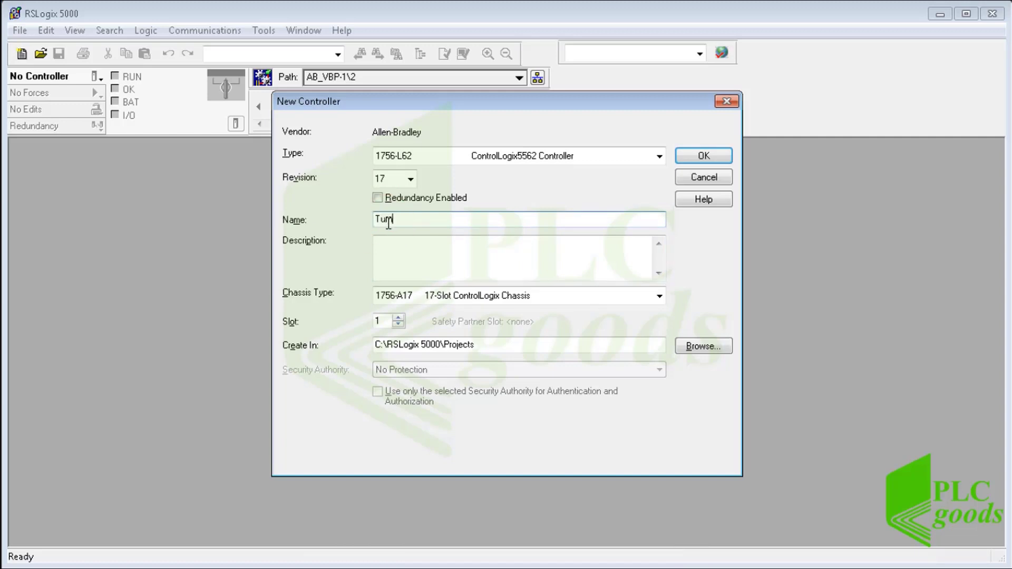
pyautogui.write('_On_Motor')
pyautogui.click(387, 242)
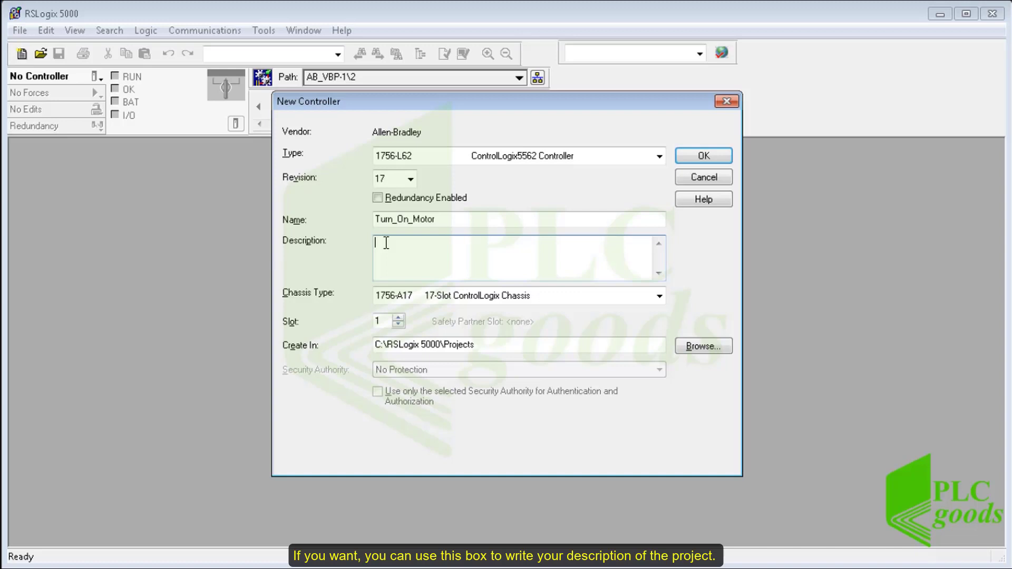
# Choose the 1756-A10 10-Slot ControlLogix Chassis with the controller in slot 1, and create the project in the default folder.
pyautogui.click(407, 301)
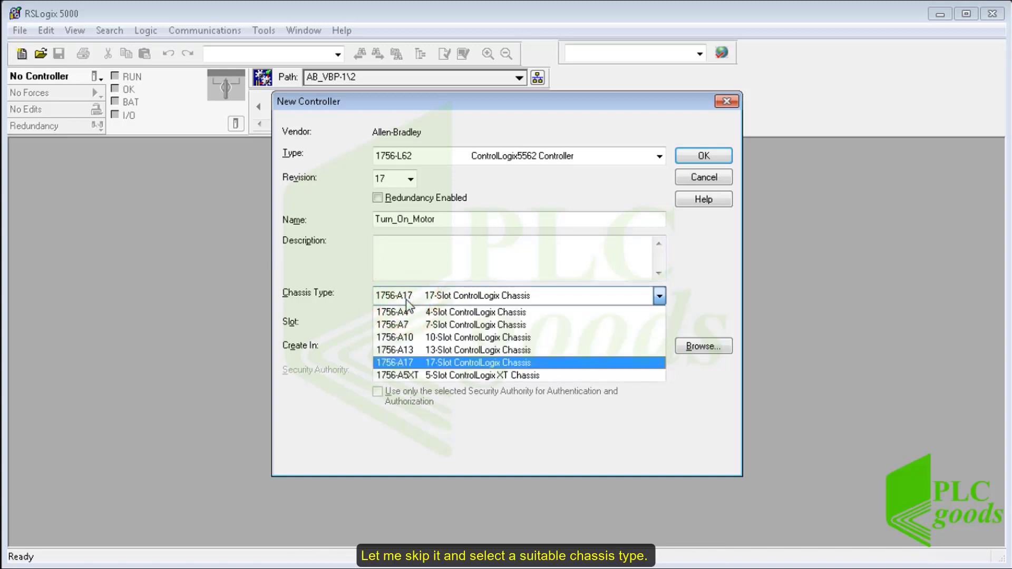
pyautogui.click(390, 337)
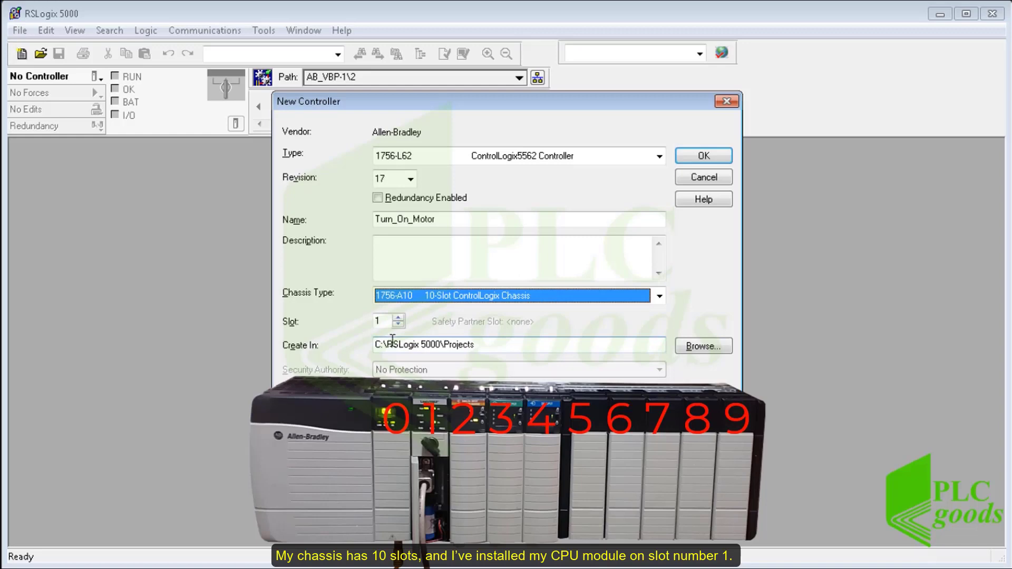
pyautogui.doubleClick(388, 322)
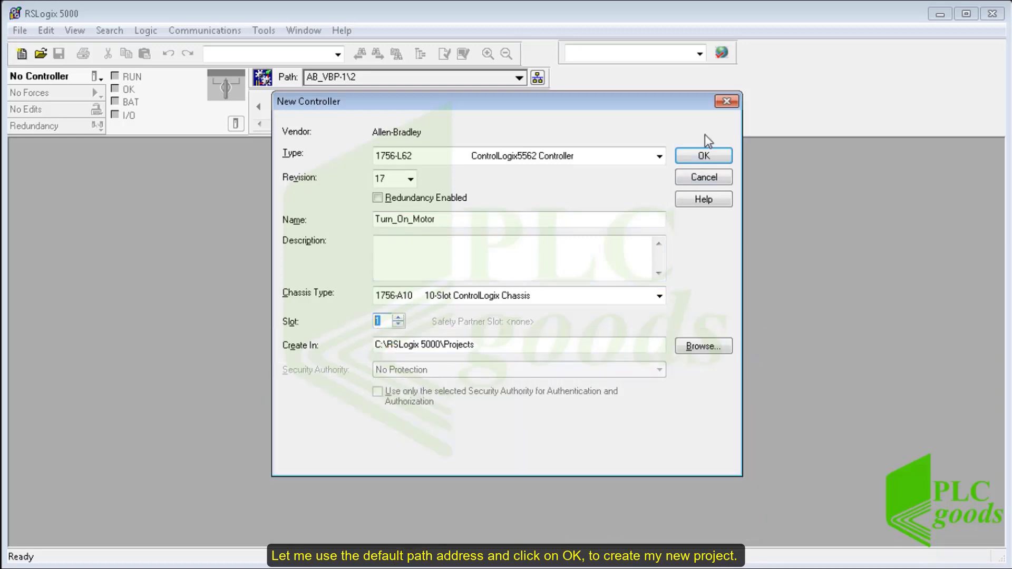
pyautogui.click(701, 155)
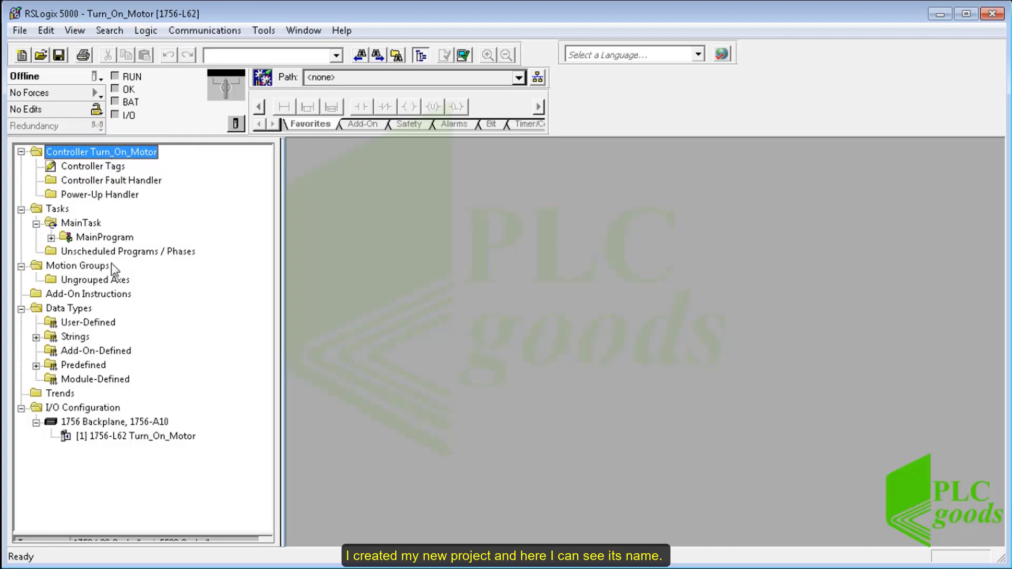
# Examine the general properties of the 1756-L62 controller in the I/O configuration and close them without changes.
pyautogui.click(108, 435)
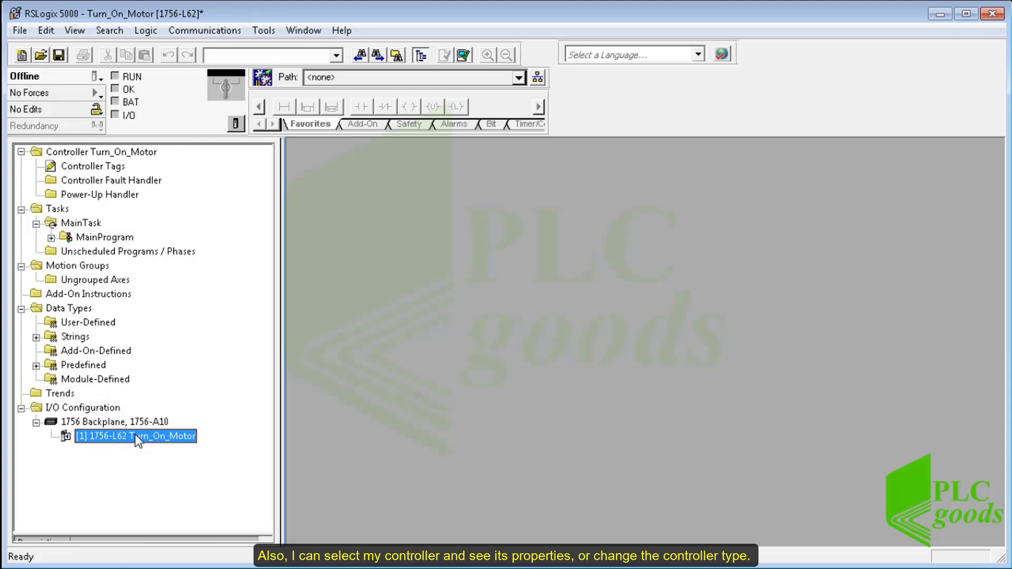
pyautogui.rightClick(135, 434)
pyautogui.click(164, 425)
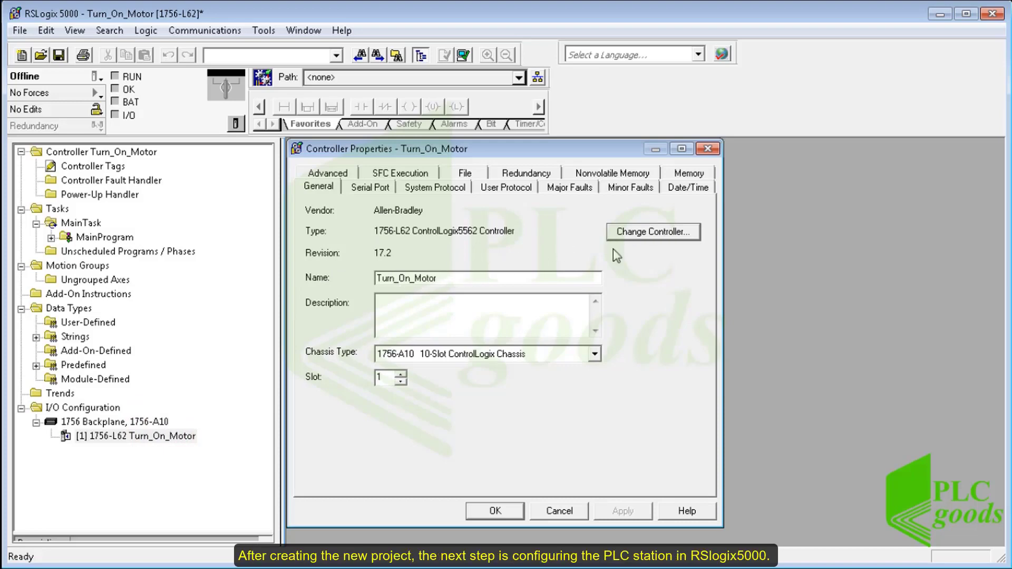
pyautogui.click(544, 510)
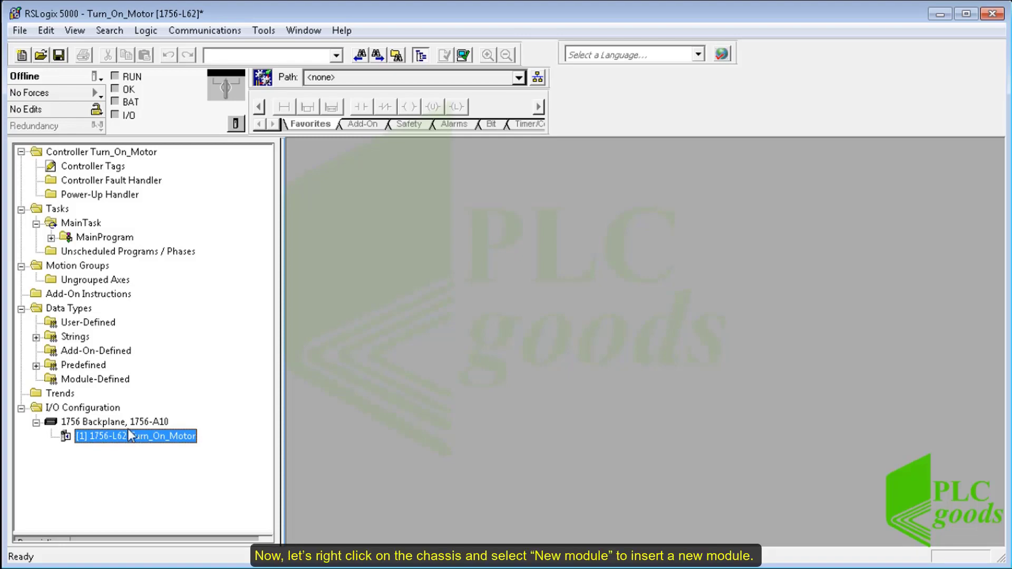
# Insert a new 1756-IF4FXOF2F/A analog module into the 1756-A10 backplane, widening the module list's name column to read the full model.
pyautogui.rightClick(104, 422)
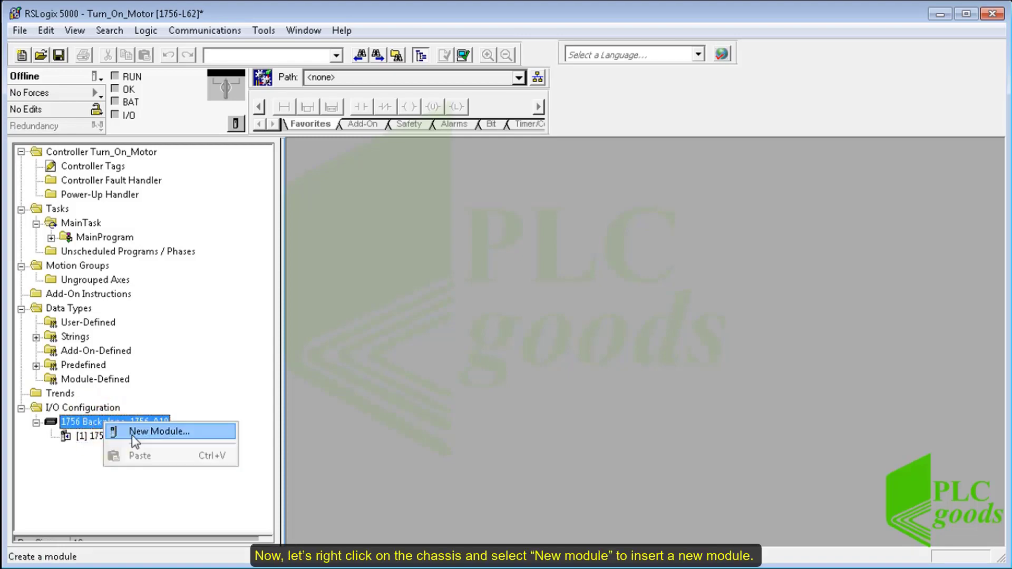
pyautogui.click(132, 437)
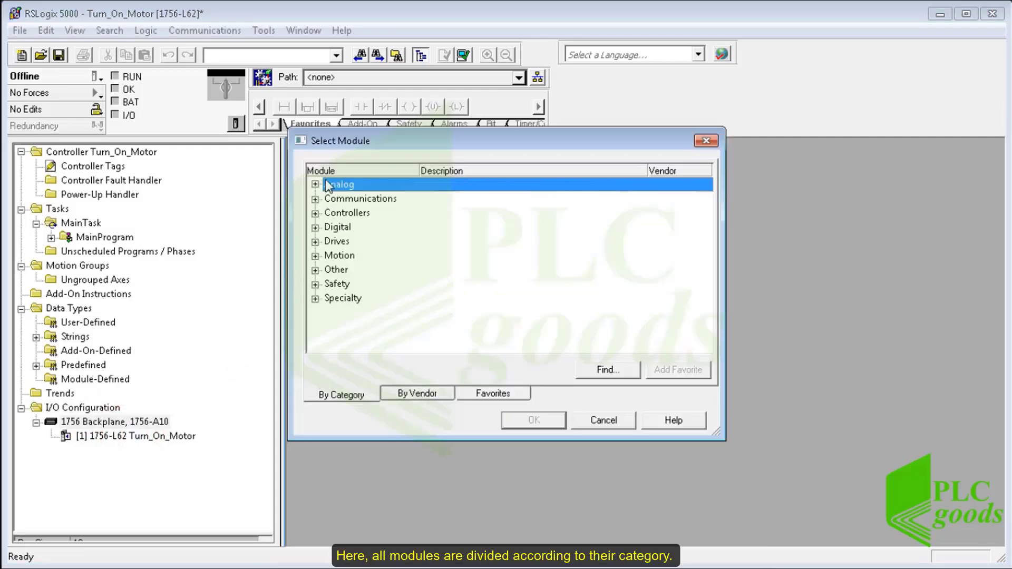
pyautogui.click(327, 200)
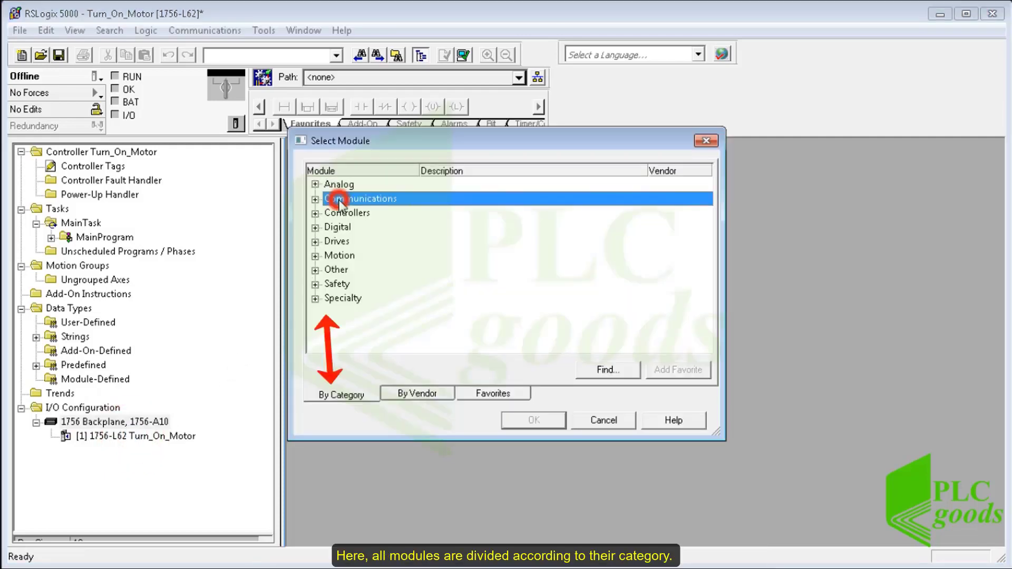
pyautogui.click(316, 184)
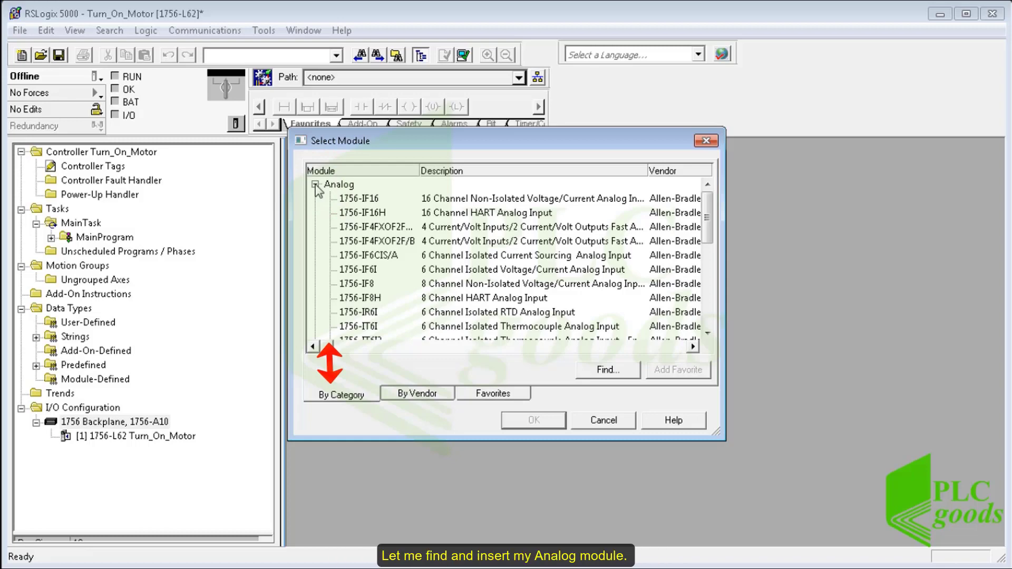
pyautogui.click(372, 227)
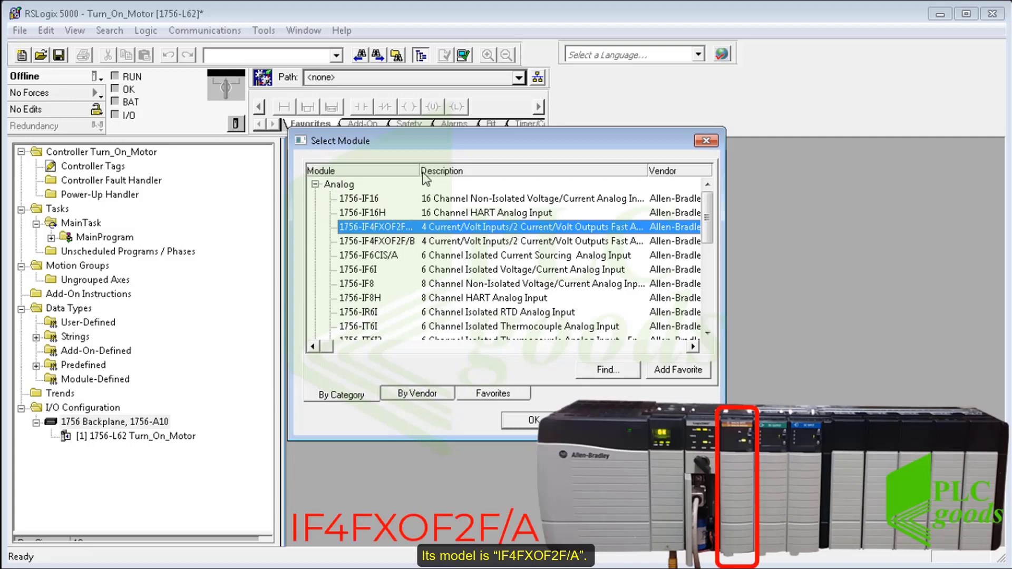
pyautogui.moveTo(418, 171); pyautogui.dragTo(442, 171)
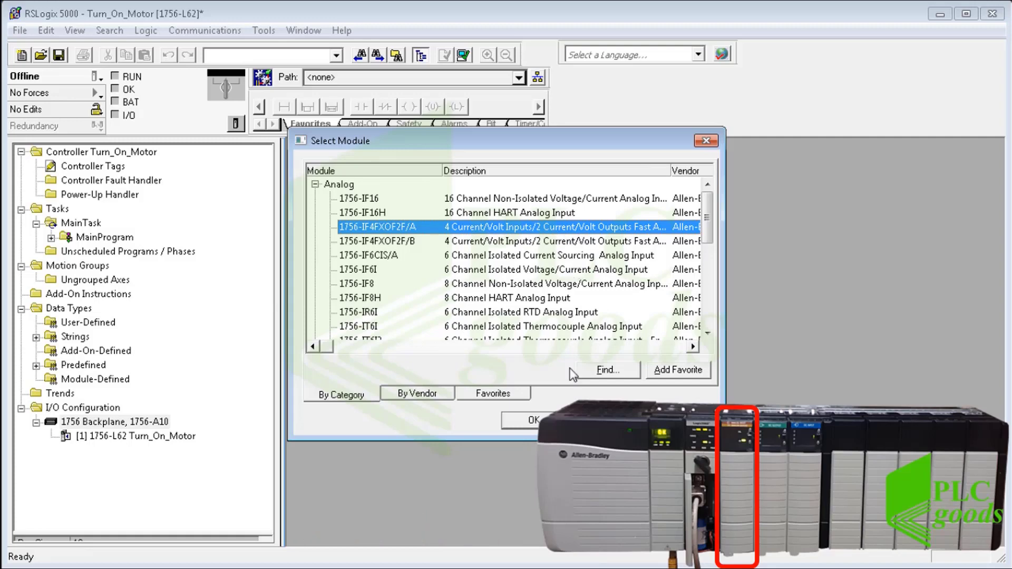
pyautogui.click(539, 422)
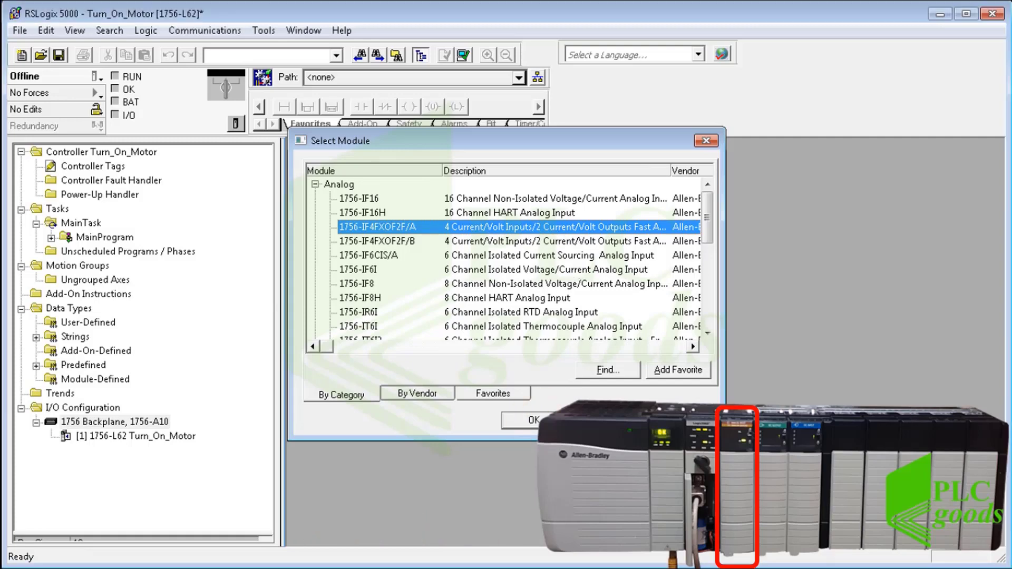
# Name the new analog module Analog_IN_Out, assign it to slot 2 and leave its description empty.
pyautogui.click(368, 221)
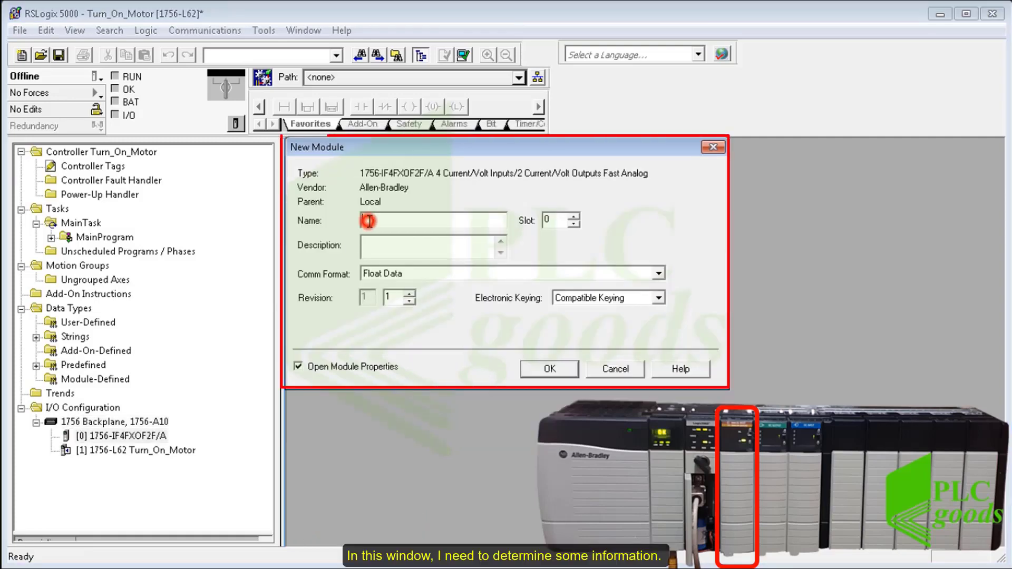
pyautogui.write('Analog_')
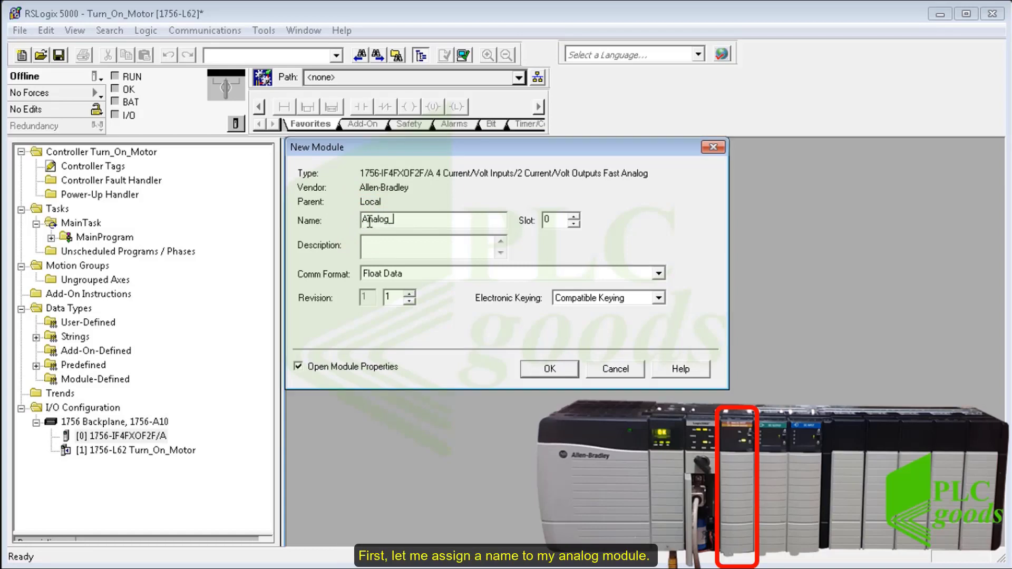
pyautogui.write('IN_Out')
pyautogui.click(574, 217)
pyautogui.click(574, 217)
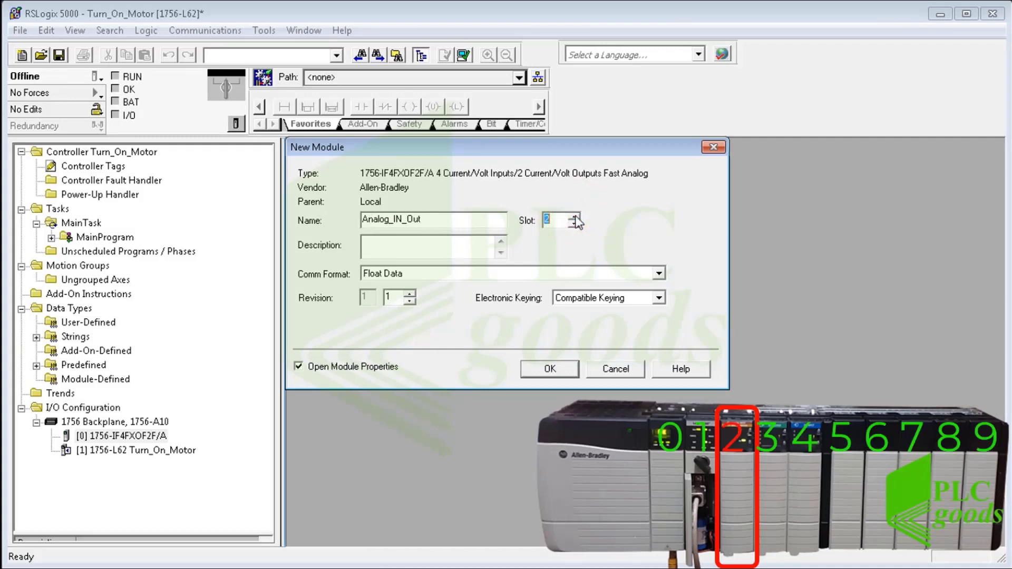
pyautogui.click(436, 253)
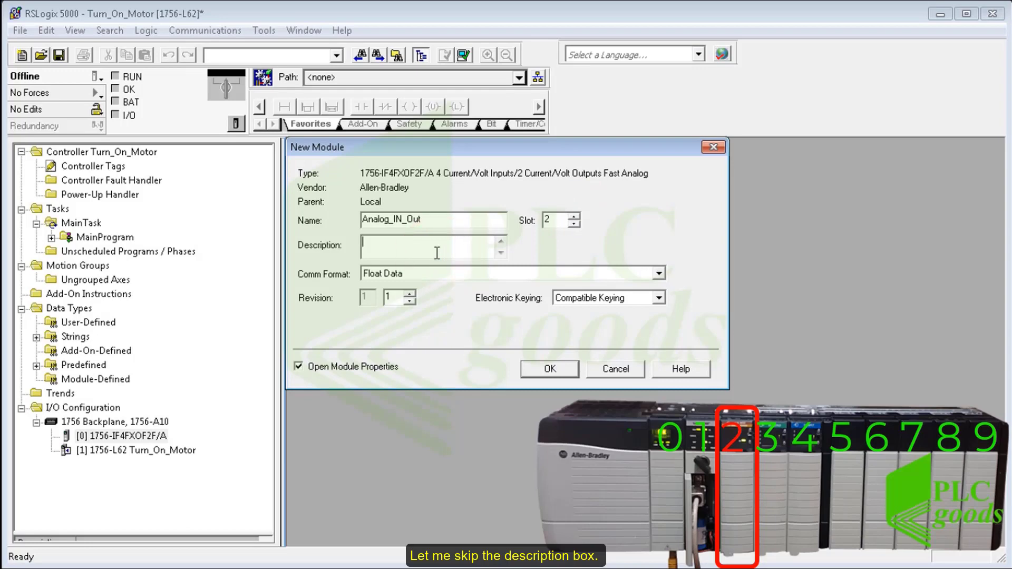
# Set the analog module's communication format to Float Data and its electronic keying to Compatible Keying, and create the module.
pyautogui.click(435, 273)
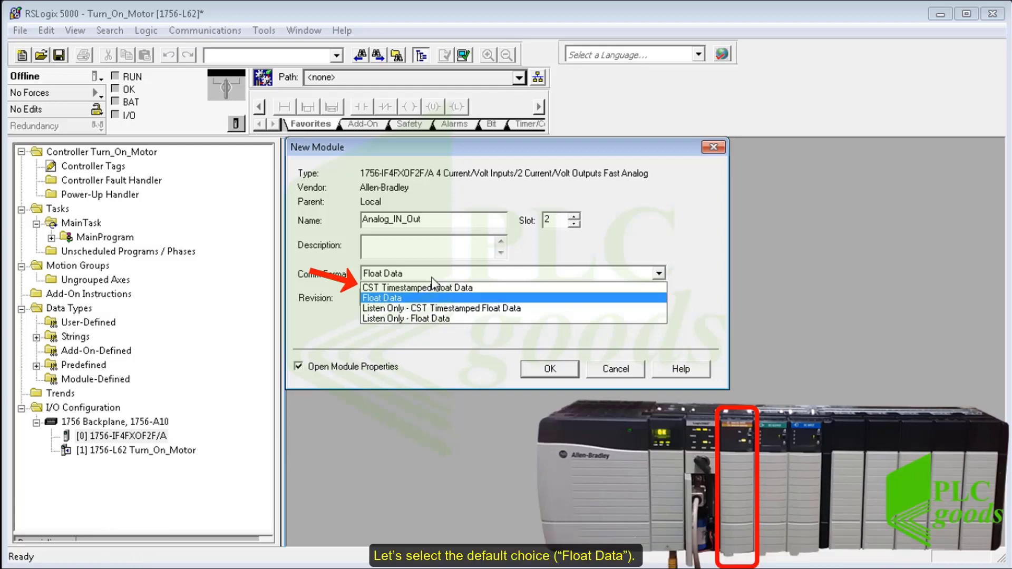
pyautogui.click(380, 299)
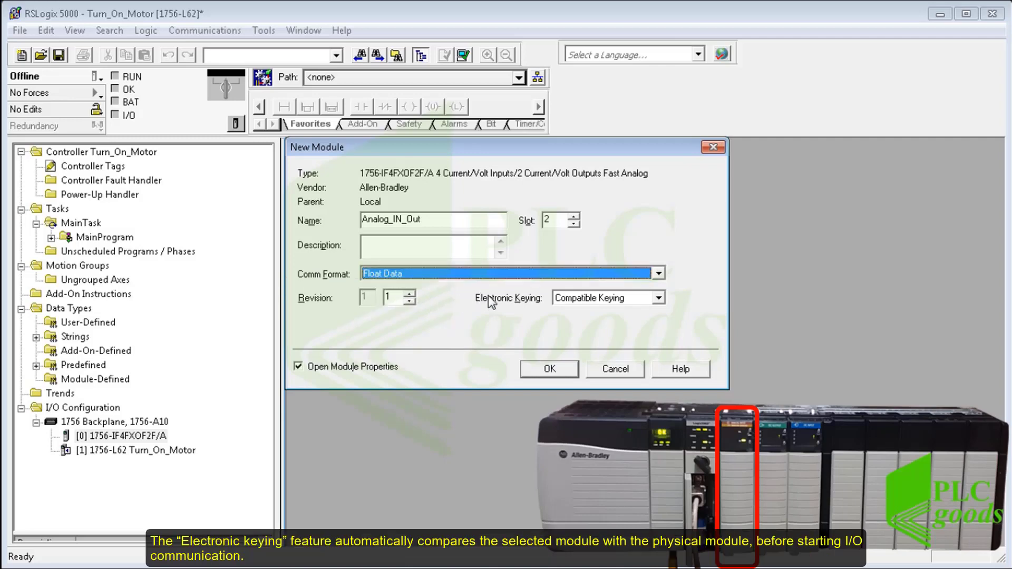
pyautogui.click(585, 299)
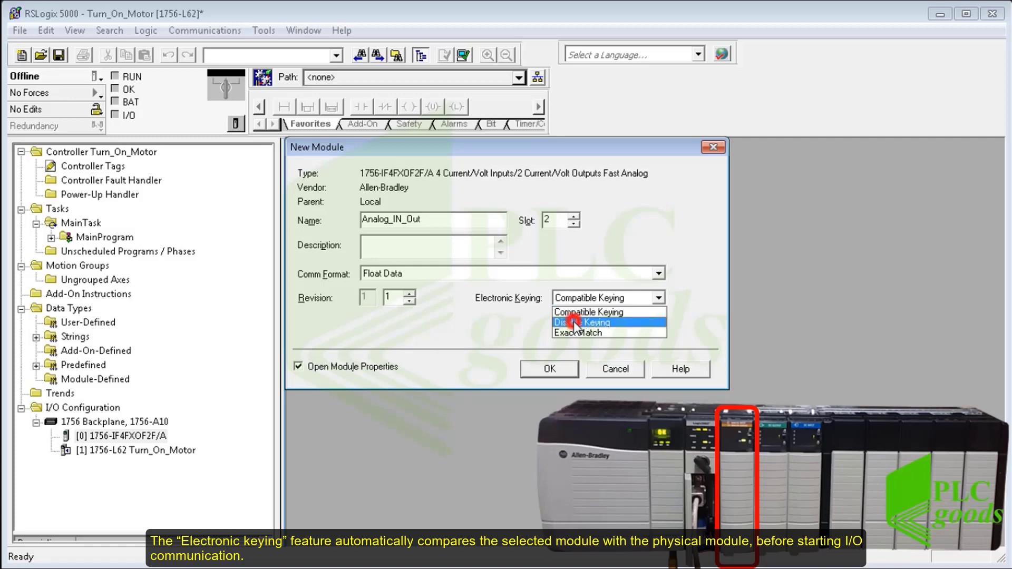
pyautogui.click(582, 322)
pyautogui.click(581, 300)
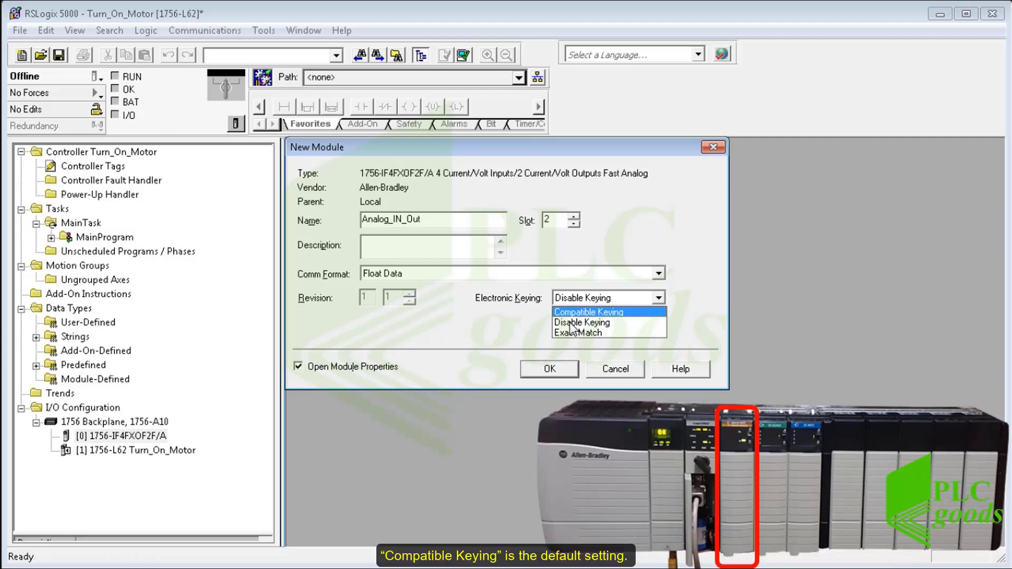
pyautogui.click(572, 312)
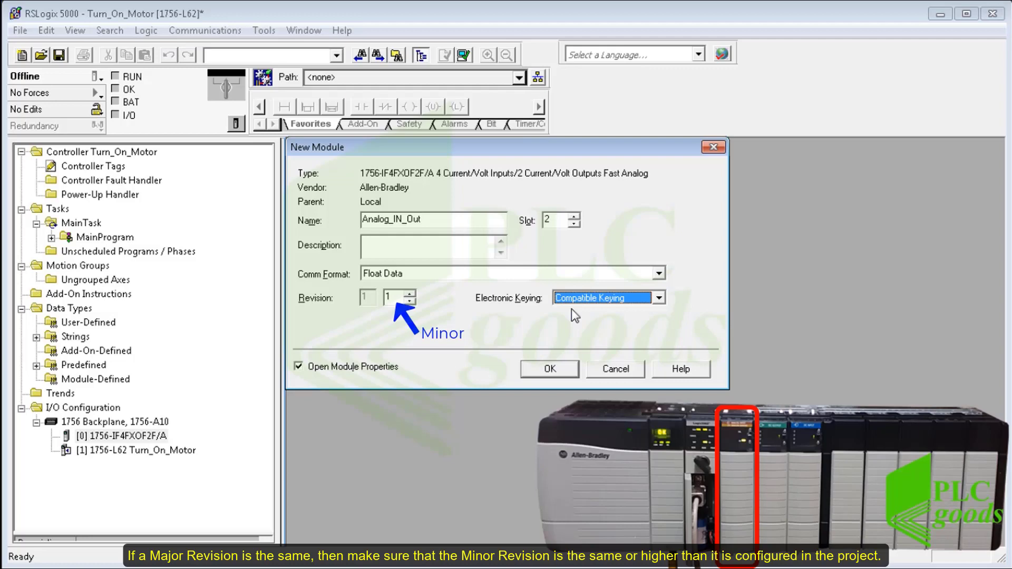
pyautogui.click(548, 370)
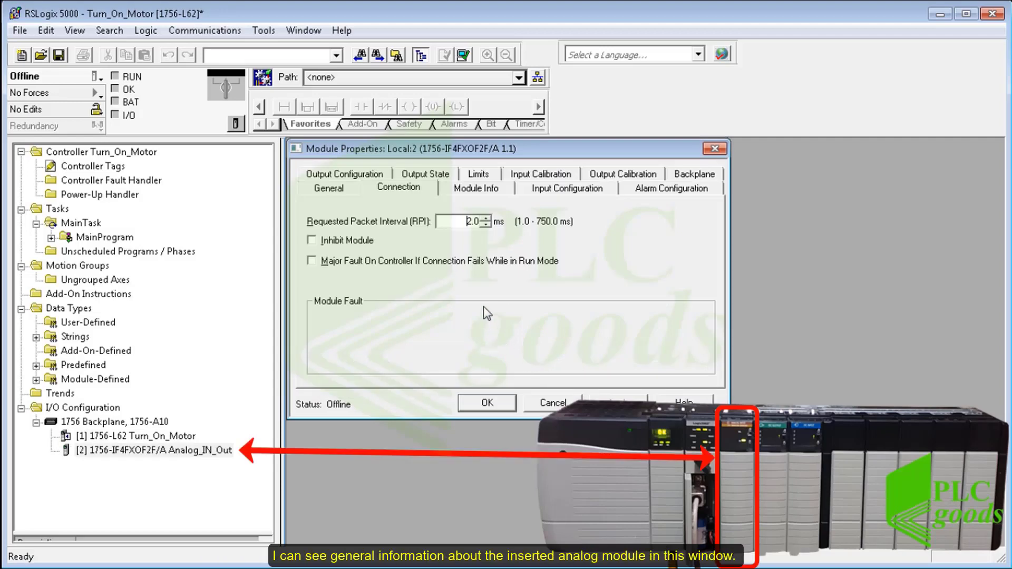
# Review the analog module's general, connection and input configuration properties, including the input range options and channels, and accept the default settings.
pyautogui.click(330, 189)
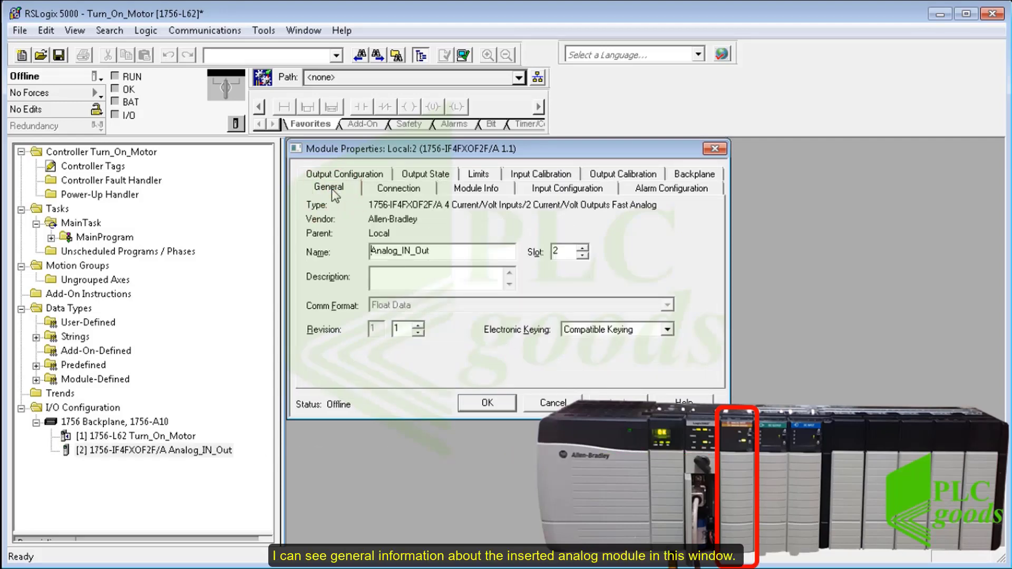
pyautogui.click(389, 190)
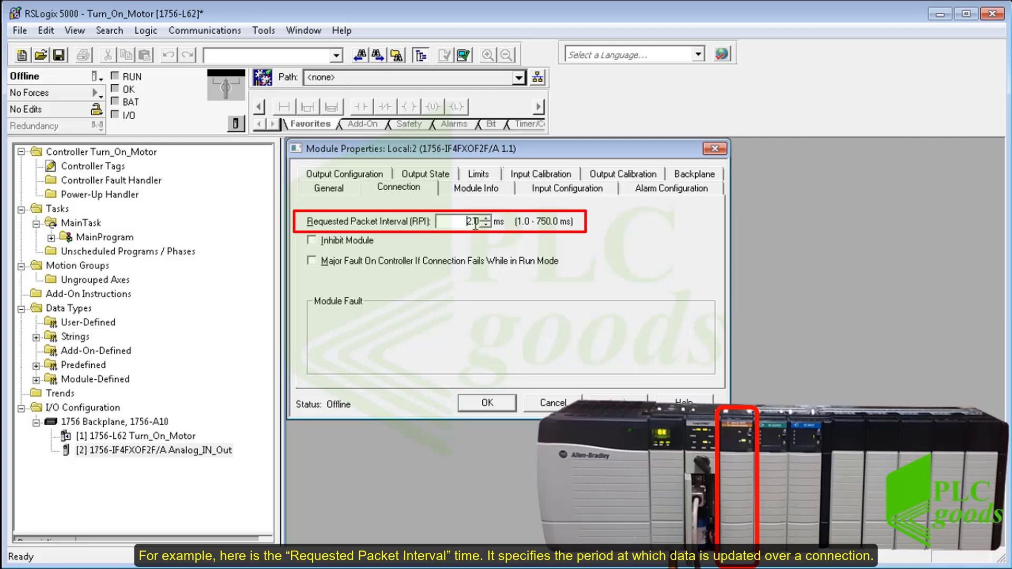
pyautogui.click(556, 191)
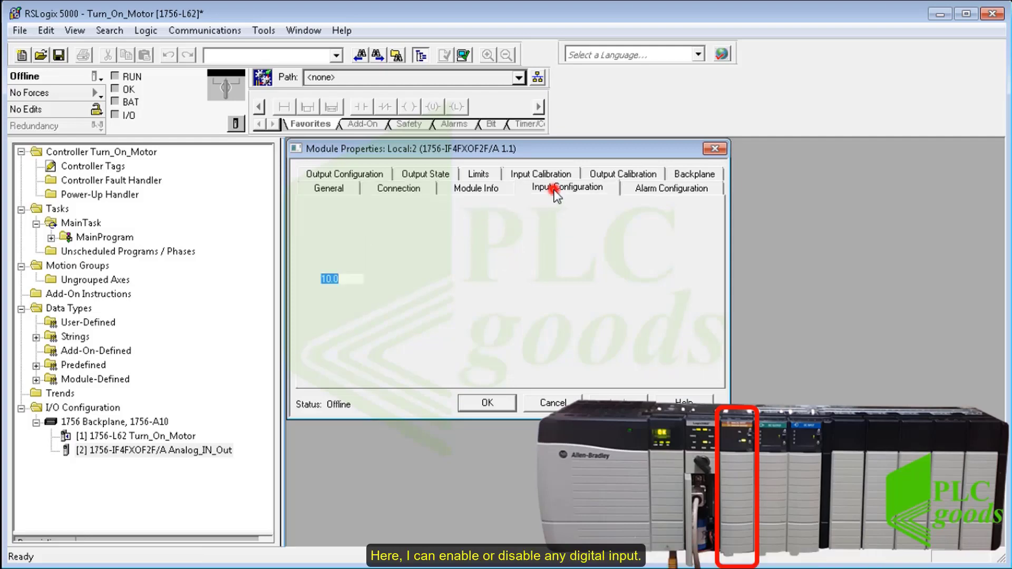
pyautogui.click(703, 218)
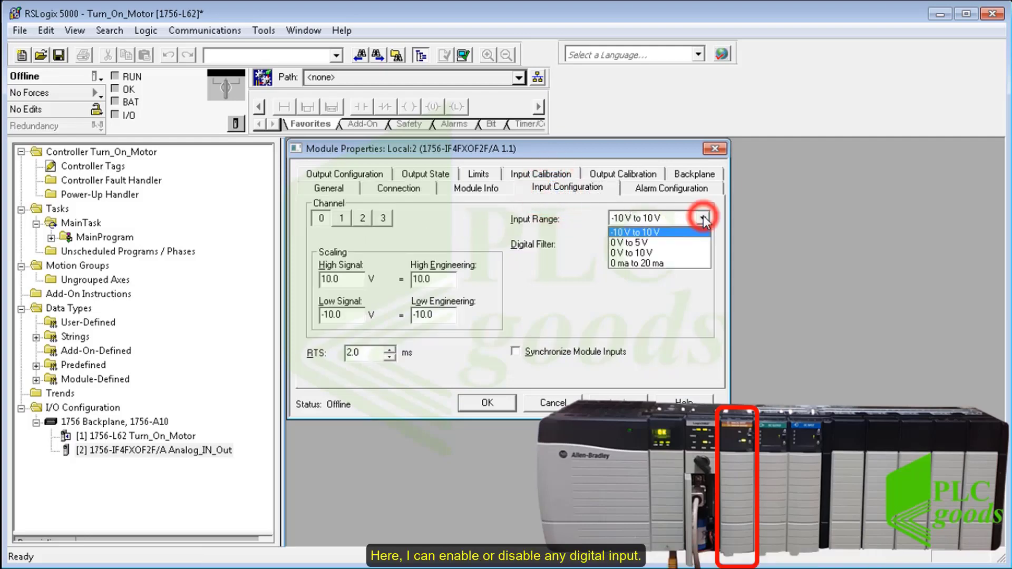
pyautogui.click(344, 221)
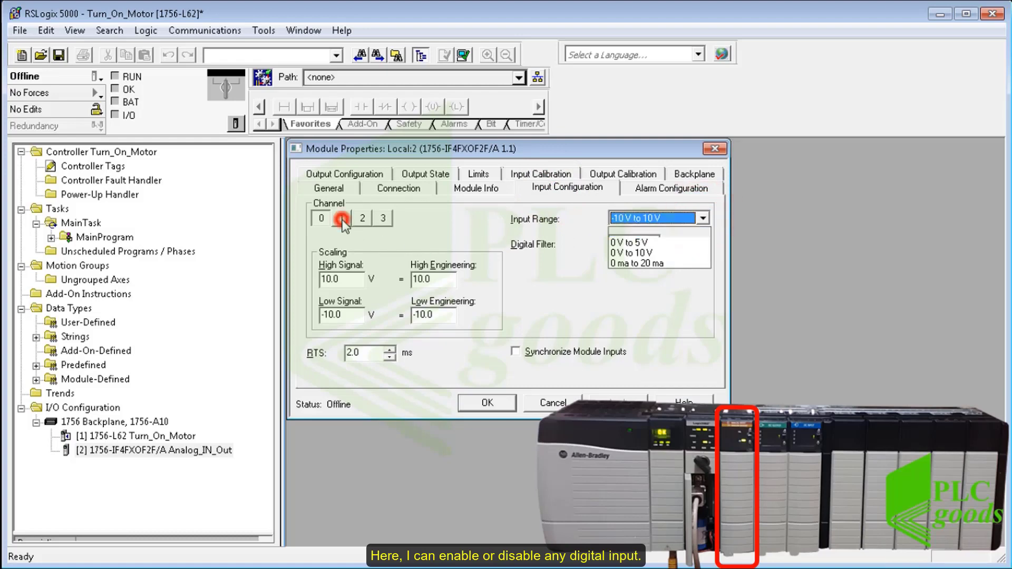
pyautogui.click(343, 220)
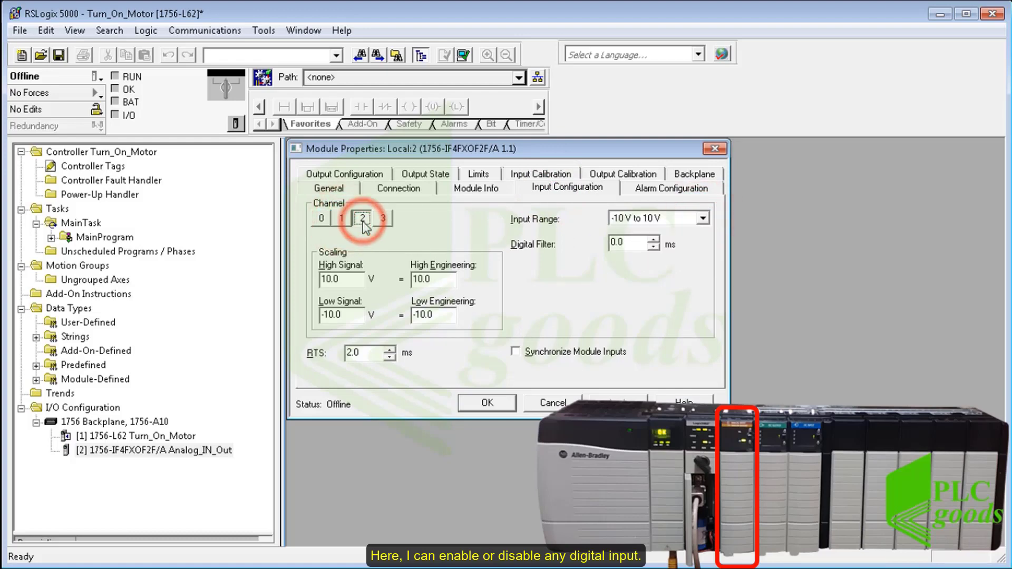
pyautogui.click(488, 403)
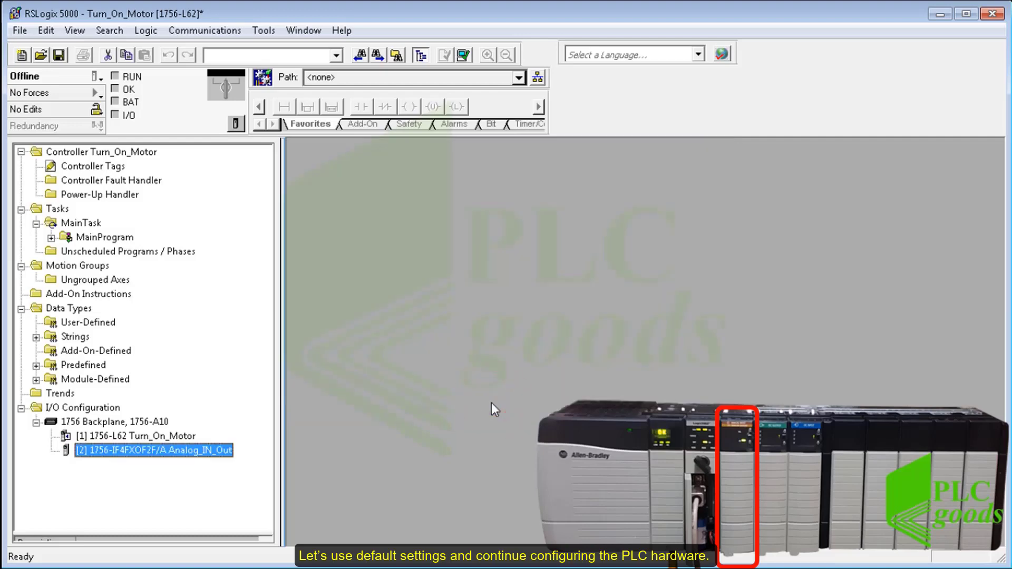
# Add a new 1756-OB32 digital output module to the 1756-A10 backplane.
pyautogui.rightClick(114, 421)
pyautogui.click(156, 429)
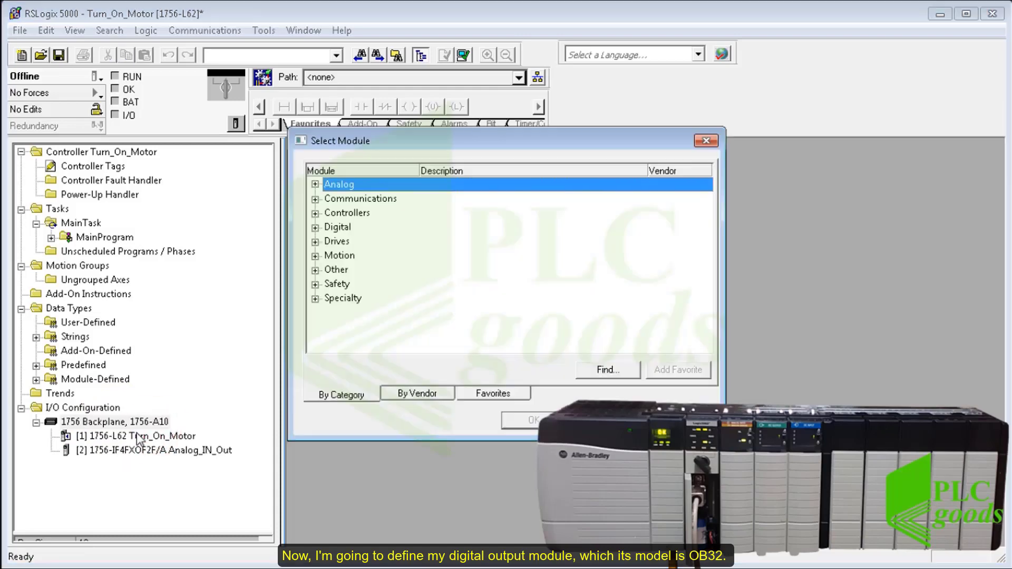
pyautogui.click(315, 227)
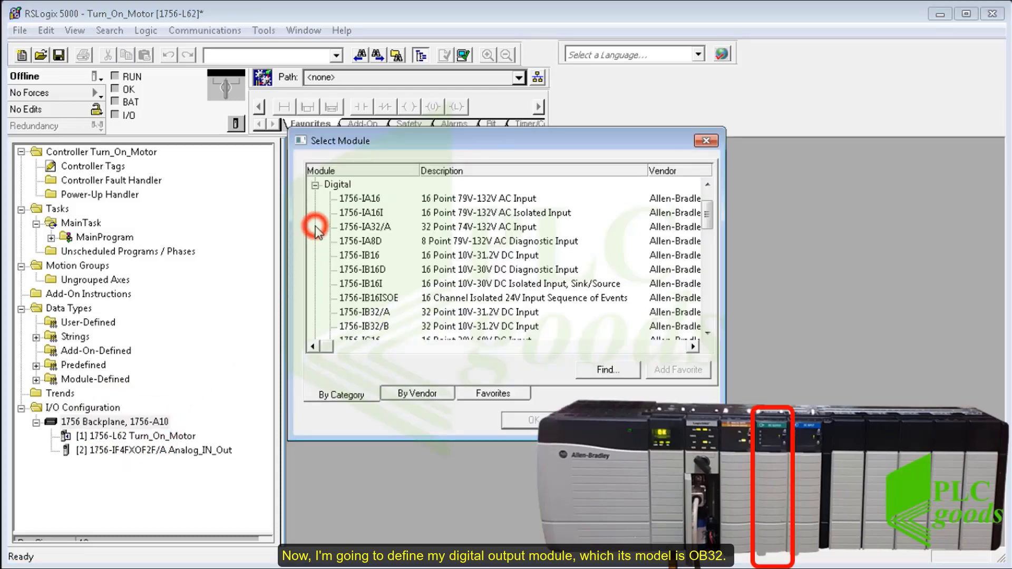
pyautogui.click(347, 242)
pyautogui.scroll(-2, 348, 257)
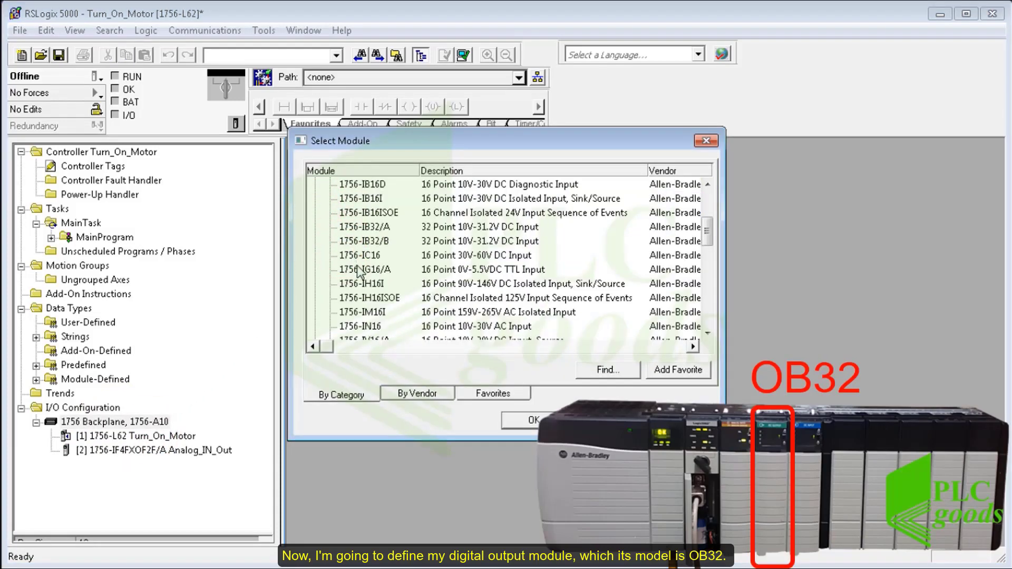
pyautogui.scroll(-4, 360, 279)
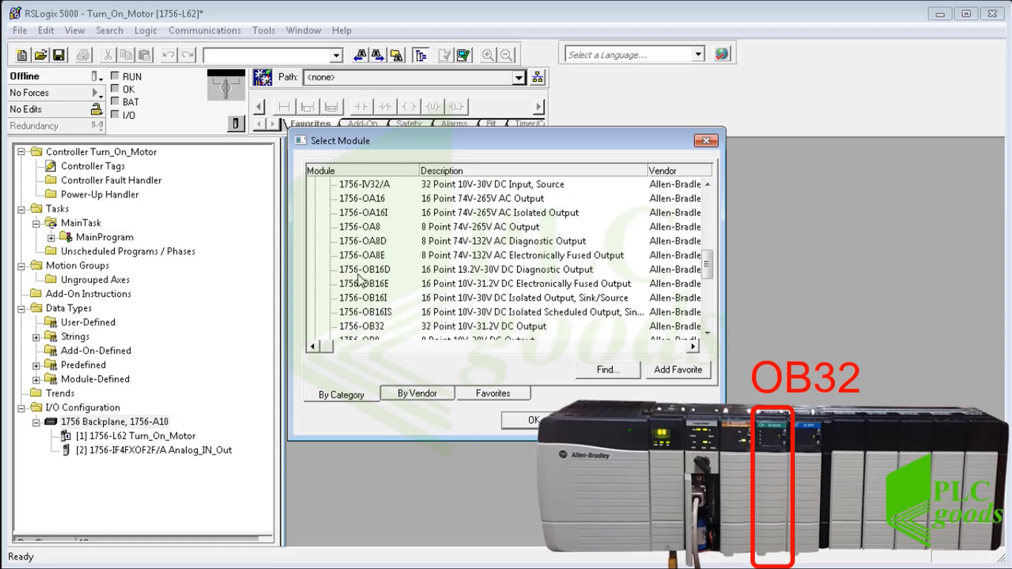
pyautogui.click(370, 328)
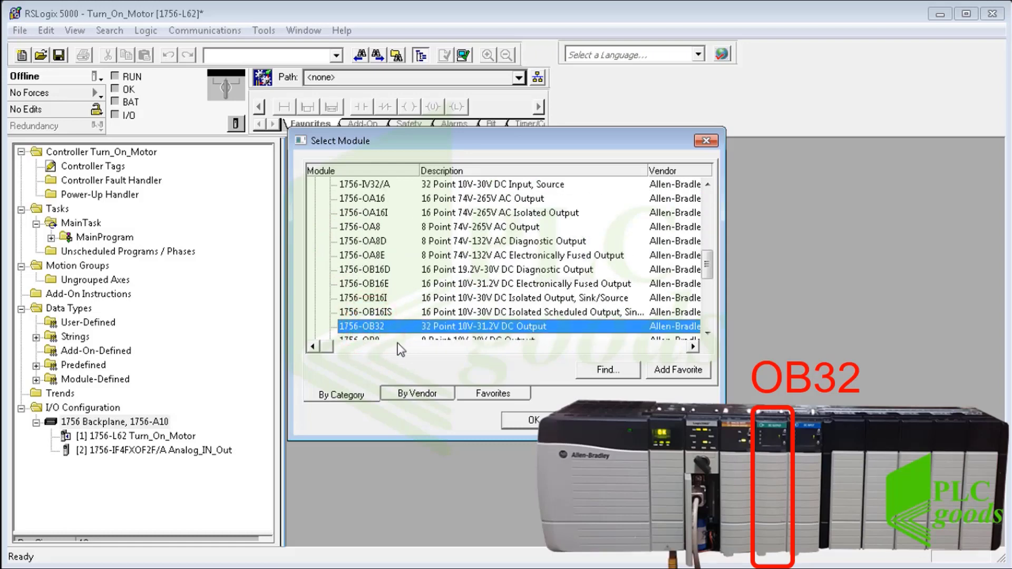
pyautogui.click(515, 420)
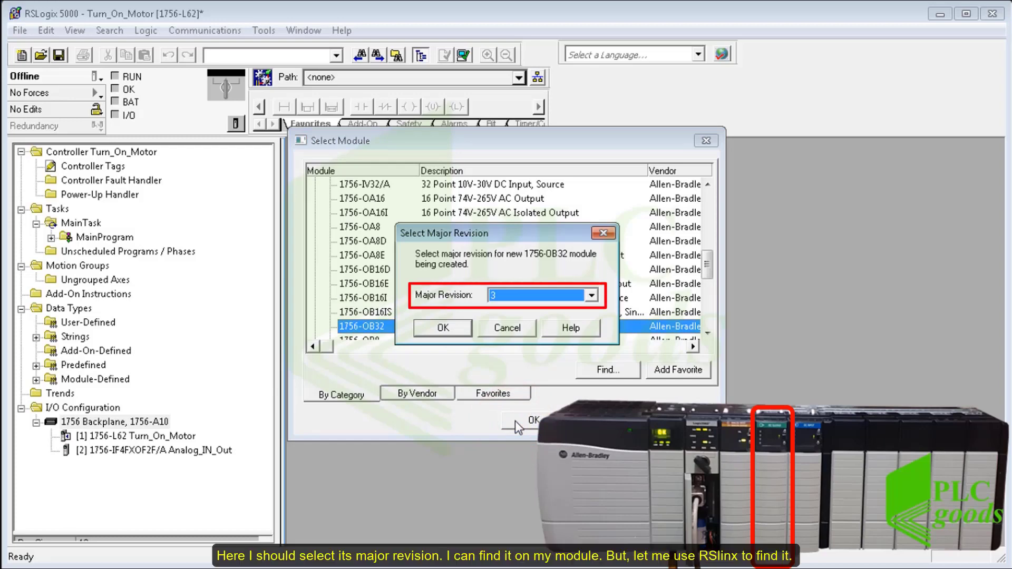
# Switch to RSLinx Classic and look up the revision in the device properties of the 1756-OB32/A module in slot 3.
pyautogui.hotkey('alt', 'Tab')
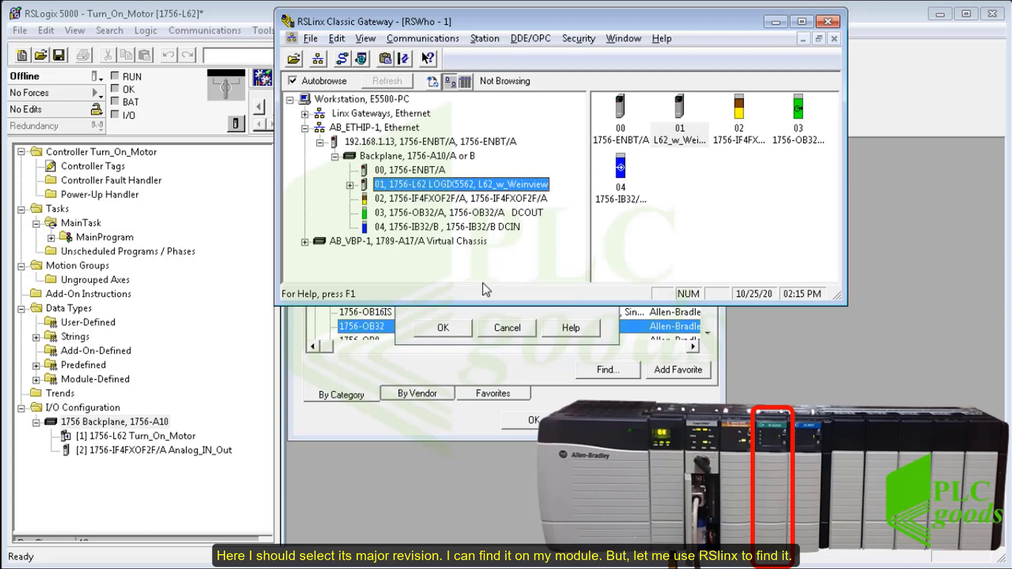
pyautogui.click(451, 213)
pyautogui.rightClick(452, 216)
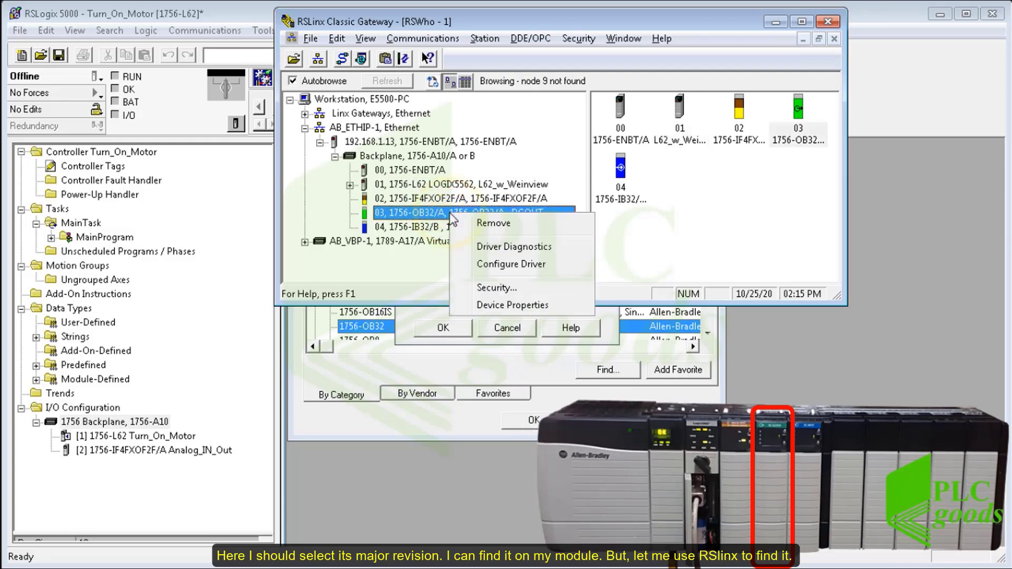
pyautogui.click(481, 304)
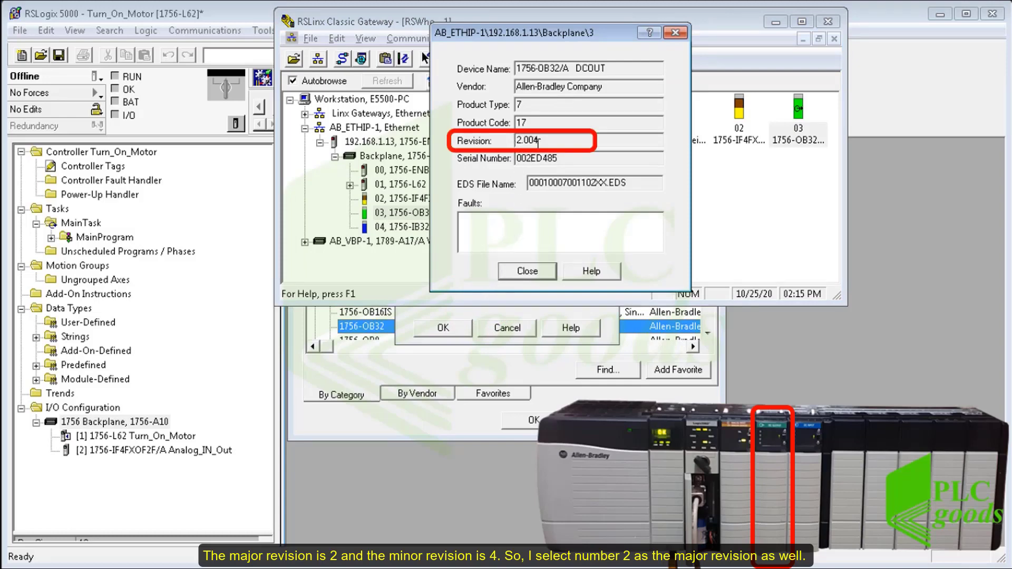
pyautogui.click(527, 270)
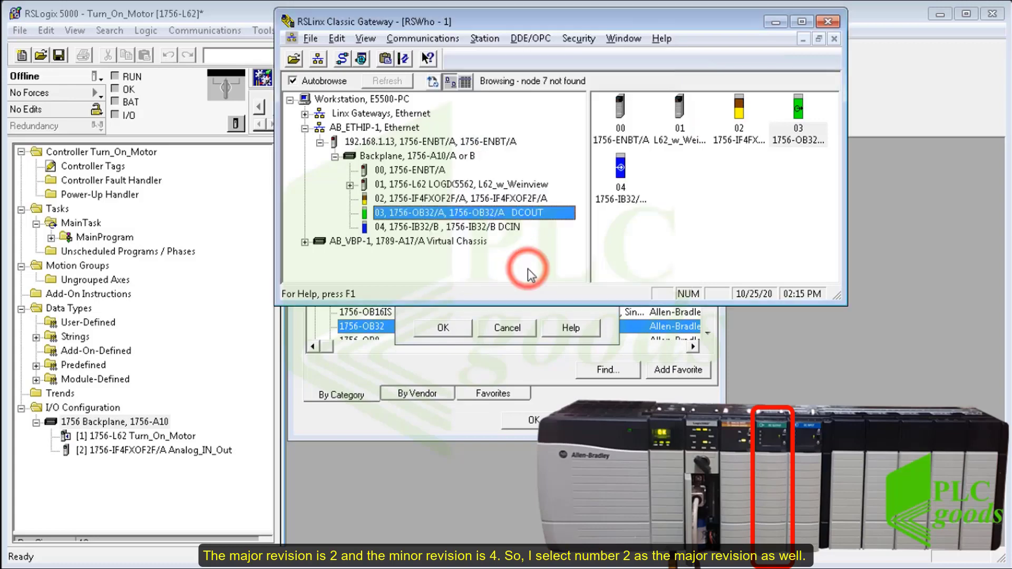
# Return to RSLogix 5000 and set the new 1756-OB32 module's major revision to 2.
pyautogui.click(474, 322)
pyautogui.click(591, 295)
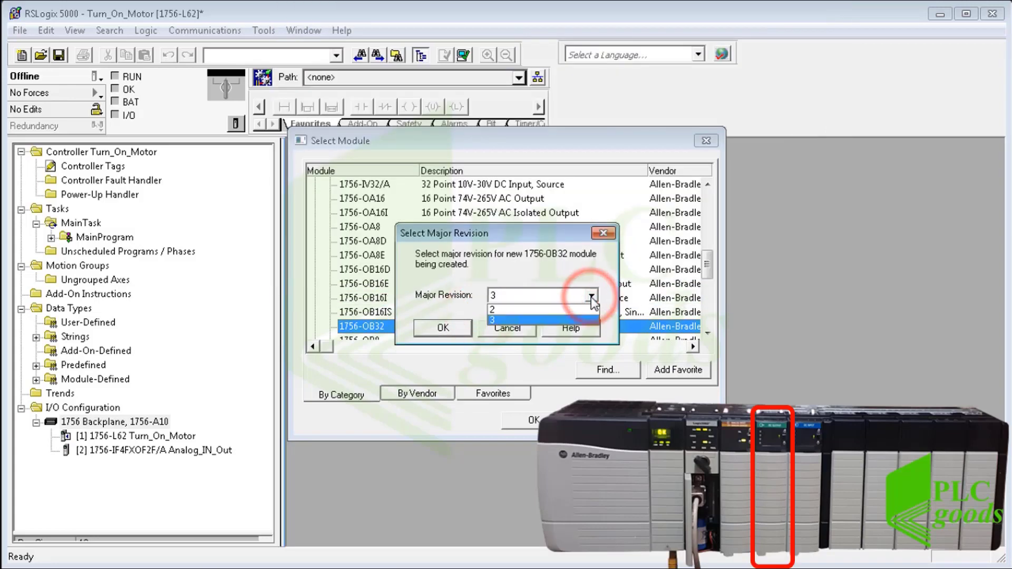
pyautogui.click(551, 315)
pyautogui.click(438, 327)
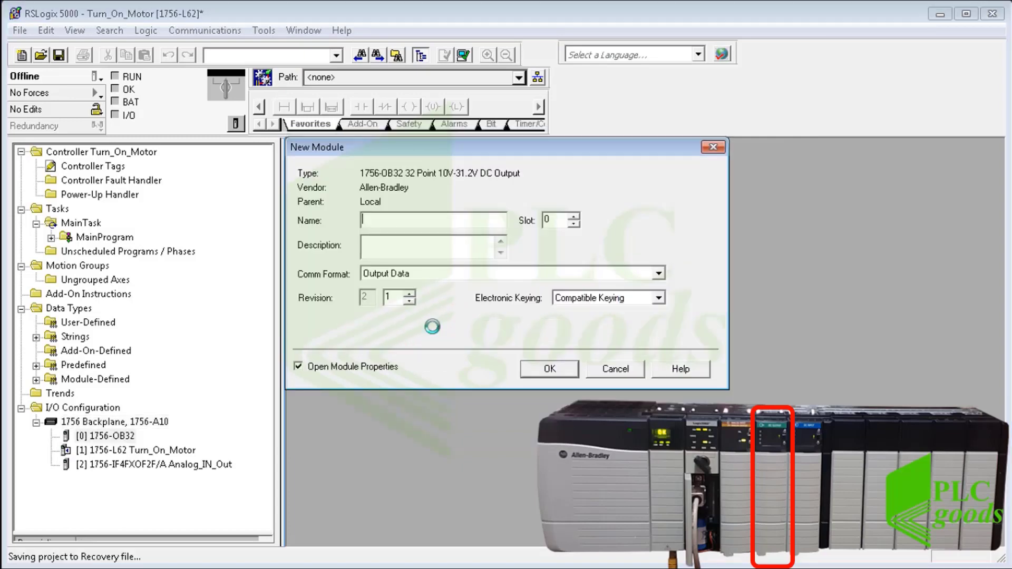
# Name the new output module Digital_Output, assign it to slot 3 and leave its description empty.
pyautogui.click(379, 222)
pyautogui.write('Di')
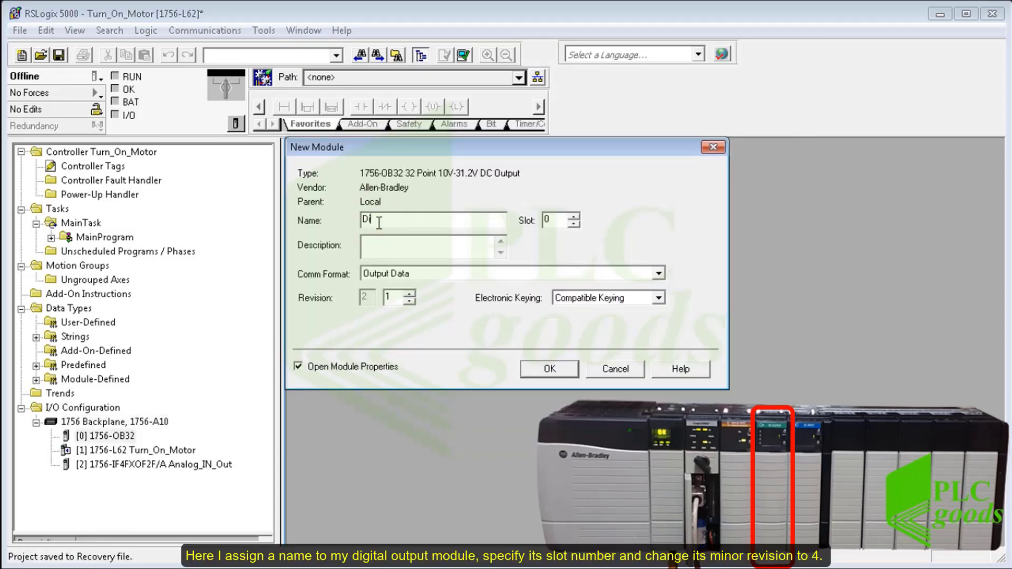
pyautogui.write('gital_Output')
pyautogui.click(574, 218)
pyautogui.click(574, 217)
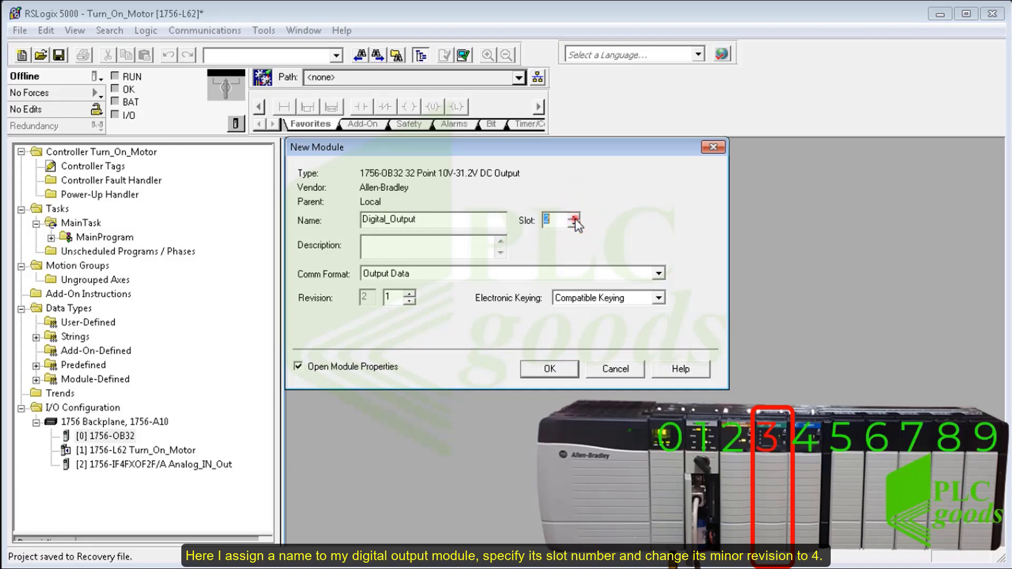
pyautogui.click(415, 242)
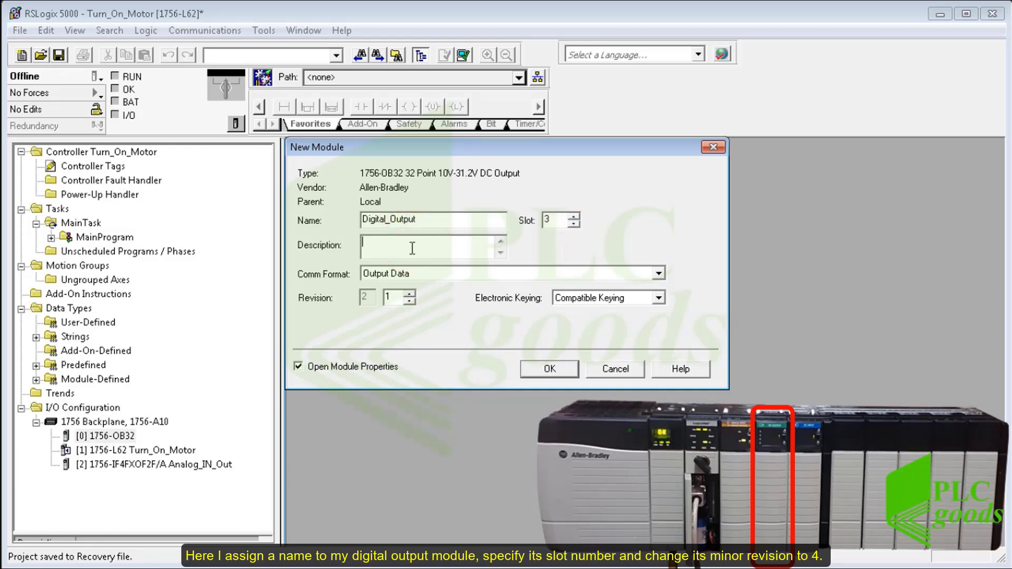
# Set the digital output module's minor revision to 4 and create the module.
pyautogui.click(409, 293)
pyautogui.click(409, 294)
pyautogui.click(409, 293)
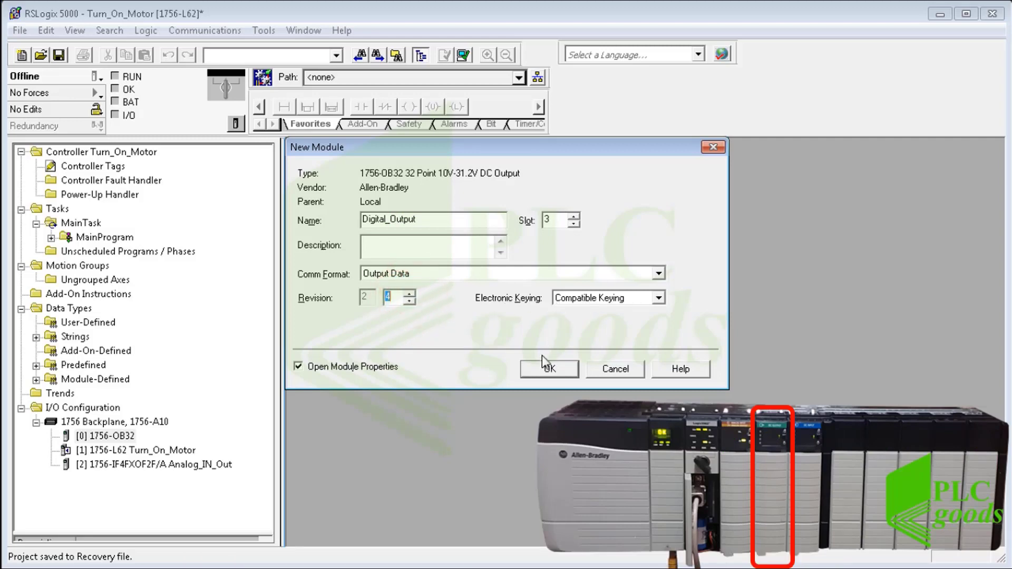
pyautogui.click(549, 369)
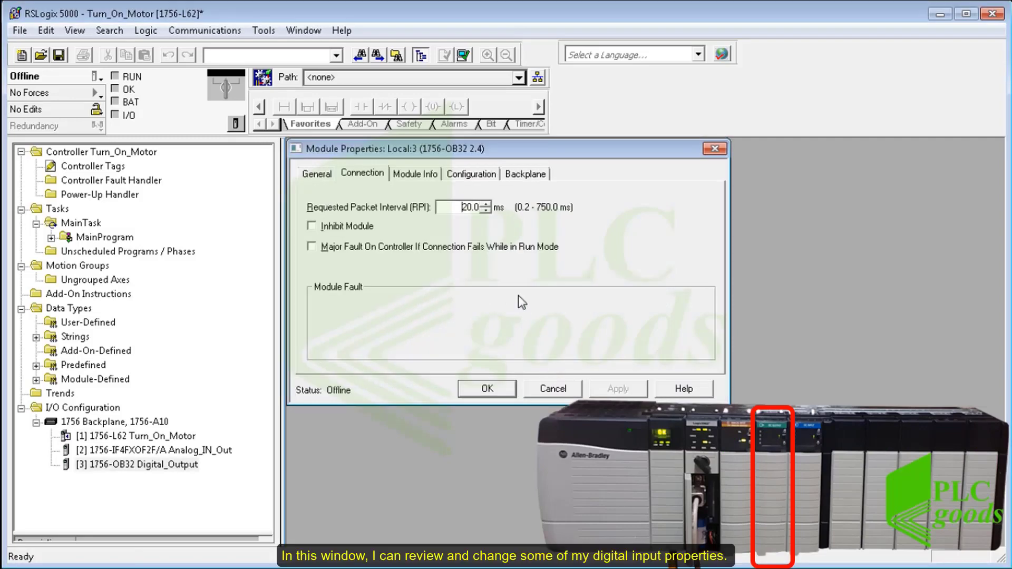
# Review the digital output module's module info, configuration and backplane properties and accept the default settings.
pyautogui.click(416, 176)
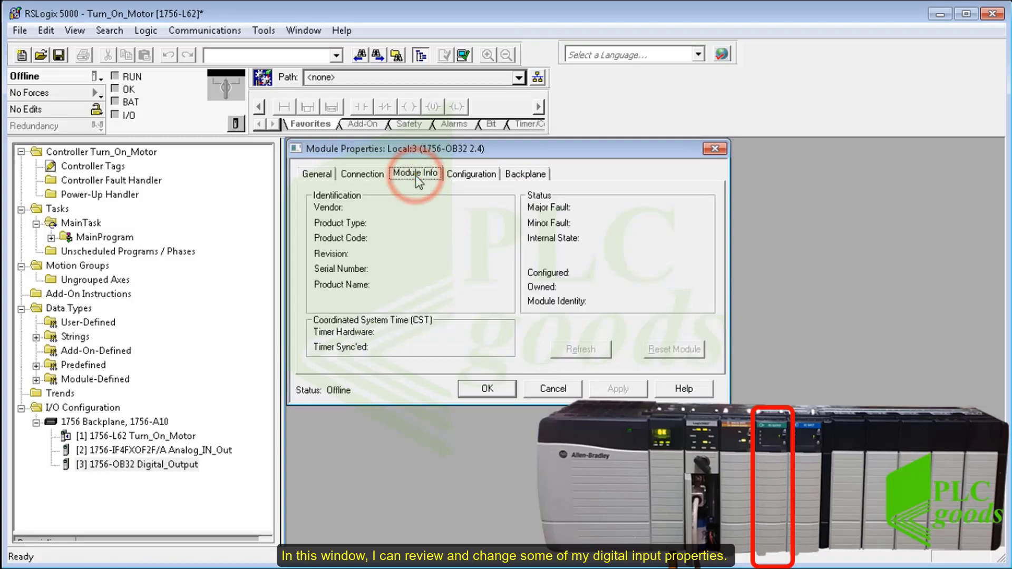
pyautogui.click(469, 174)
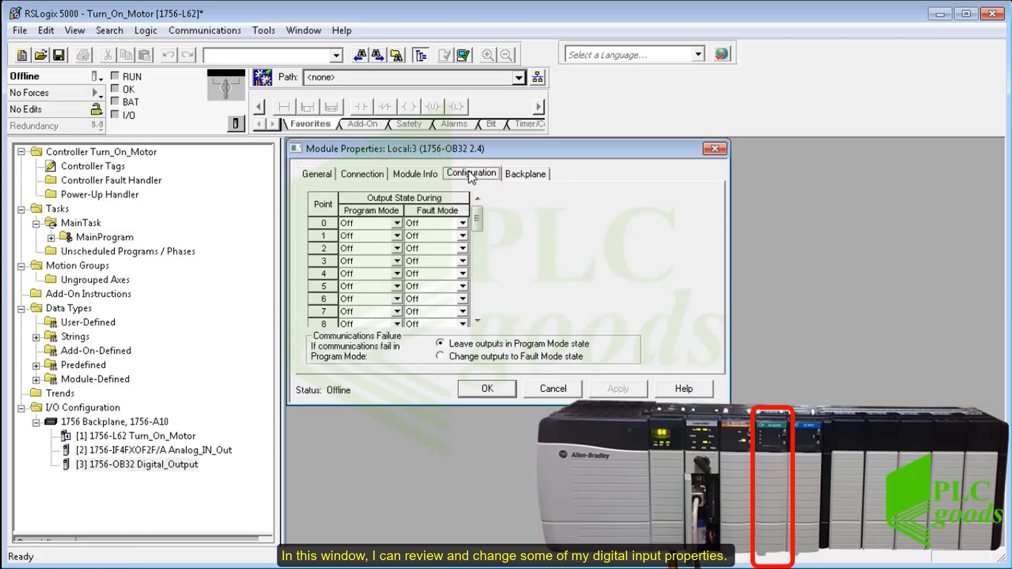
pyautogui.click(522, 174)
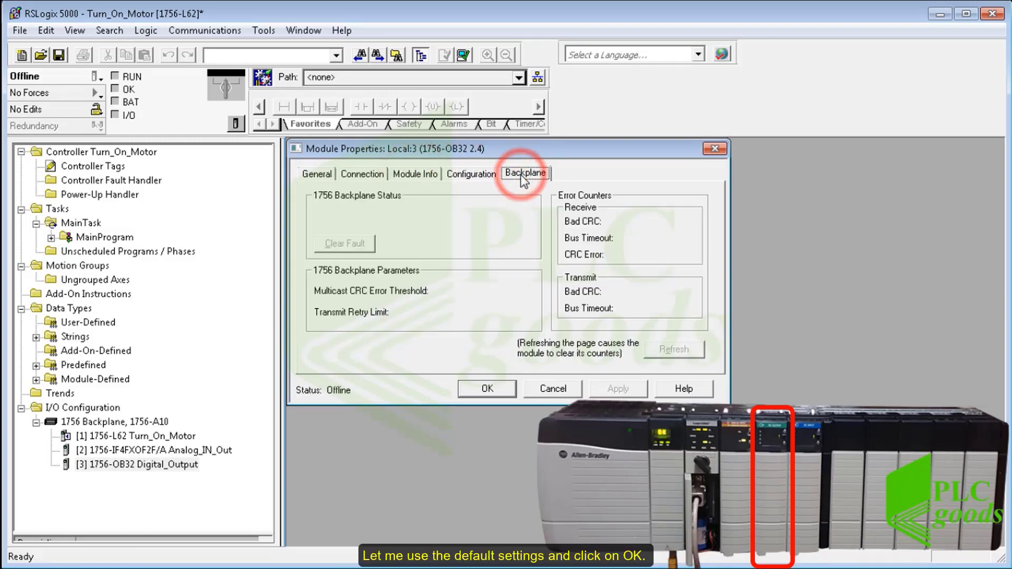
pyautogui.click(486, 388)
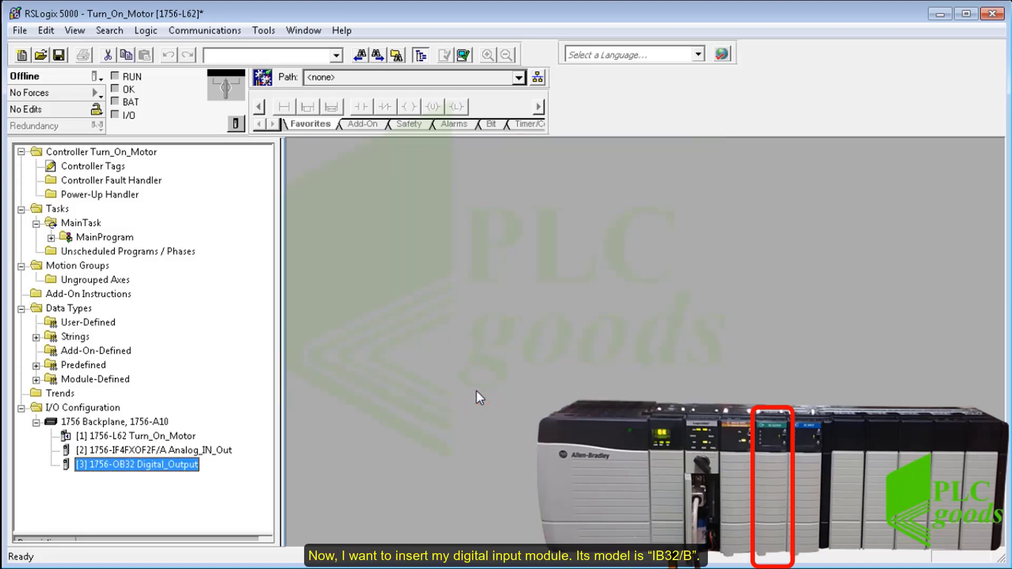
# Add a new module to the 1756-A10 backplane, finding the 1756-IB32/B digital input model by searching for ib32/b.
pyautogui.rightClick(131, 422)
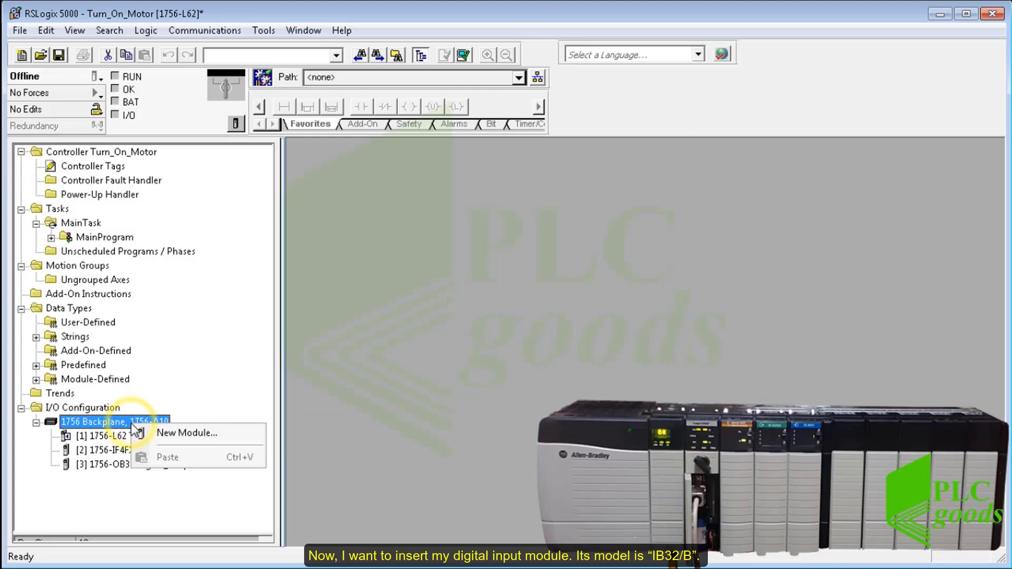
pyautogui.click(171, 434)
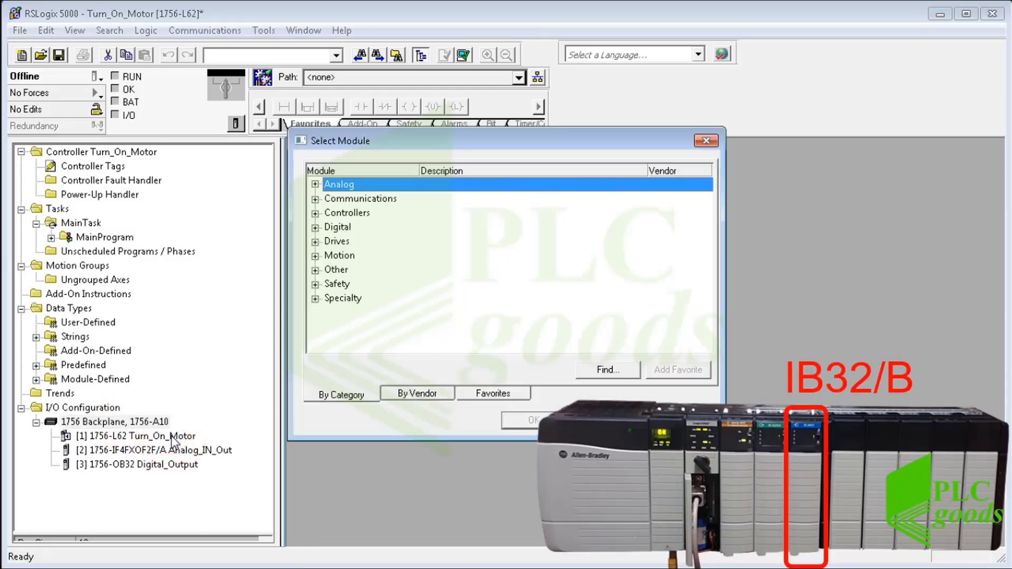
pyautogui.click(597, 367)
pyautogui.click(519, 392)
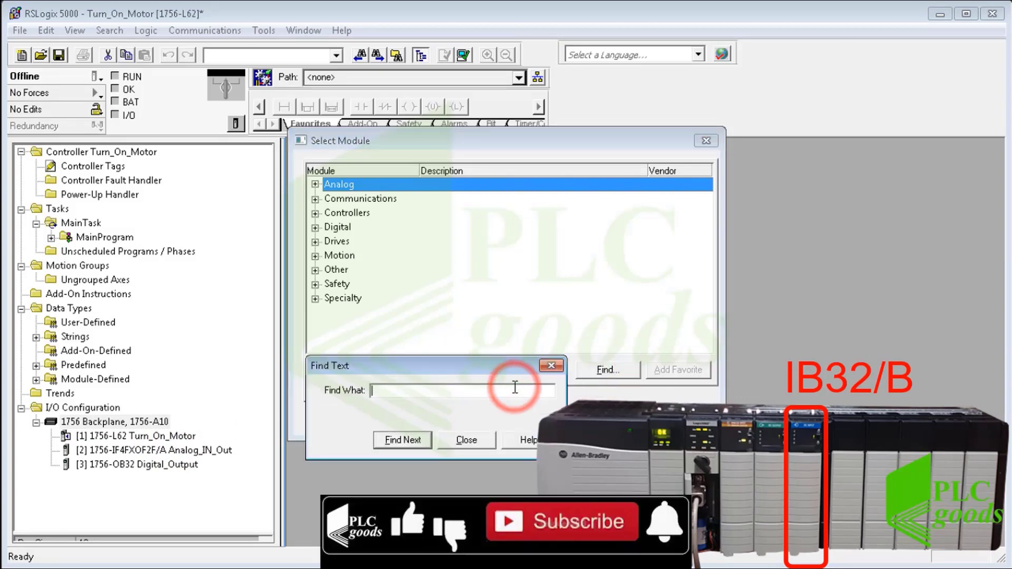
pyautogui.write('ib32/')
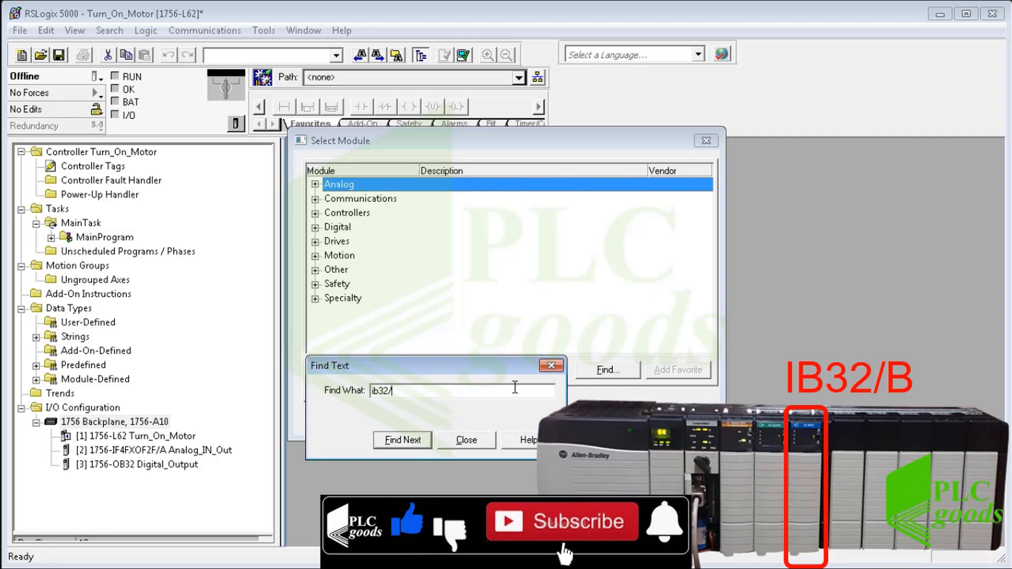
pyautogui.write('b')
pyautogui.press('Return')
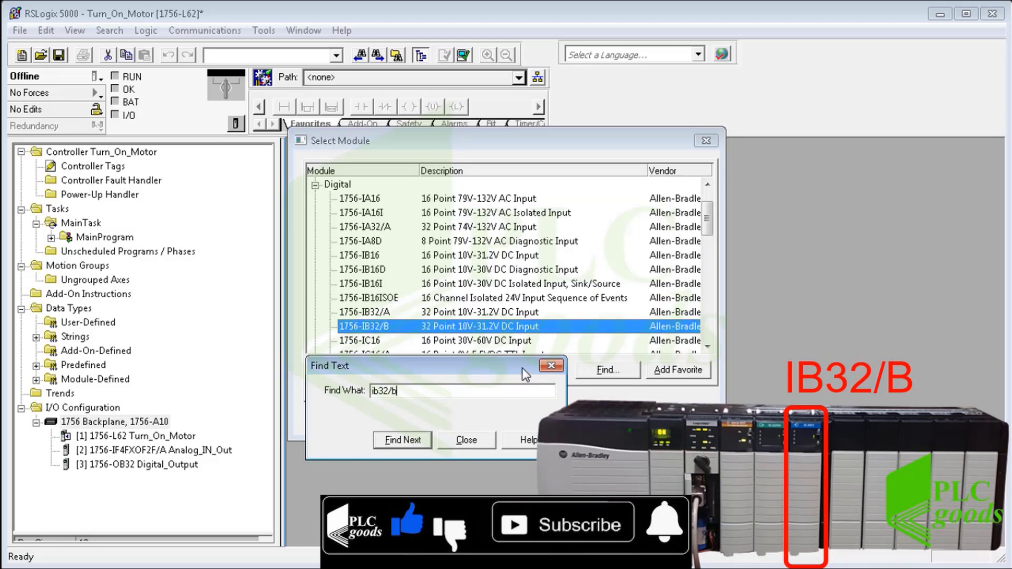
pyautogui.click(465, 439)
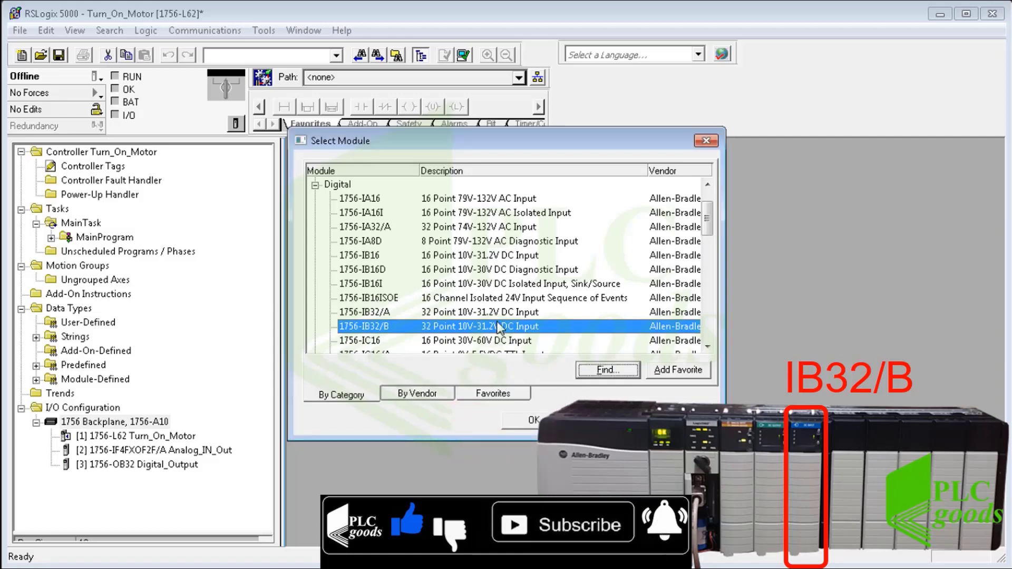
pyautogui.click(519, 420)
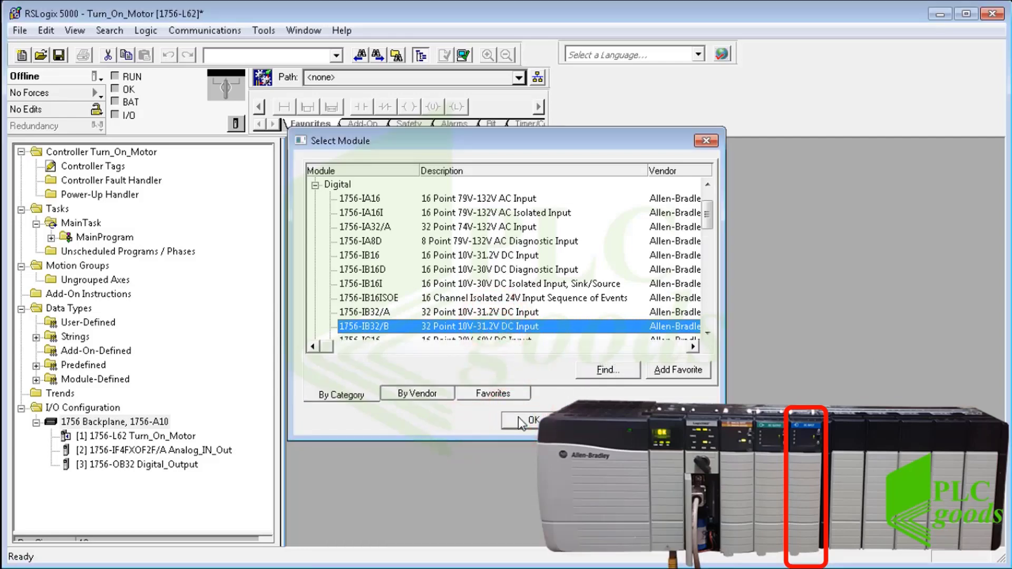
# Name the new 1756-IB32/B module Digital_Input, assign it to slot 4 and leave its description empty.
pyautogui.click(378, 224)
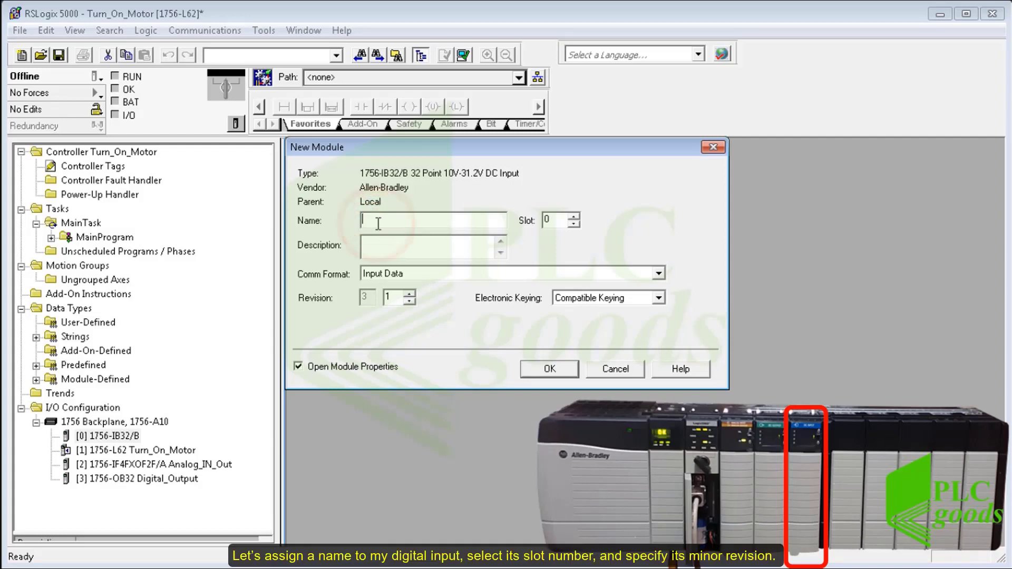
pyautogui.write('Digital_Input')
pyautogui.click(574, 217)
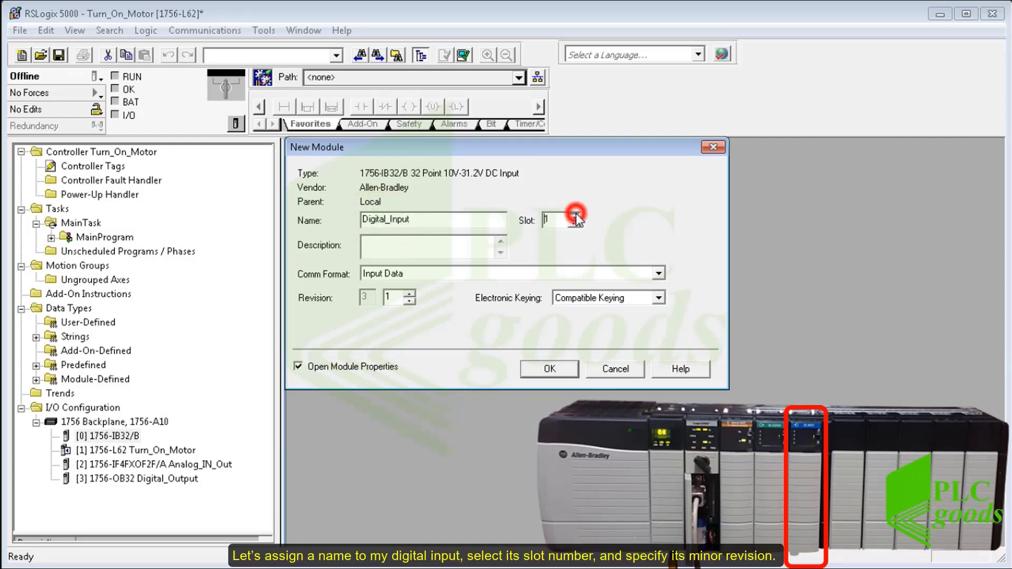
pyautogui.click(574, 217)
pyautogui.click(574, 216)
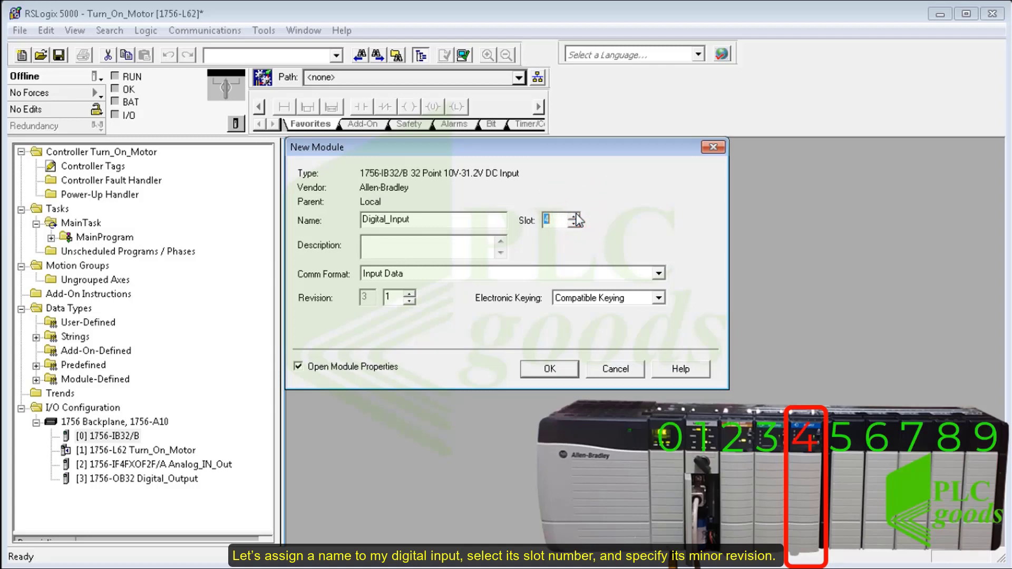
pyautogui.click(442, 247)
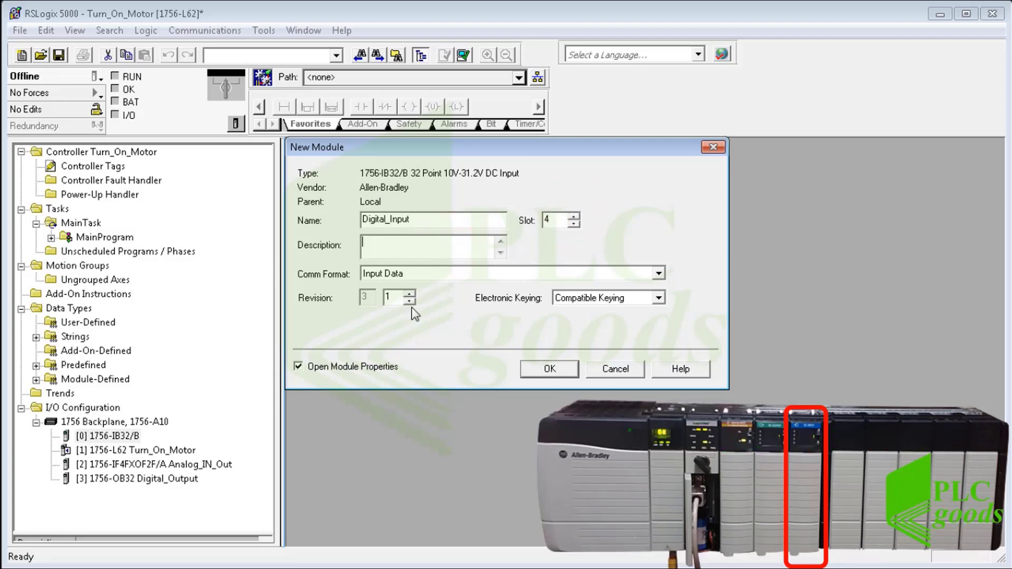
# Set the digital input module's minor revision to 5 and create the module with its default connection properties.
pyautogui.click(410, 295)
pyautogui.click(410, 294)
pyautogui.click(410, 294)
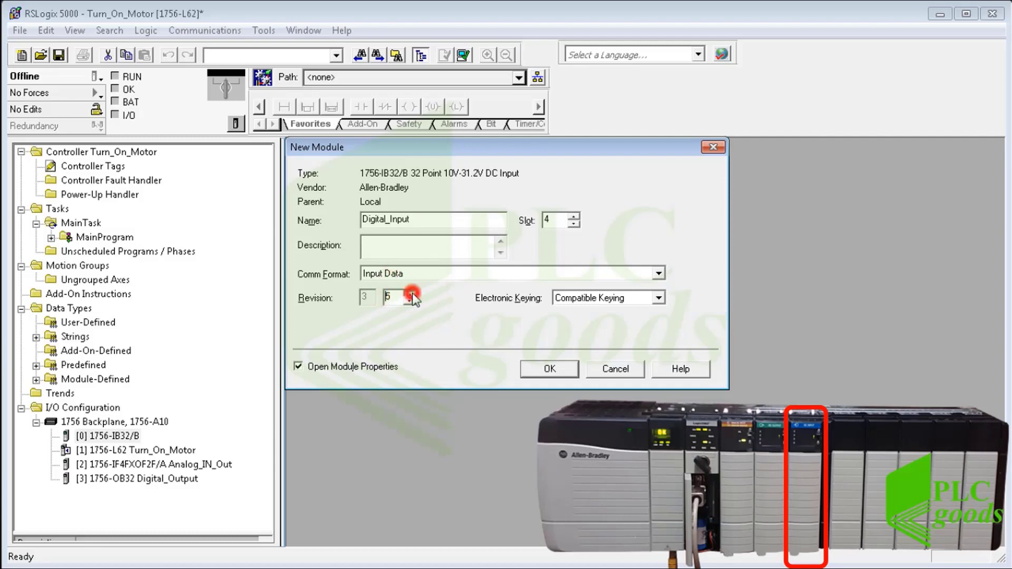
pyautogui.click(538, 367)
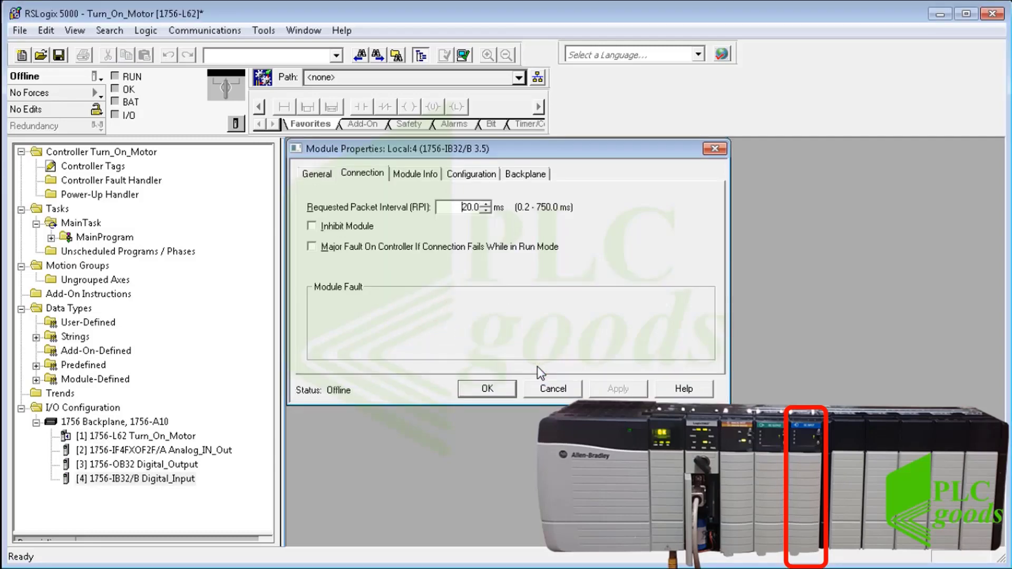
pyautogui.click(504, 389)
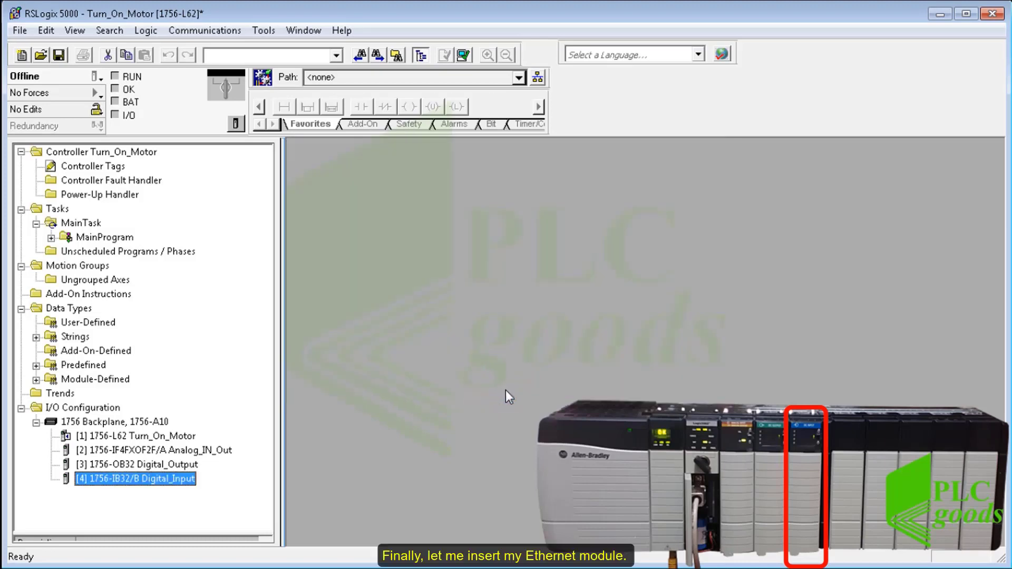
# Add a 1756-ENBT Ethernet bridge from the communications modules to the 1756-A10 backplane, with major revision 2.
pyautogui.click(87, 438)
pyautogui.rightClick(86, 424)
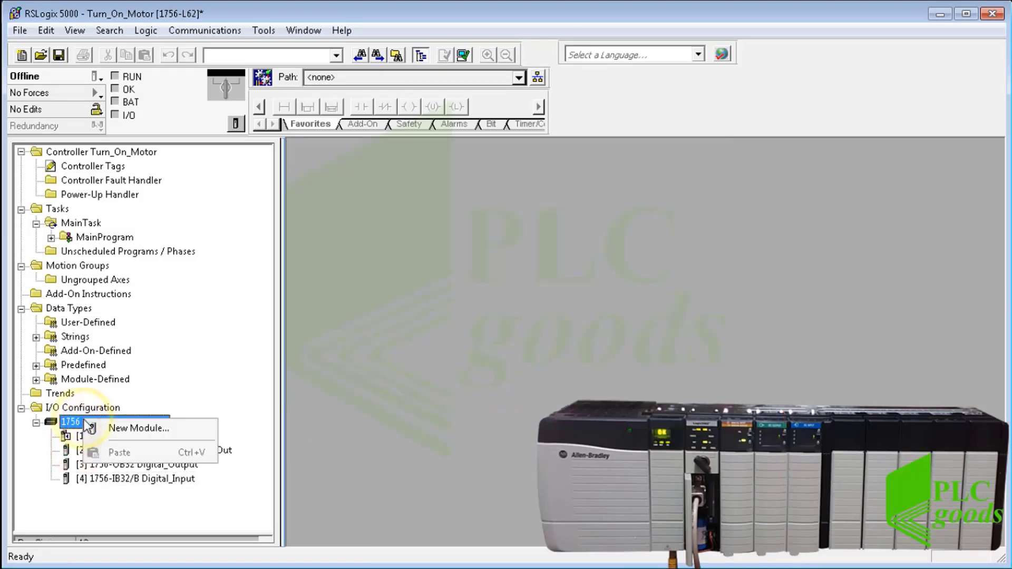
pyautogui.click(127, 427)
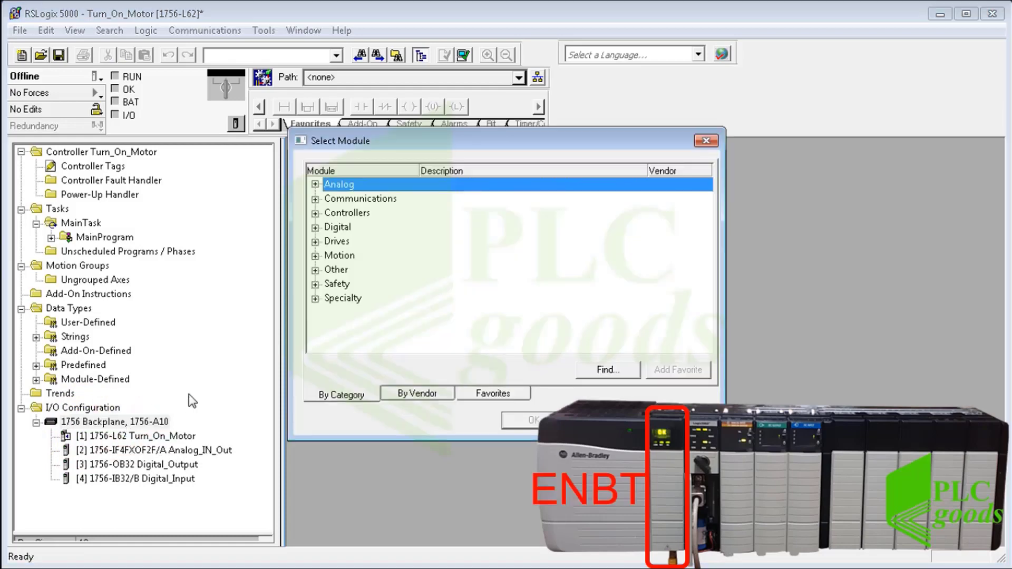
pyautogui.click(316, 198)
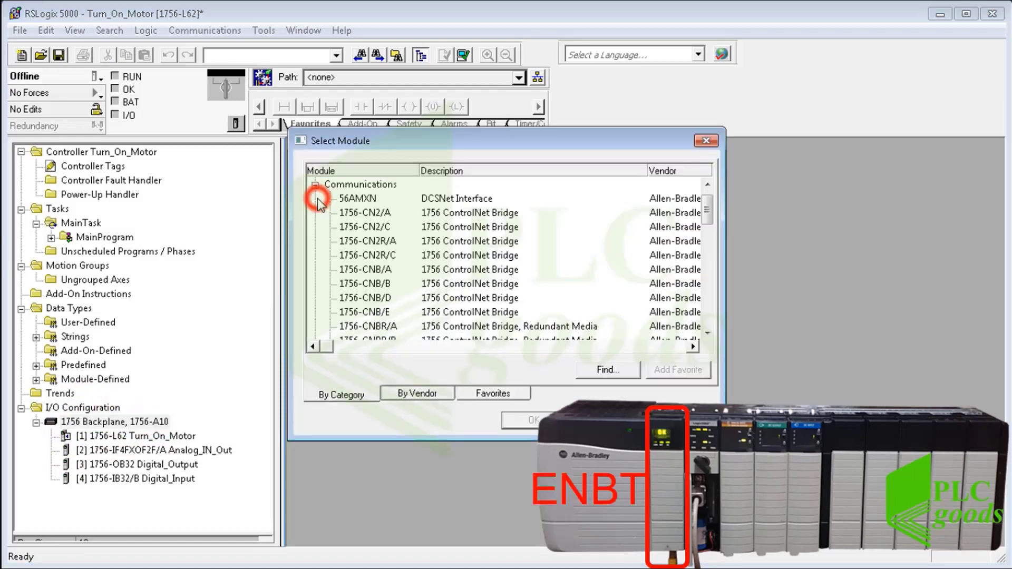
pyautogui.click(356, 228)
pyautogui.scroll(-3, 357, 243)
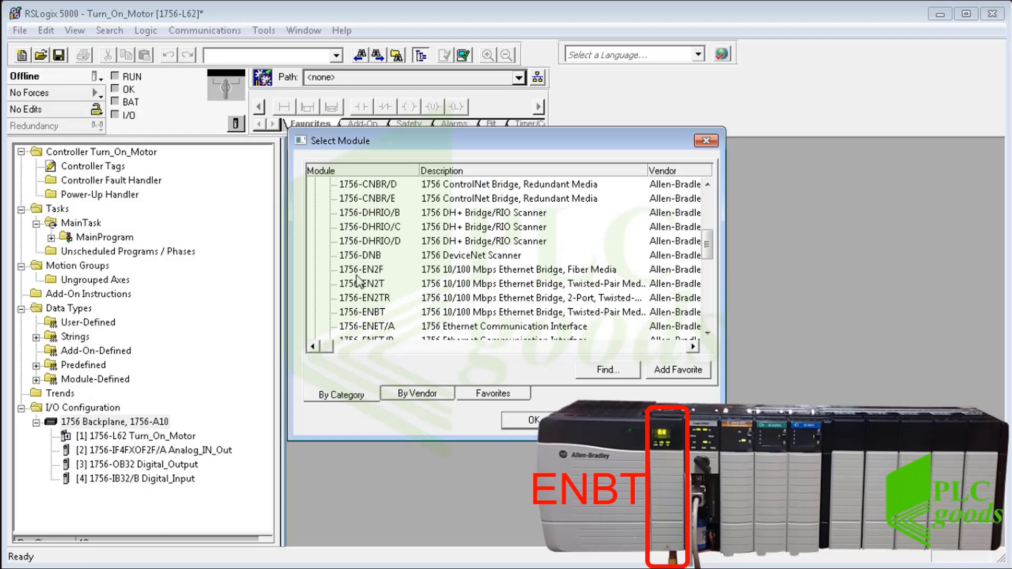
pyautogui.scroll(-1, 356, 300)
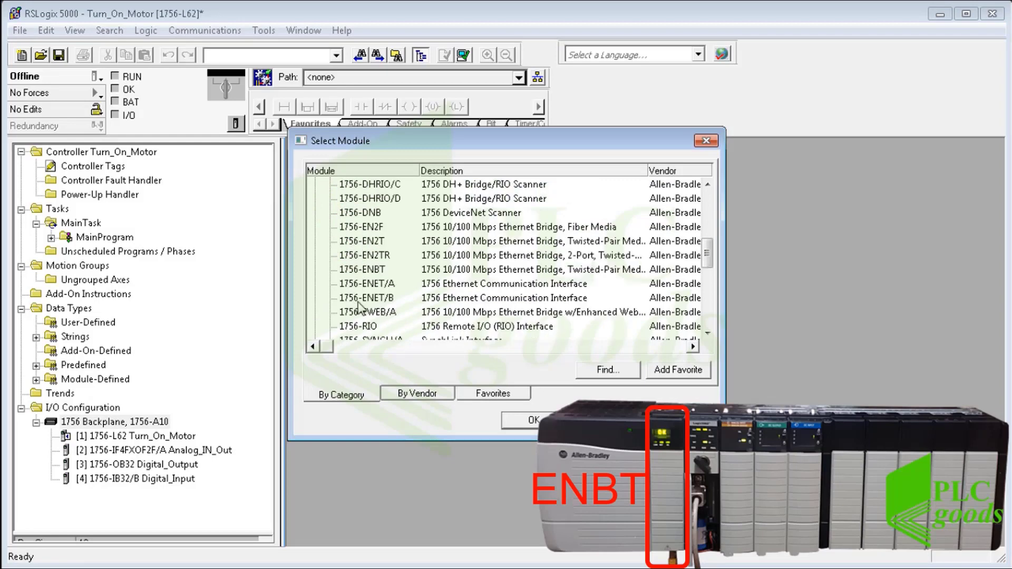
pyautogui.click(364, 270)
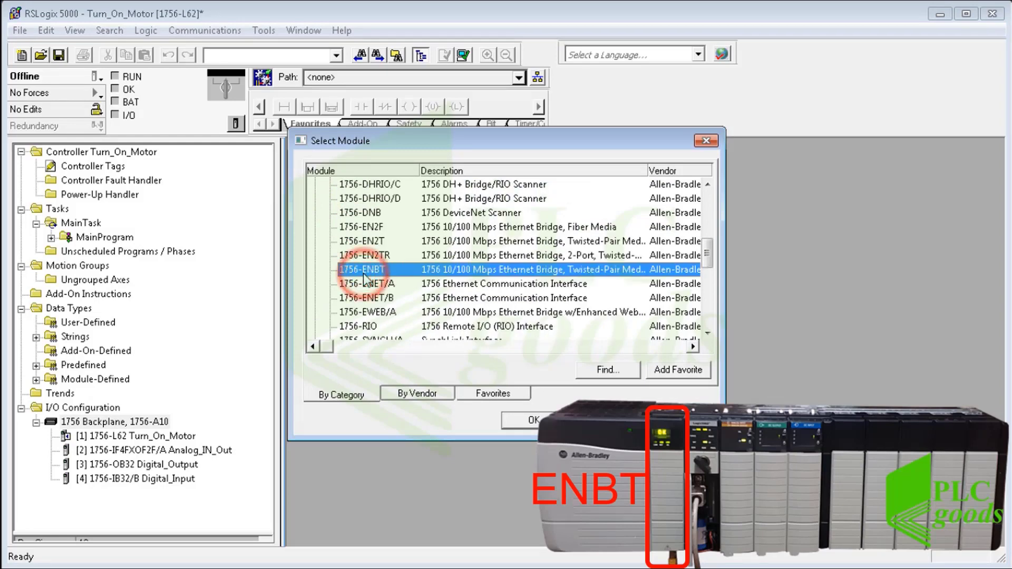
pyautogui.click(521, 418)
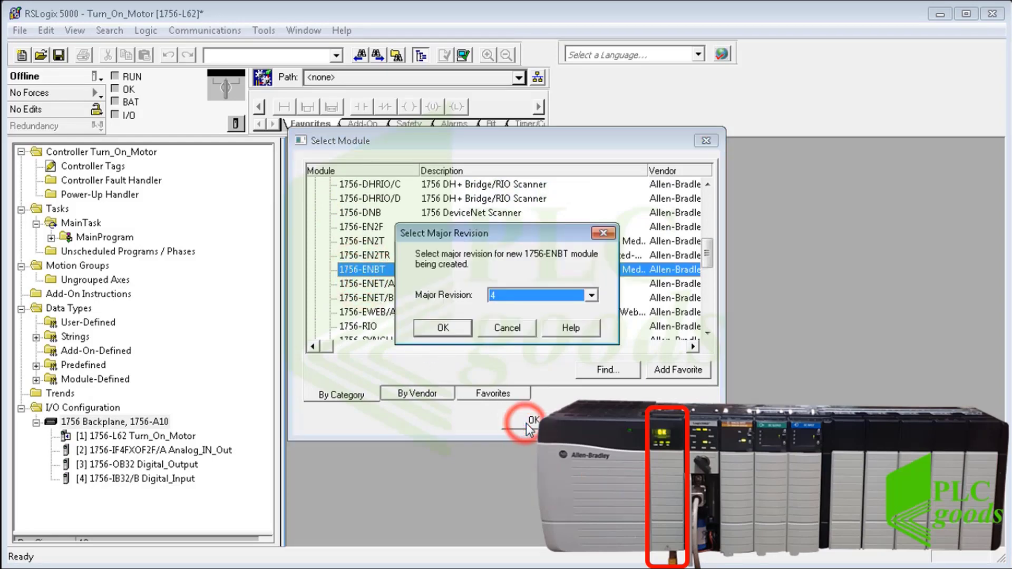
pyautogui.click(500, 298)
pyautogui.click(496, 322)
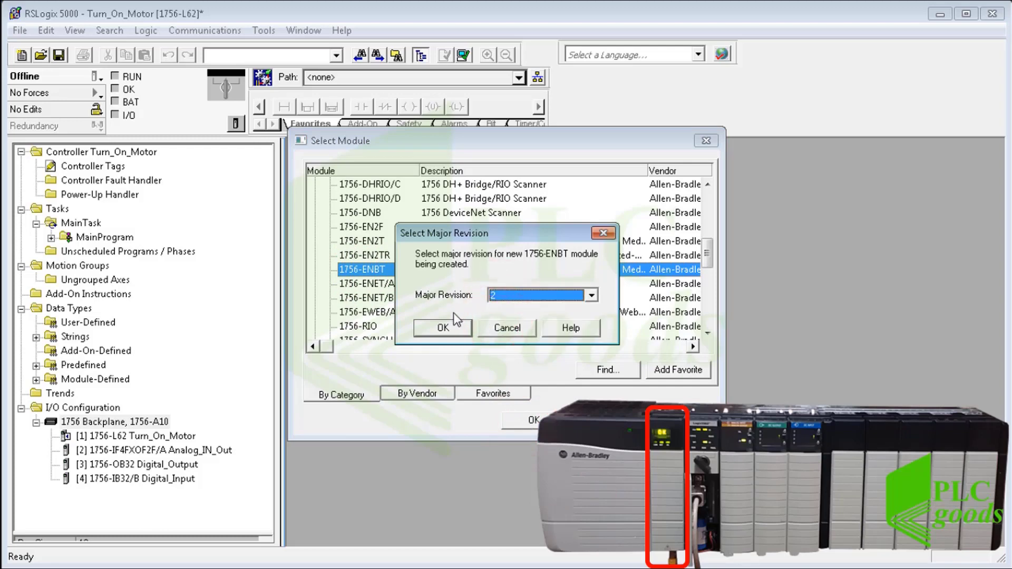
pyautogui.click(449, 327)
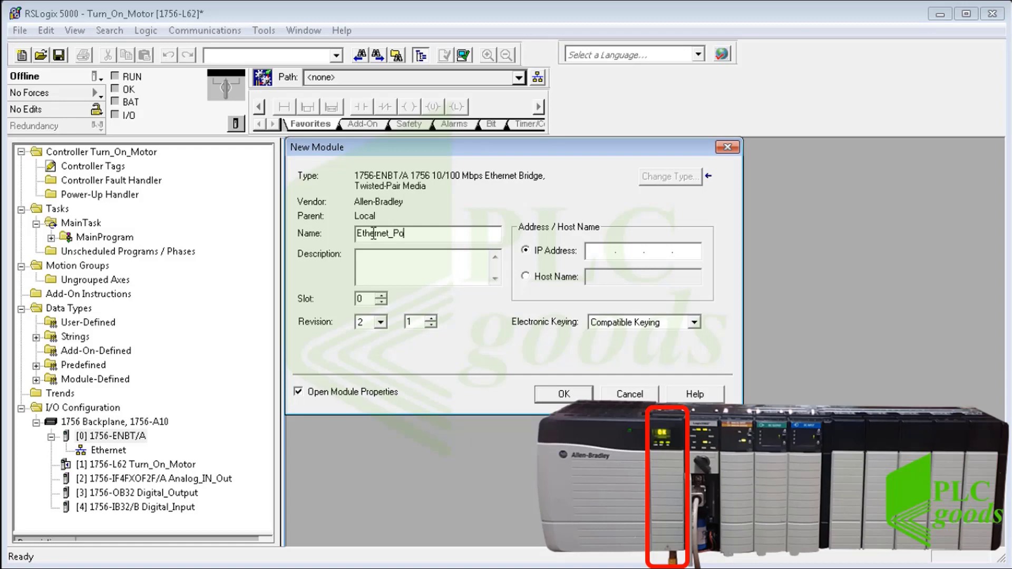
# Name the Ethernet module Ethernet_Port, leave its description empty and set its minor revision to 4.
pyautogui.click(365, 257)
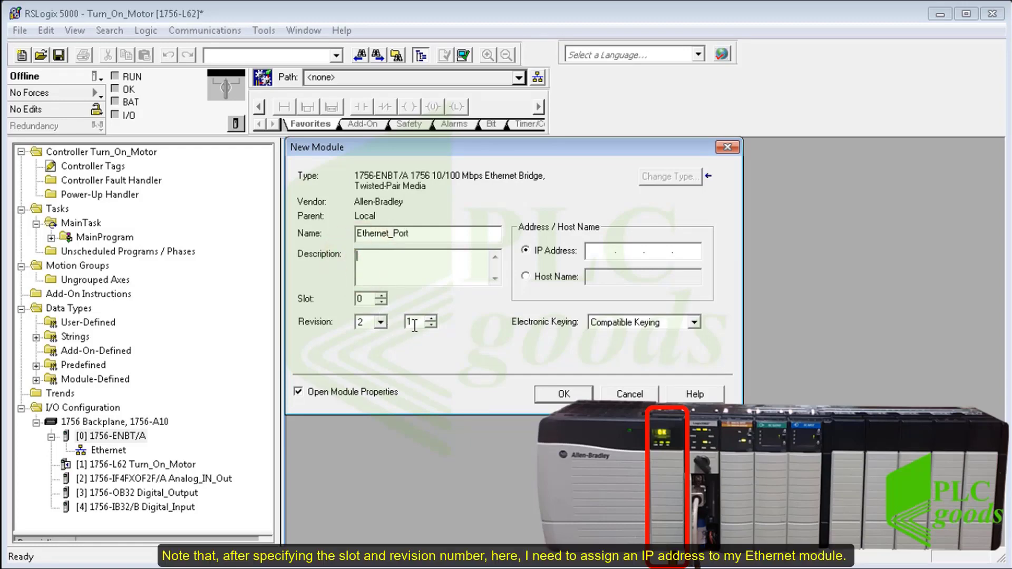
pyautogui.click(431, 318)
pyautogui.click(430, 319)
pyautogui.click(431, 319)
# Assign the IP address 192.168.1.13 to the Ethernet module and create it with the default properties.
pyautogui.click(600, 251)
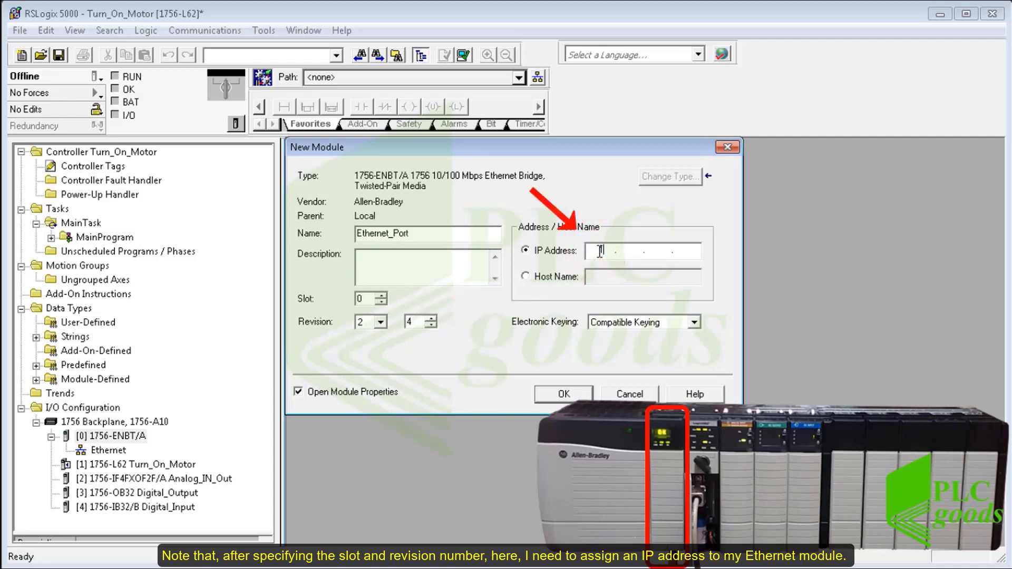
pyautogui.write('192 . 168 . 1 .')
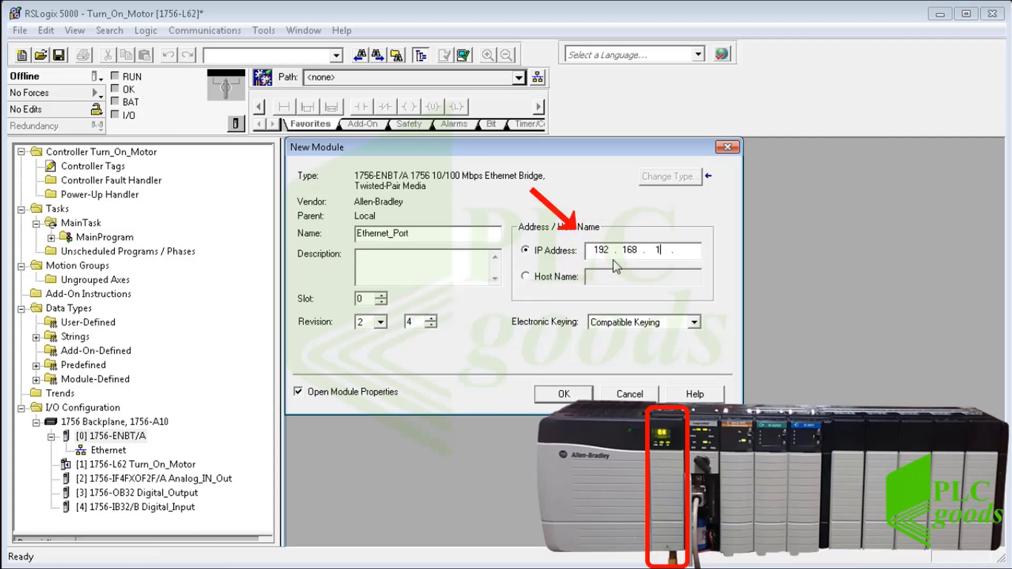
pyautogui.click(679, 253)
pyautogui.write('13')
pyautogui.click(564, 395)
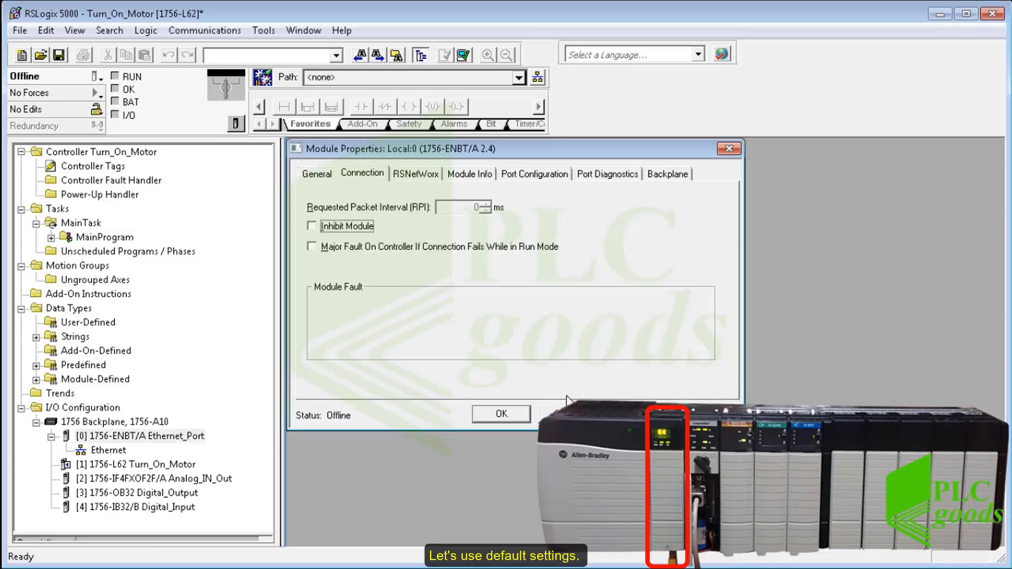
pyautogui.click(501, 414)
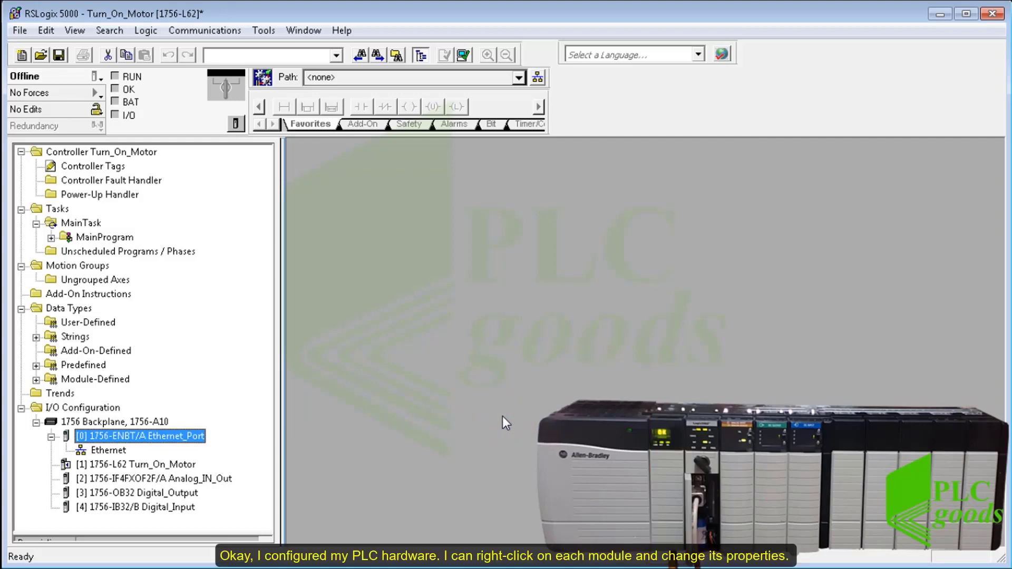
# Open the Digital_Output module's connection properties, inhibit the module and apply the change.
pyautogui.rightClick(129, 495)
pyautogui.click(140, 482)
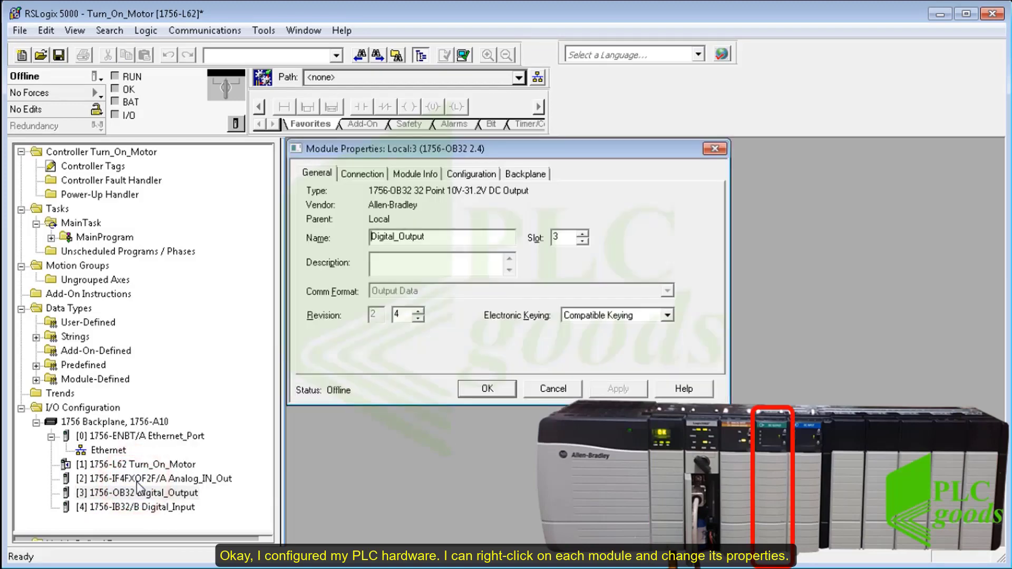
pyautogui.click(362, 174)
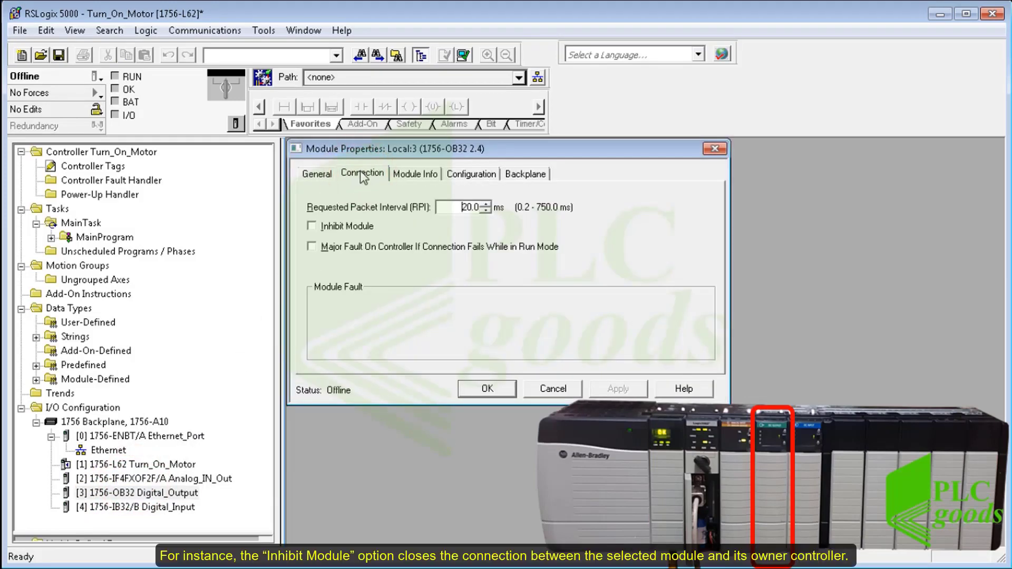
pyautogui.click(313, 229)
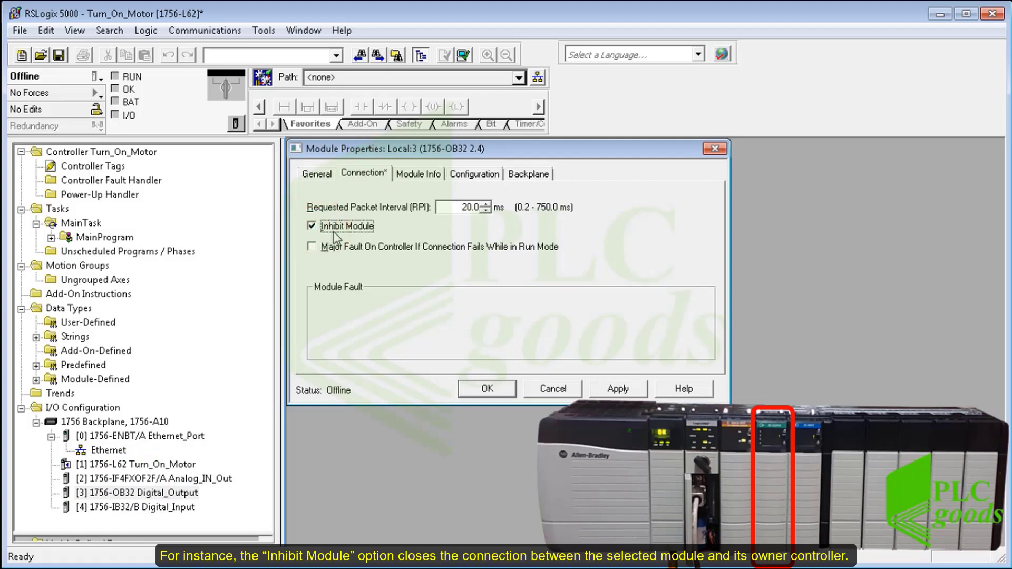
pyautogui.click(604, 395)
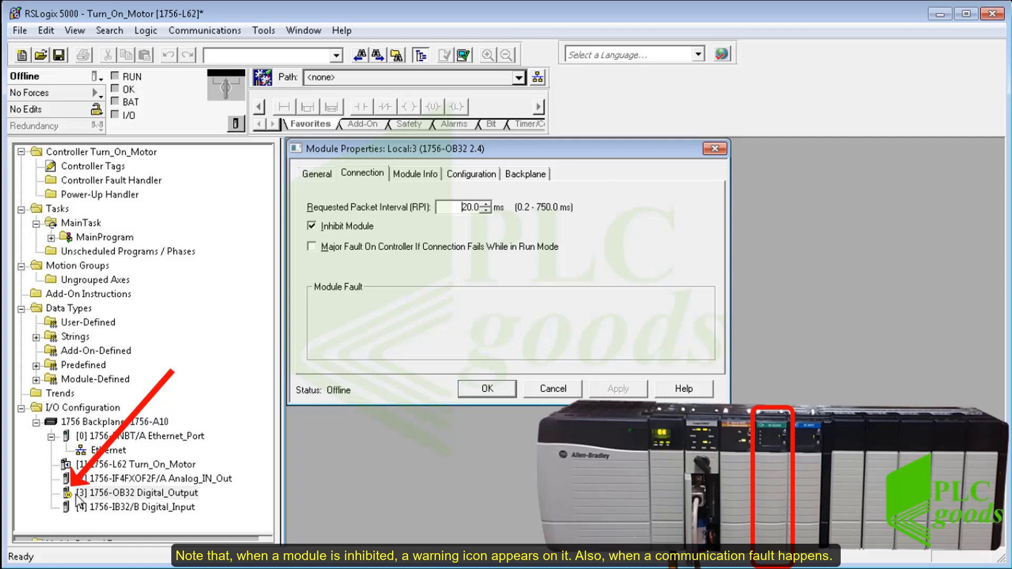
# Remove the inhibit from the Digital_Output module and enable a major fault on the controller if the connection fails in Run Mode.
pyautogui.click(312, 227)
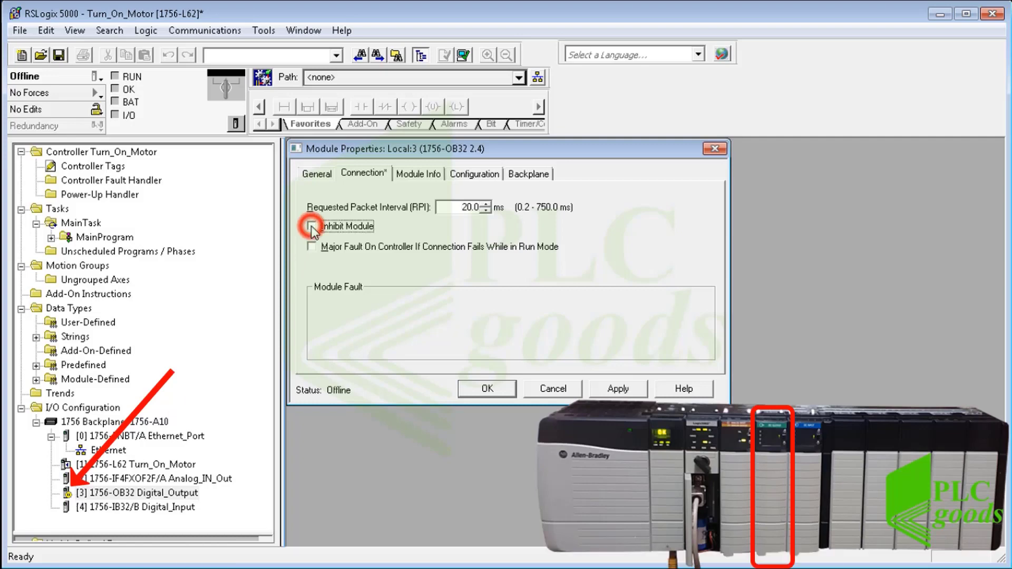
pyautogui.click(603, 390)
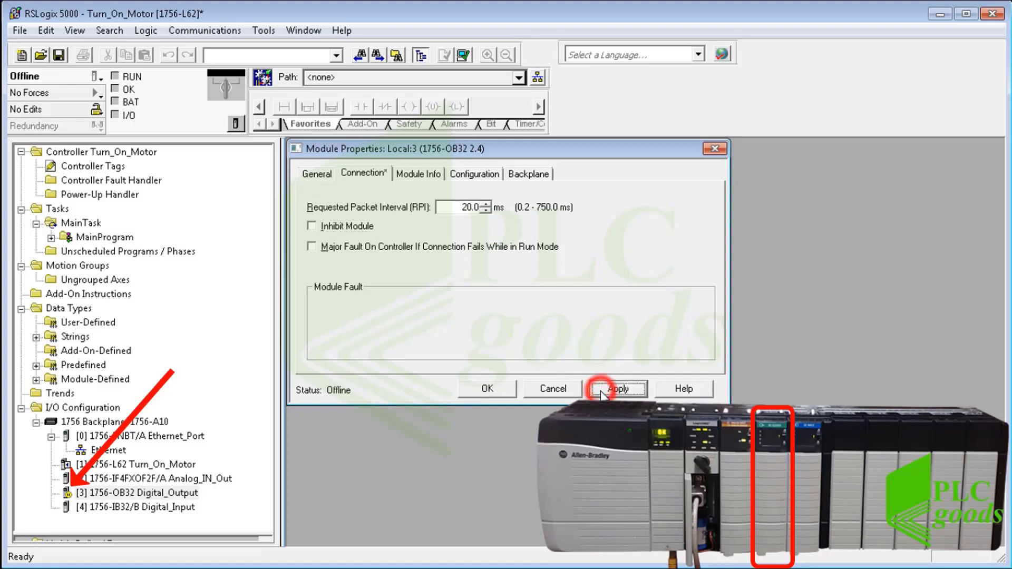
pyautogui.click(312, 247)
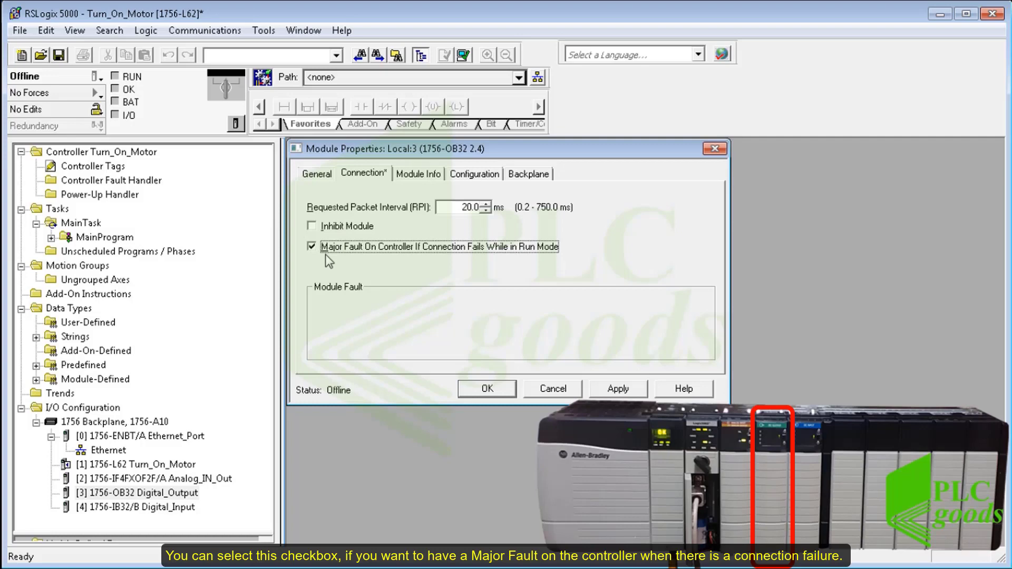
# In the output module's configuration, set the Program Mode output state of point 0 to Off.
pyautogui.click(417, 173)
pyautogui.click(464, 176)
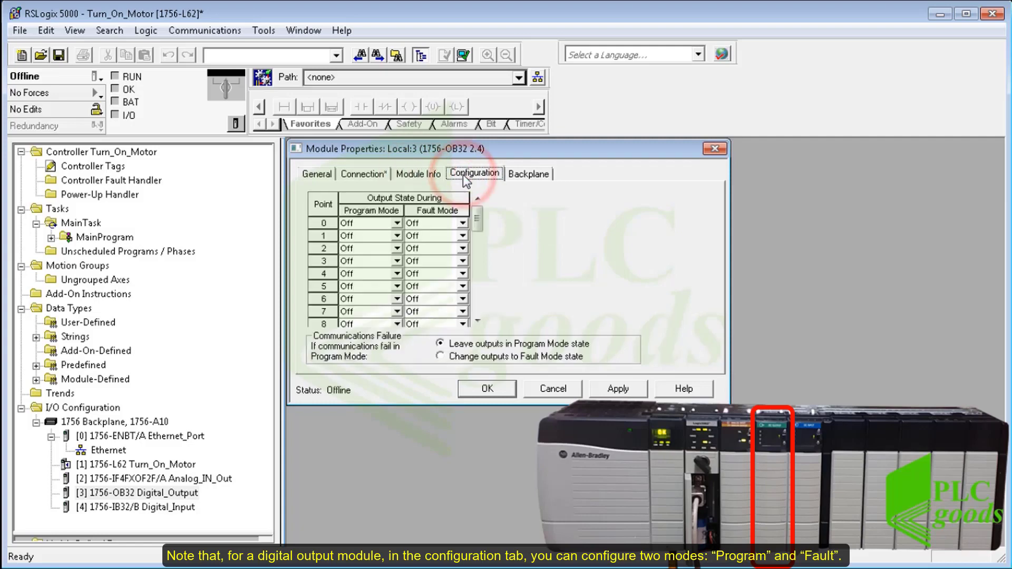
pyautogui.click(396, 223)
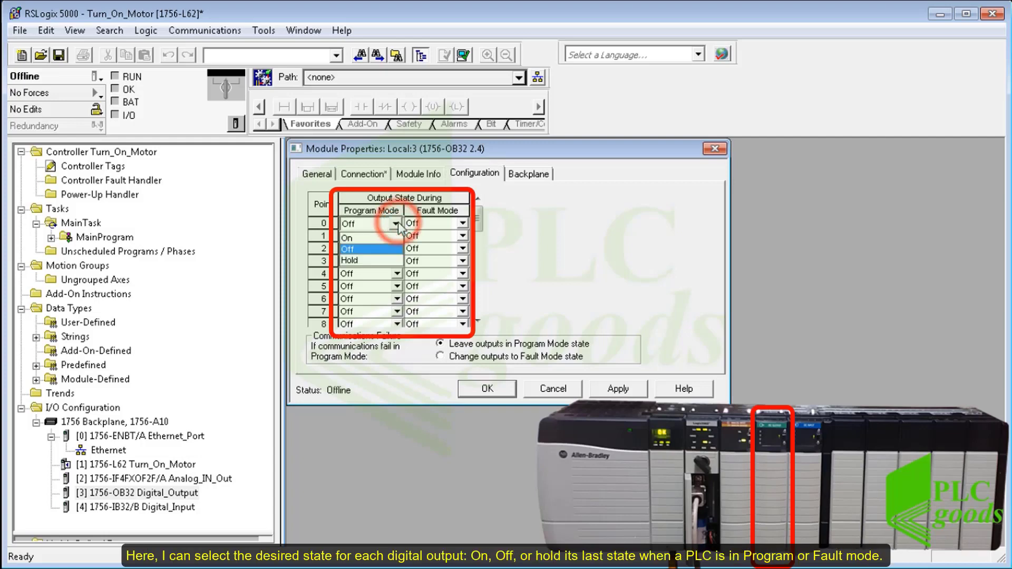
pyautogui.click(353, 248)
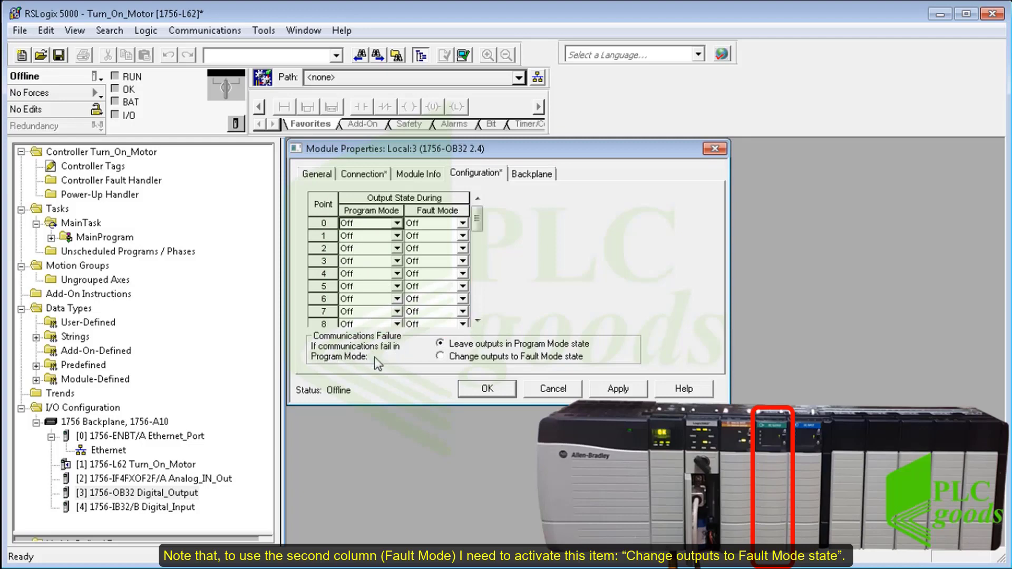
# Try changing outputs to Fault Mode state on communications failure, restore Leave outputs in Program Mode state, and accept the module properties.
pyautogui.click(445, 356)
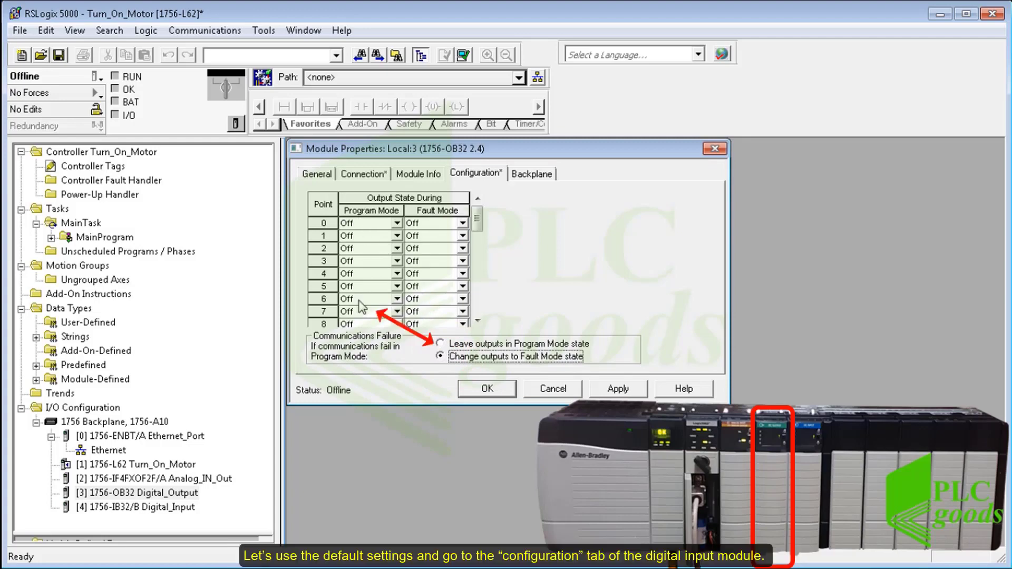
pyautogui.click(440, 344)
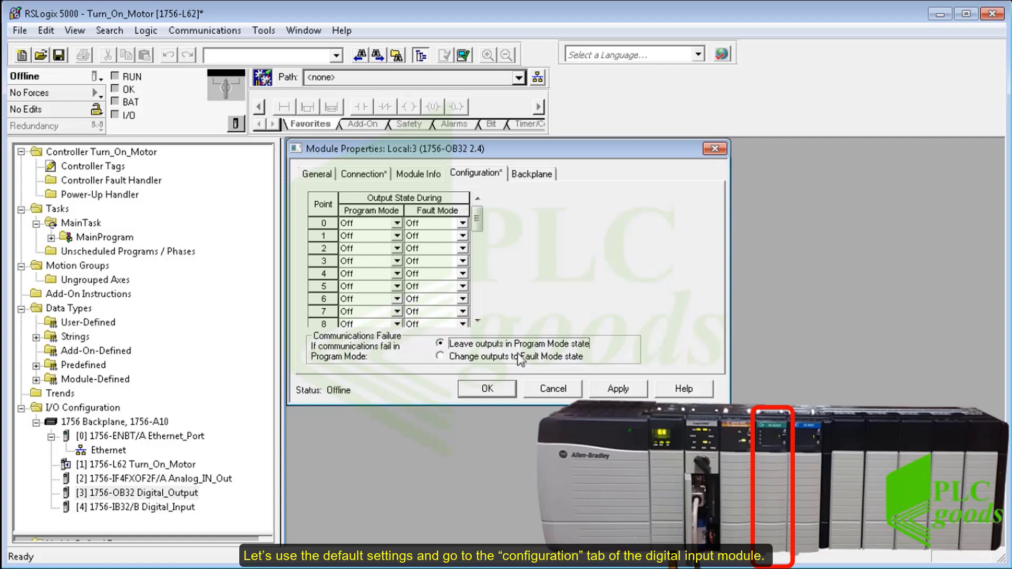
pyautogui.click(477, 392)
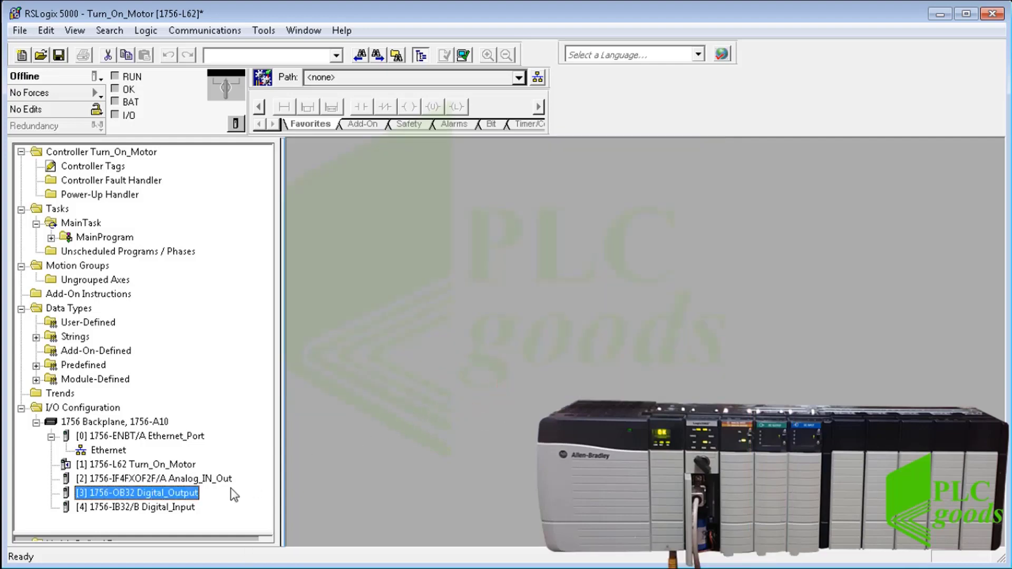
# Open the Digital_Input module's properties and review its connection, module info and point configuration settings.
pyautogui.rightClick(127, 508)
pyautogui.click(161, 495)
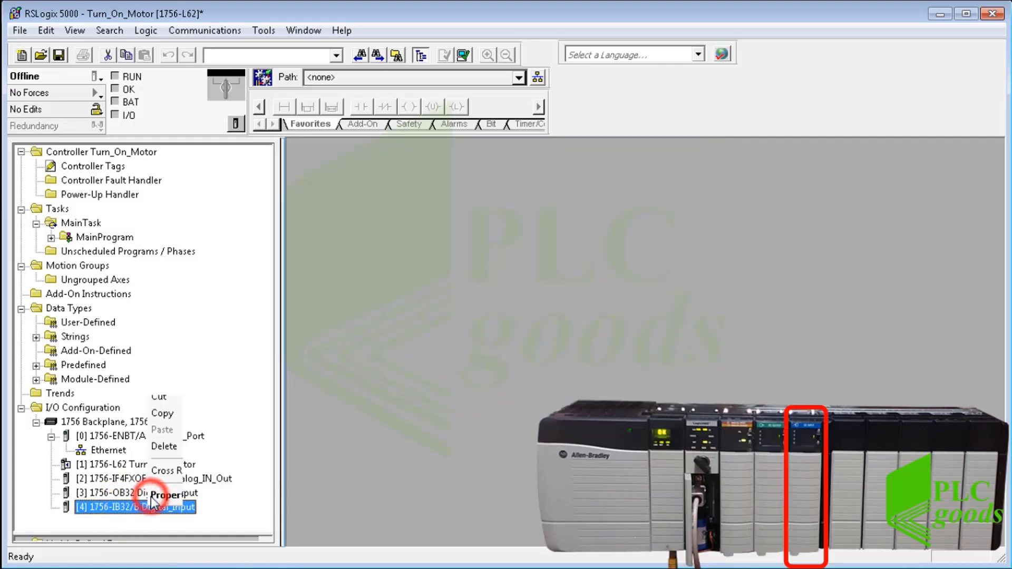
pyautogui.click(358, 174)
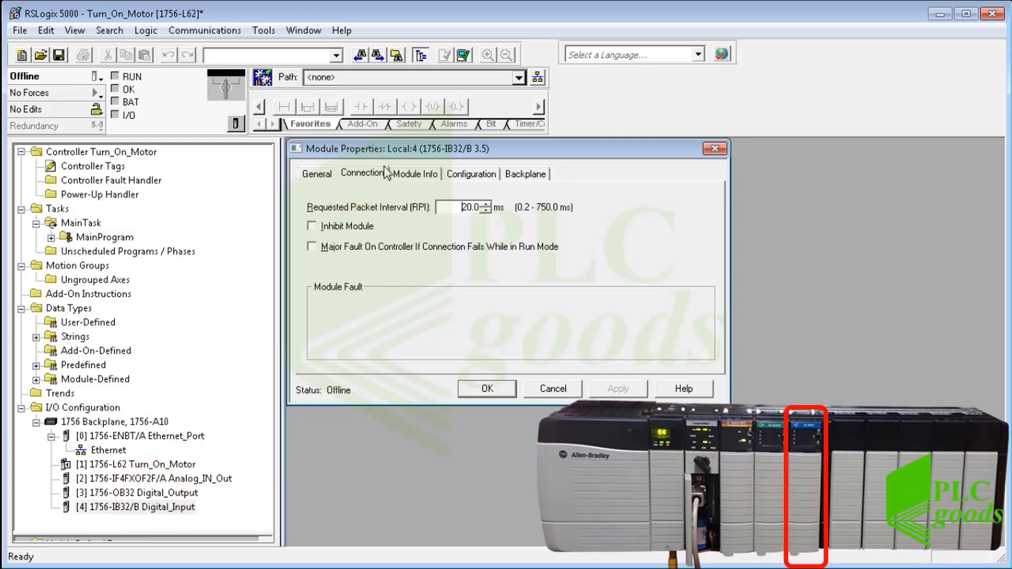
pyautogui.click(425, 179)
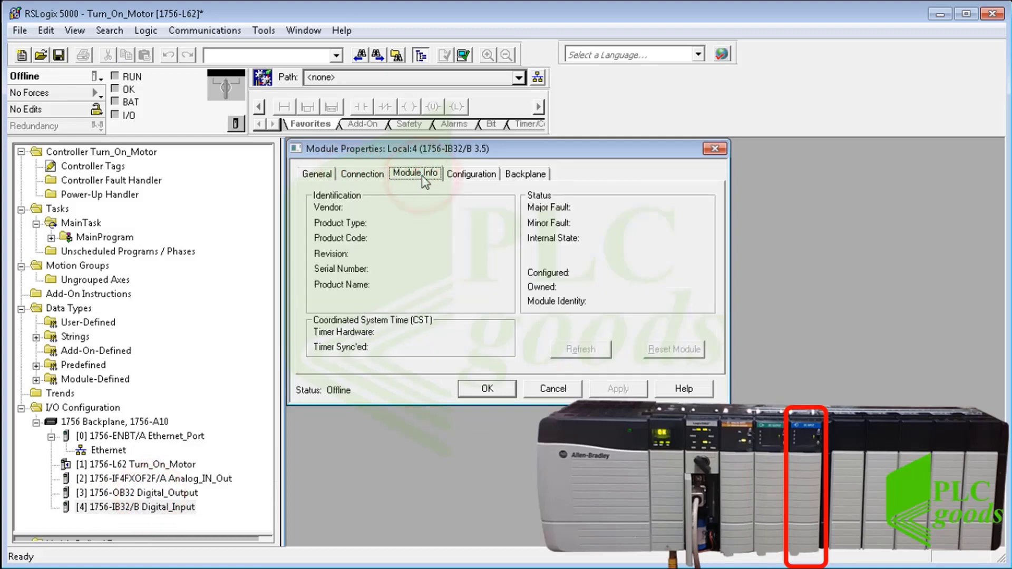
pyautogui.click(454, 175)
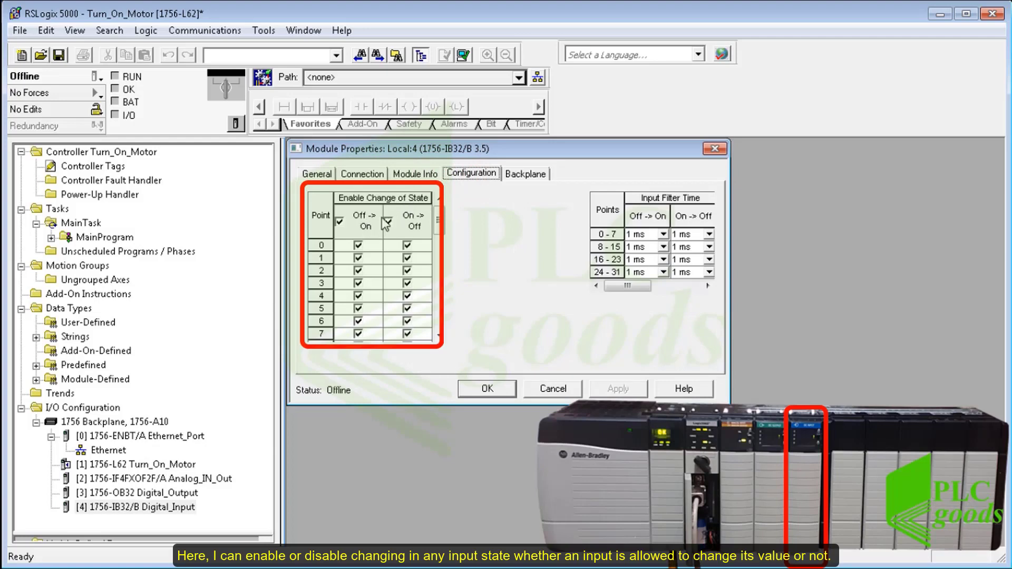
# Try disabling the Off -> On change of state for input point 0, restore it, and accept the module properties.
pyautogui.click(357, 246)
pyautogui.click(358, 246)
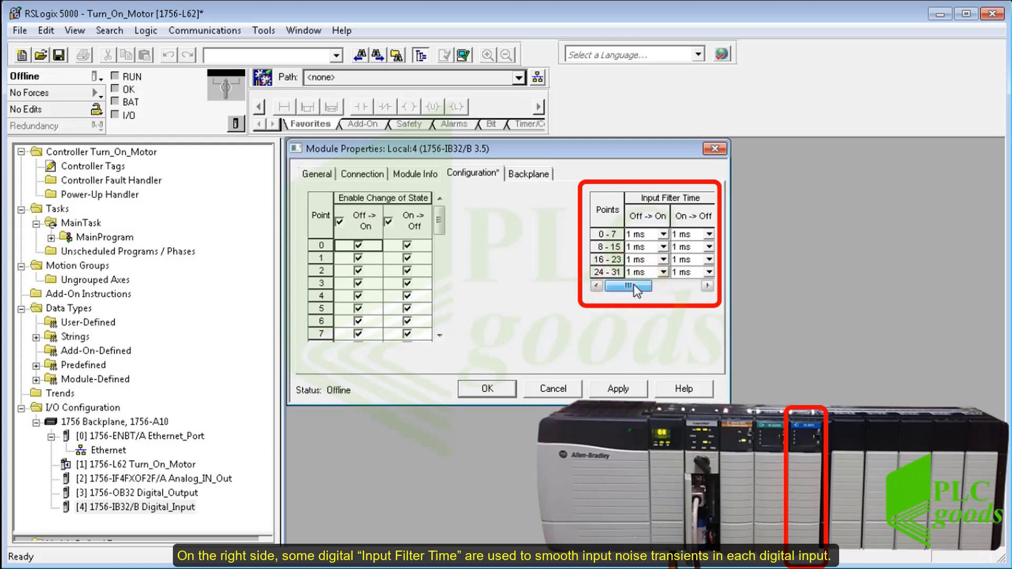
pyautogui.moveTo(655, 282); pyautogui.dragTo(627, 283)
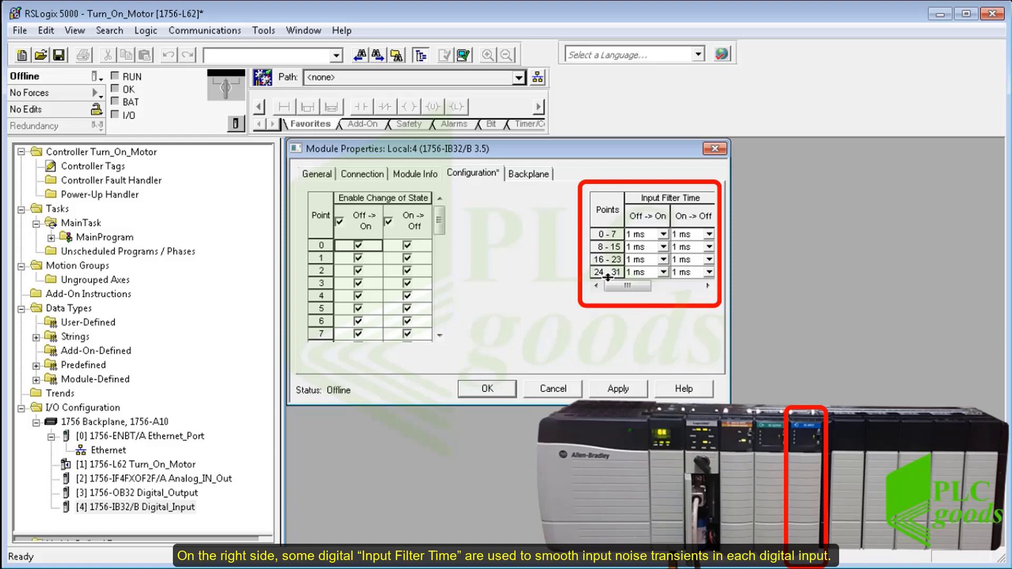
pyautogui.click(490, 389)
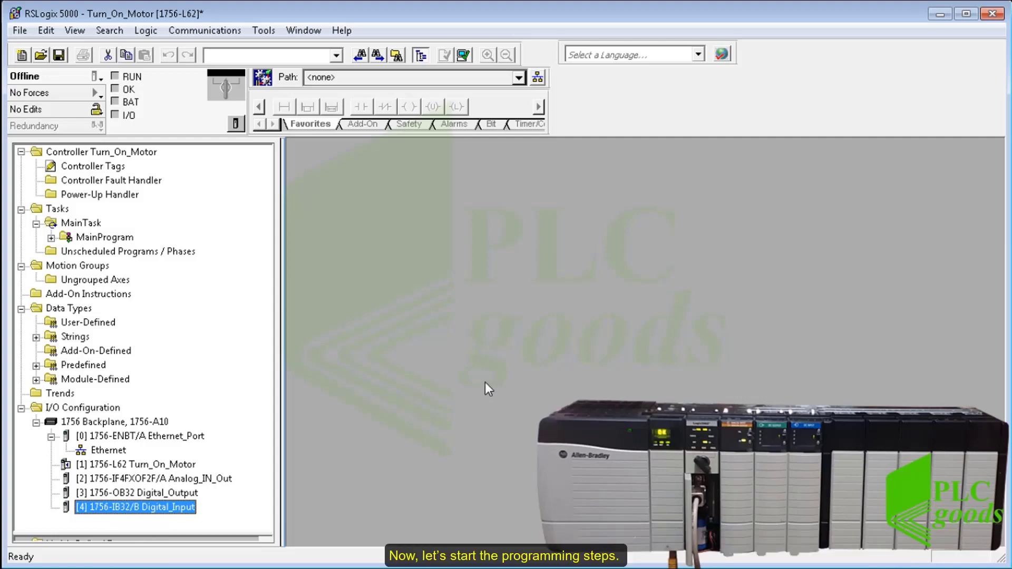
# Open the MainRoutine ladder of MainProgram under MainTask.
pyautogui.click(66, 224)
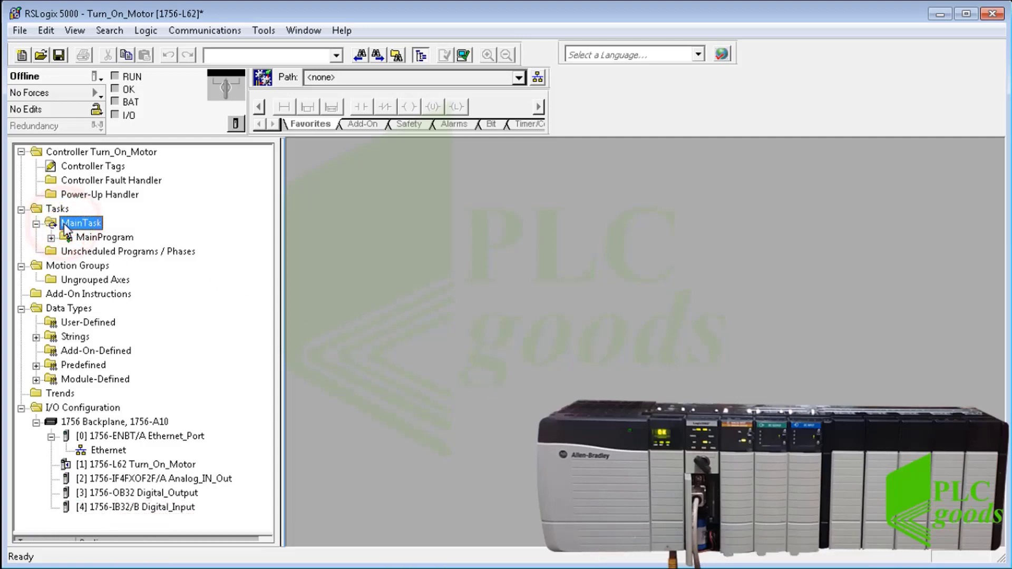
pyautogui.click(51, 238)
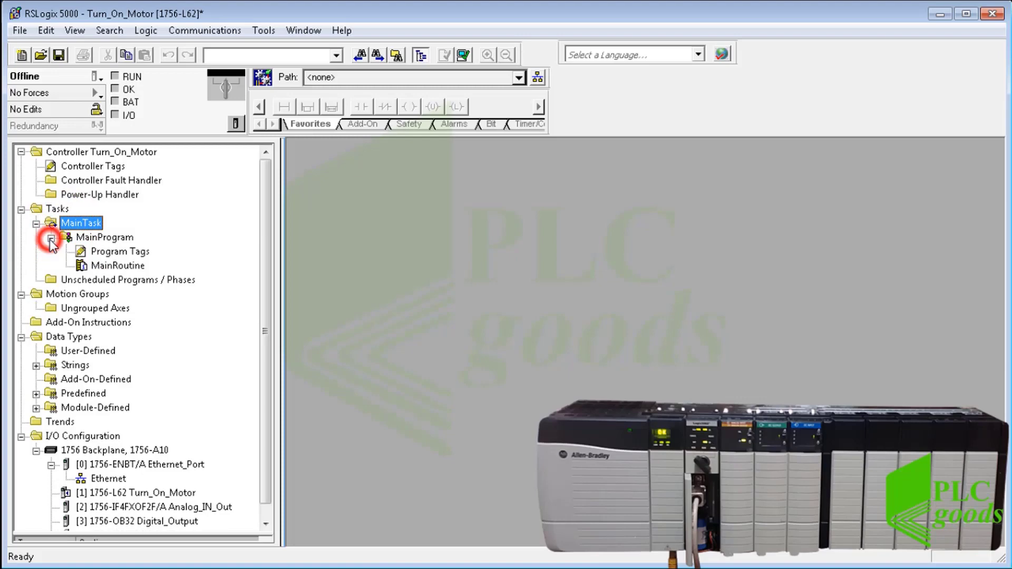
pyautogui.click(111, 266)
pyautogui.doubleClick(105, 266)
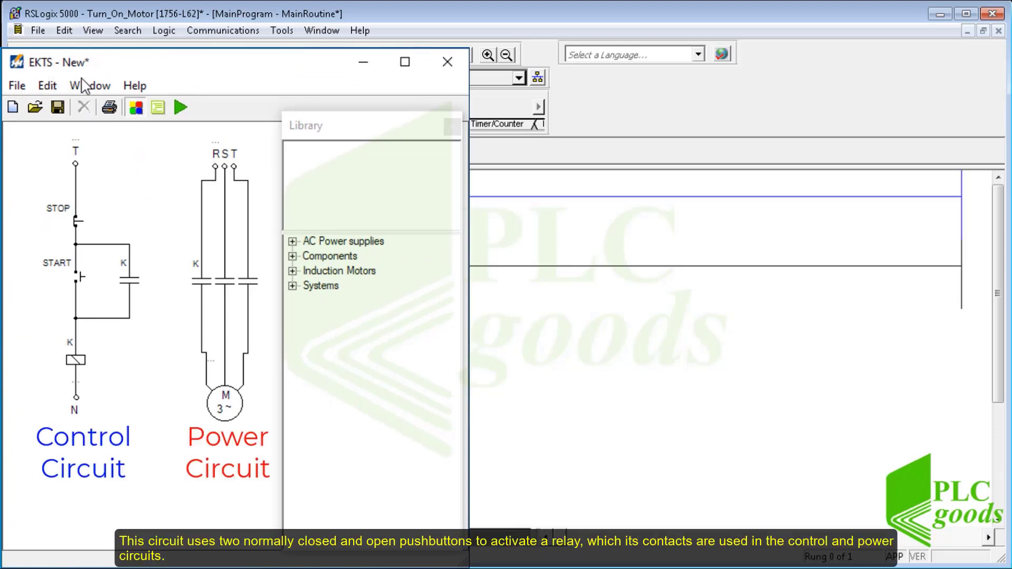
# Switch to EKTS, run the motor circuit simulation, and operate its START and STOP pushbuttons.
pyautogui.click(178, 109)
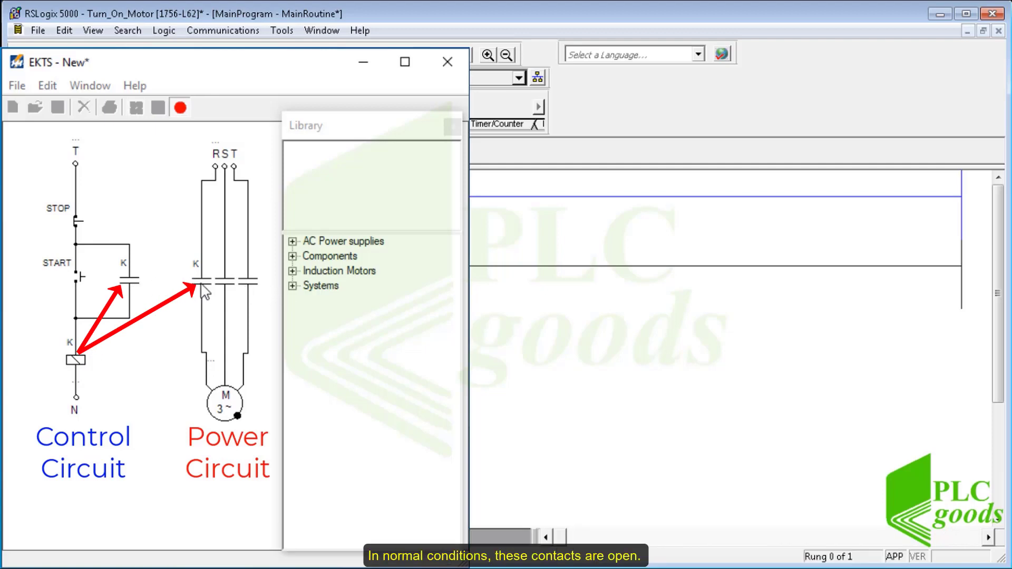
pyautogui.click(74, 290)
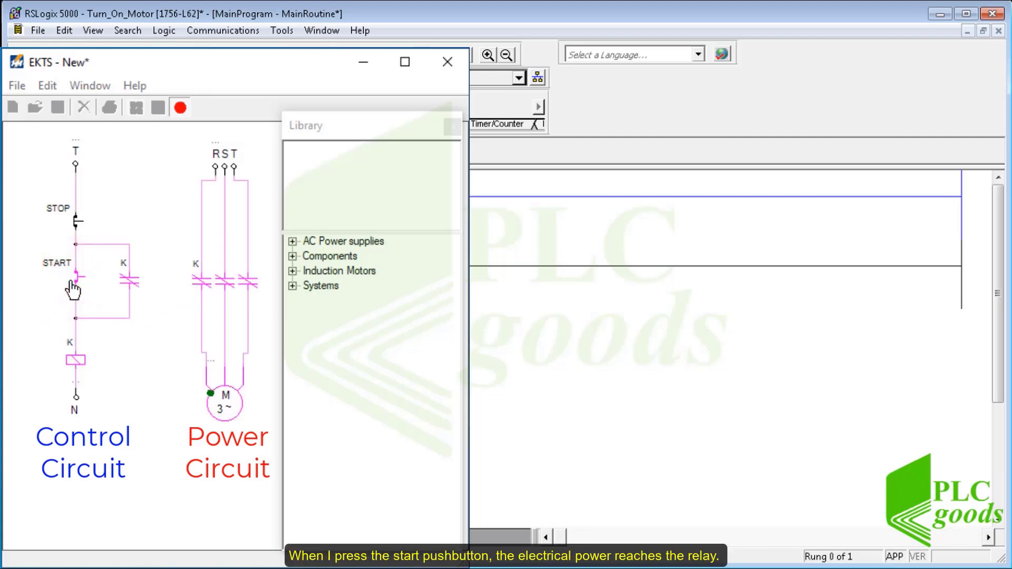
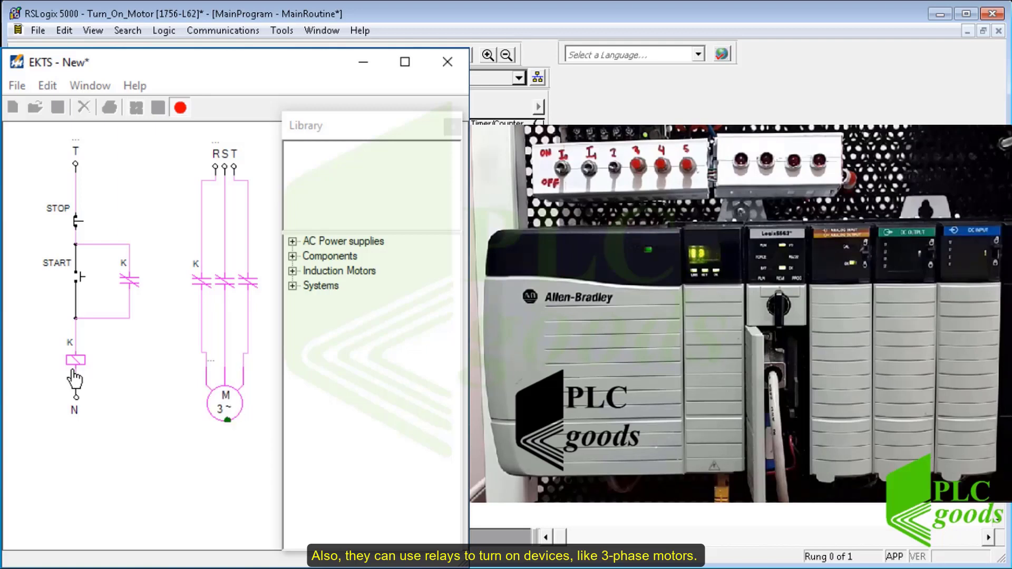
pyautogui.click(77, 228)
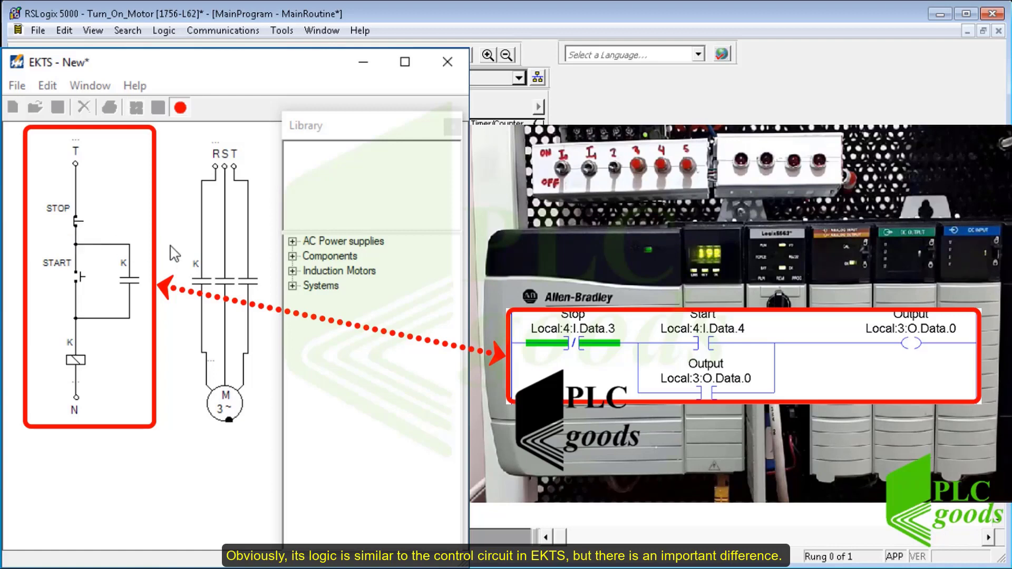
# Examine the physical components offered in the EKTS library, such as the 3 pole double state switch and the lamp.
pyautogui.click(292, 256)
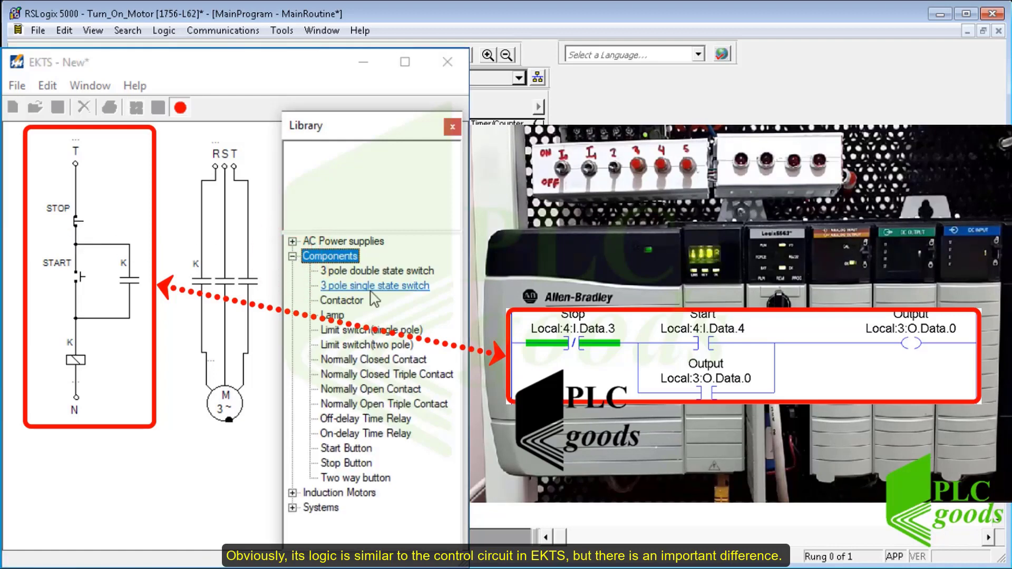
pyautogui.click(354, 269)
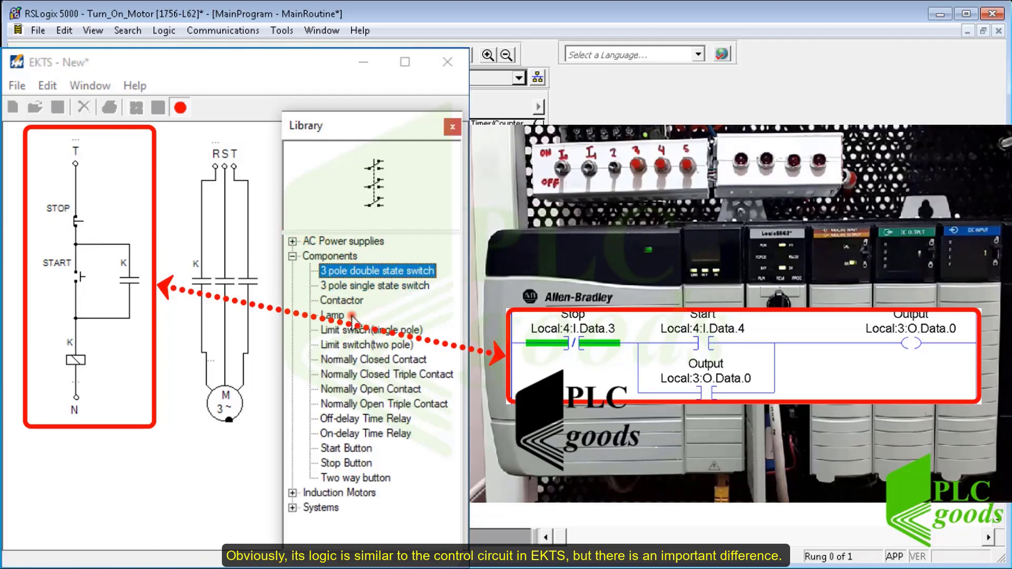
pyautogui.click(333, 315)
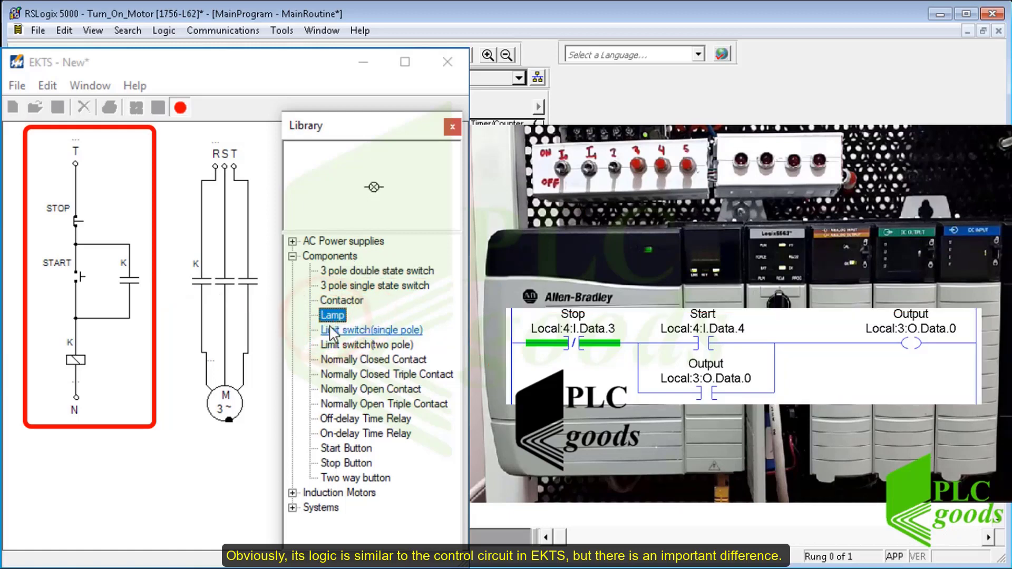
pyautogui.click(336, 390)
pyautogui.click(339, 420)
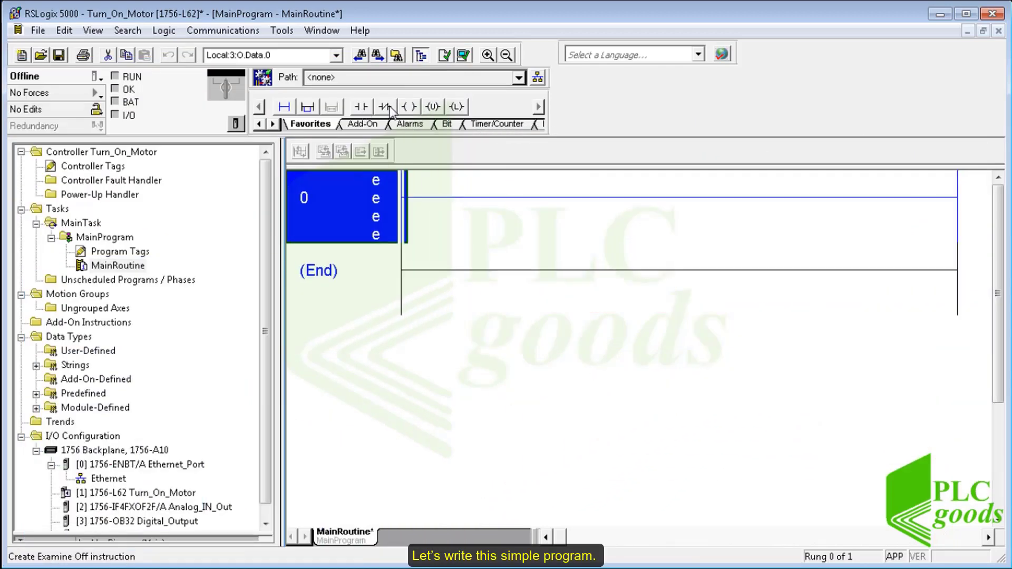
# Back in RSLogix 5000, add an Examine Off contact to rung 0 and assign it the address Local:4:I.Data.3.
pyautogui.click(385, 107)
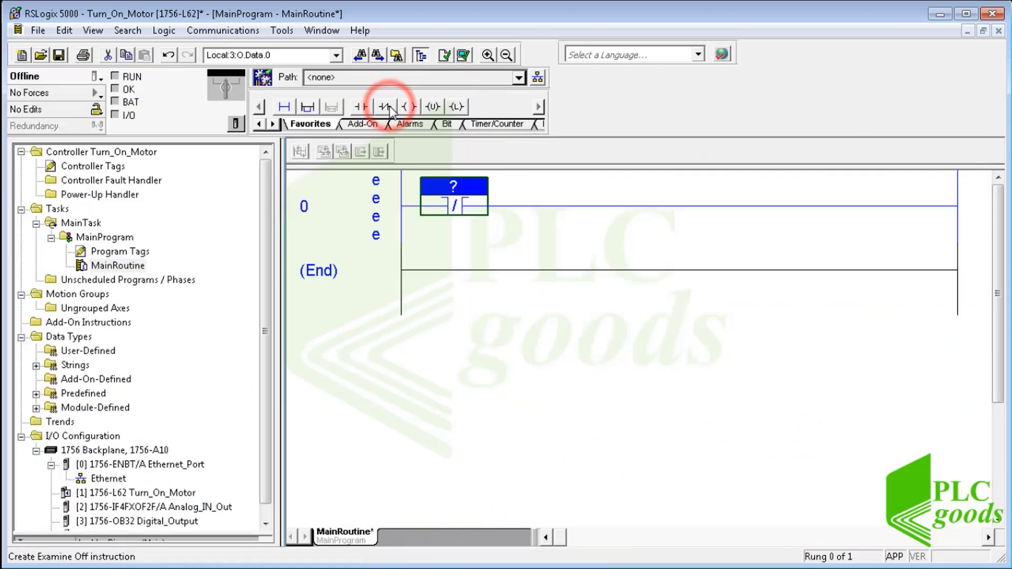
pyautogui.click(452, 185)
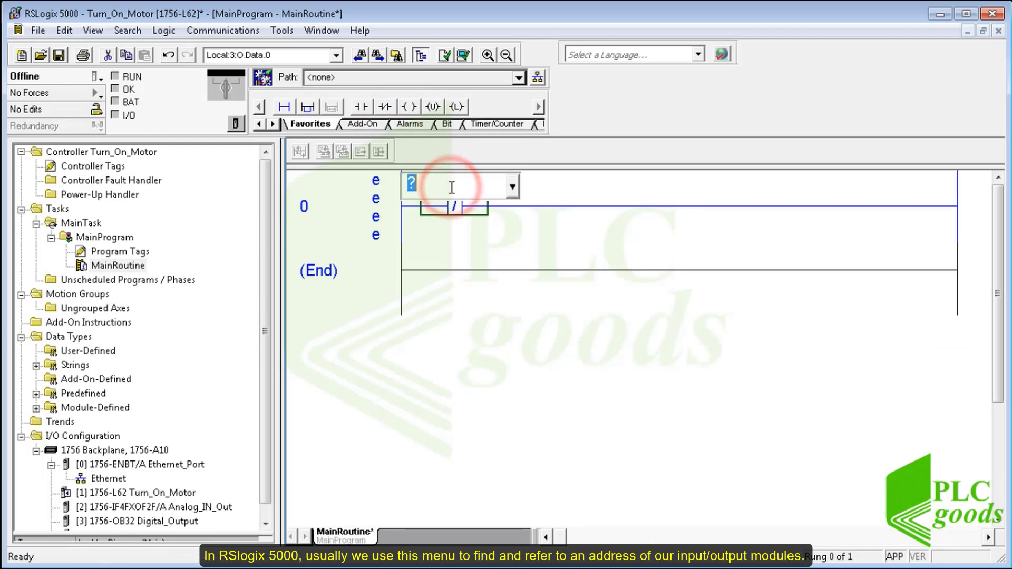
pyautogui.click(513, 187)
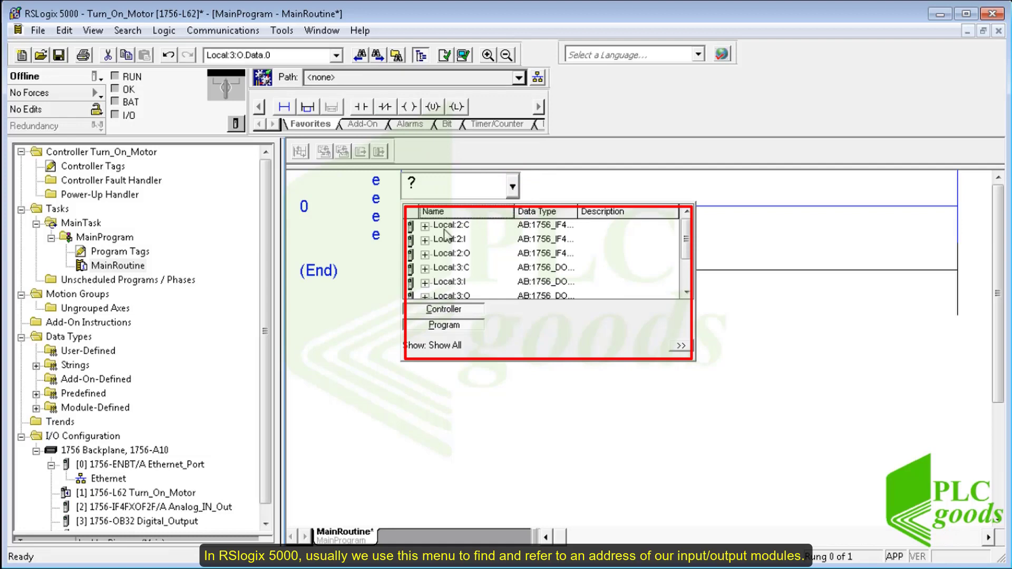
pyautogui.moveTo(266, 342); pyautogui.dragTo(268, 387)
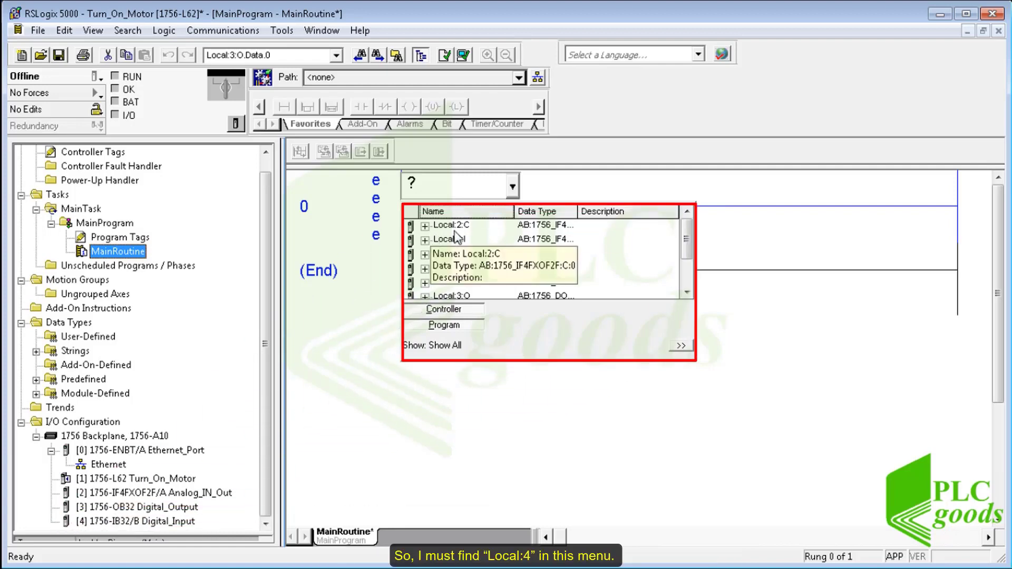
pyautogui.moveTo(688, 251); pyautogui.dragTo(688, 265)
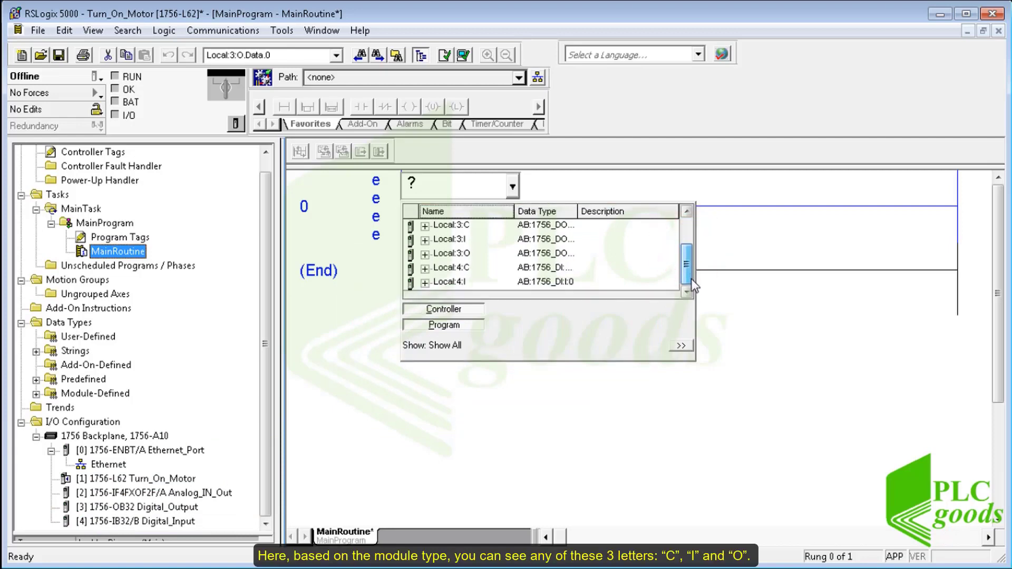
pyautogui.click(426, 284)
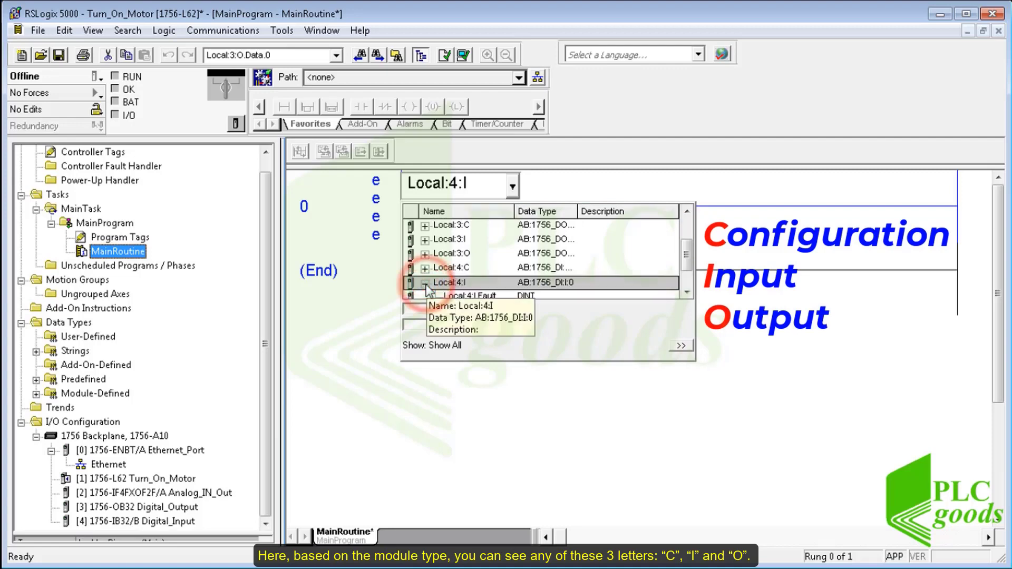
pyautogui.click(687, 293)
pyautogui.click(686, 293)
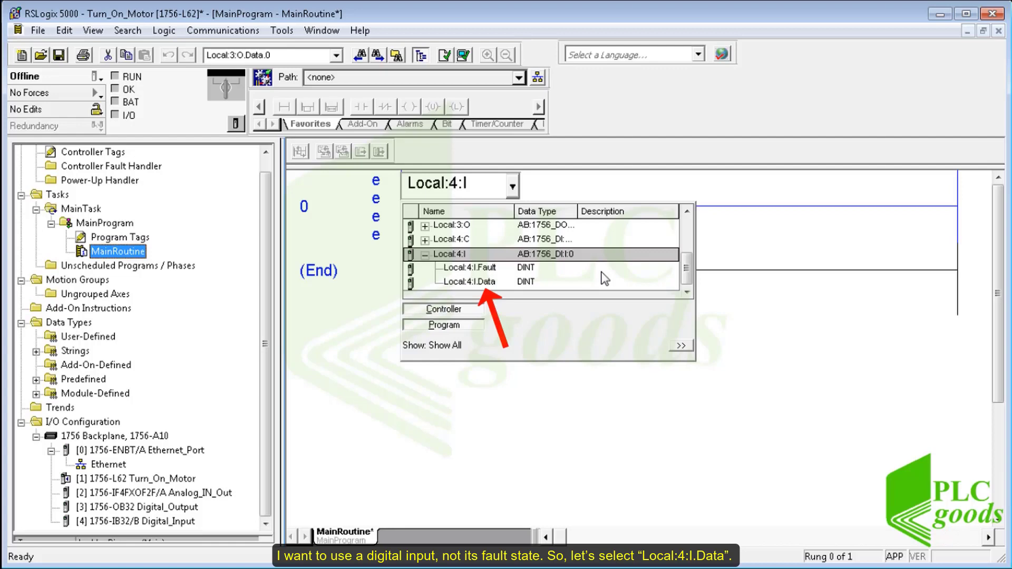
pyautogui.click(480, 282)
pyautogui.click(510, 284)
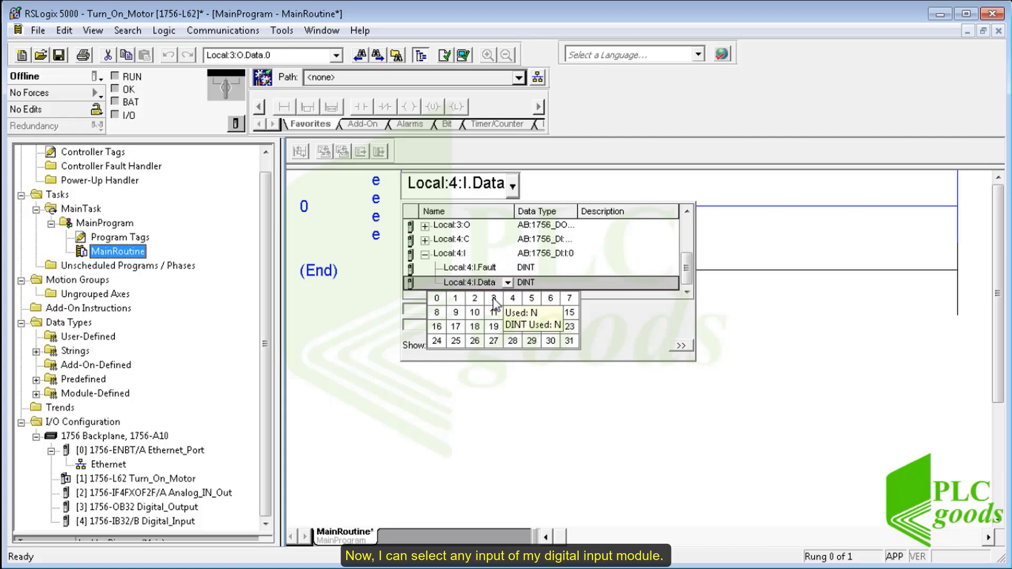
pyautogui.click(493, 298)
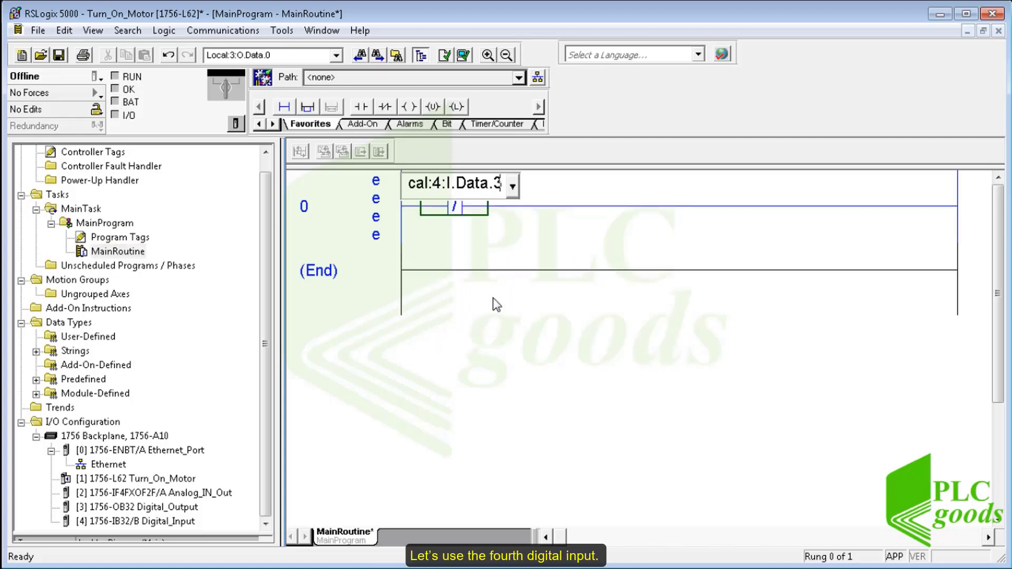
pyautogui.click(483, 241)
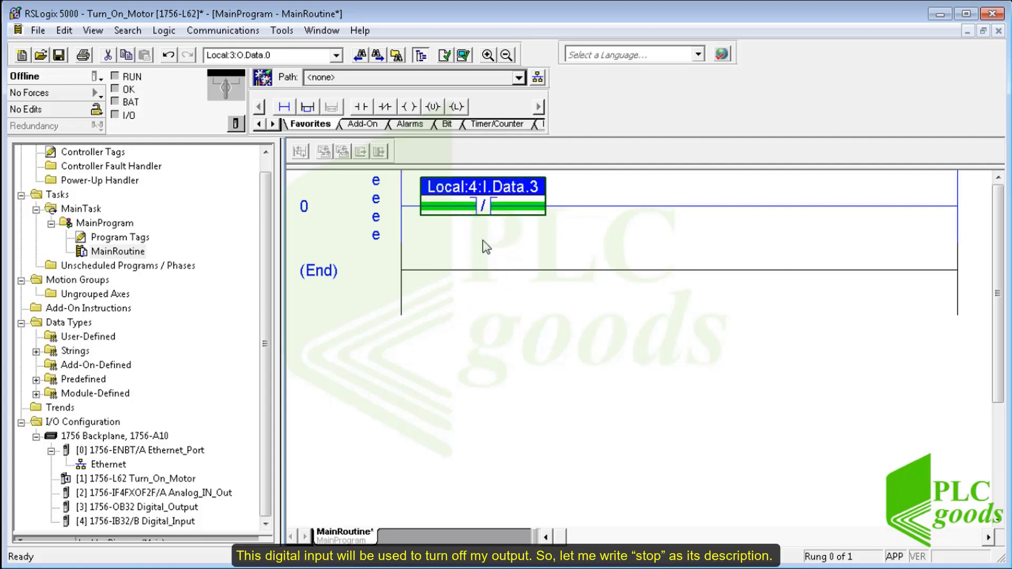
# Give Local:4:I.Data.3 the description Stop in the controller tags, and return to rung 0 of MainRoutine.
pyautogui.rightClick(470, 188)
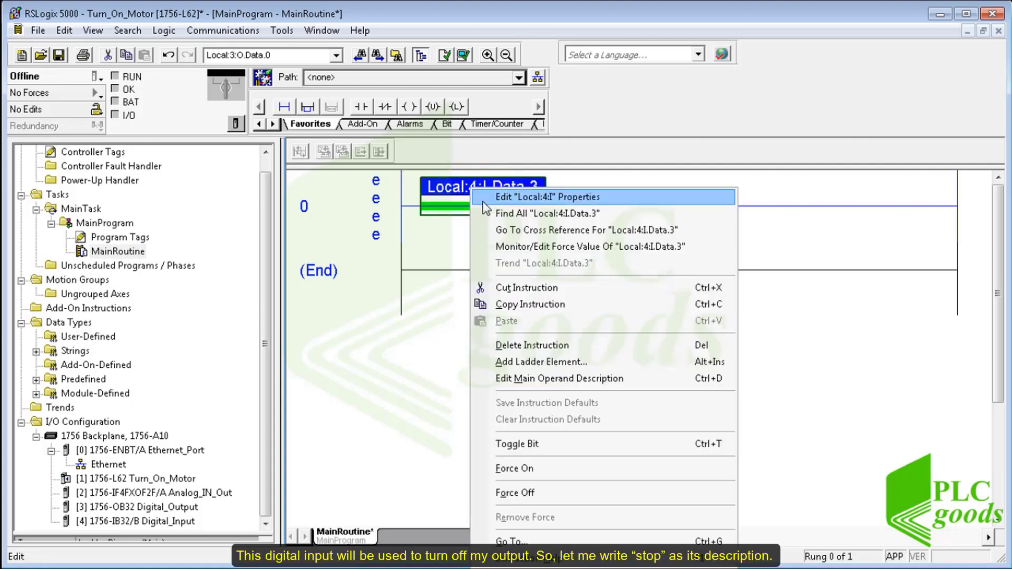
pyautogui.click(539, 247)
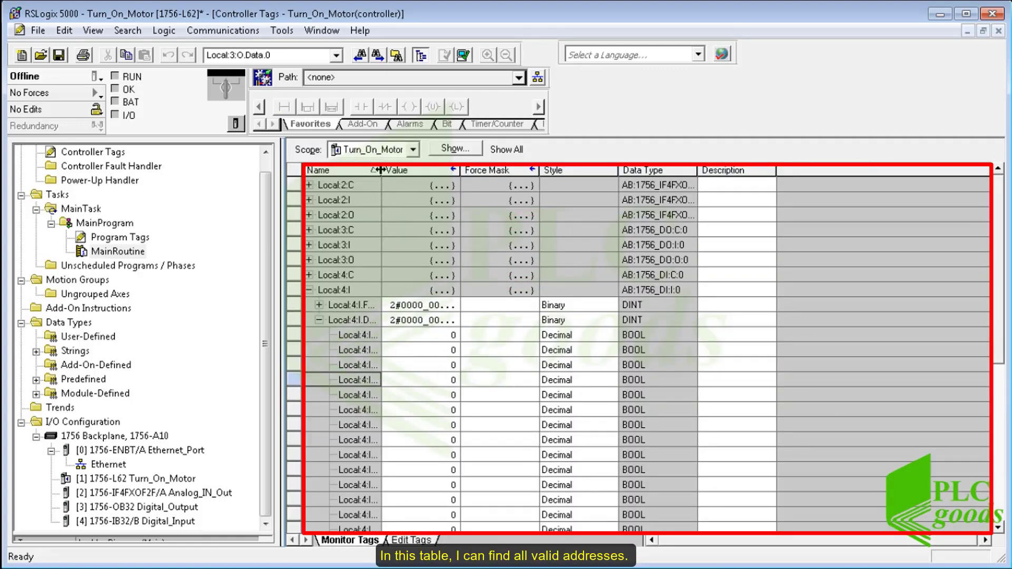
pyautogui.moveTo(381, 170); pyautogui.dragTo(414, 170)
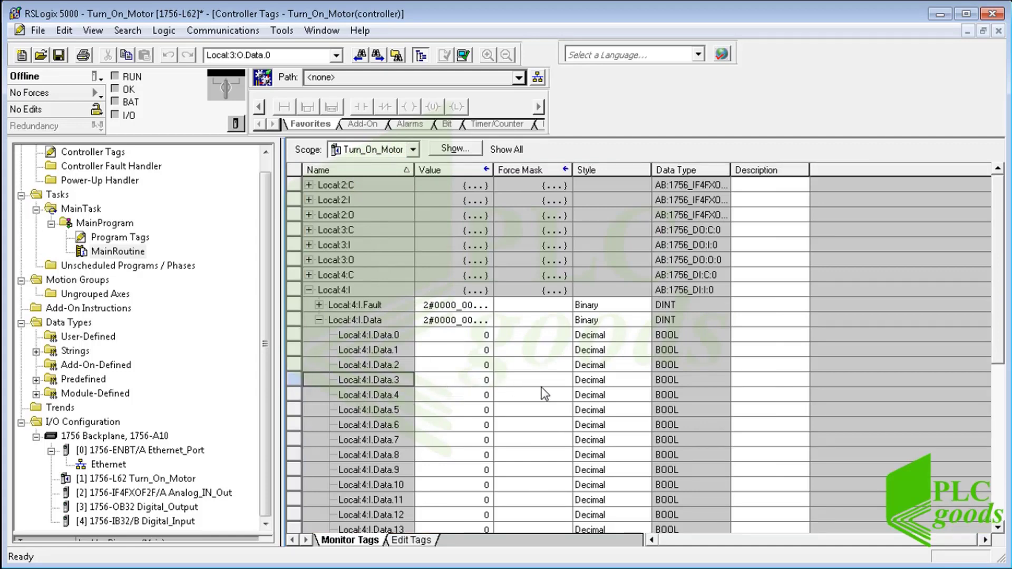
pyautogui.doubleClick(754, 385)
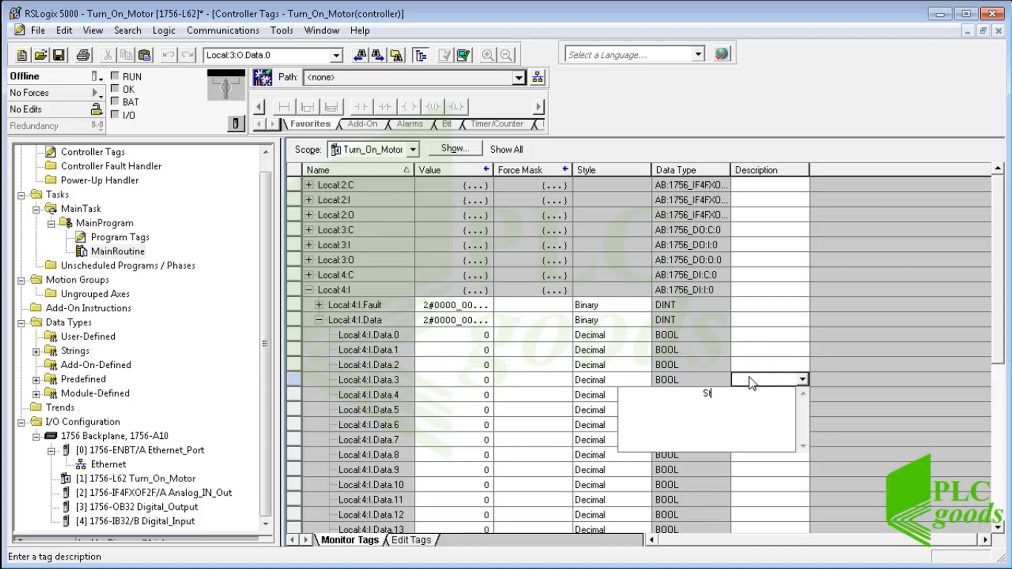
pyautogui.click(719, 365)
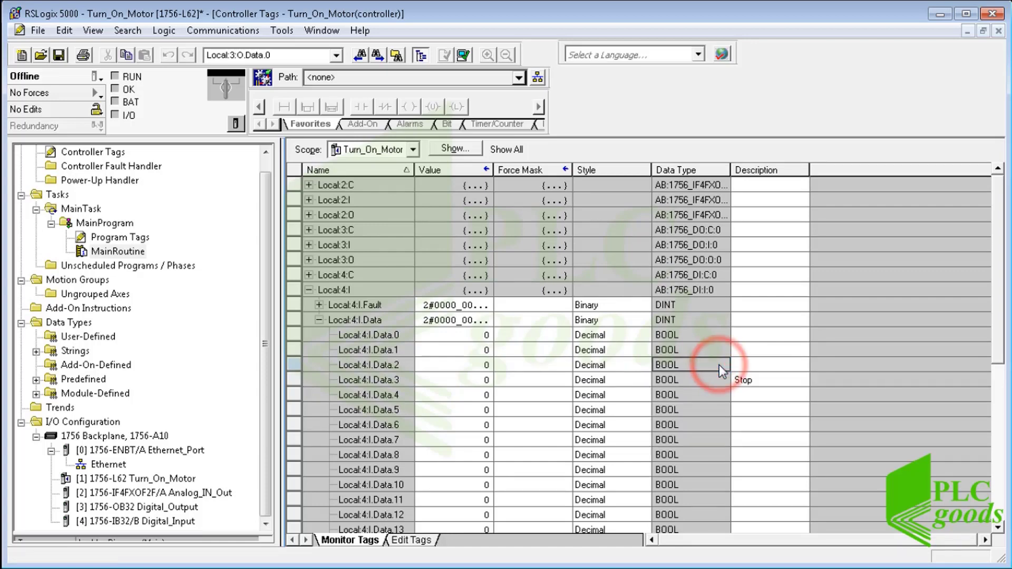
pyautogui.click(999, 32)
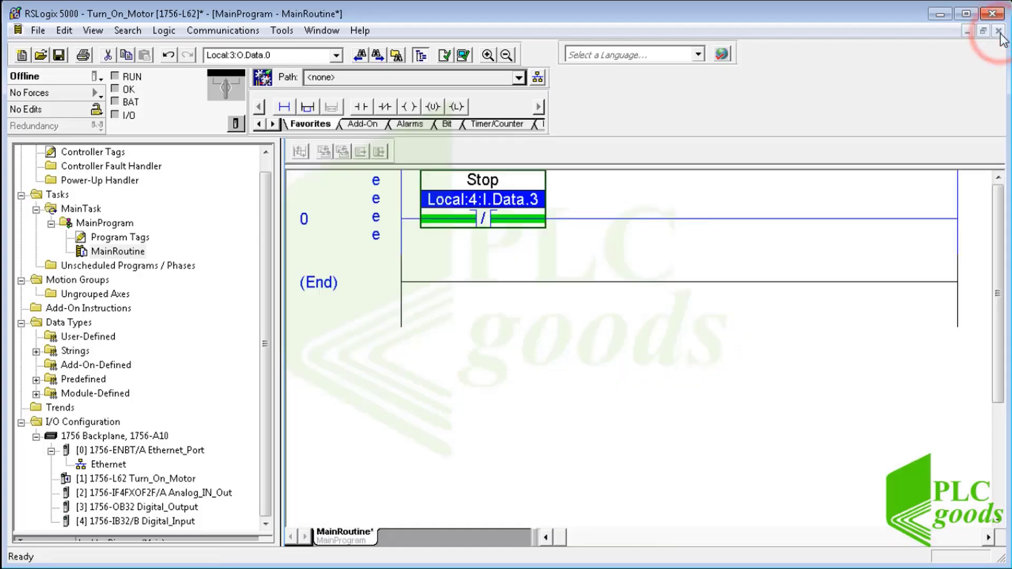
pyautogui.click(575, 218)
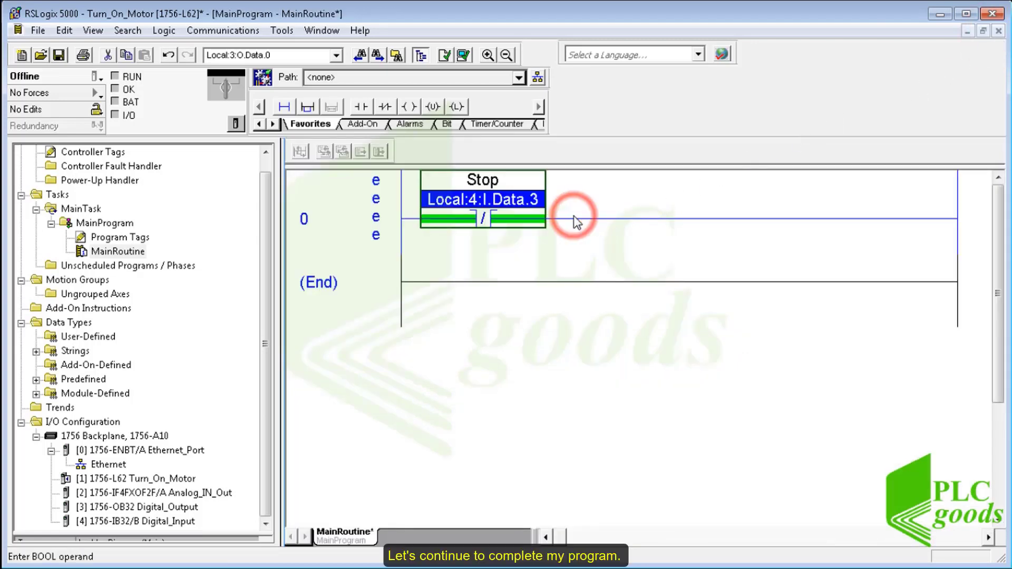
# Add an Examine On contact after the Stop contact on rung 0 and assign it the address Local:4:I.Data.4.
pyautogui.click(361, 106)
pyautogui.doubleClick(597, 203)
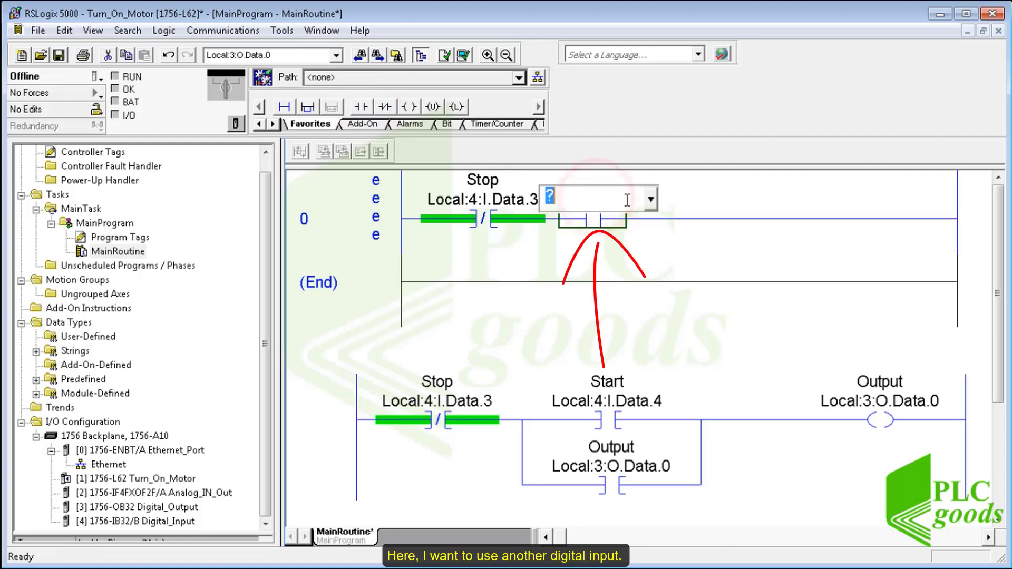
pyautogui.click(651, 198)
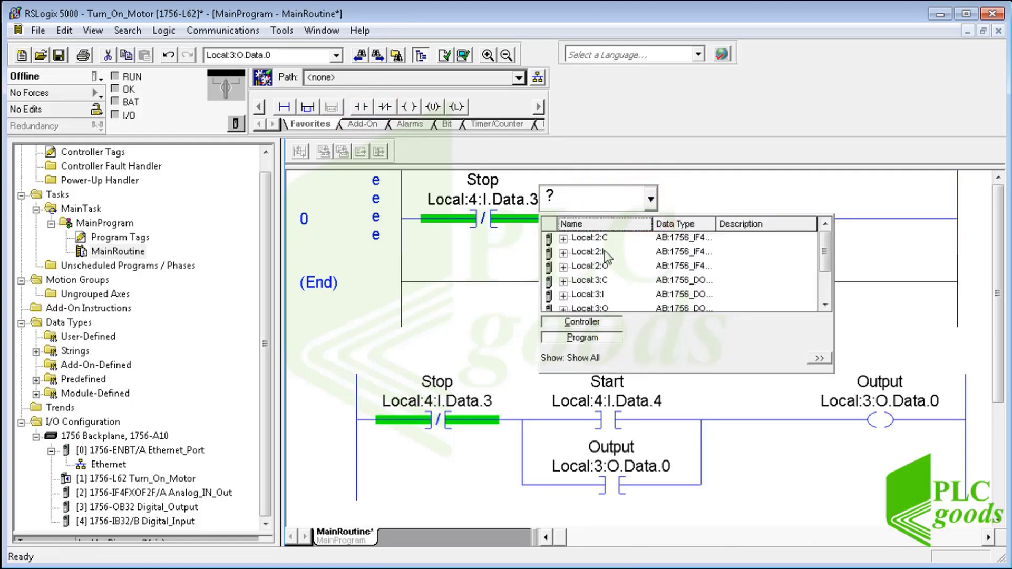
pyautogui.scroll(-2, 603, 264)
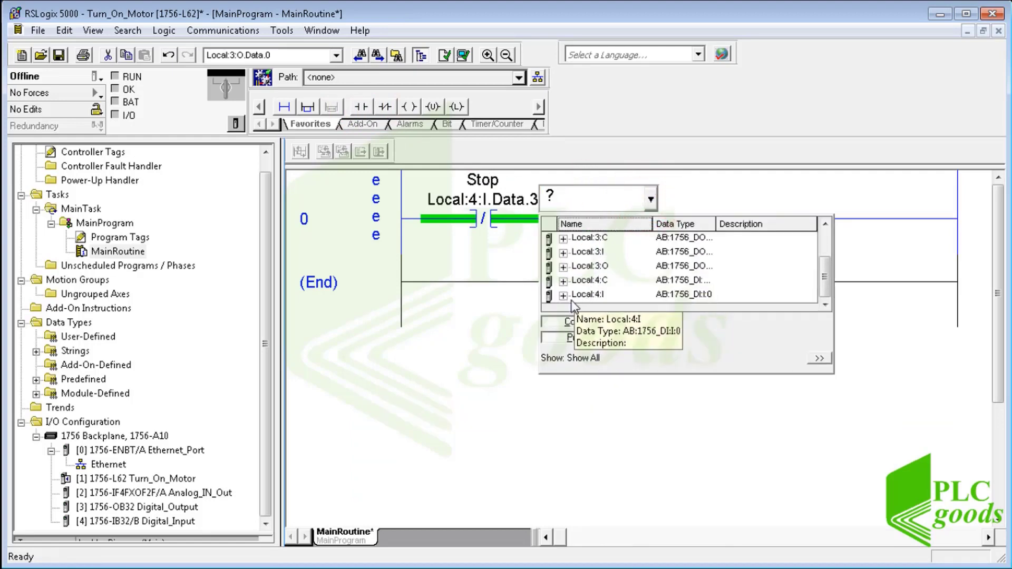
pyautogui.click(563, 296)
pyautogui.scroll(-1, 598, 293)
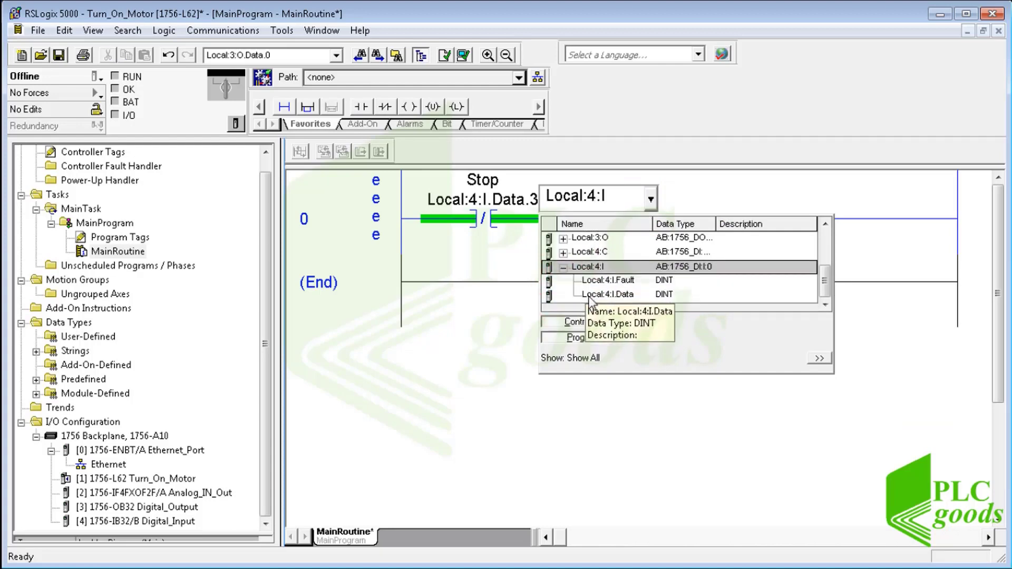
pyautogui.click(602, 297)
pyautogui.click(646, 295)
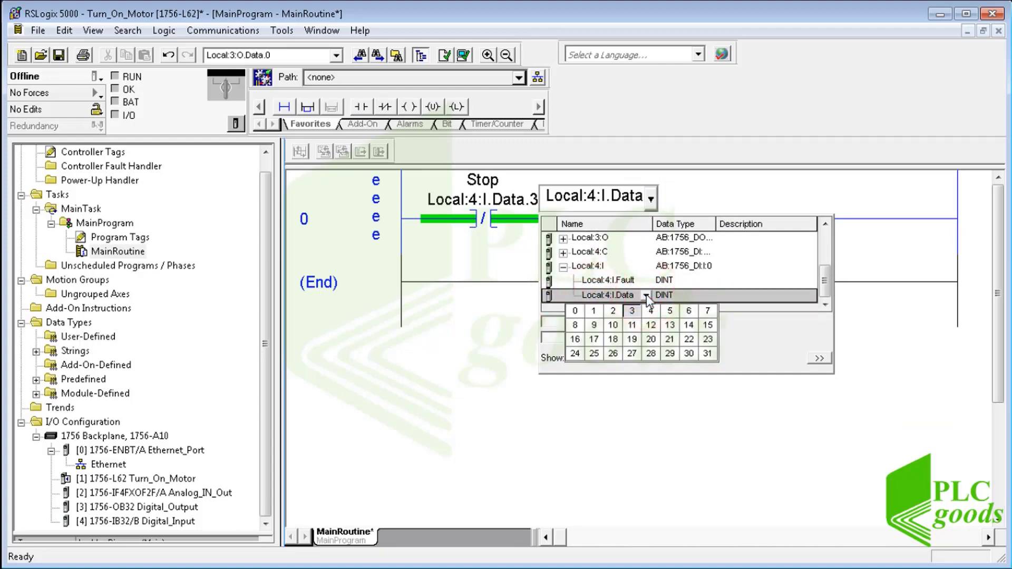
pyautogui.click(651, 312)
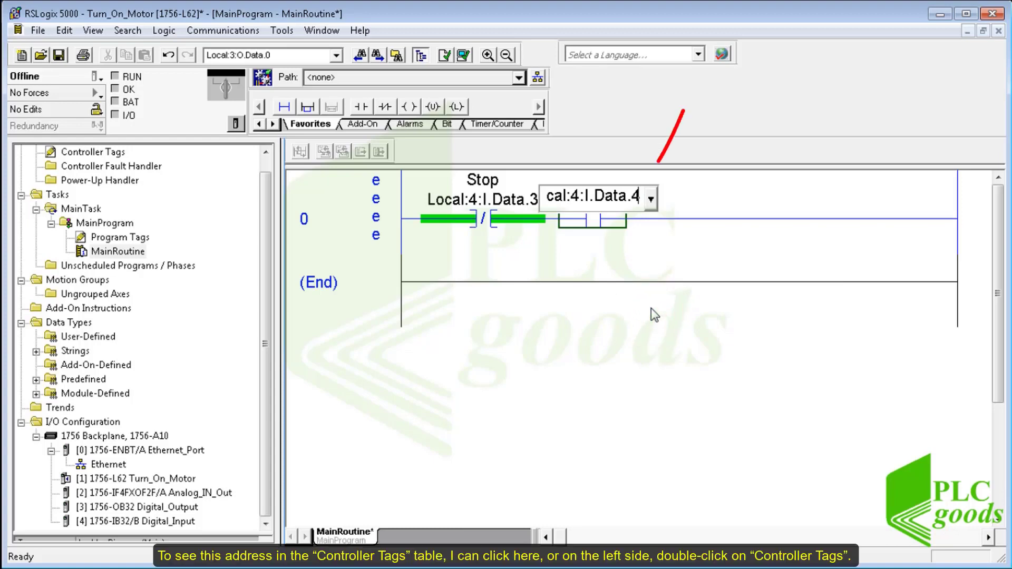
pyautogui.click(638, 249)
# Give Local:4:I.Data.4 the description Start in the controller tags.
pyautogui.rightClick(620, 194)
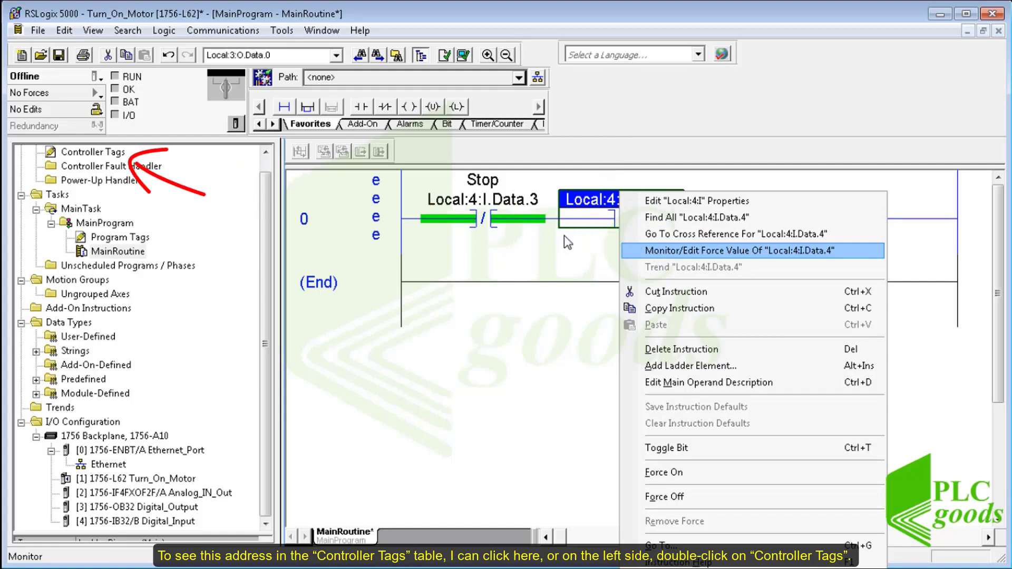
pyautogui.click(587, 241)
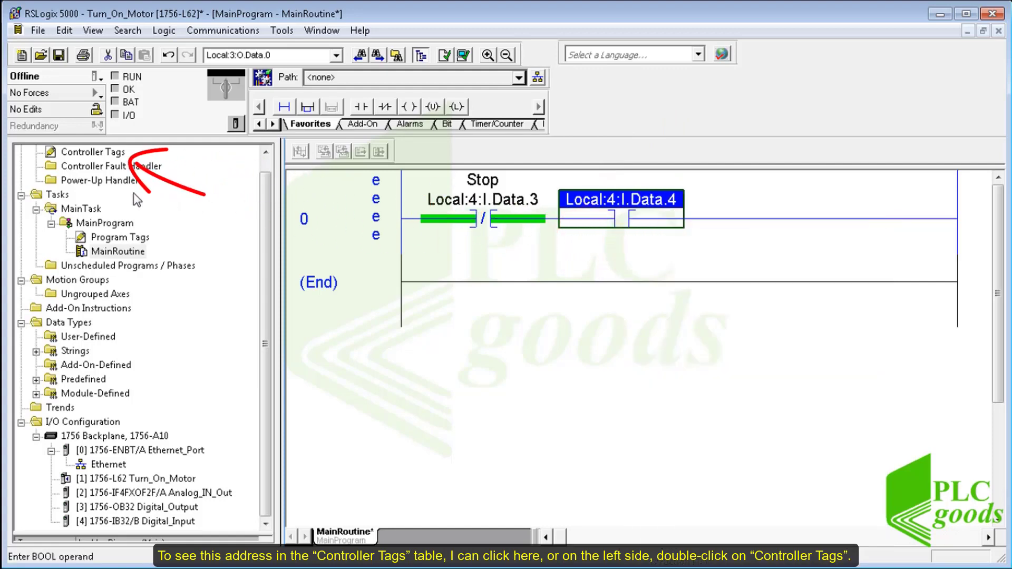
pyautogui.doubleClick(105, 154)
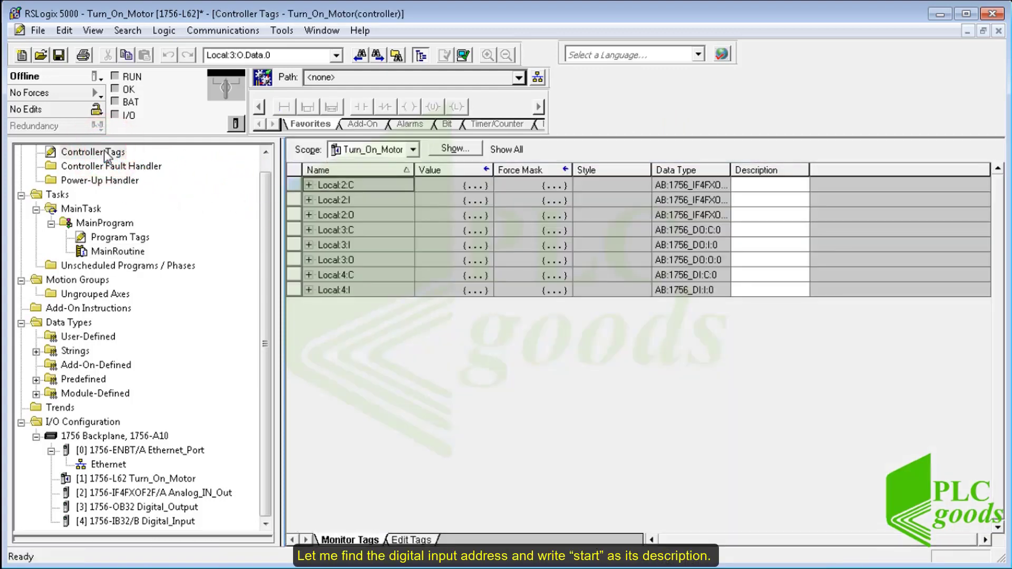
pyautogui.click(309, 290)
pyautogui.click(319, 320)
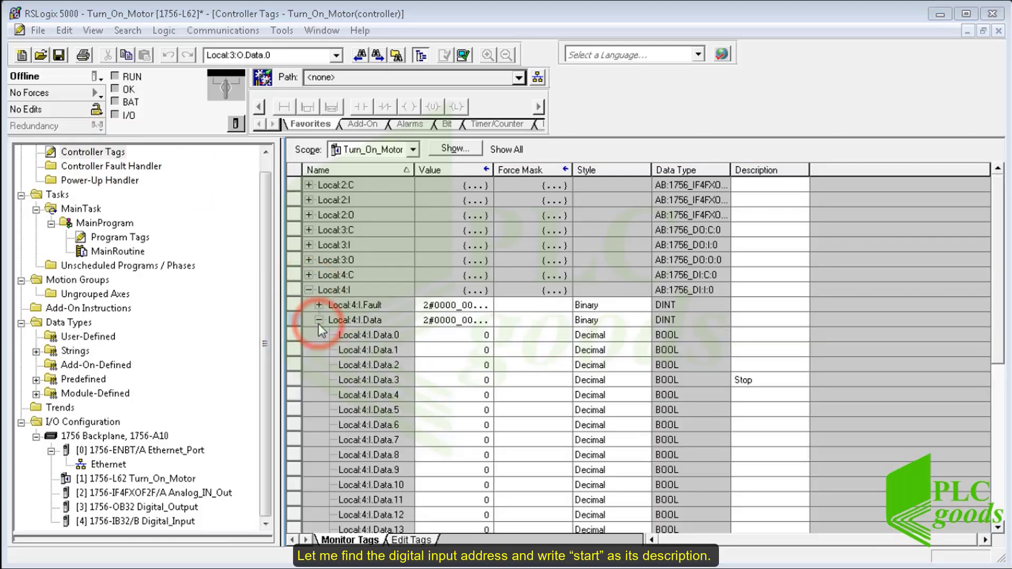
pyautogui.click(375, 394)
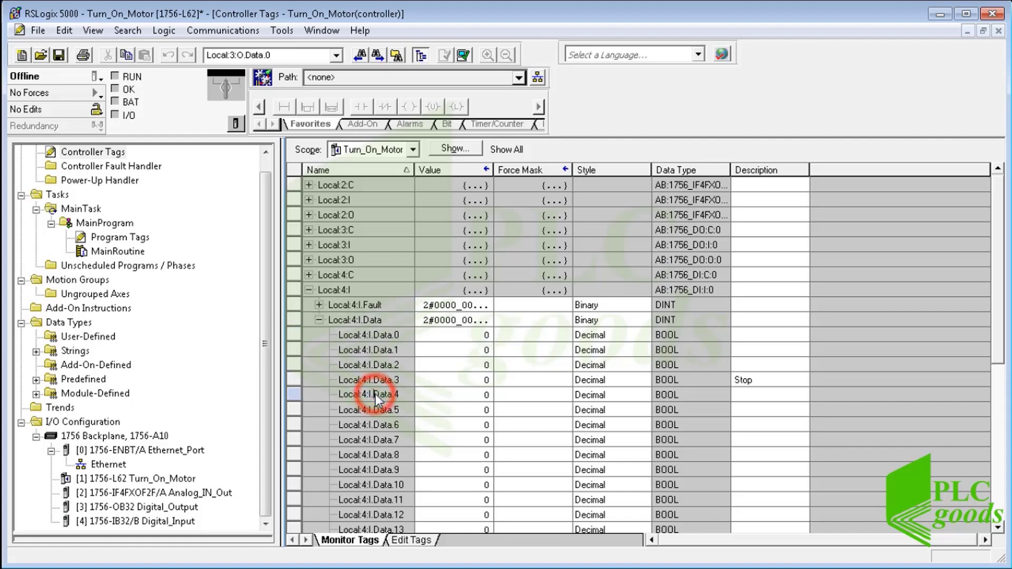
pyautogui.click(753, 397)
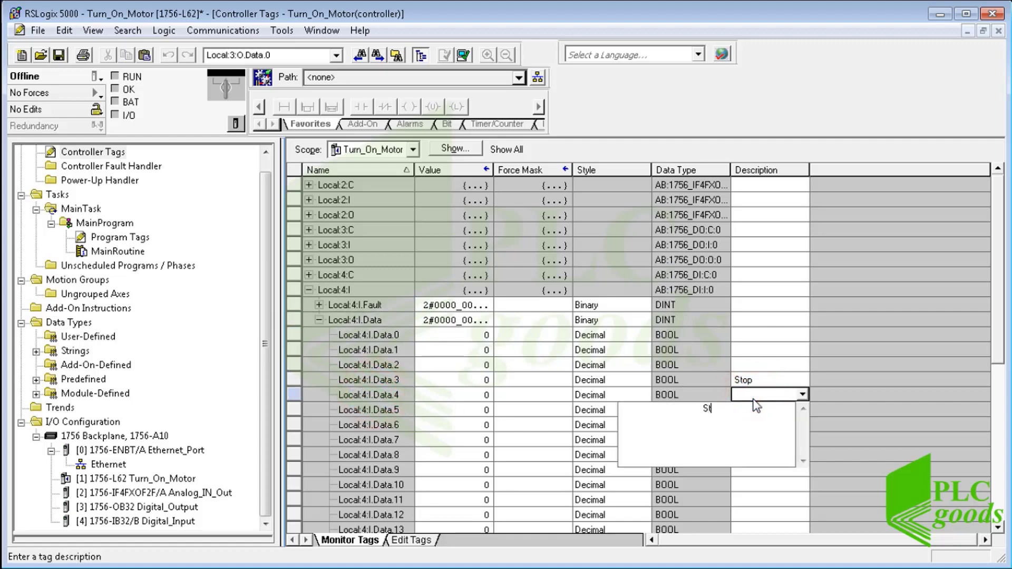
pyautogui.click(714, 397)
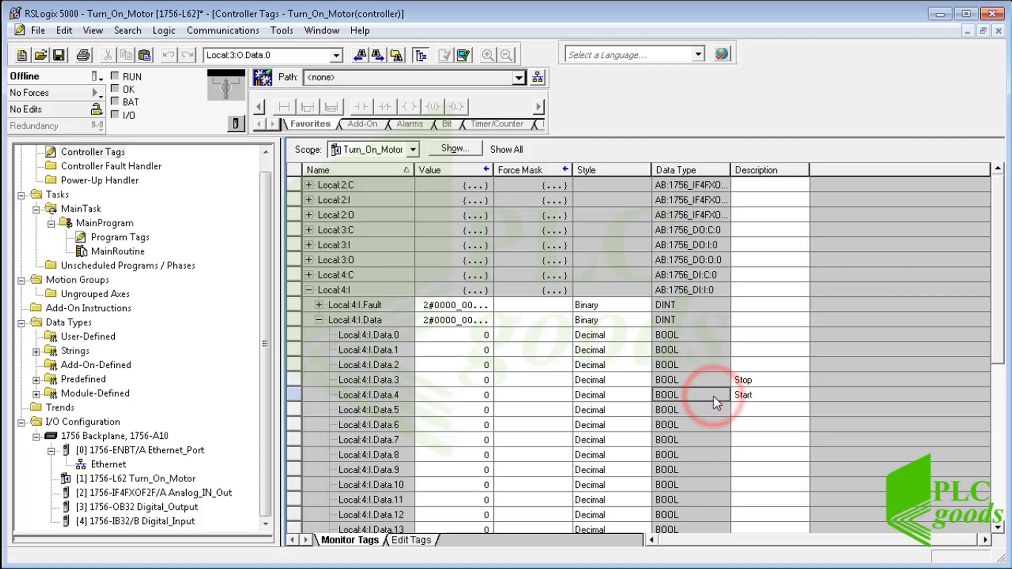
# Give Local:3:O.Data.0 the description Output in the controller tags, and return to MainRoutine.
pyautogui.click(309, 260)
pyautogui.click(318, 275)
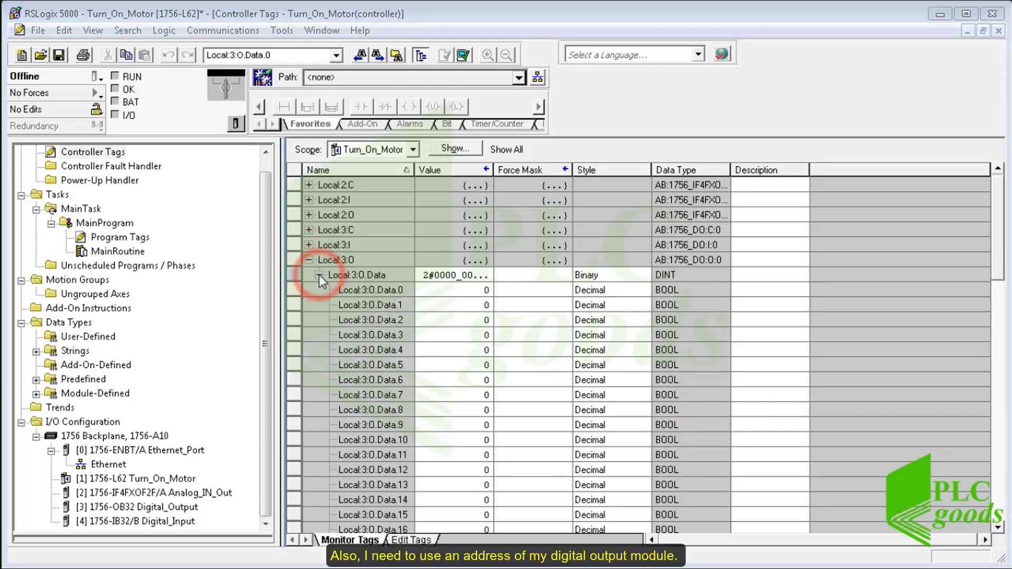
pyautogui.click(353, 289)
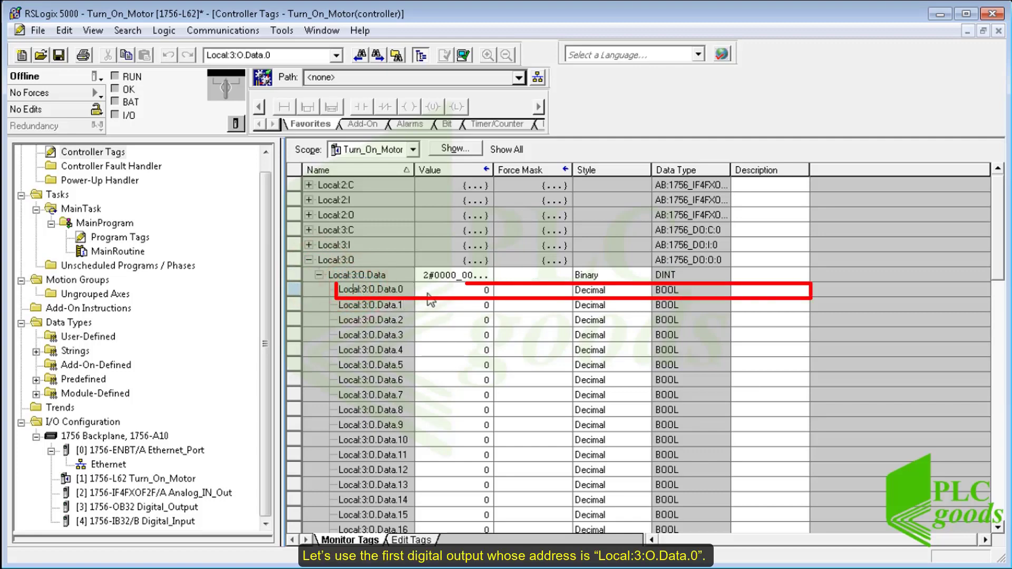
pyautogui.click(749, 294)
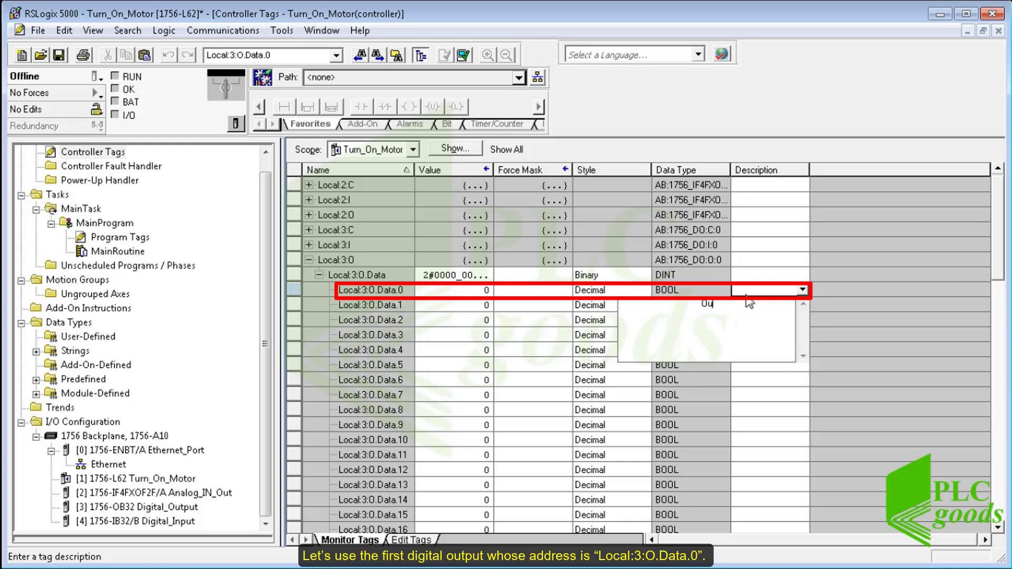
pyautogui.write('Output')
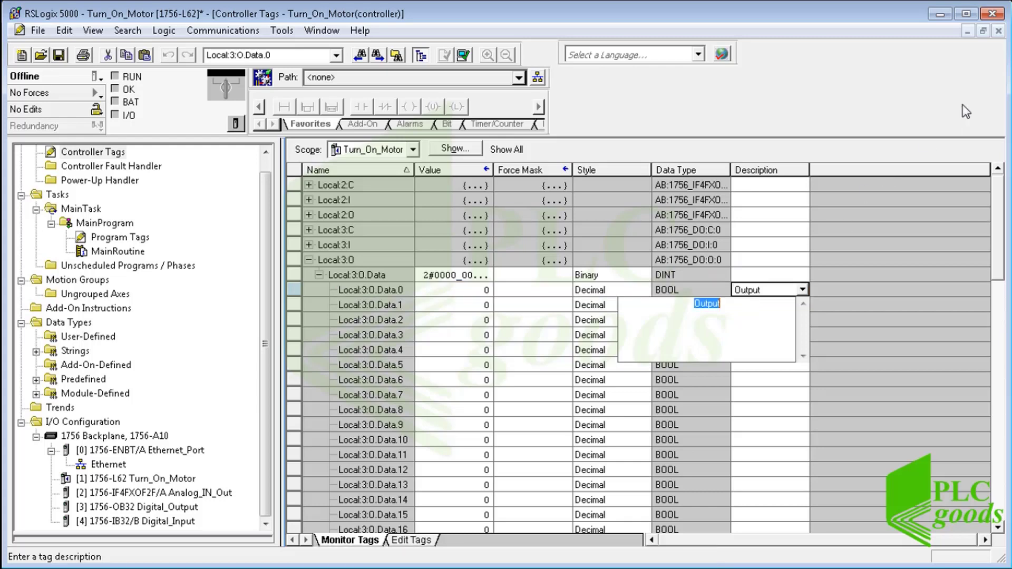
pyautogui.click(999, 31)
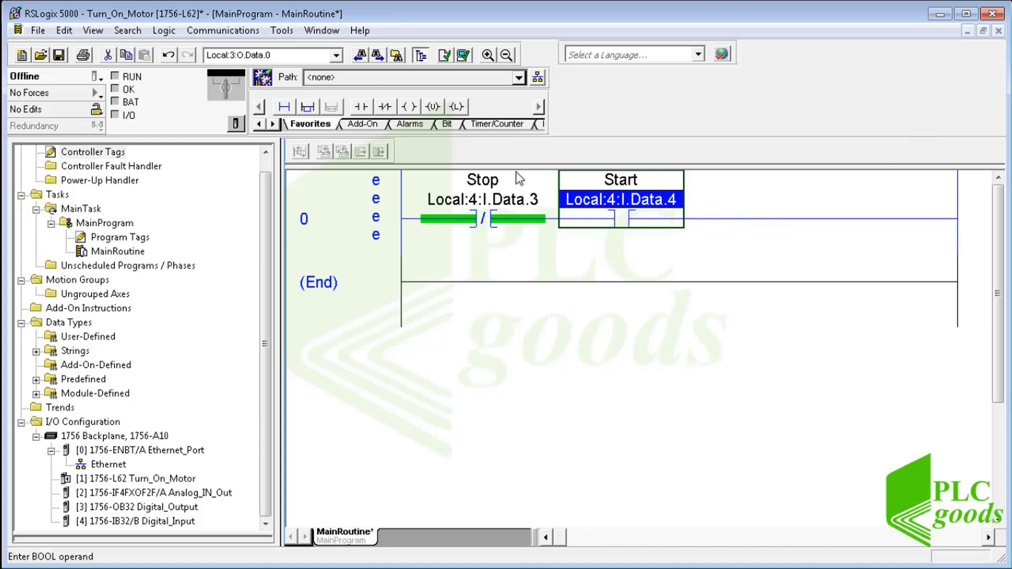
# Add an Output Energize coil at the end of rung 0 and assign it the address Local:3:O.Data.0.
pyautogui.click(409, 107)
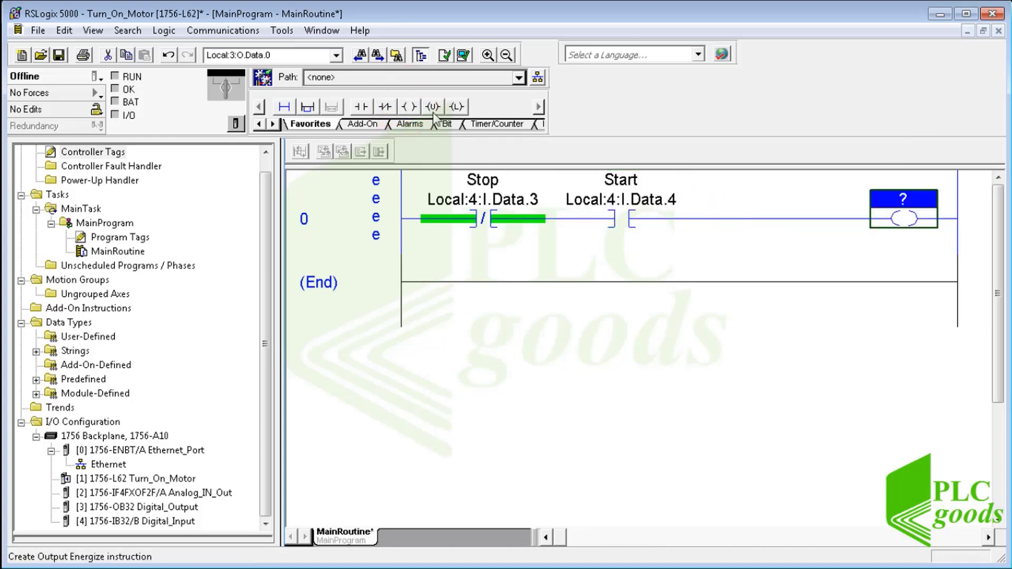
pyautogui.doubleClick(881, 199)
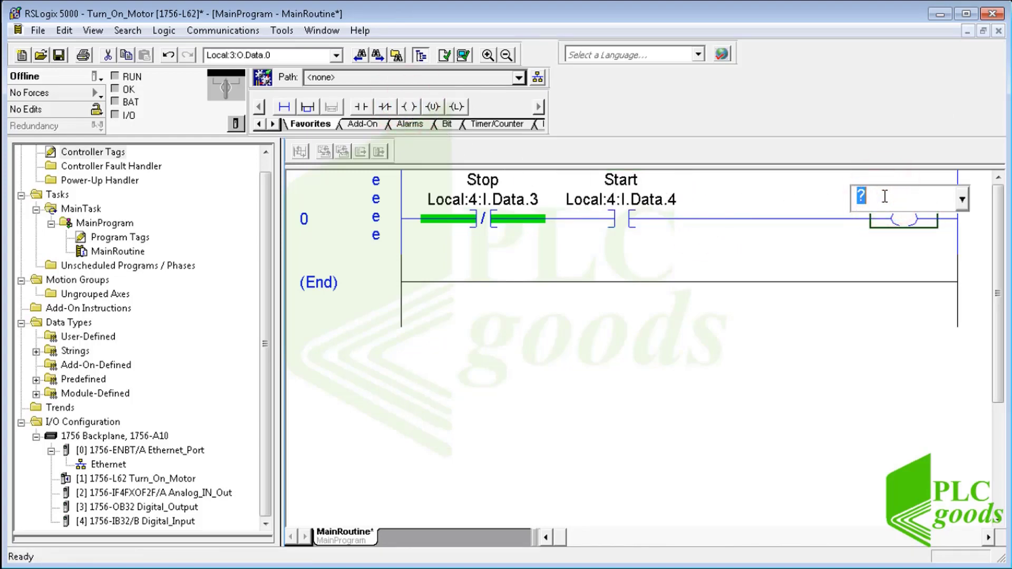
pyautogui.click(962, 199)
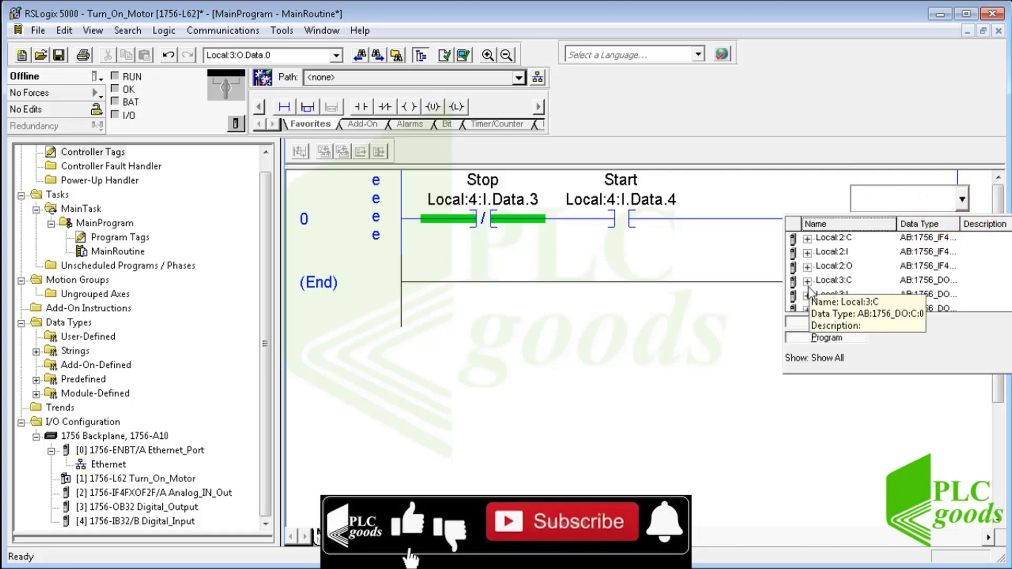
pyautogui.click(809, 308)
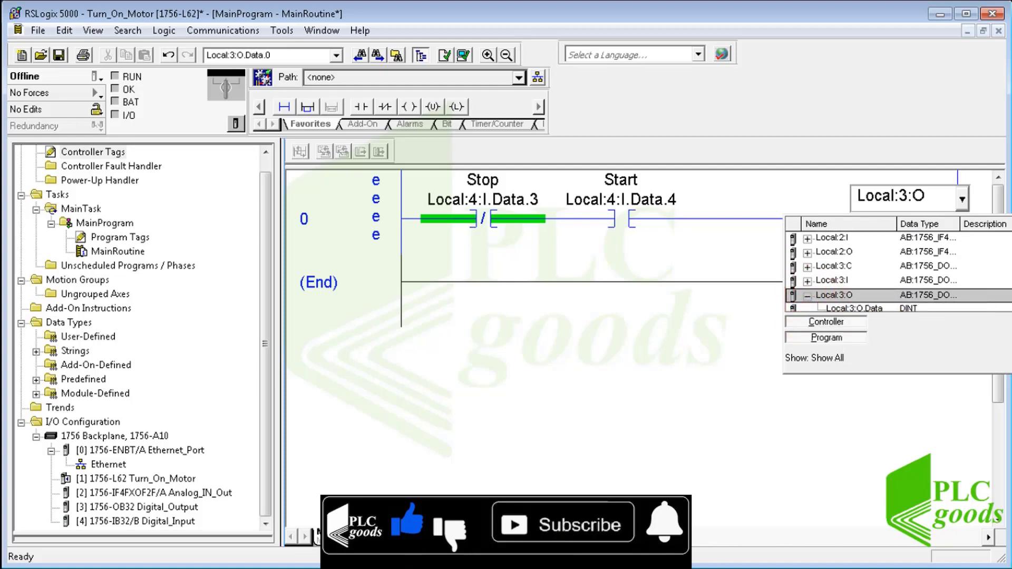
pyautogui.scroll(-2, 875, 285)
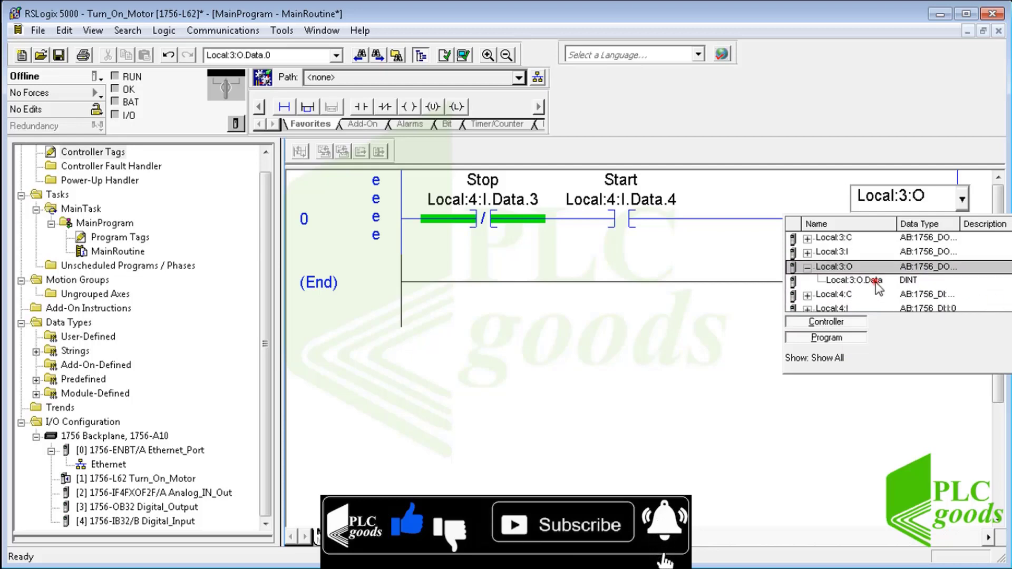
pyautogui.click(886, 282)
pyautogui.click(890, 281)
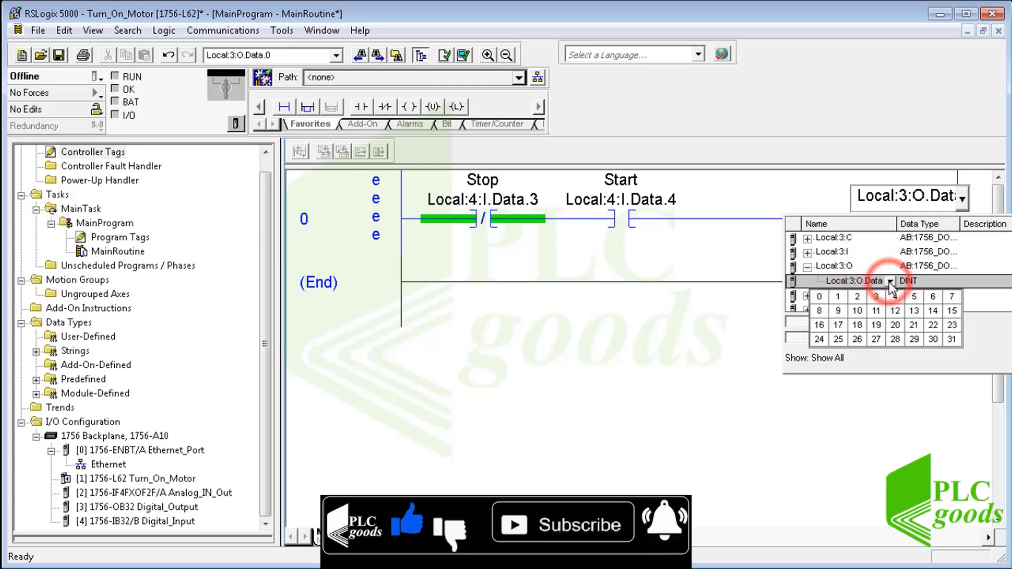
pyautogui.click(819, 298)
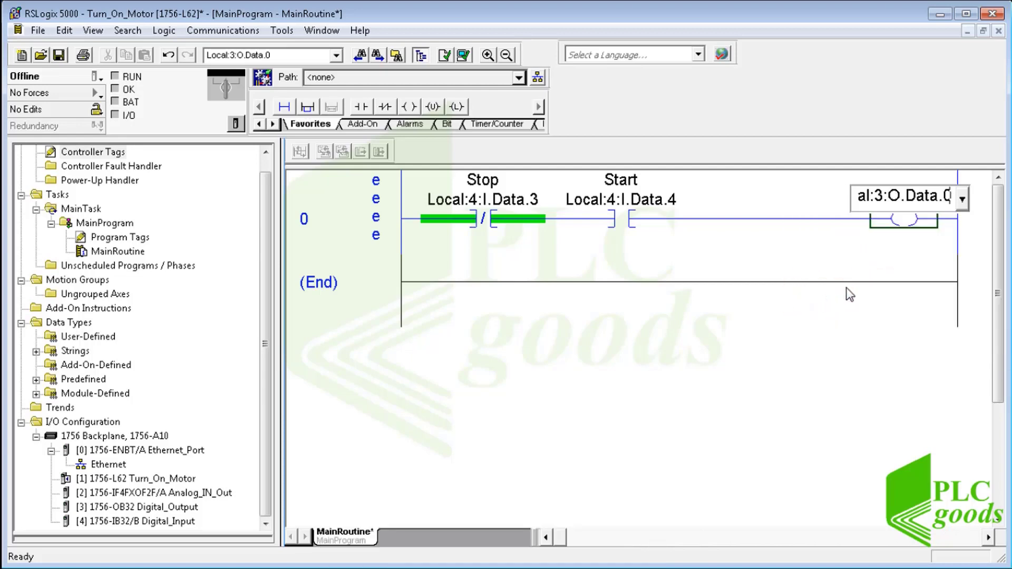
pyautogui.press('Return')
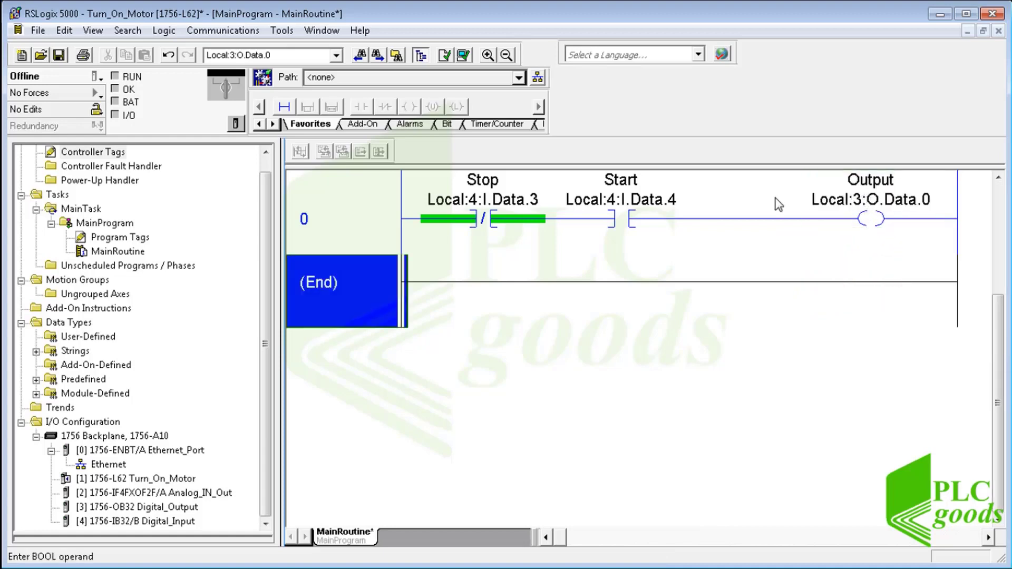
# Add a branch around the Start contact and place an Examine On contact with the address Local:3:O.Data.0 in it.
pyautogui.click(580, 224)
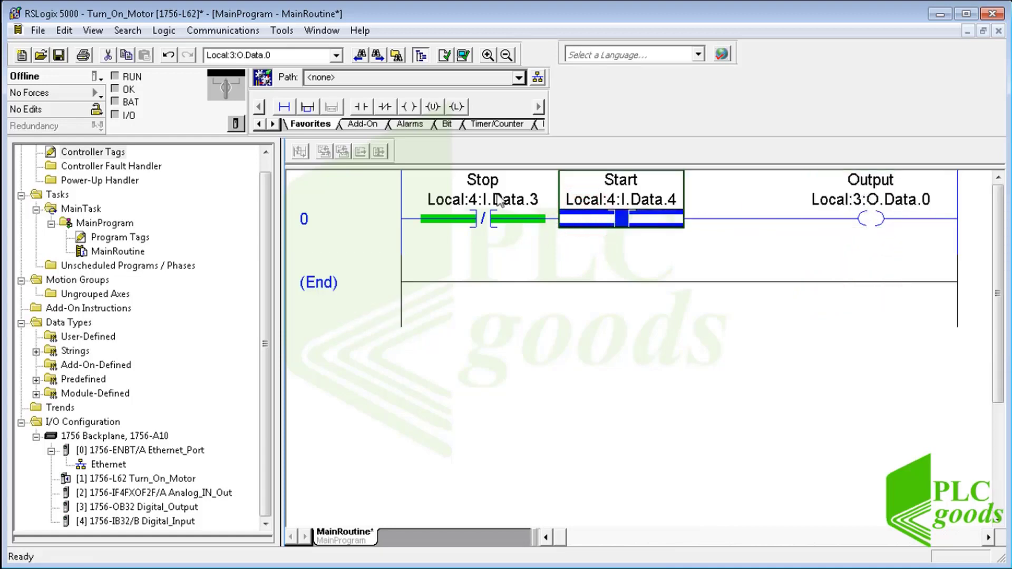
pyautogui.click(308, 107)
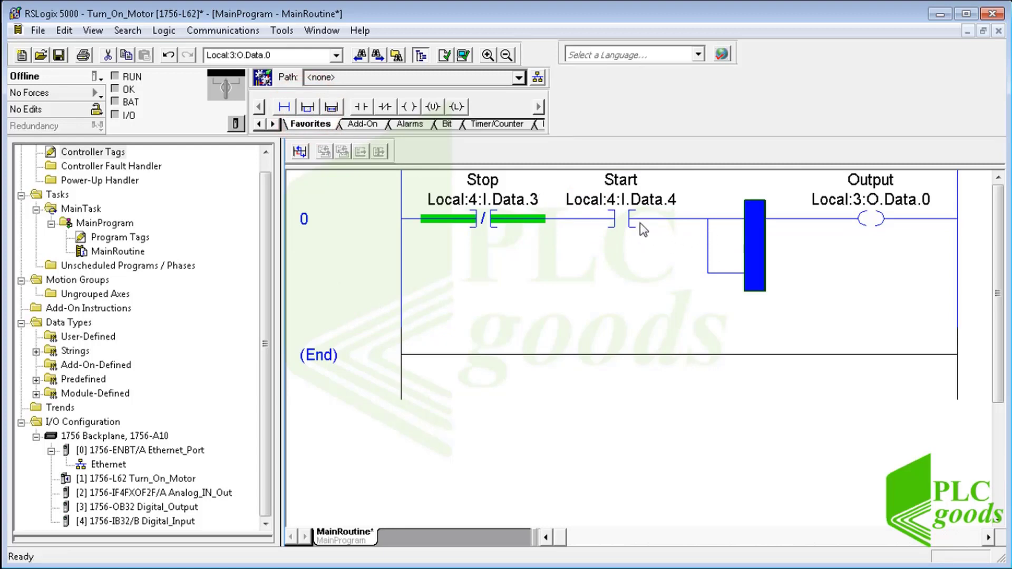
pyautogui.moveTo(640, 221); pyautogui.dragTo(728, 222)
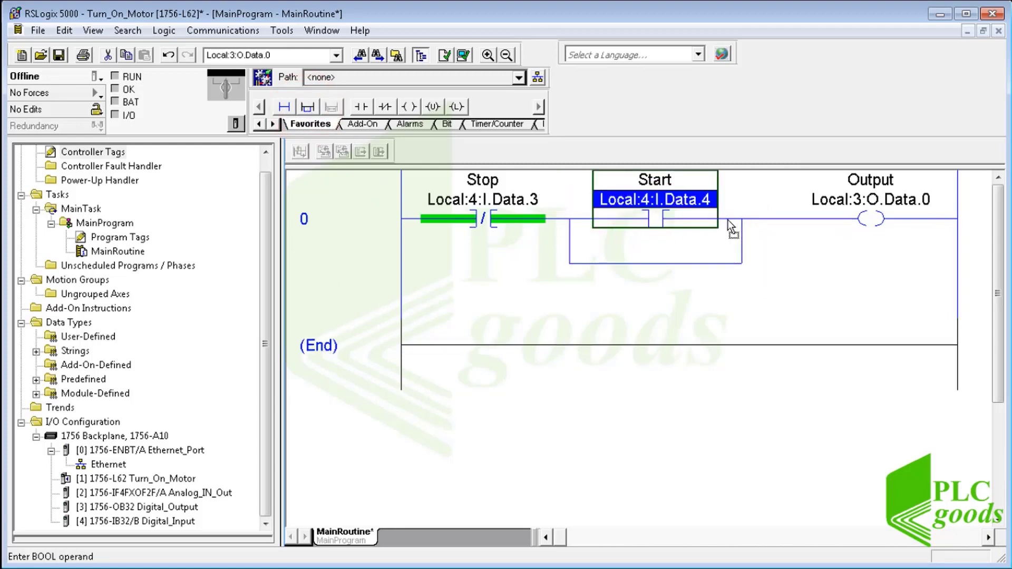
pyautogui.click(572, 264)
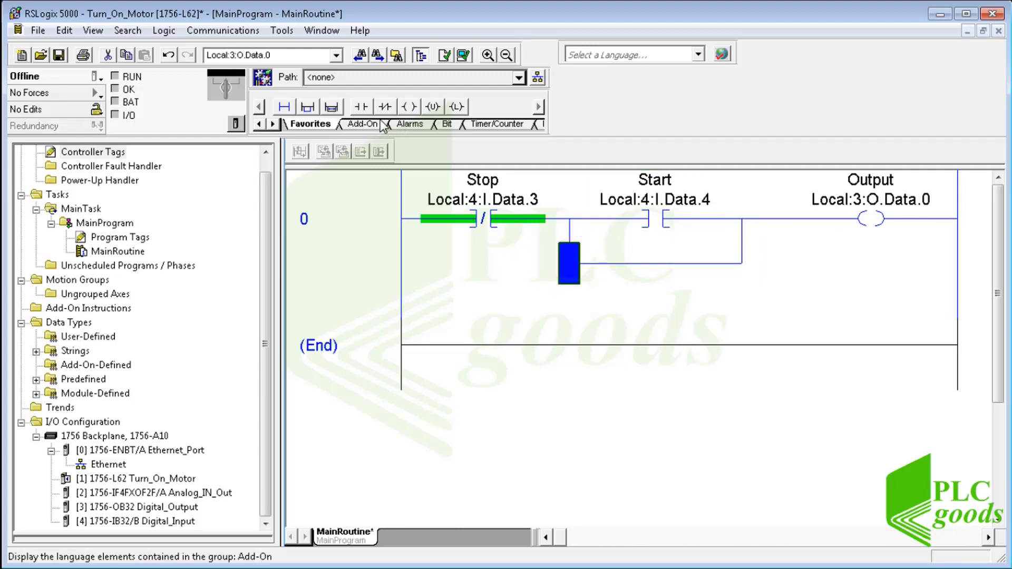
pyautogui.click(361, 107)
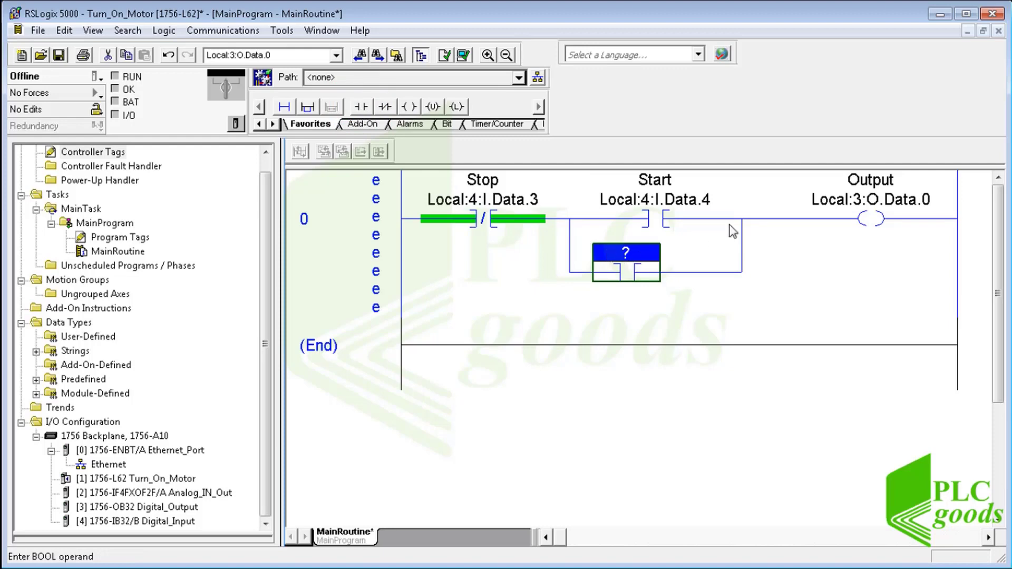
pyautogui.moveTo(858, 200); pyautogui.dragTo(663, 249)
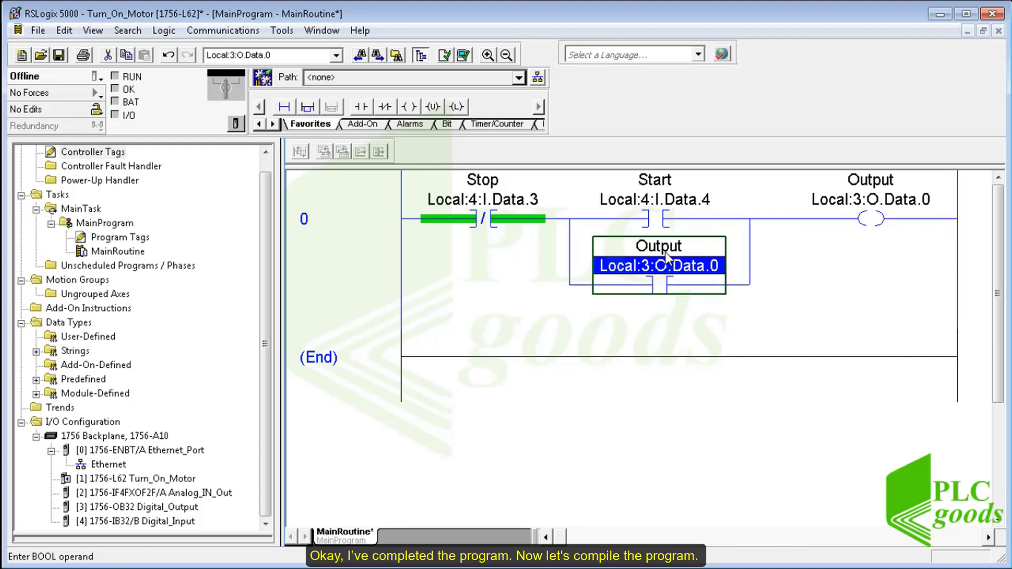
# Verify the whole controller project and the MainRoutine ladder for errors.
pyautogui.click(462, 55)
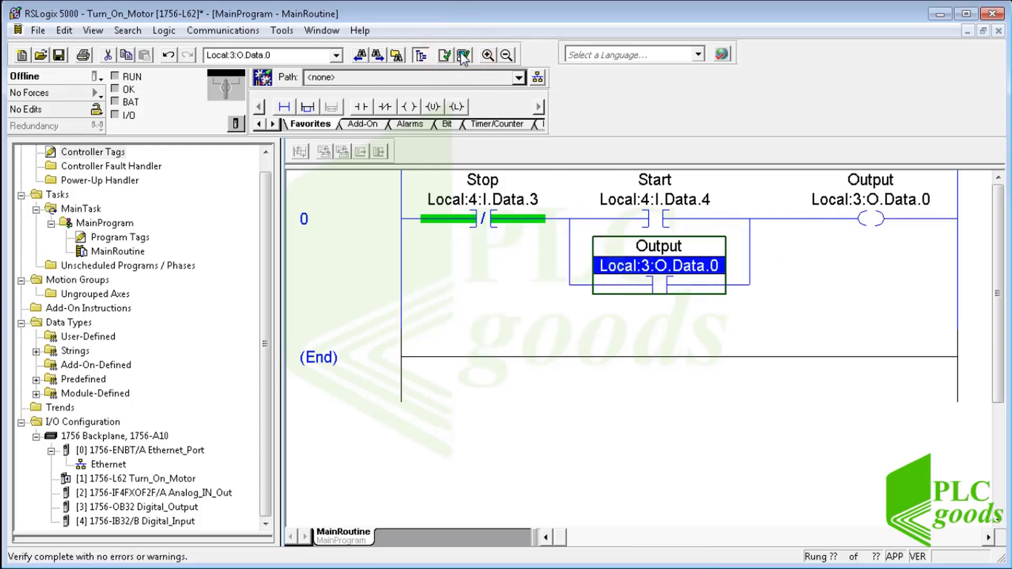
pyautogui.click(445, 55)
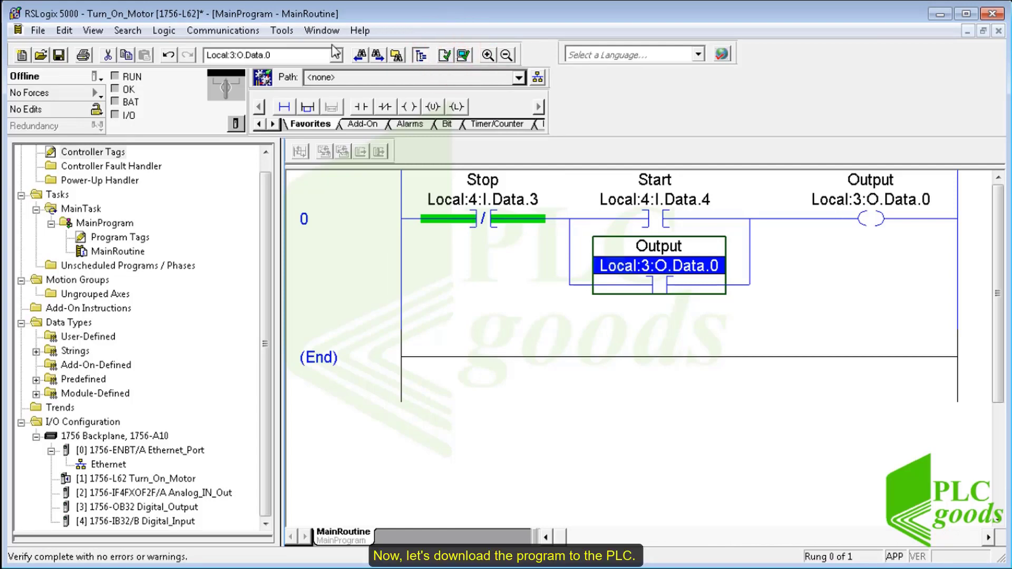
# Browse the active connections through AB_ETHIP-1 and 192.168.1.13 to the 1756-L62 controller in backplane slot 01, and set it as the project path.
pyautogui.click(215, 32)
pyautogui.click(222, 47)
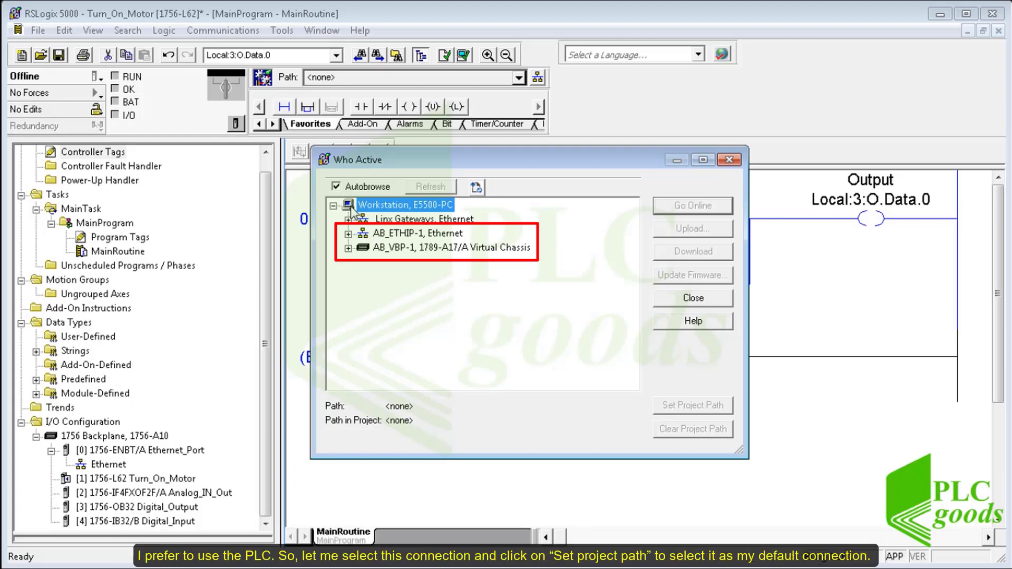
pyautogui.click(390, 235)
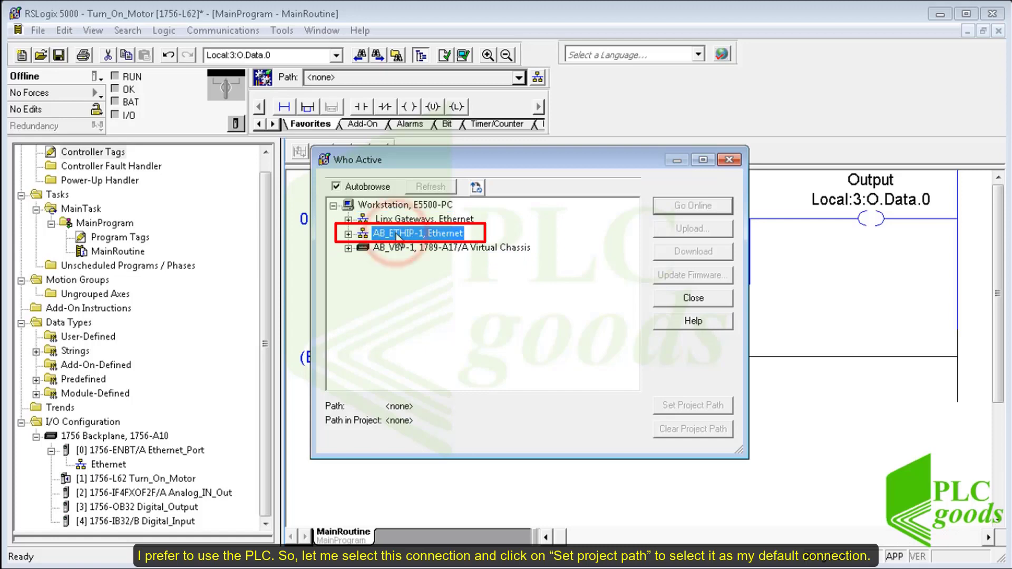
pyautogui.click(348, 234)
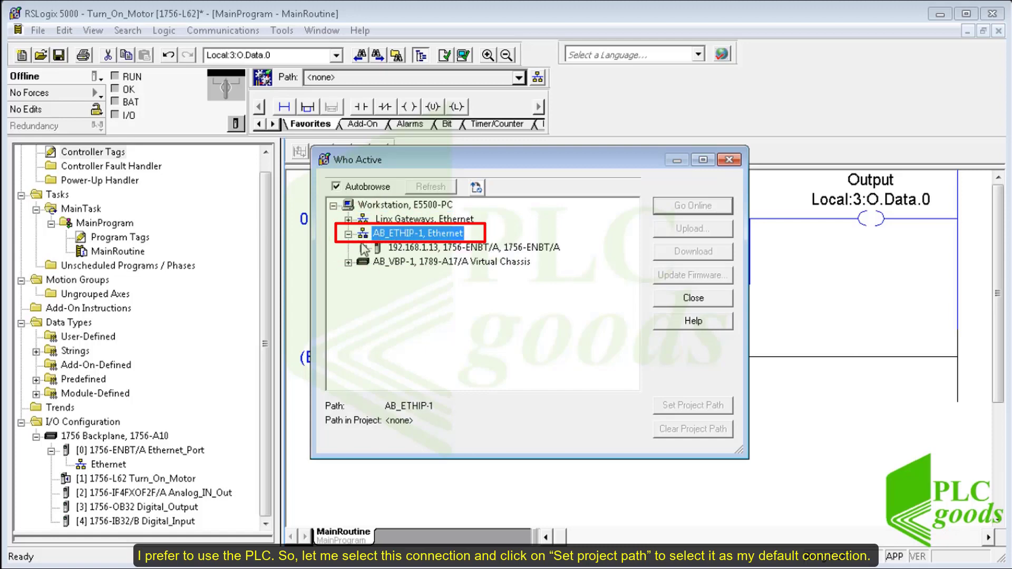
pyautogui.click(362, 248)
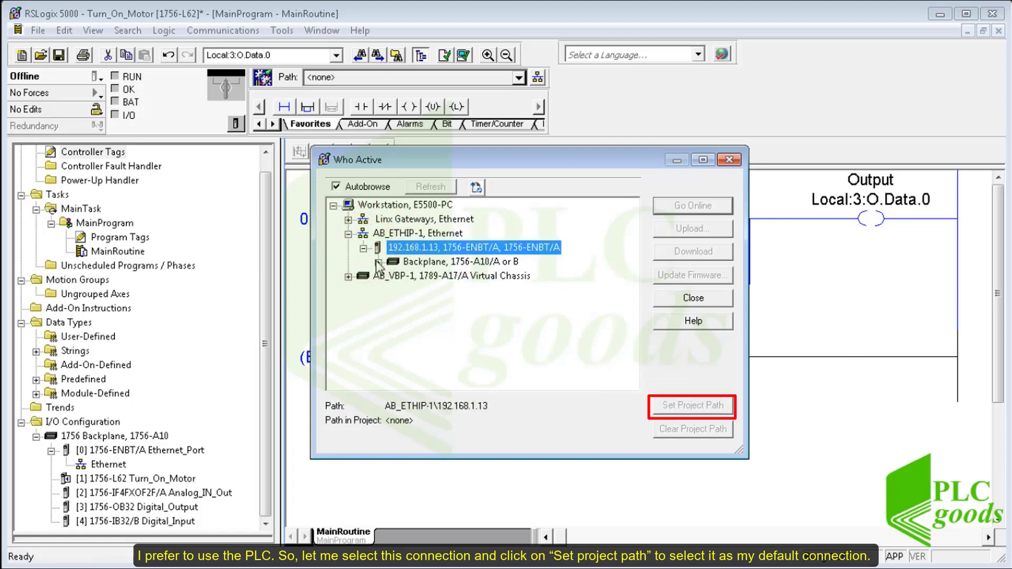
pyautogui.click(379, 262)
pyautogui.click(453, 291)
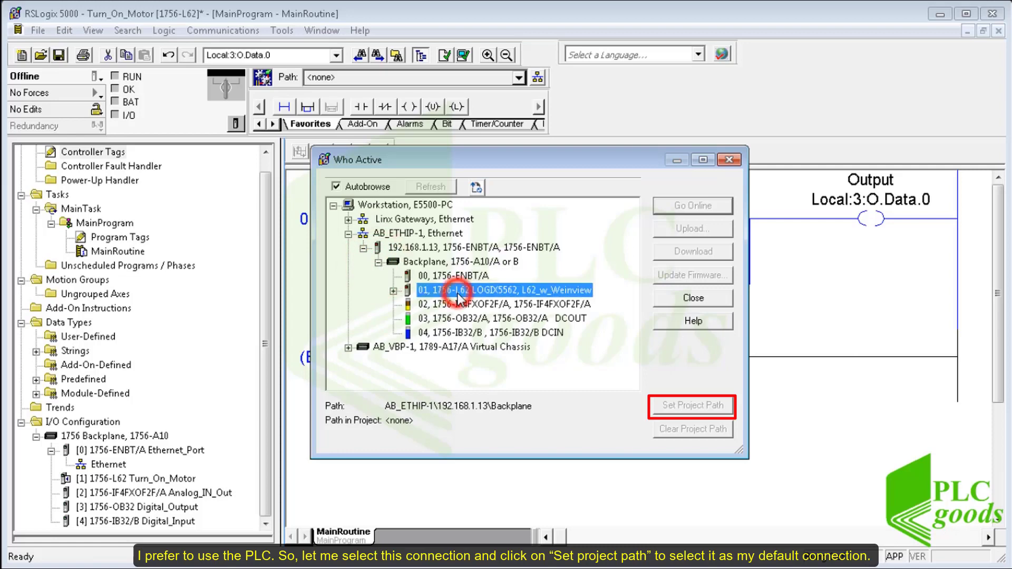
pyautogui.click(672, 406)
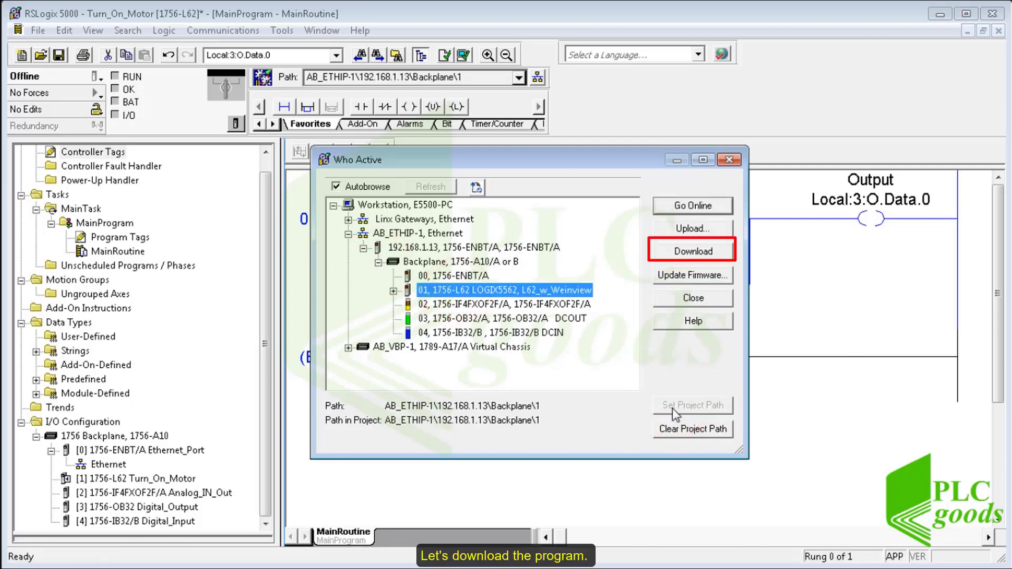
# Download the Turn_On_Motor project to the connected controller, and select the Start contact's address on rung 0.
pyautogui.click(692, 253)
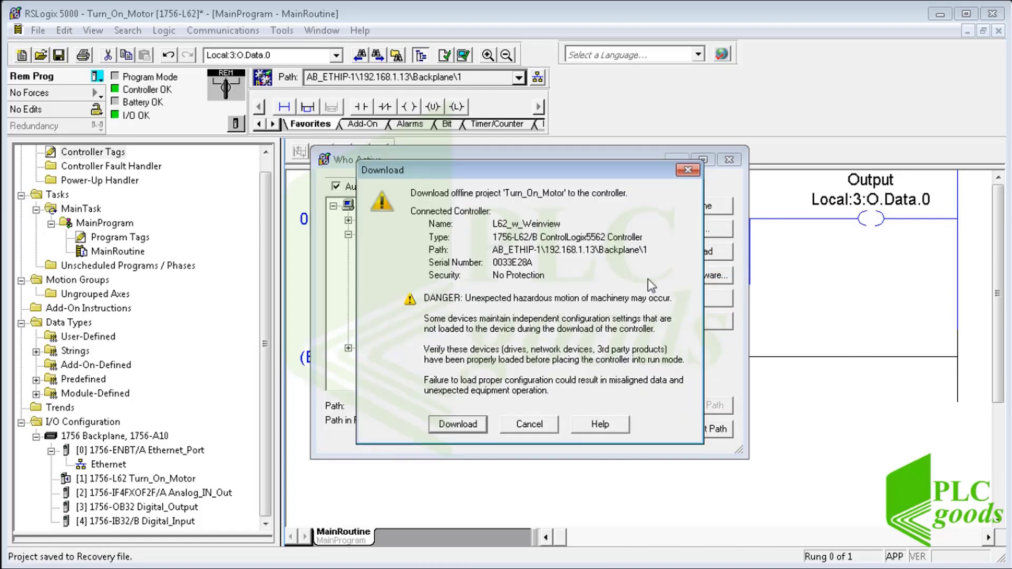
pyautogui.click(471, 428)
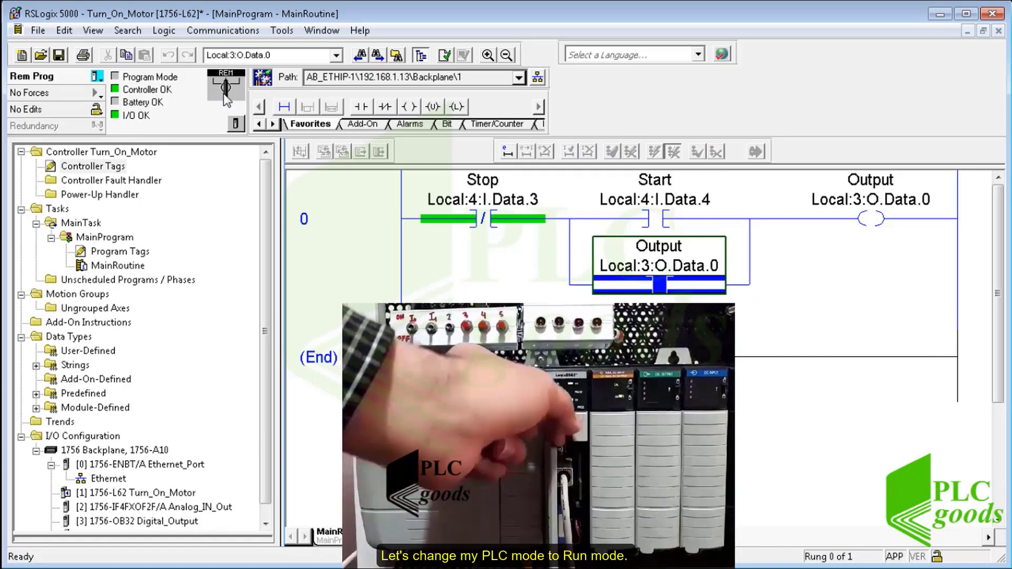
pyautogui.click(653, 206)
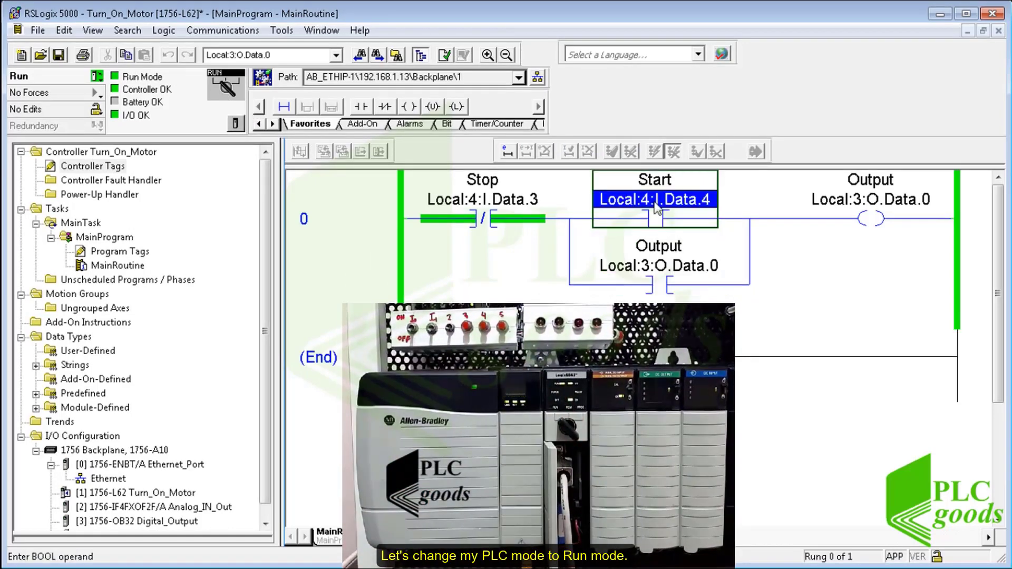